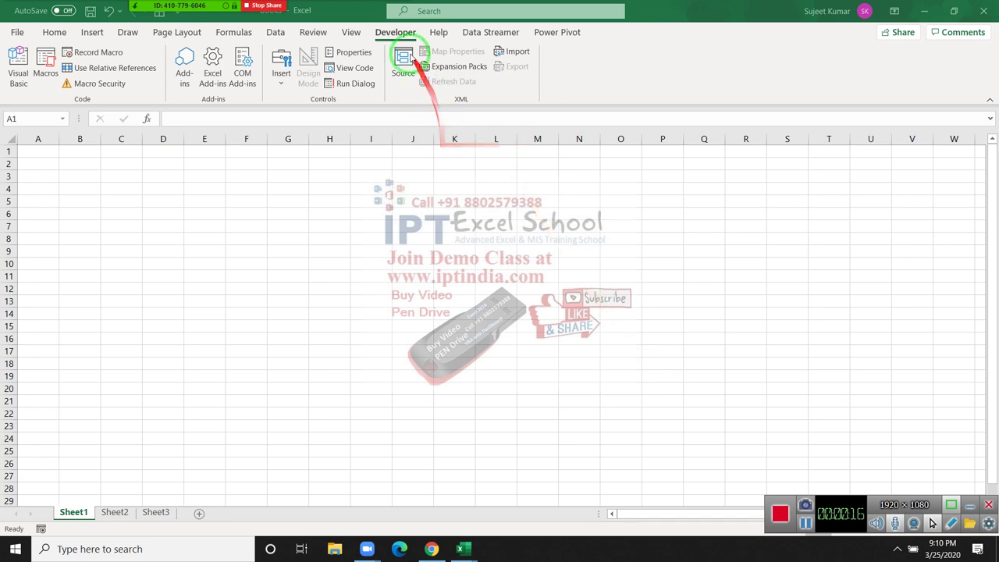
Step: Dismiss the form controls palette and the Zoom participants window before starting
{"action": "left_click", "coordinate": [280, 83]}
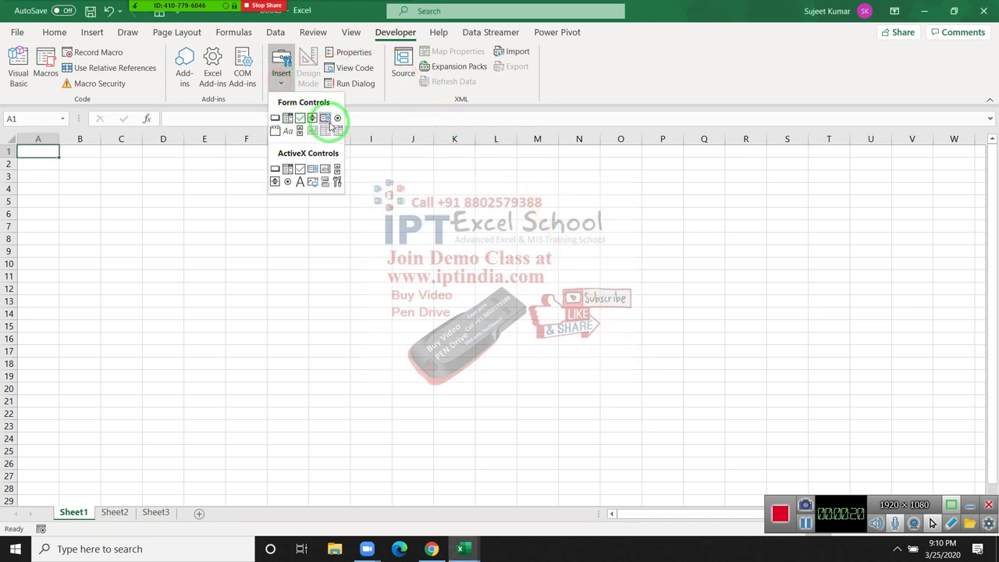
{"action": "mouse_move", "coordinate": [178, 34]}
{"action": "left_click", "coordinate": [133, 159]}
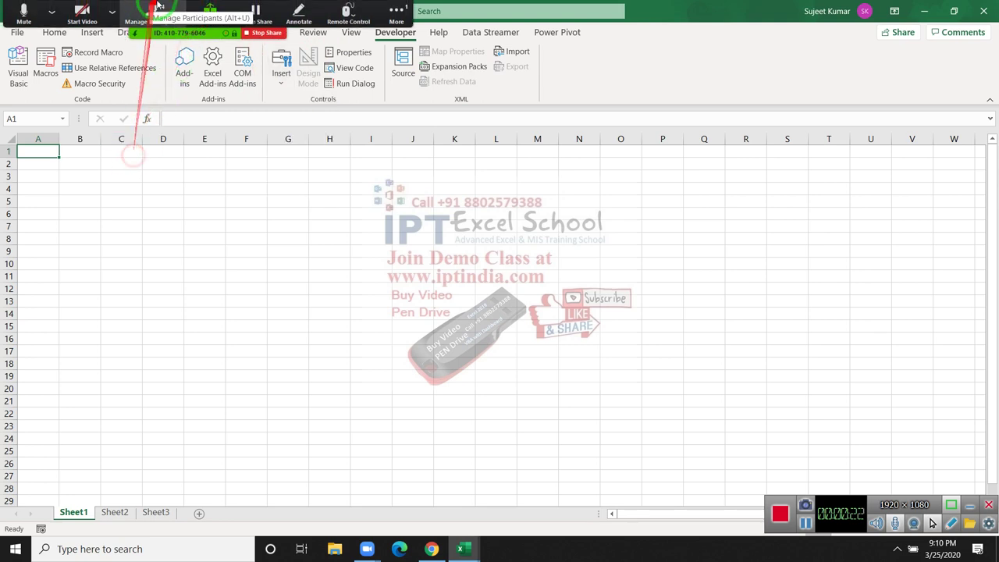
{"action": "left_click", "coordinate": [163, 10]}
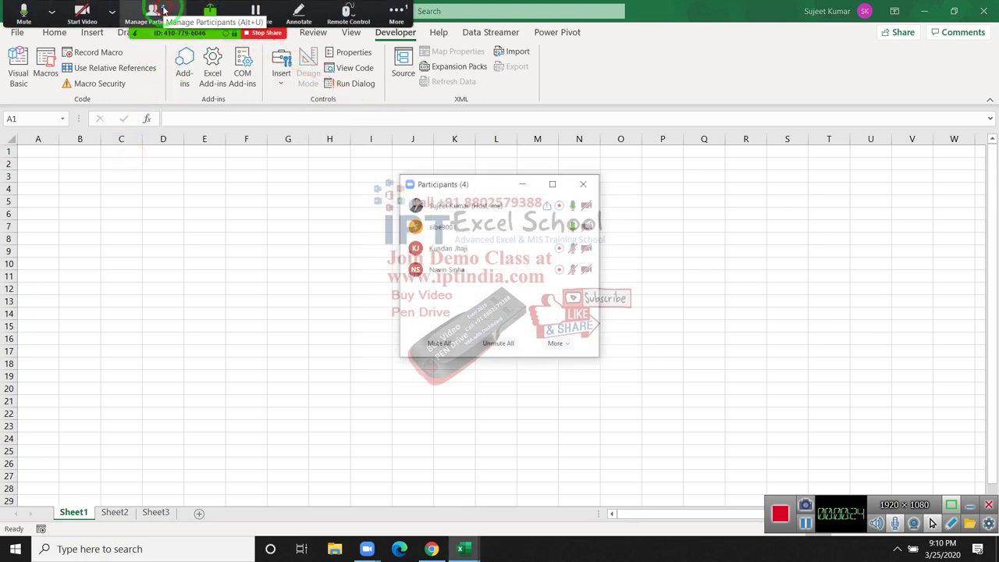
{"action": "left_click", "coordinate": [578, 226]}
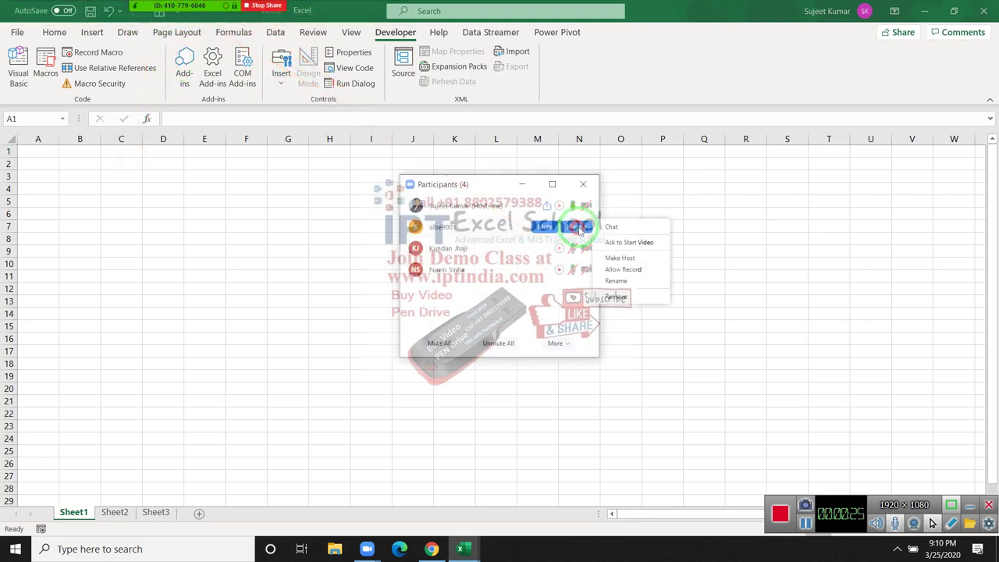
{"action": "left_click", "coordinate": [619, 269]}
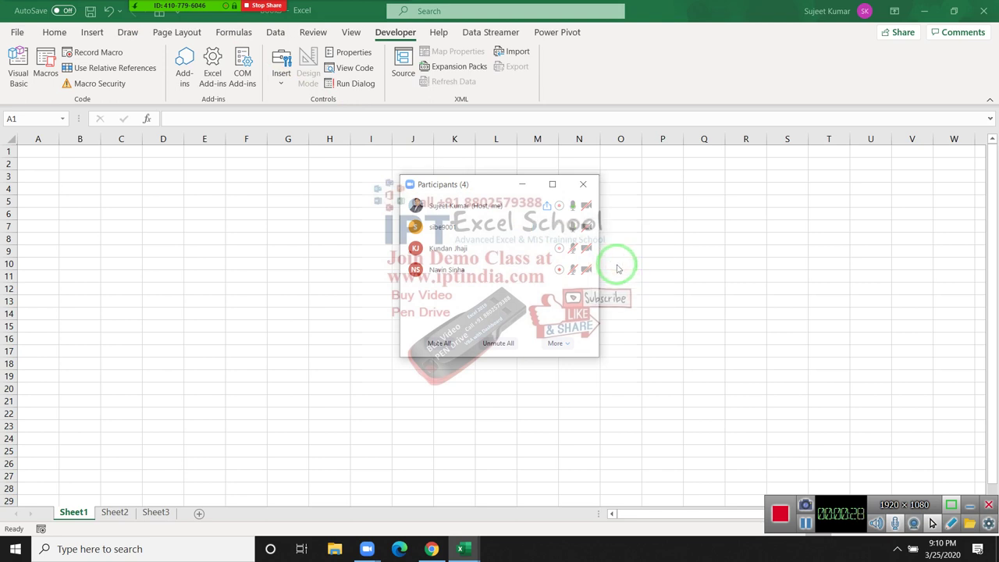
{"action": "mouse_move", "coordinate": [585, 207]}
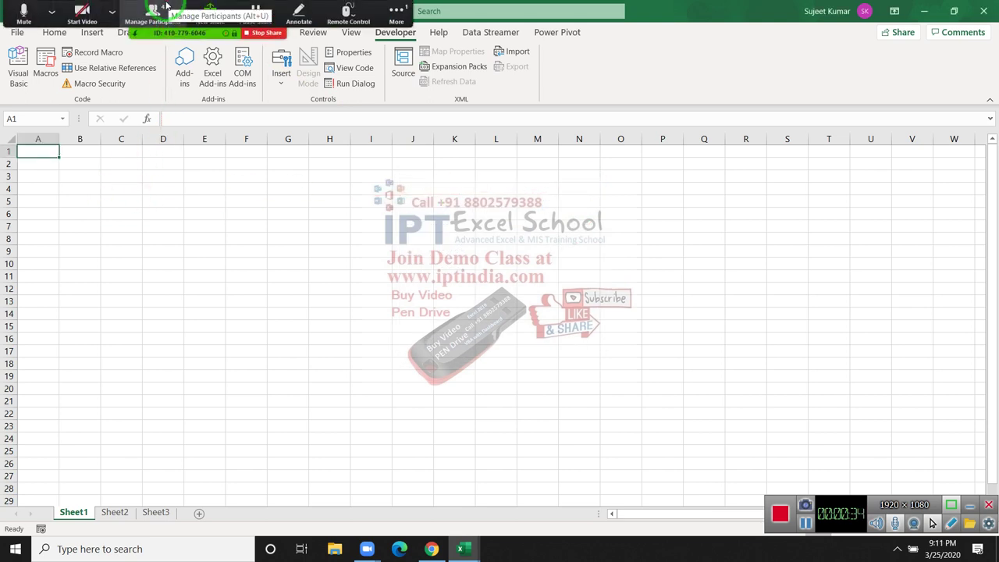
{"action": "left_click", "coordinate": [172, 5]}
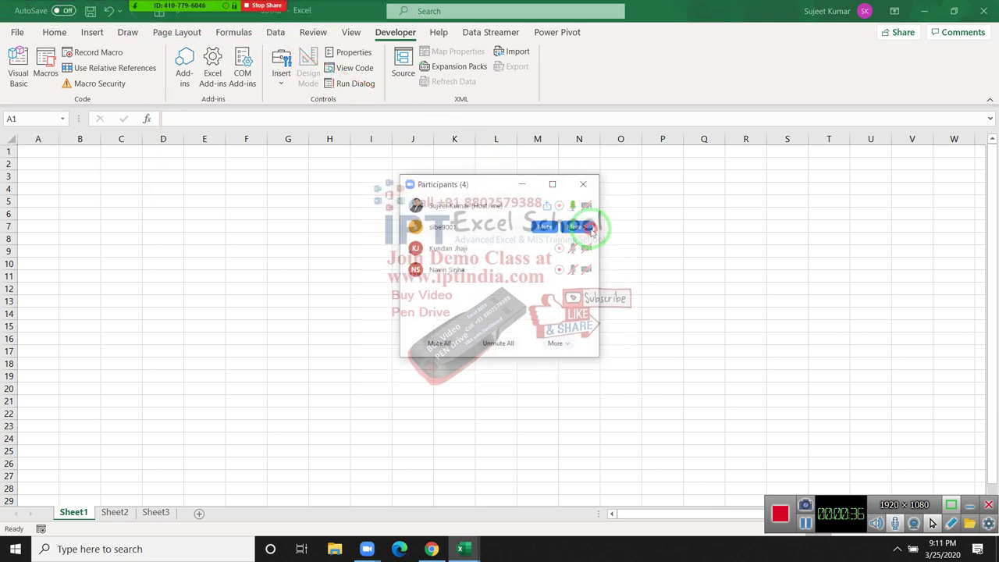
{"action": "left_click", "coordinate": [592, 228]}
{"action": "left_click", "coordinate": [583, 184]}
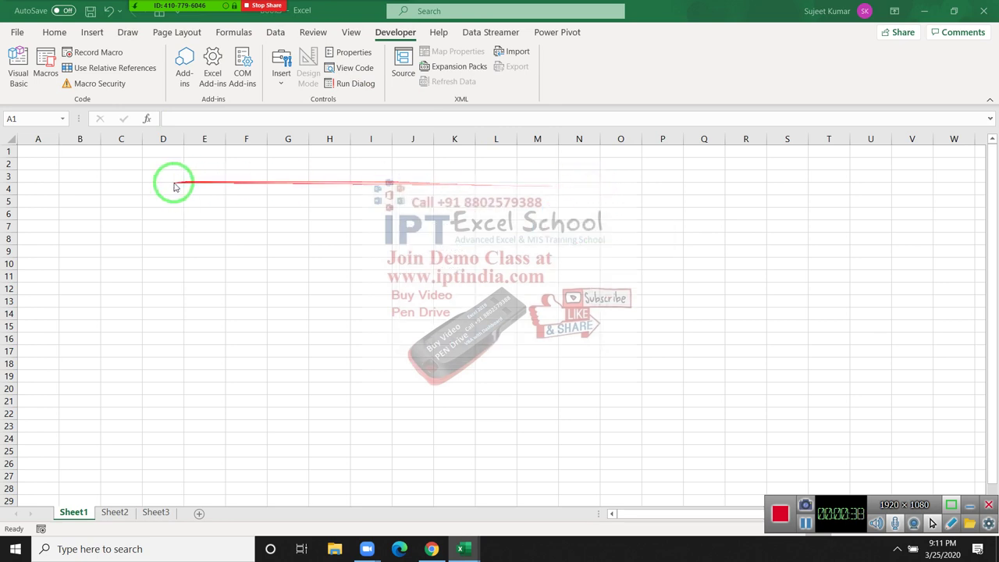
Step: Enter Name in A1 and Jan in B1, then autofill Jan through Jun across row 1
{"action": "type", "text": "Name"}
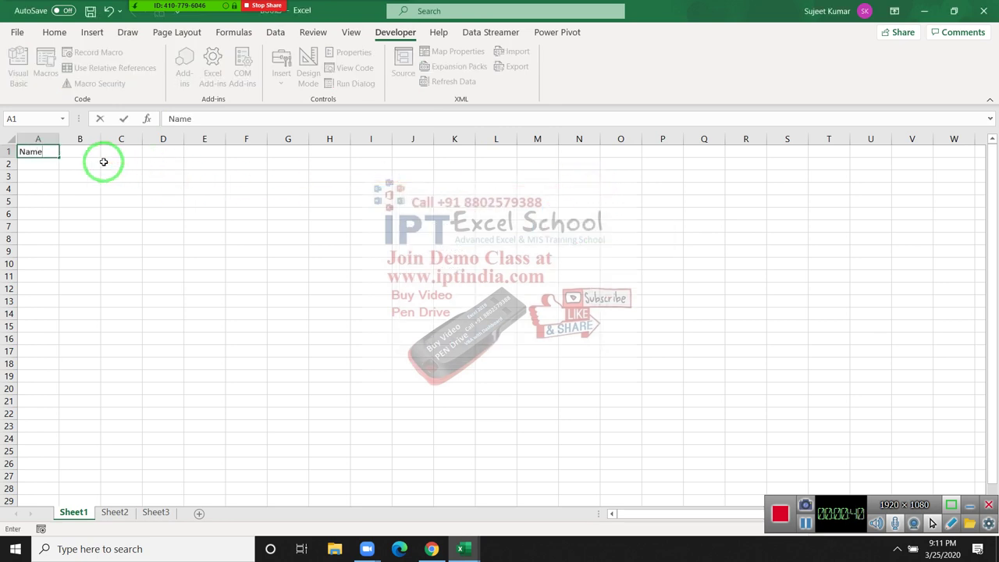
{"action": "key", "text": "Return"}
{"action": "key", "text": "Up"}
{"action": "key", "text": "Right"}
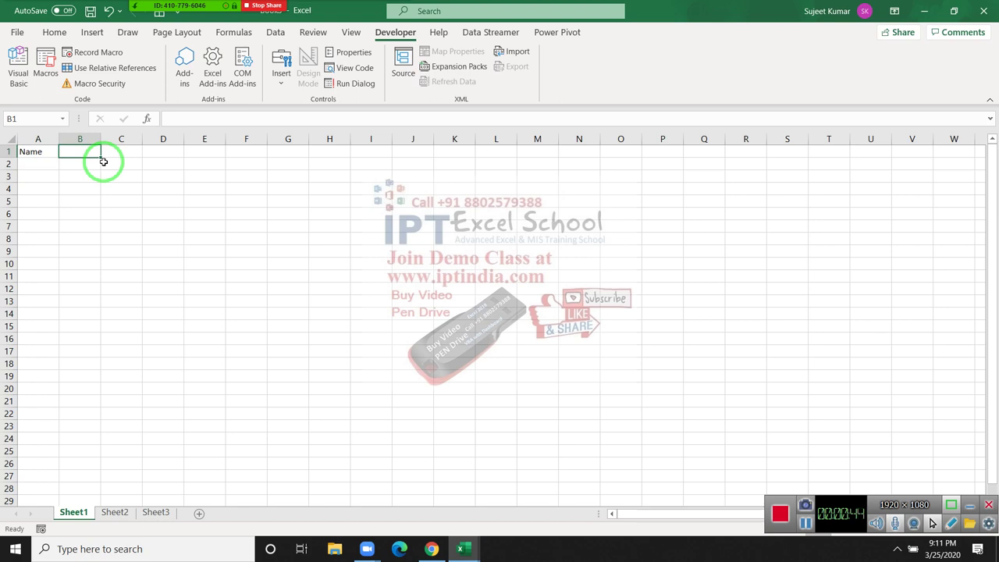
{"action": "type", "text": "Jan"}
{"action": "key", "text": "Return"}
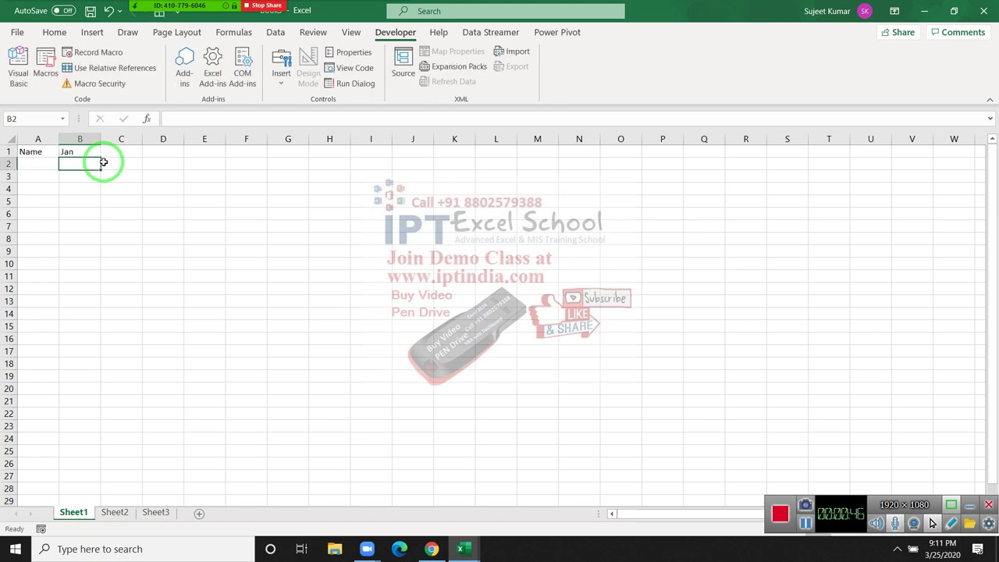
{"action": "left_click", "coordinate": [88, 151]}
{"action": "left_click_drag", "start_coordinate": [100, 157], "coordinate": [328, 153]}
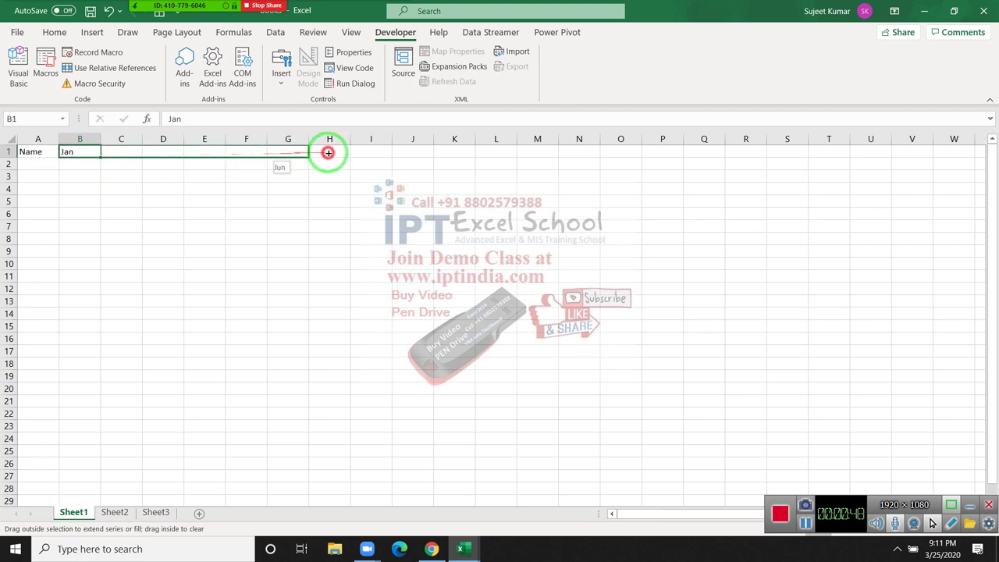
Step: Enter the first name in A2 and autofill the remaining names down to A10
{"action": "left_click", "coordinate": [38, 161]}
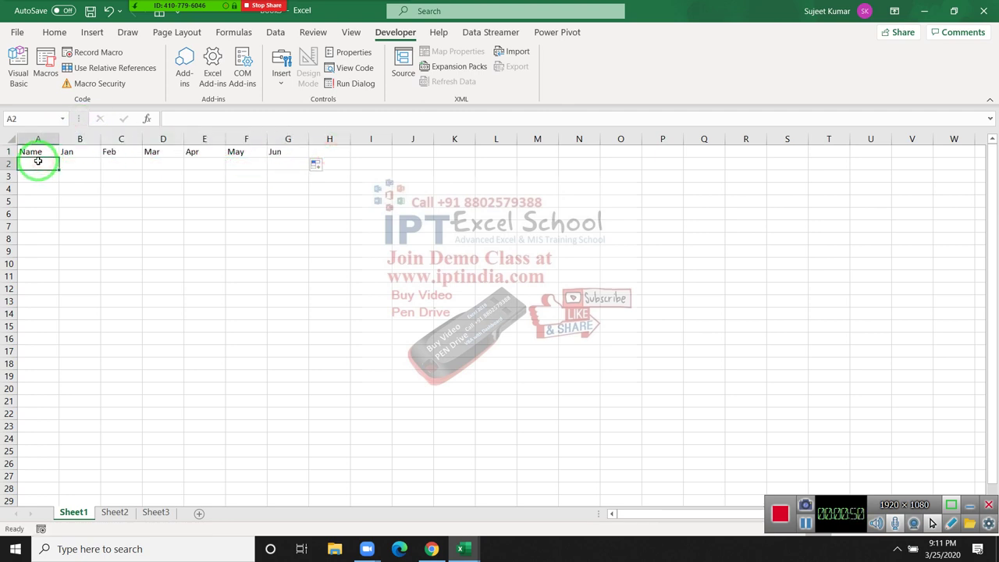
{"action": "type", "text": "Puja"}
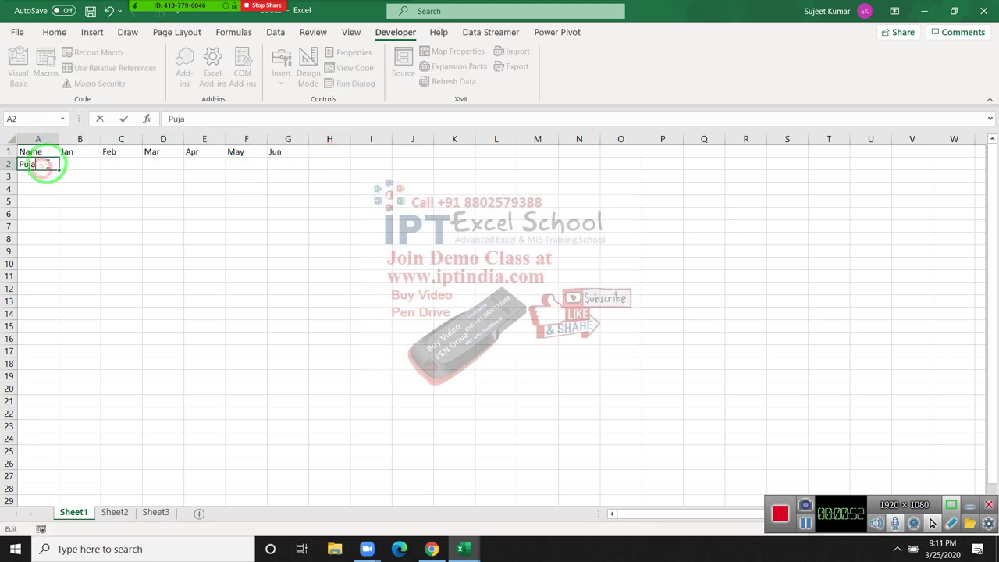
{"action": "key", "text": "Return"}
{"action": "left_click", "coordinate": [50, 165]}
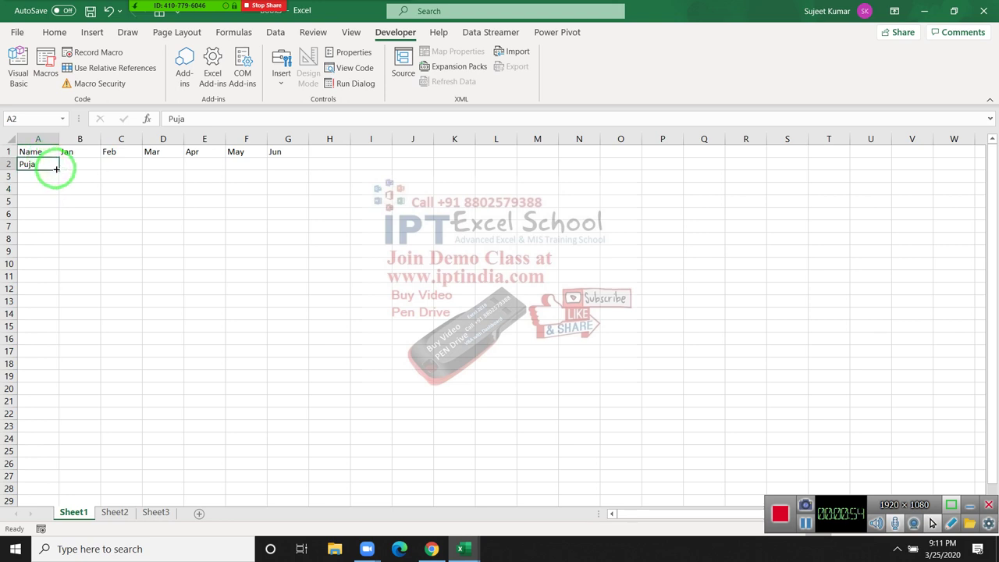
{"action": "left_click_drag", "start_coordinate": [56, 169], "coordinate": [47, 265]}
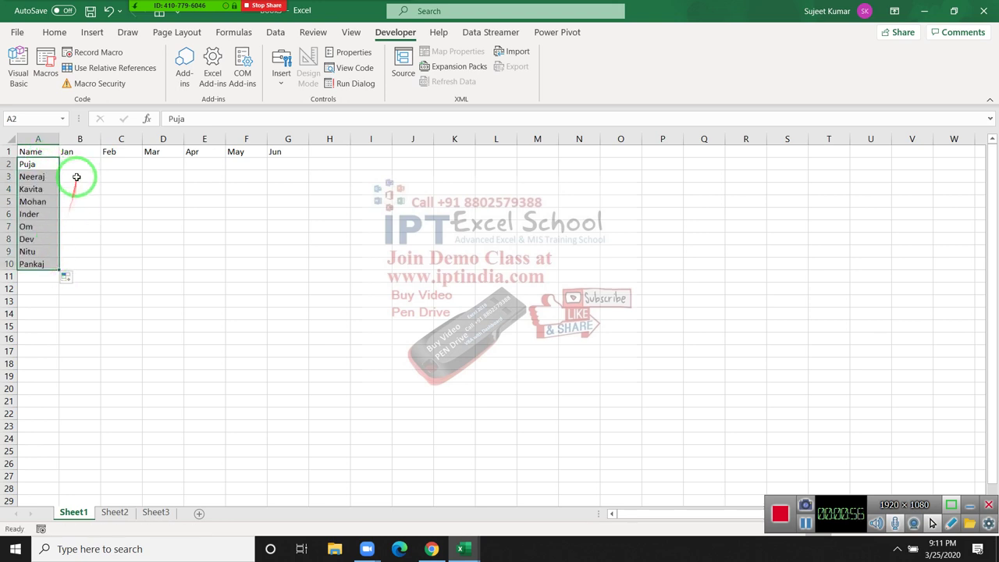
Step: Enter =RANDBETWEEN(10,90) in B2 and fill it through B2:G10
{"action": "left_click", "coordinate": [78, 172]}
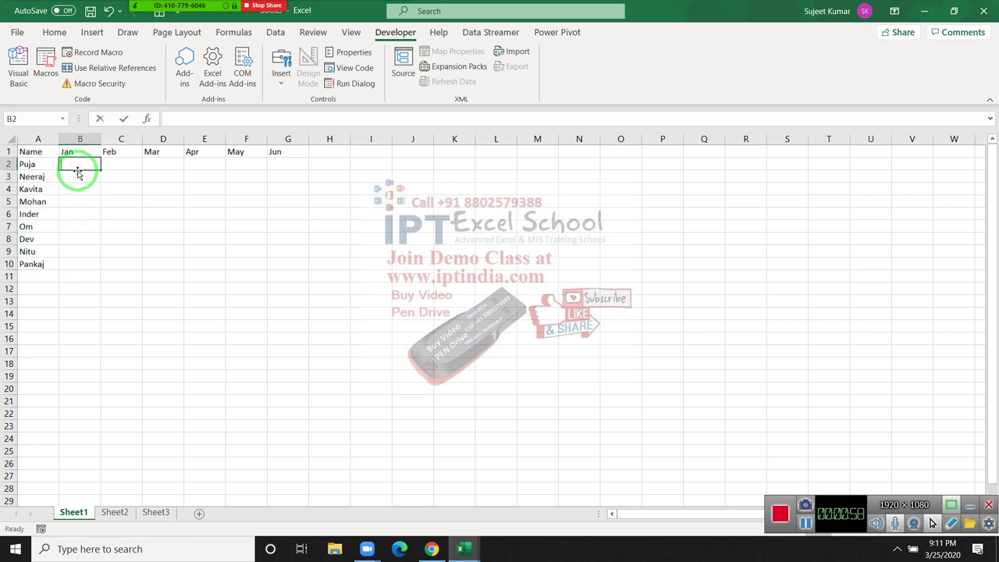
{"action": "type", "text": "=ra"}
{"action": "key", "text": "Down"}
{"action": "key", "text": "Down"}
{"action": "key", "text": "Down"}
{"action": "key", "text": "Tab"}
{"action": "type", "text": "1"}
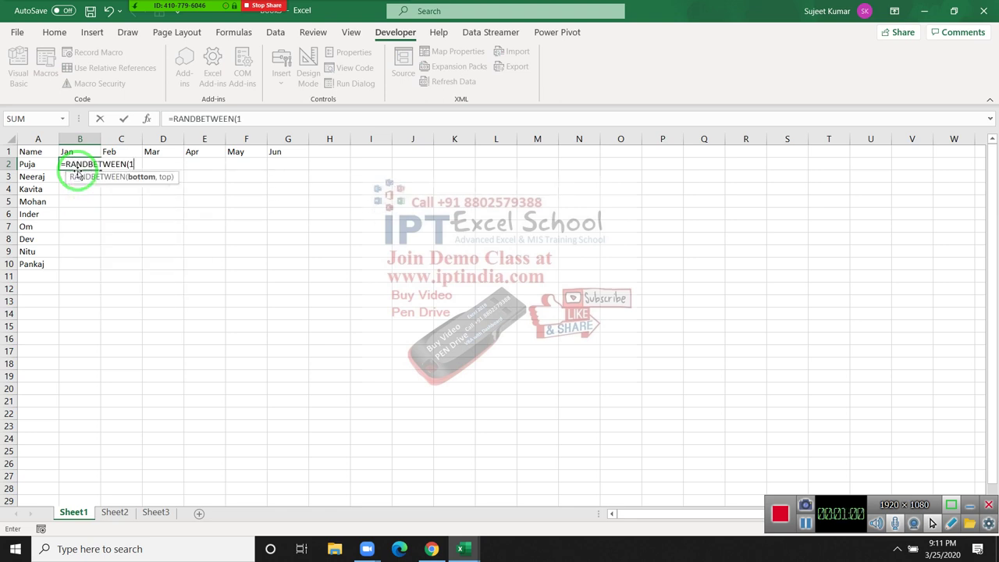
{"action": "key", "text": "Return"}
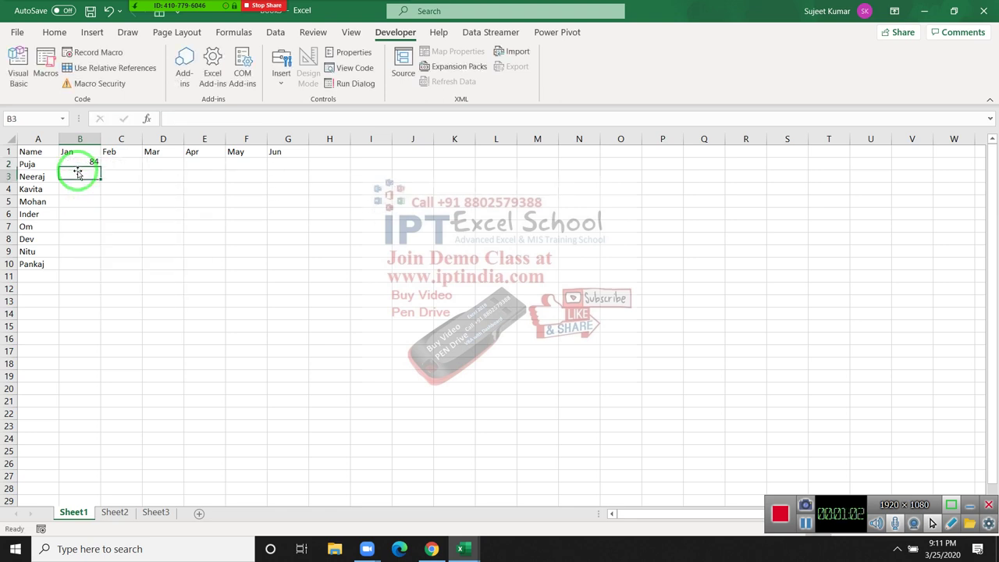
{"action": "key", "text": "Left"}
{"action": "key", "text": "ctrl+Down"}
{"action": "key", "text": "Right"}
{"action": "key", "text": "ctrl+shift+Up"}
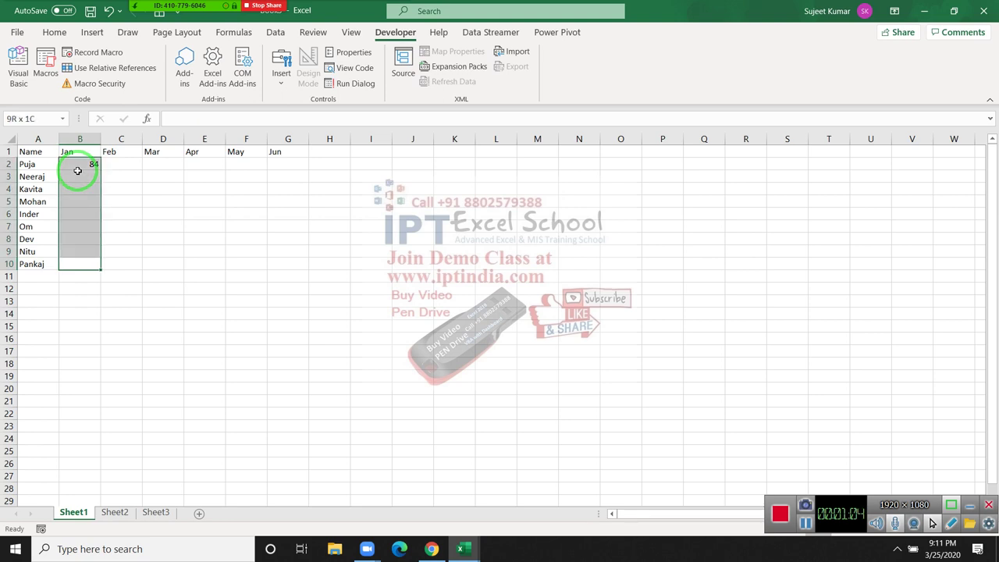
{"action": "key", "text": "shift+Right"}
{"action": "key", "text": "shift+Right"}
{"action": "key", "text": "shift+Right"}
{"action": "key", "text": "shift+Right"}
{"action": "key", "text": "shift+Right"}
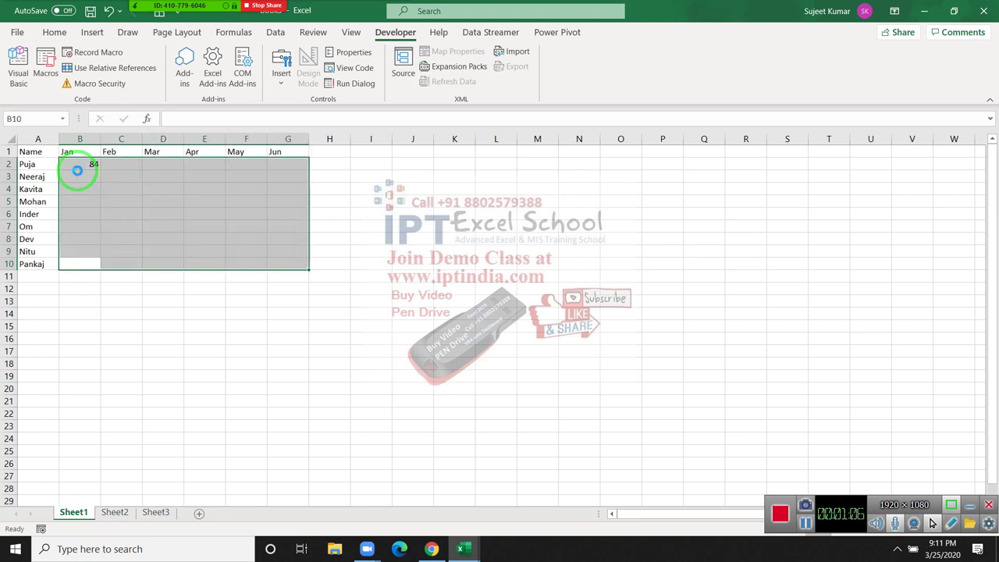
{"action": "key", "text": "ctrl+d"}
{"action": "key", "text": "ctrl+r"}
Step: Paste the scores back as static values and select the whole table A1:G10
{"action": "key", "text": "ctrl+c"}
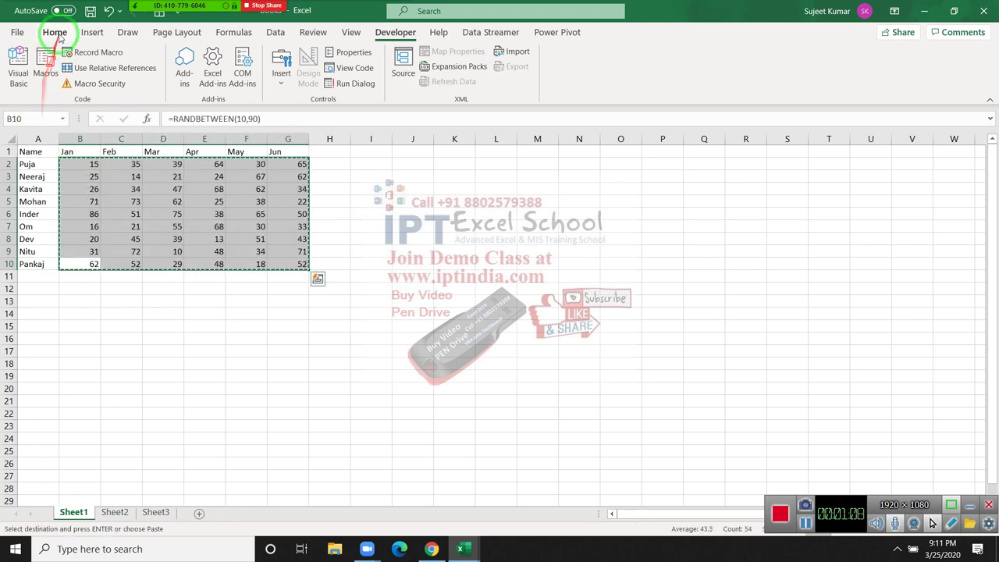
{"action": "left_click", "coordinate": [56, 34]}
{"action": "left_click", "coordinate": [18, 81]}
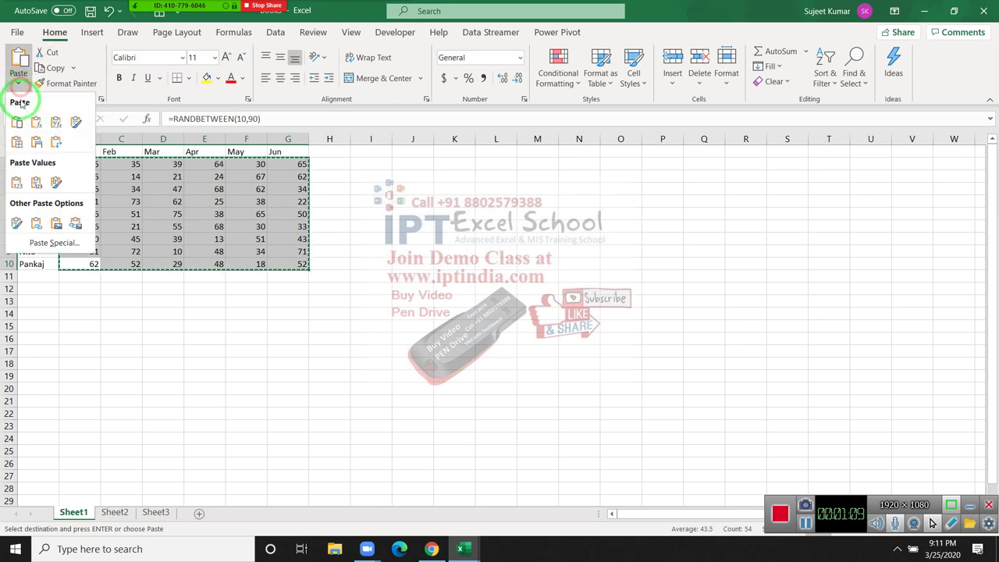
{"action": "left_click", "coordinate": [16, 181]}
{"action": "key", "text": "Escape"}
{"action": "left_click", "coordinate": [26, 166]}
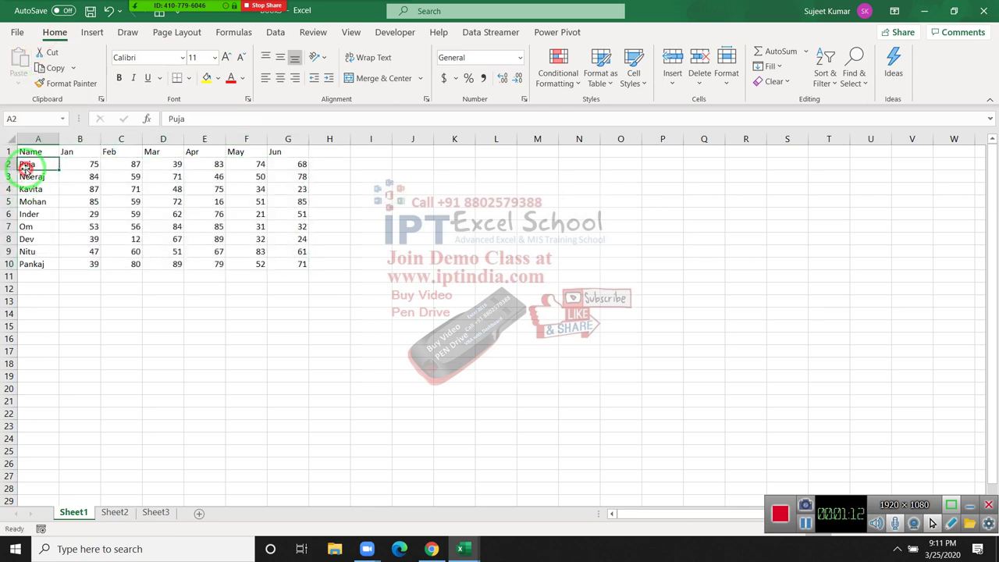
{"action": "key", "text": "ctrl+shift+Right"}
{"action": "key", "text": "ctrl+shift+Down"}
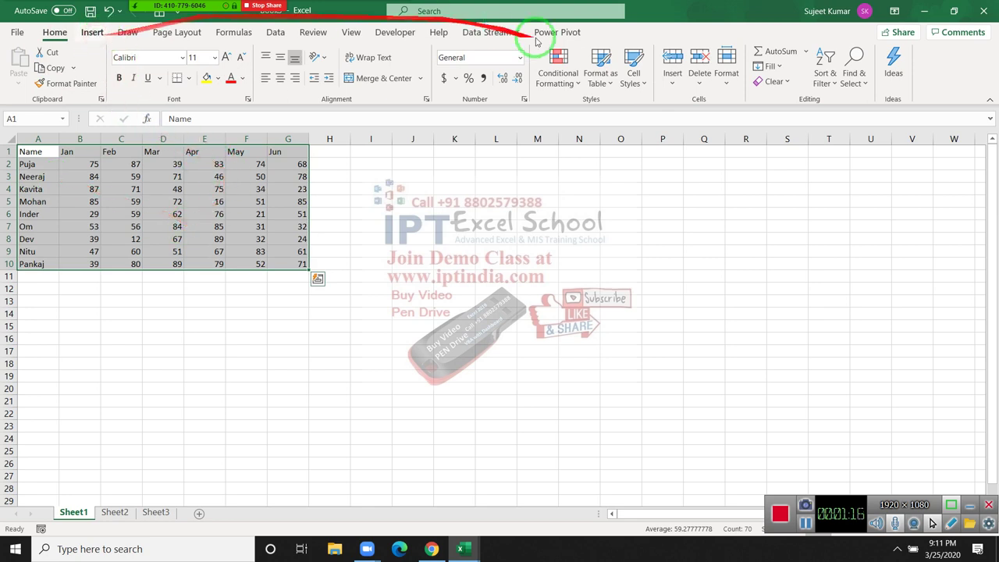
Step: Insert a clustered column chart of A1:G10, stretch it across columns H–T, and switch row/column
{"action": "left_click", "coordinate": [87, 35]}
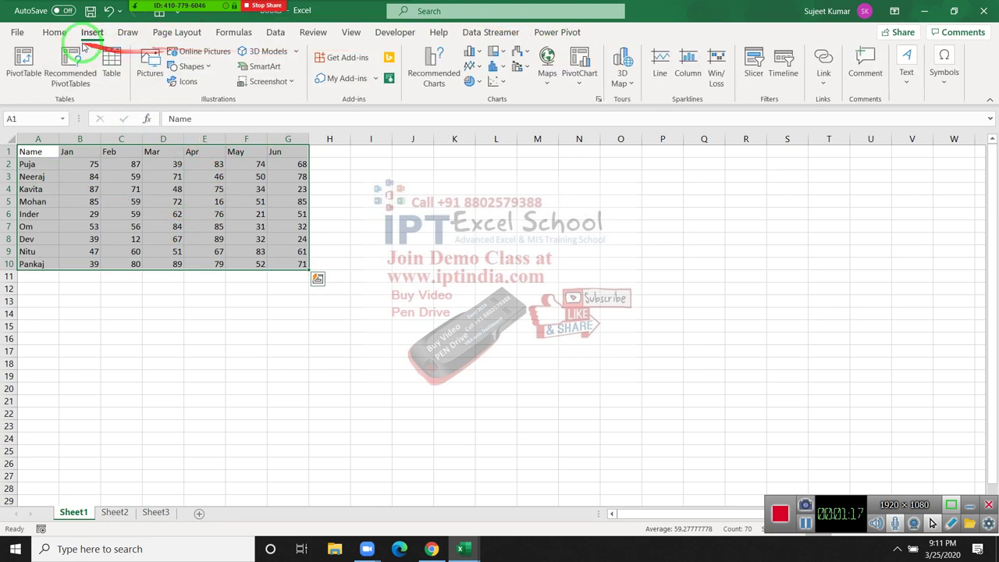
{"action": "left_click", "coordinate": [476, 53]}
{"action": "left_click", "coordinate": [480, 97]}
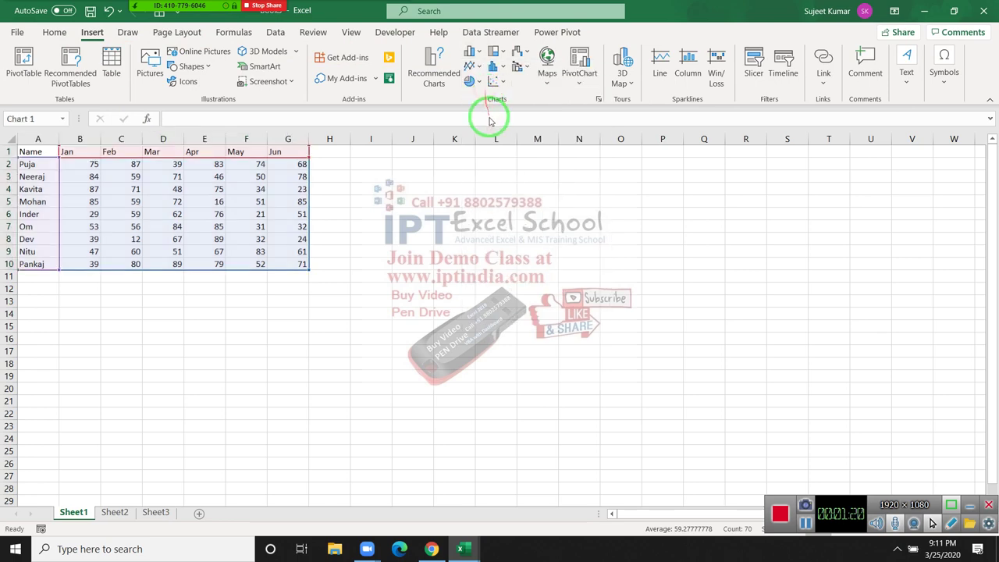
{"action": "left_click_drag", "start_coordinate": [420, 236], "coordinate": [427, 155]}
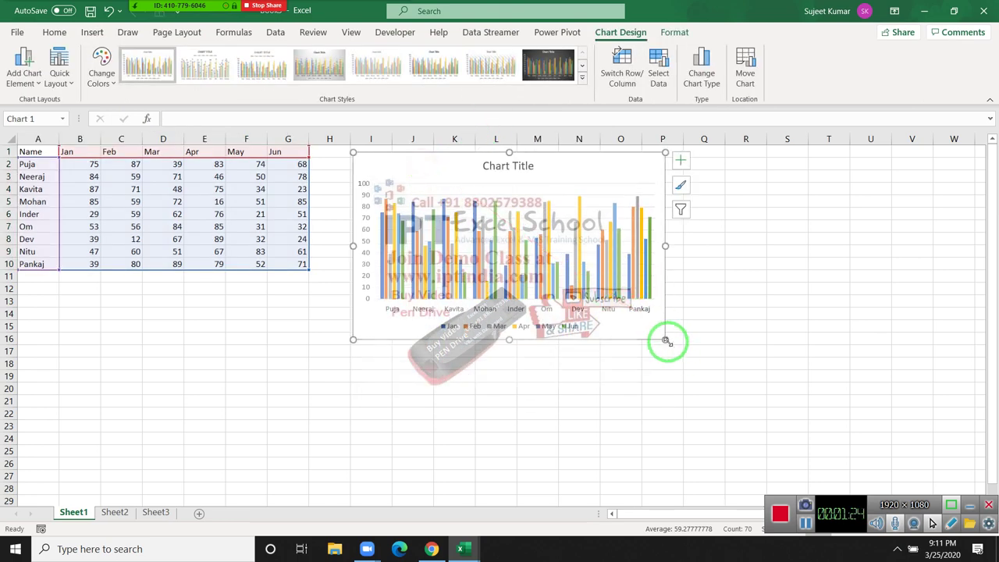
{"action": "left_click_drag", "start_coordinate": [665, 340], "coordinate": [841, 388]}
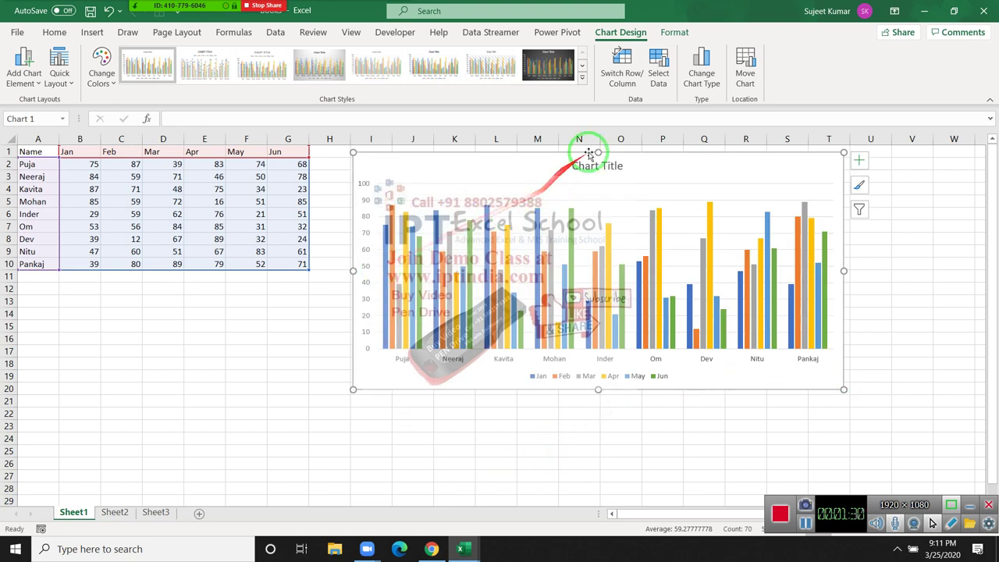
{"action": "left_click", "coordinate": [624, 72]}
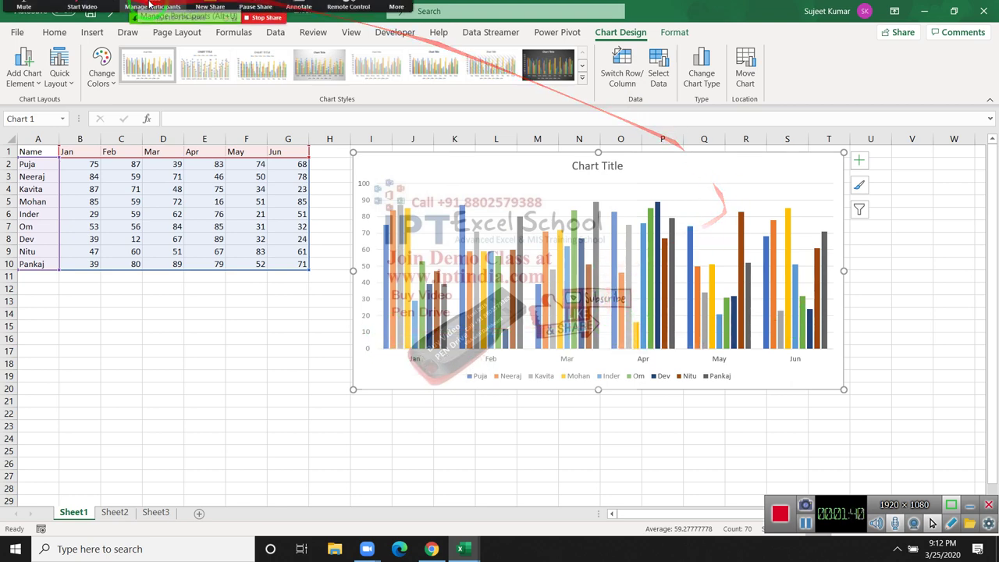
Step: Close the Zoom participants window and delete the all-names column chart
{"action": "left_click", "coordinate": [154, 13]}
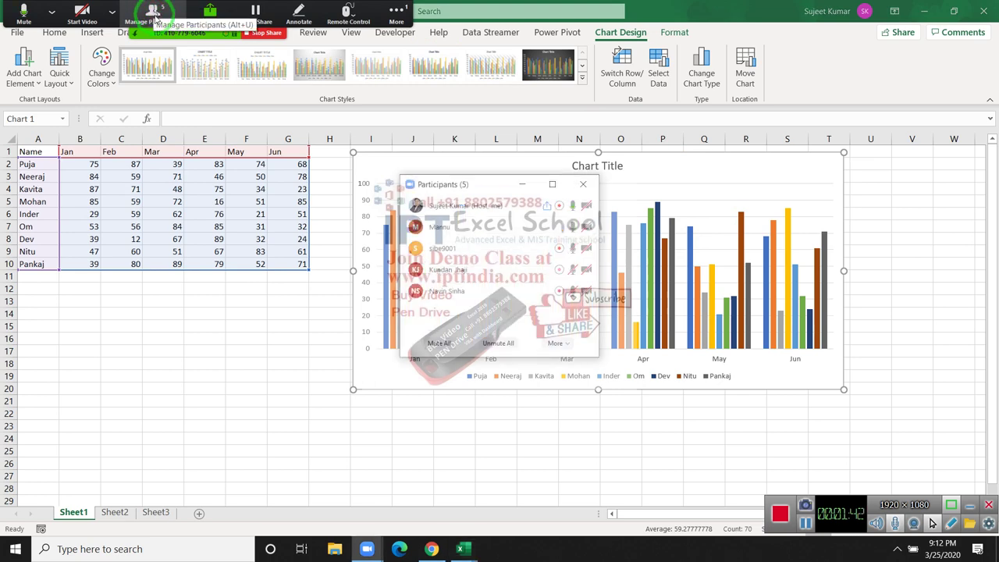
{"action": "left_click", "coordinate": [585, 228]}
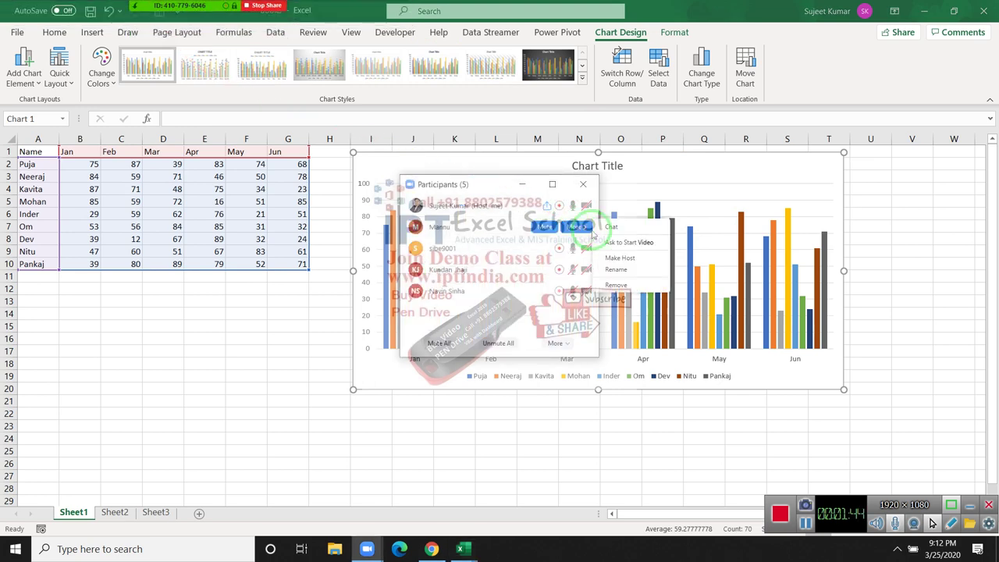
{"action": "left_click", "coordinate": [583, 185]}
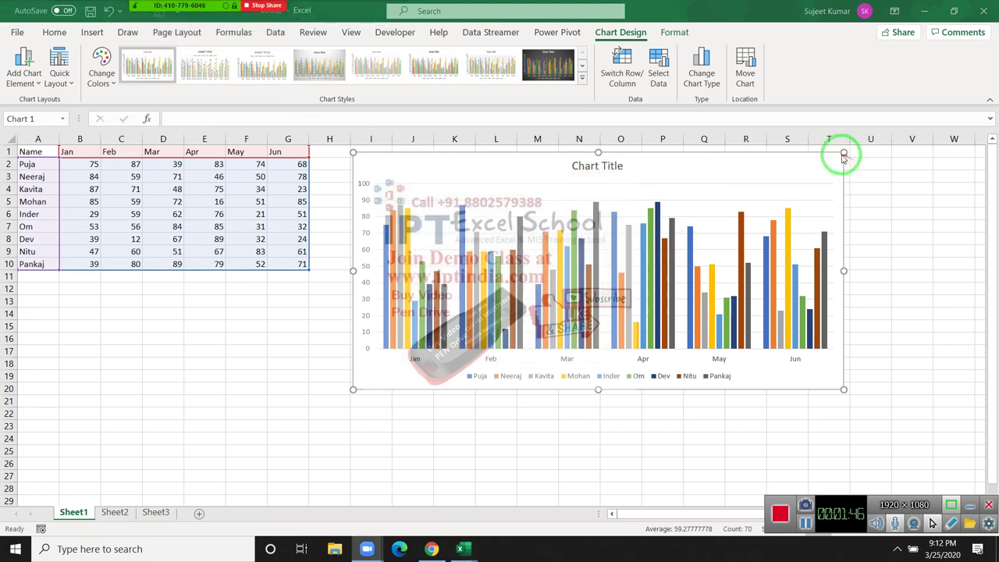
{"action": "left_click", "coordinate": [817, 157]}
{"action": "key", "text": "Delete"}
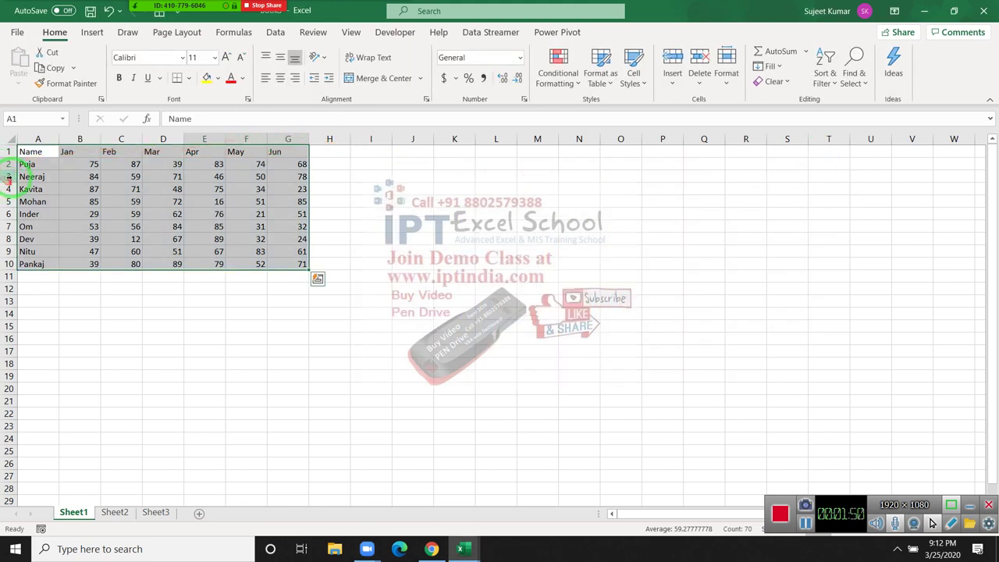
Step: Select A1:G2, the header row plus the first person's scores
{"action": "left_click_drag", "start_coordinate": [24, 164], "coordinate": [25, 171]}
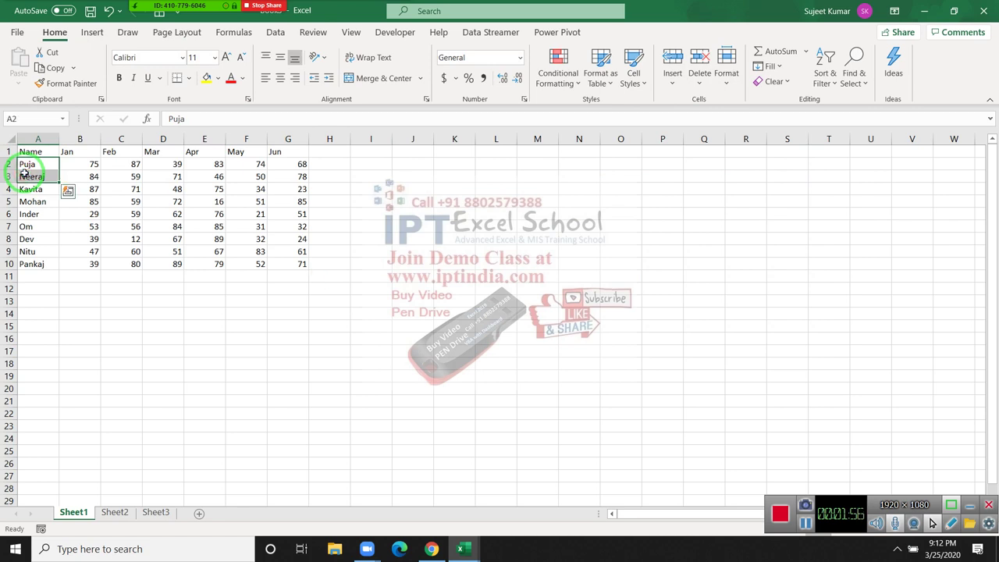
{"action": "key", "text": "Up"}
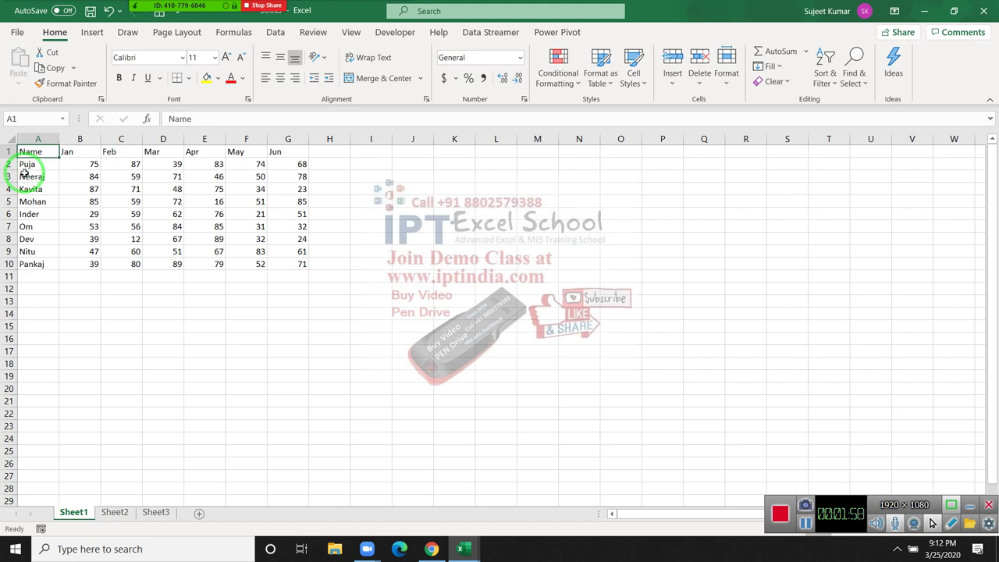
{"action": "key", "text": "ctrl+shift+Right"}
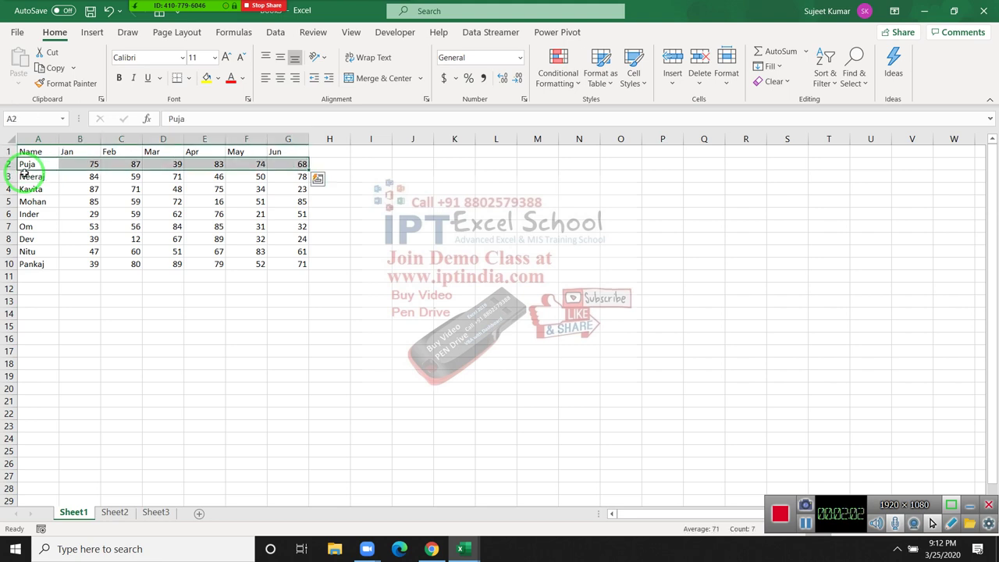
{"action": "key", "text": "Up"}
{"action": "key", "text": "ctrl+shift+Right"}
{"action": "key", "text": "shift+Down"}
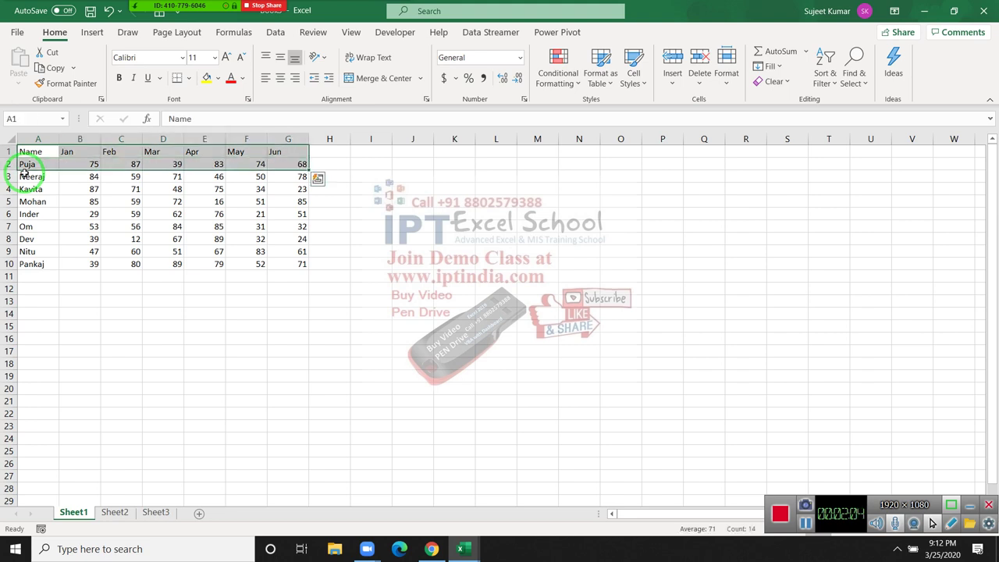
{"action": "left_click", "coordinate": [152, 10]}
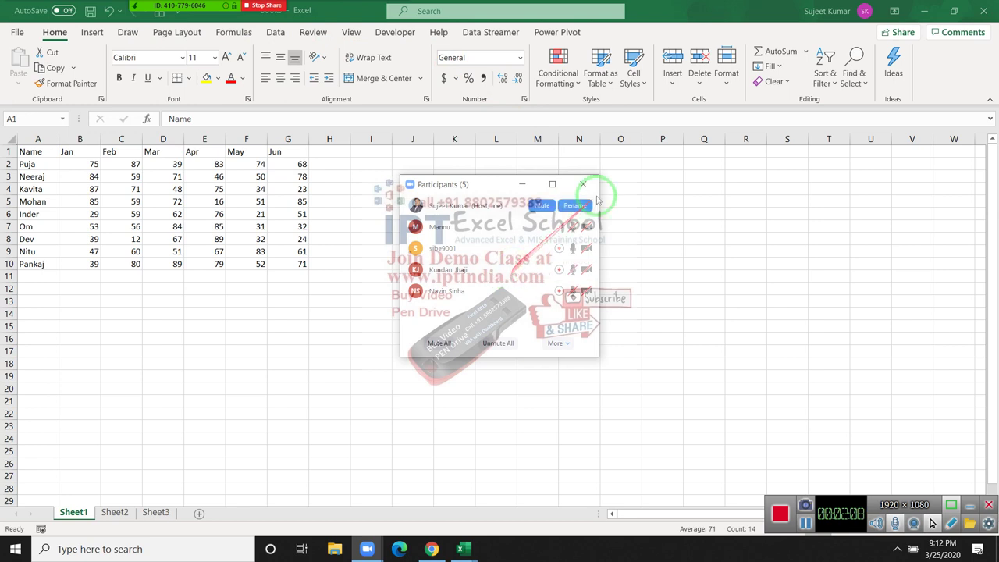
{"action": "left_click", "coordinate": [583, 184]}
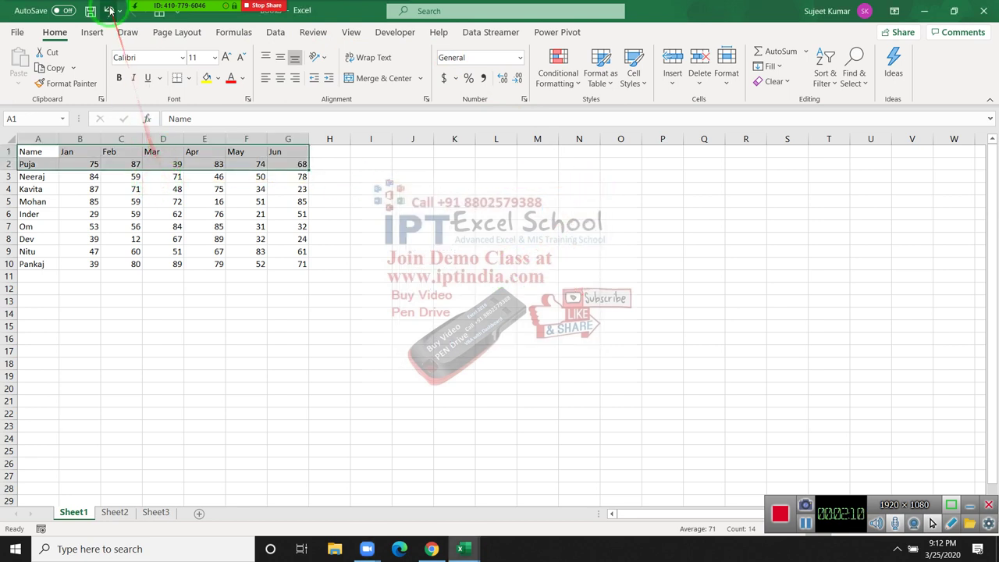
Step: Insert a clustered column chart of the first person's Jan–Jun scores and enlarge it beside the table
{"action": "left_click", "coordinate": [92, 32]}
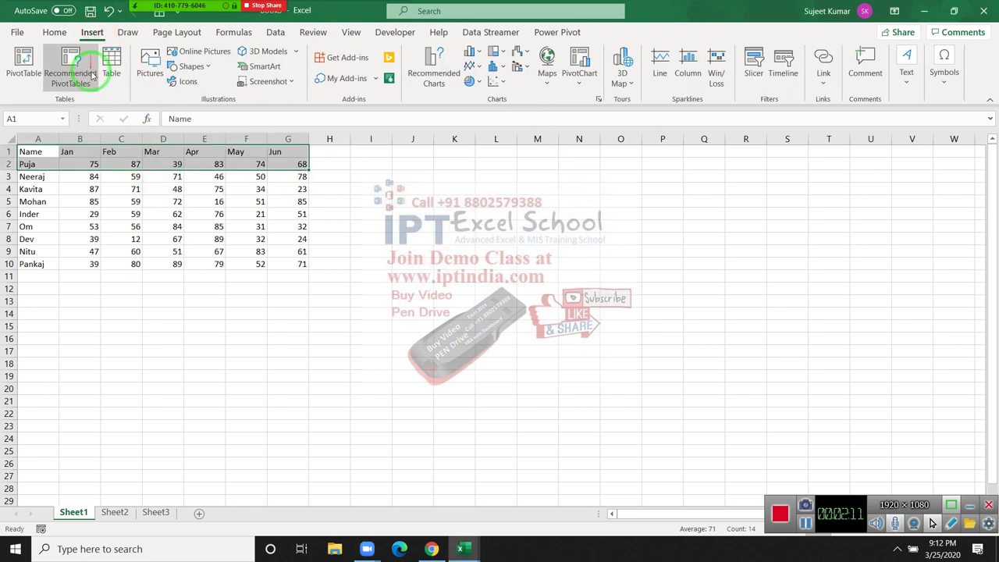
{"action": "left_click", "coordinate": [469, 52]}
{"action": "left_click", "coordinate": [473, 92]}
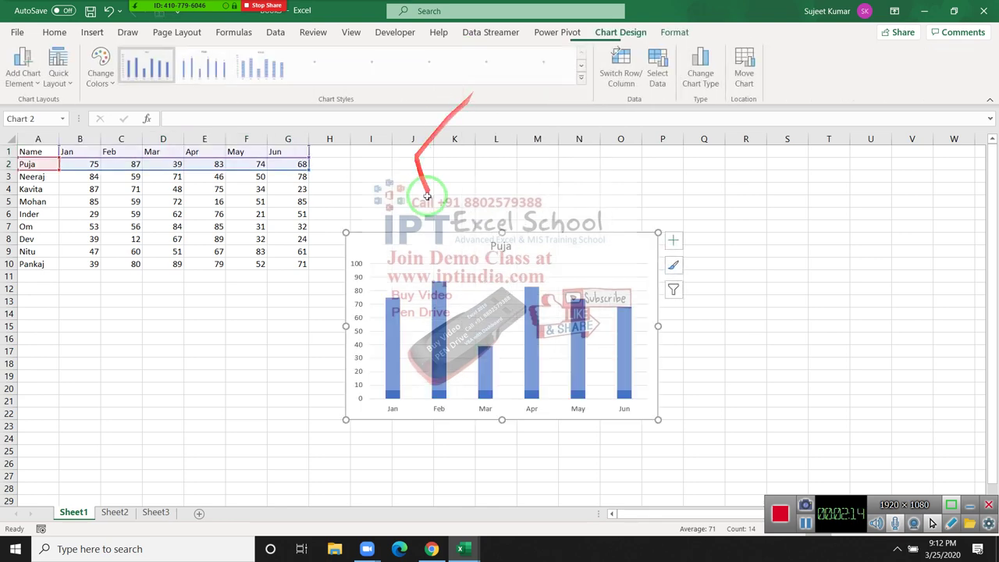
{"action": "left_click_drag", "start_coordinate": [427, 248], "coordinate": [467, 170]}
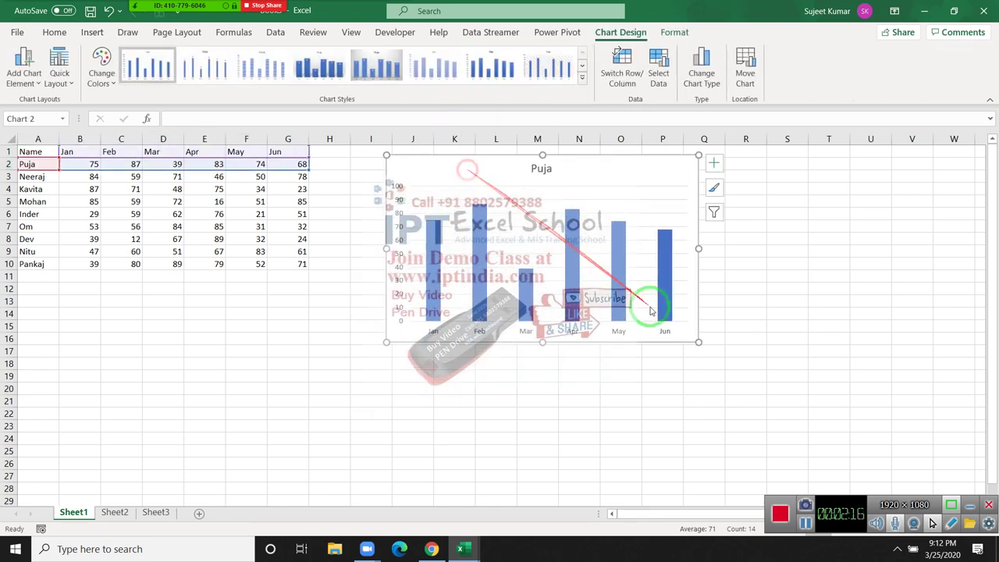
{"action": "left_click_drag", "start_coordinate": [699, 341], "coordinate": [734, 345]}
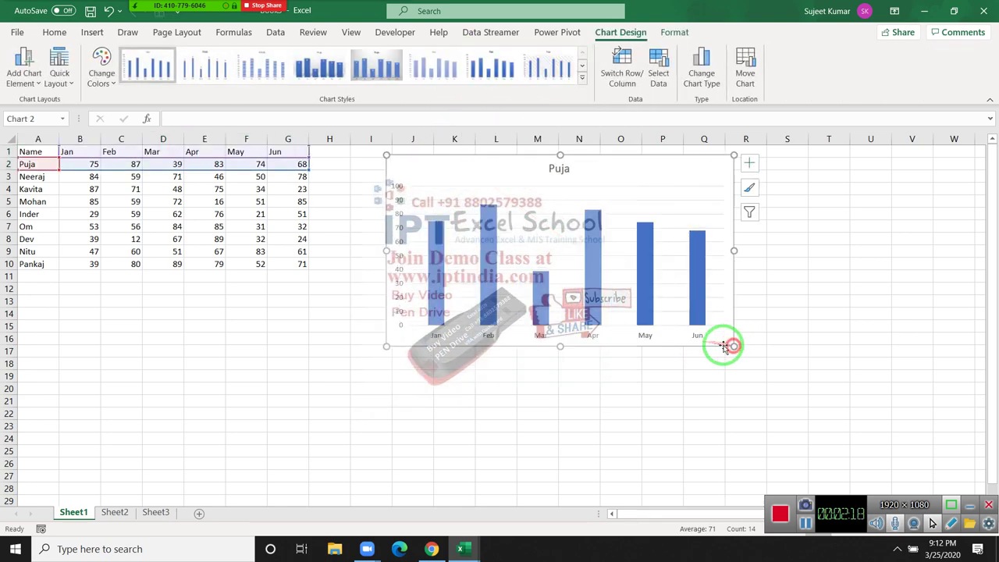
{"action": "left_click_drag", "start_coordinate": [31, 177], "coordinate": [39, 227]}
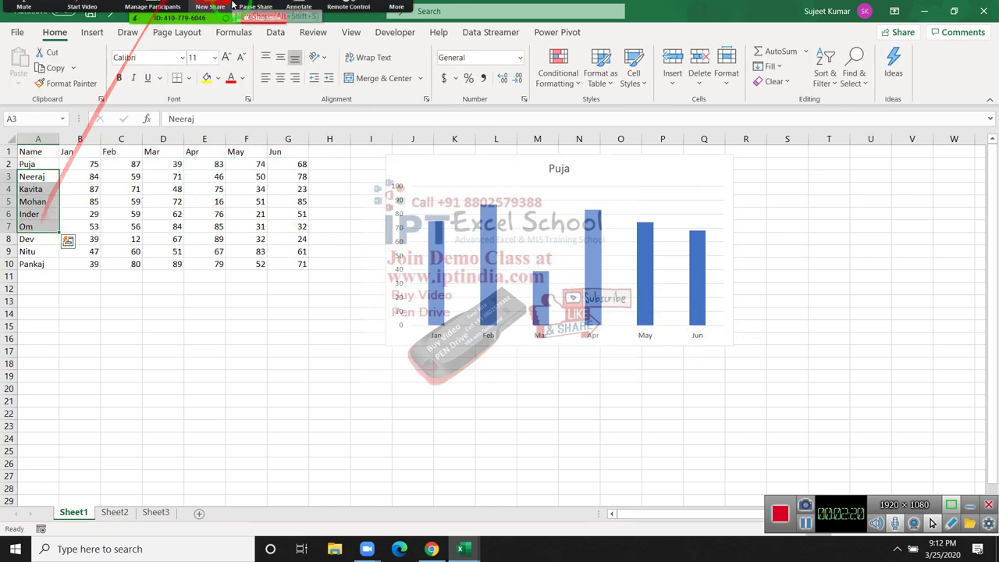
{"action": "left_click", "coordinate": [170, 10]}
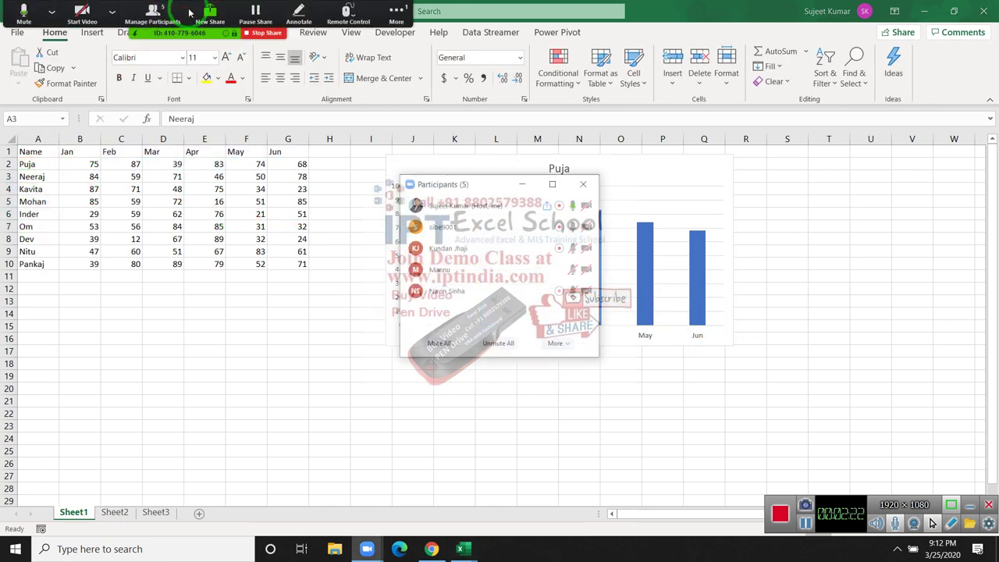
Step: Close the Zoom participants window so the chart is visible again
{"action": "left_click", "coordinate": [543, 315]}
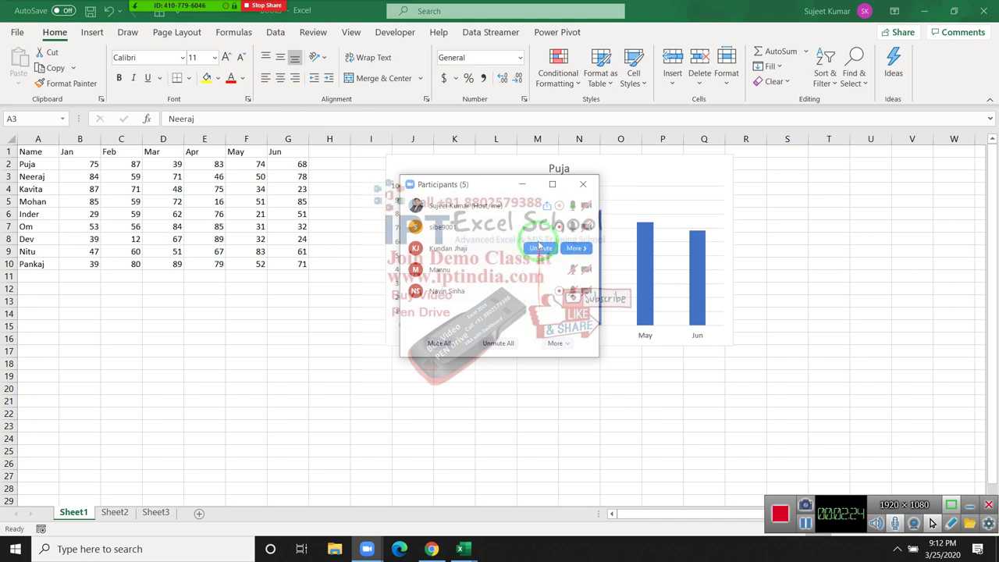
{"action": "mouse_move", "coordinate": [525, 290]}
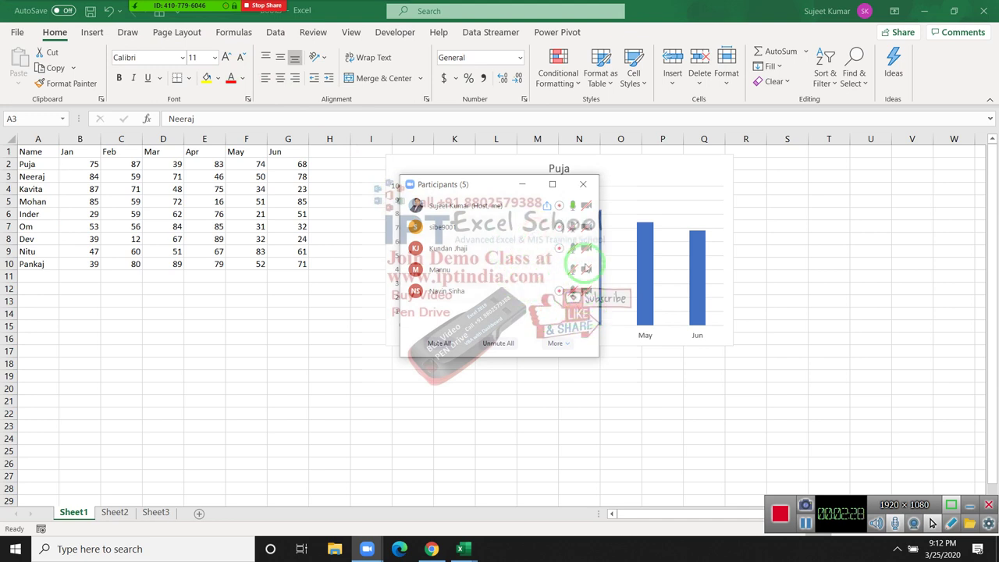
{"action": "left_click", "coordinate": [583, 184]}
Step: Delete the single-person column chart
{"action": "left_click", "coordinate": [453, 167]}
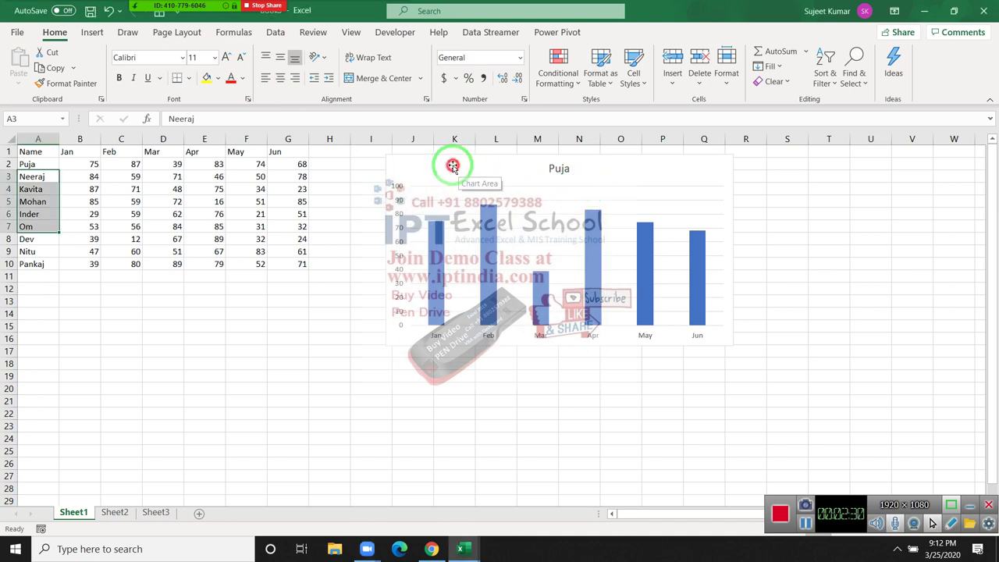
{"action": "left_click_drag", "start_coordinate": [442, 162], "coordinate": [404, 160]}
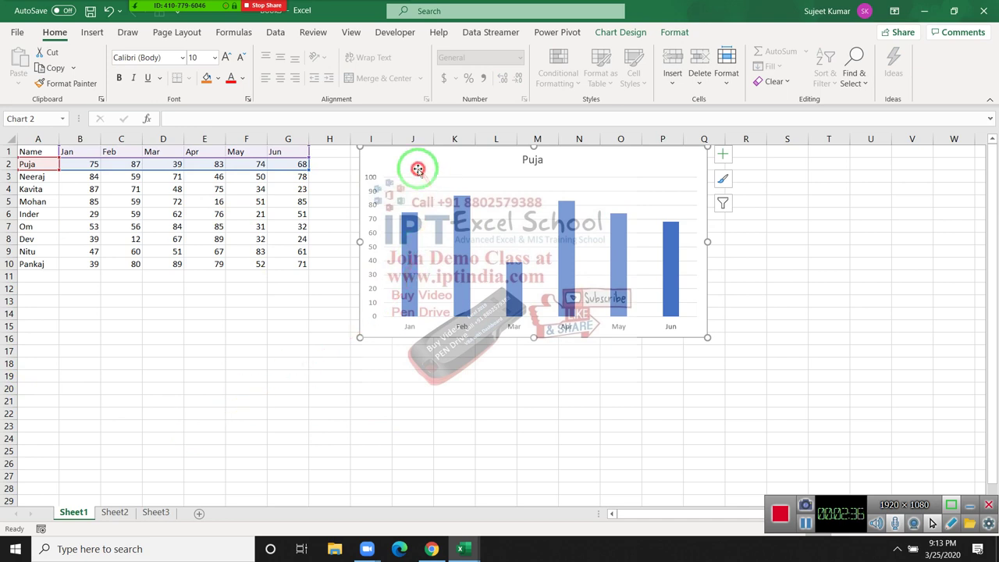
{"action": "key", "text": "Delete"}
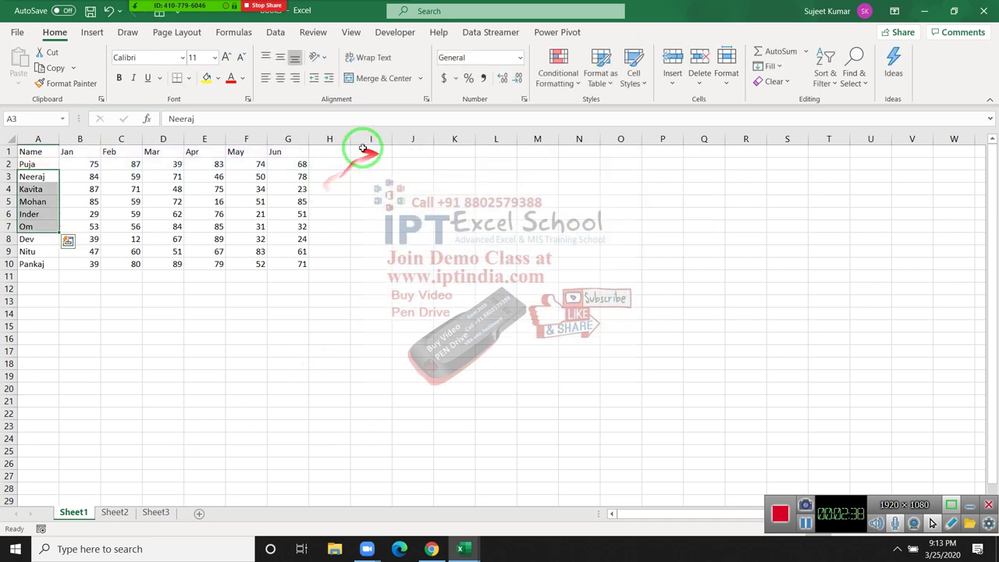
Step: Widen column H, set rows 2–10 to height 20.40, and pick Column sparklines for H2
{"action": "left_click_drag", "start_coordinate": [350, 141], "coordinate": [430, 141]}
{"action": "left_click", "coordinate": [372, 164]}
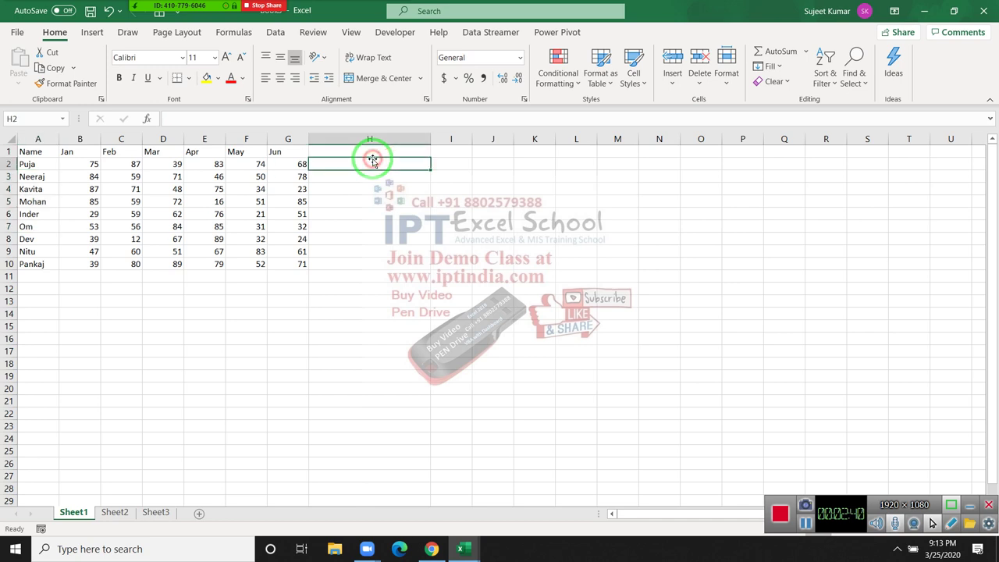
{"action": "mouse_move", "coordinate": [371, 164]}
{"action": "left_mouse_down"}
{"action": "mouse_move", "coordinate": [7, 173]}
{"action": "mouse_move", "coordinate": [7, 279]}
{"action": "left_mouse_up"}
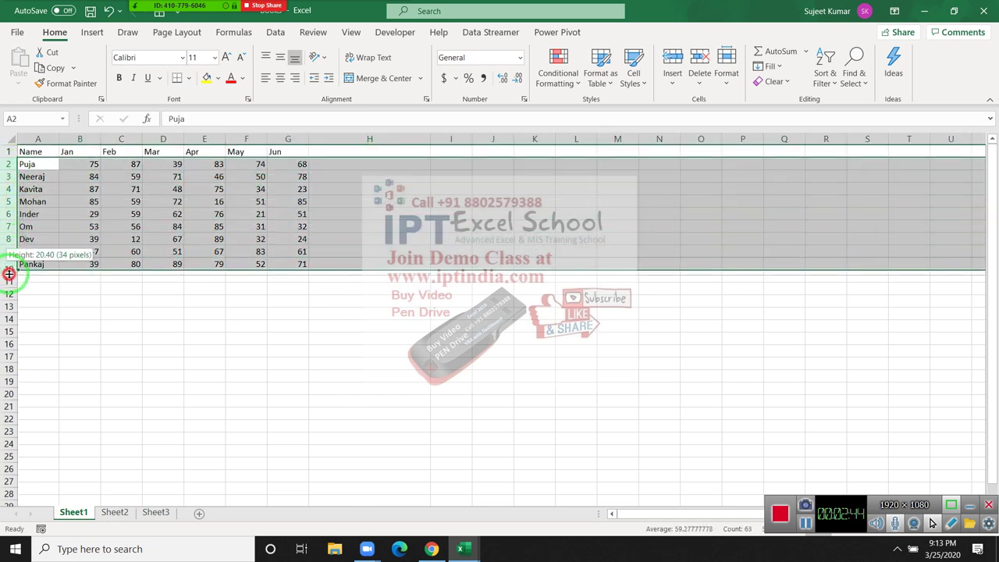
{"action": "left_click_drag", "start_coordinate": [187, 224], "coordinate": [375, 154]}
{"action": "left_click", "coordinate": [370, 169]}
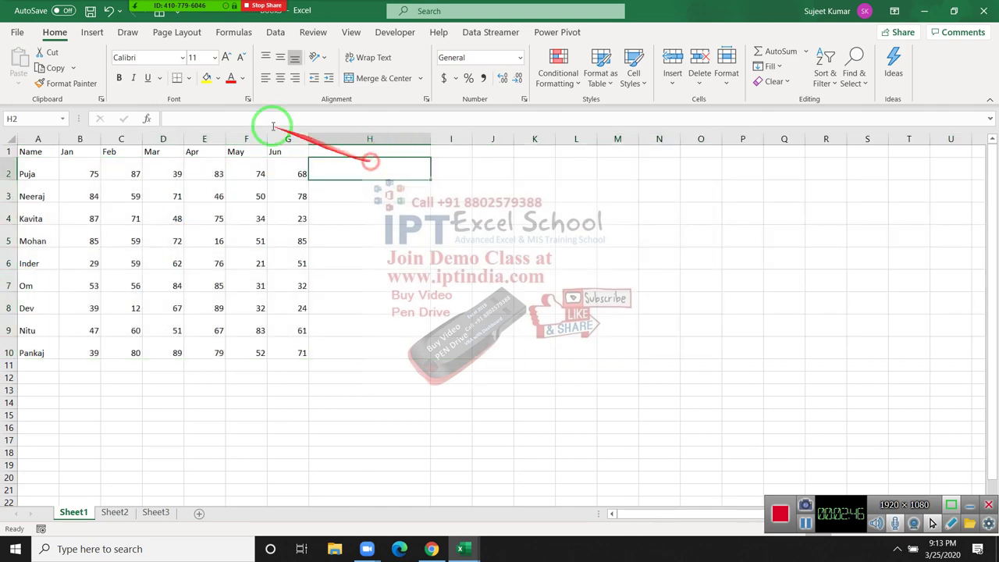
{"action": "left_click", "coordinate": [93, 32]}
{"action": "left_click_drag", "start_coordinate": [859, 28], "coordinate": [754, 95]}
{"action": "left_click", "coordinate": [681, 83]}
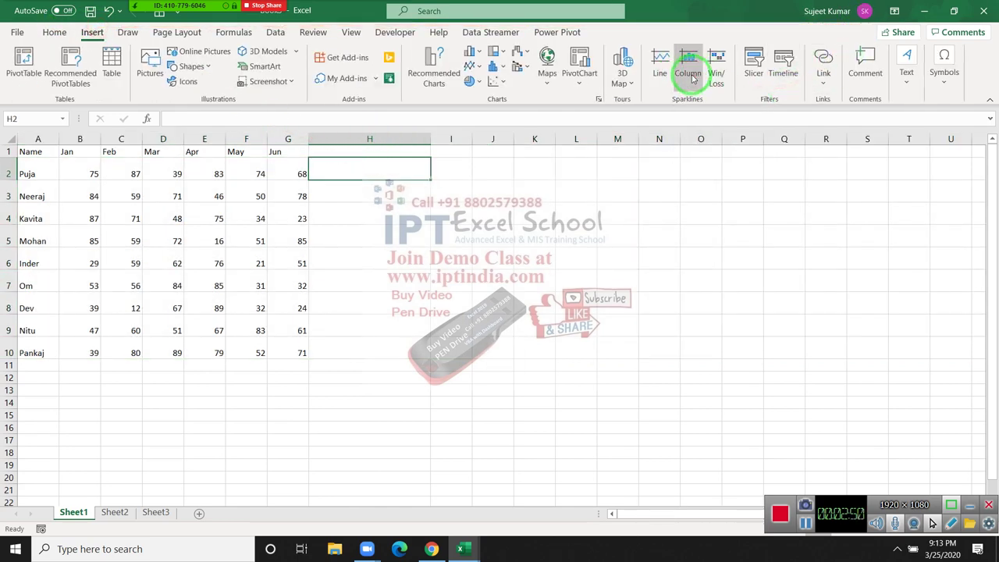
Step: Create column sparklines in H2 from B2:G2 and copy them down to H10
{"action": "left_click", "coordinate": [690, 76]}
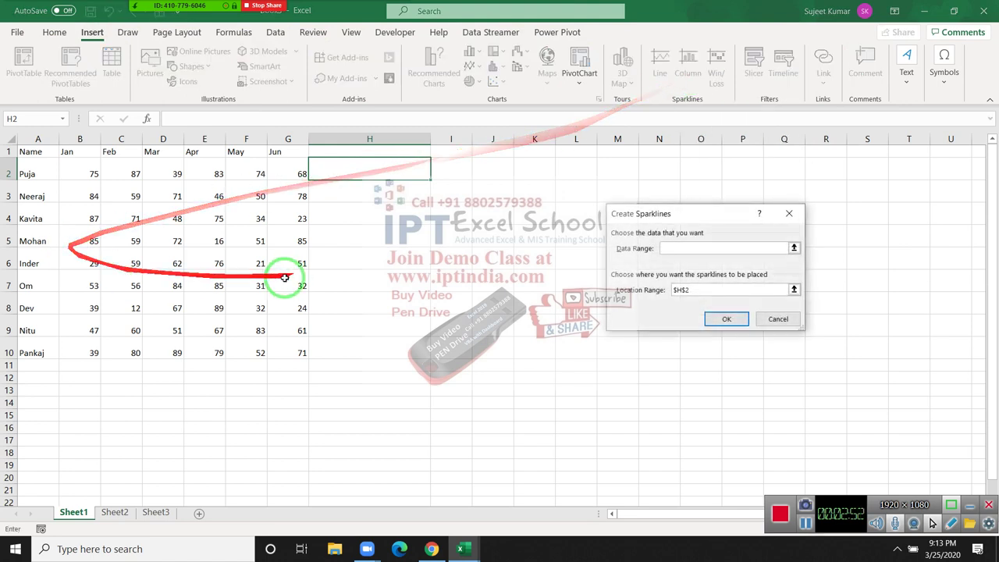
{"action": "left_click_drag", "start_coordinate": [80, 171], "coordinate": [279, 159]}
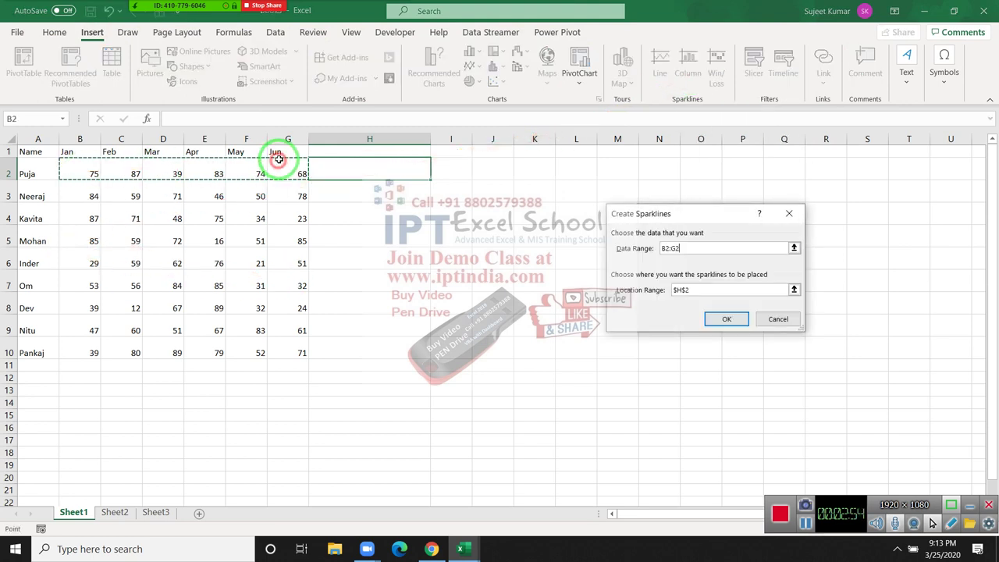
{"action": "key", "text": "Return"}
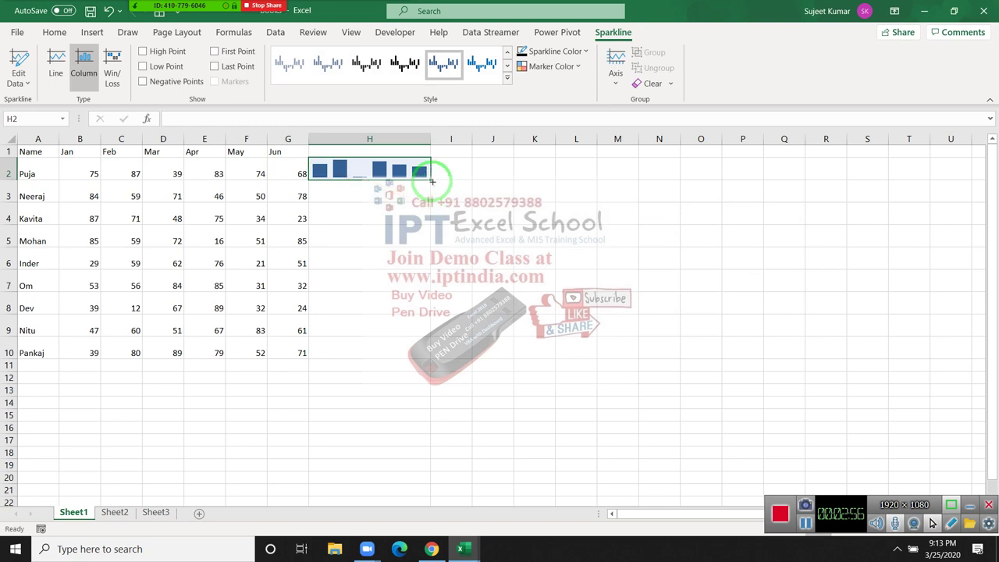
{"action": "left_click_drag", "start_coordinate": [432, 188], "coordinate": [430, 354]}
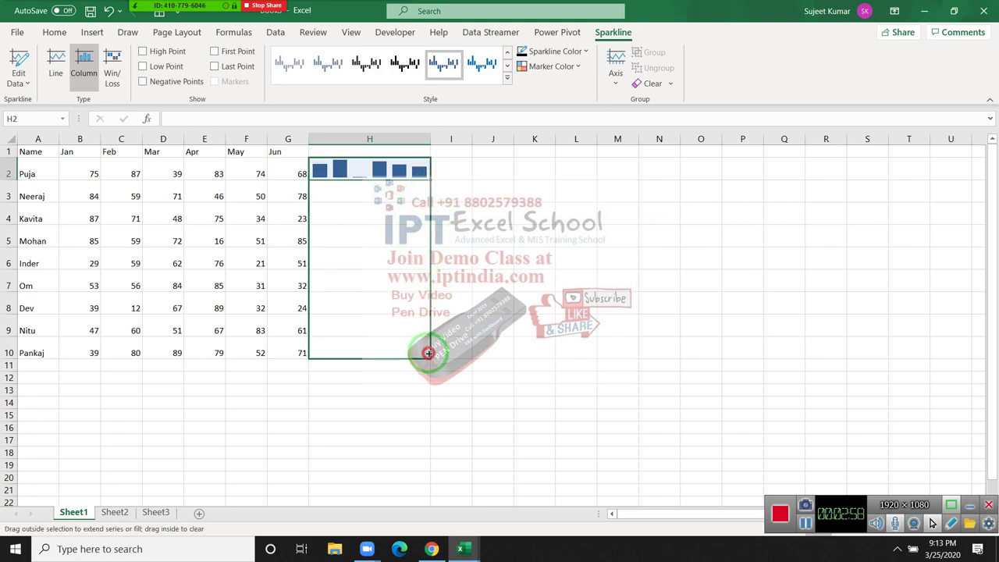
{"action": "left_click", "coordinate": [391, 388]}
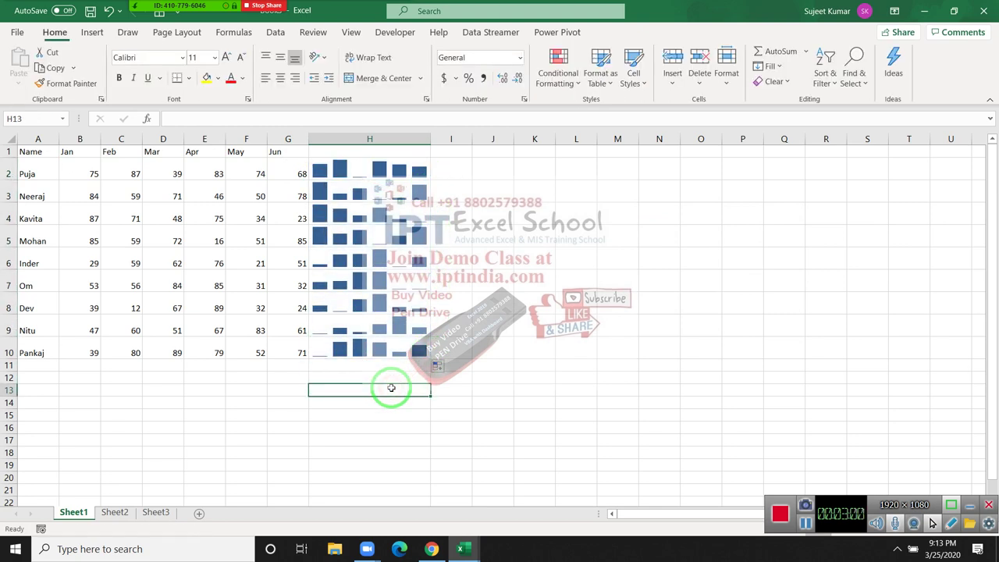
Step: Undo the sparklines, column H width and row height changes
{"action": "left_click", "coordinate": [371, 138]}
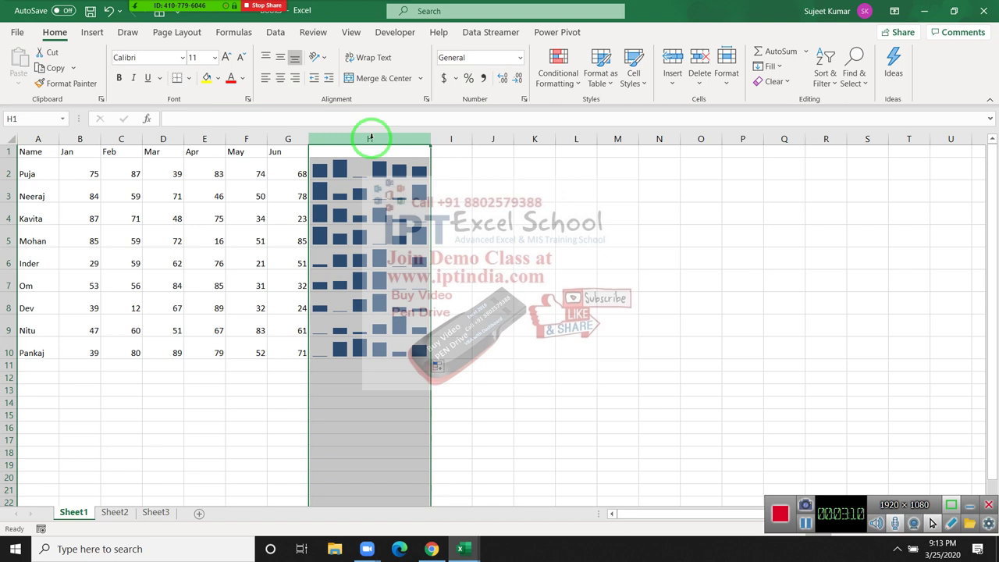
{"action": "key", "text": "ctrl+z"}
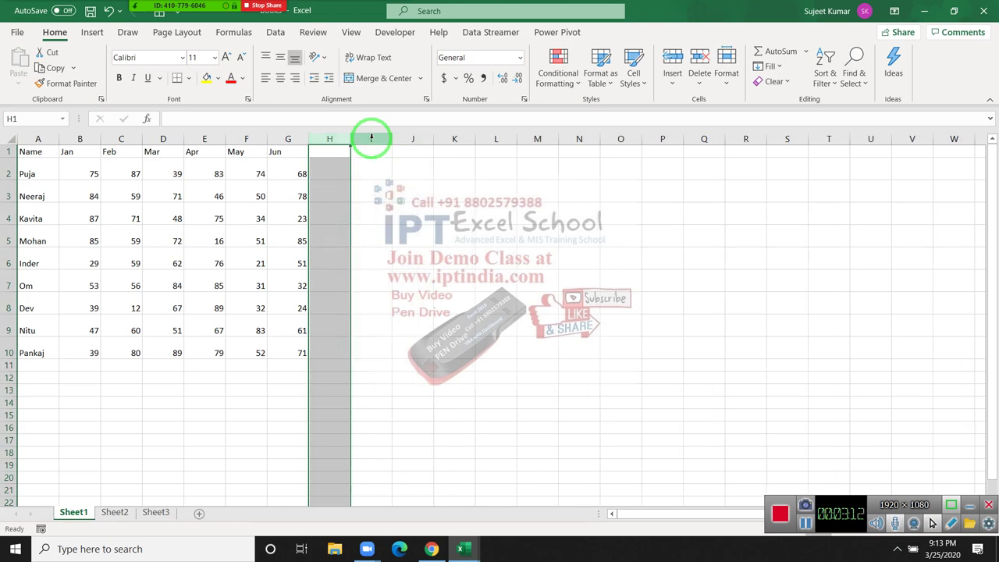
{"action": "left_click", "coordinate": [207, 262]}
{"action": "key", "text": "ctrl+z"}
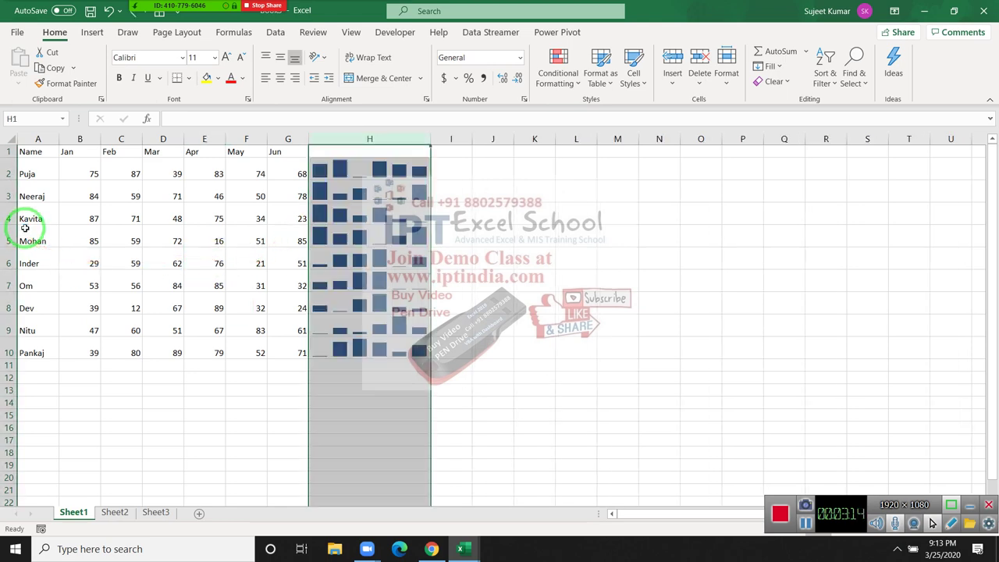
{"action": "key", "text": "ctrl+z"}
{"action": "key", "text": "ctrl+z"}
{"action": "key", "text": "ctrl+z"}
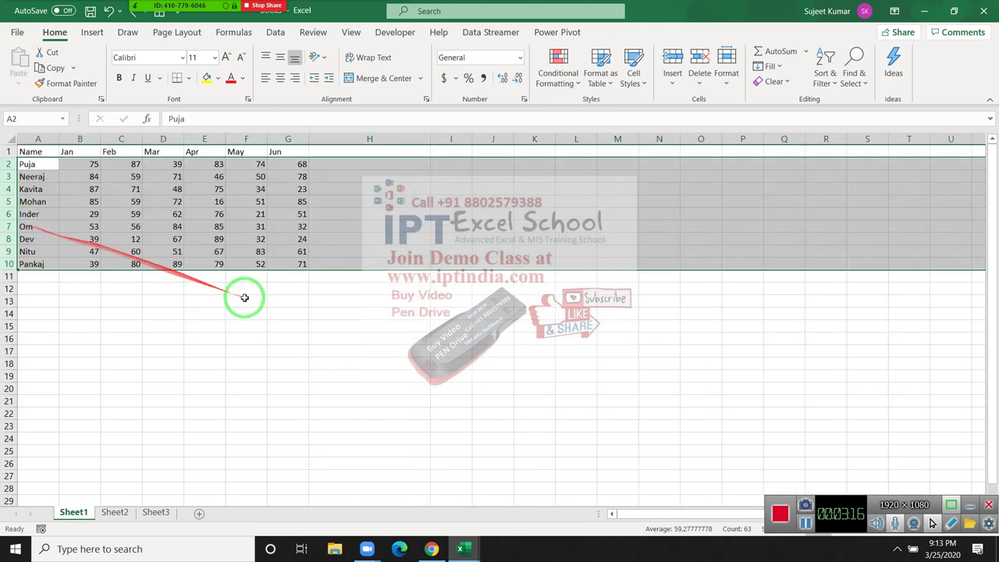
{"action": "left_click", "coordinate": [242, 302]}
Step: Copy the Name–Jun headers into row 15 and enter 1 in A14
{"action": "left_click", "coordinate": [52, 155]}
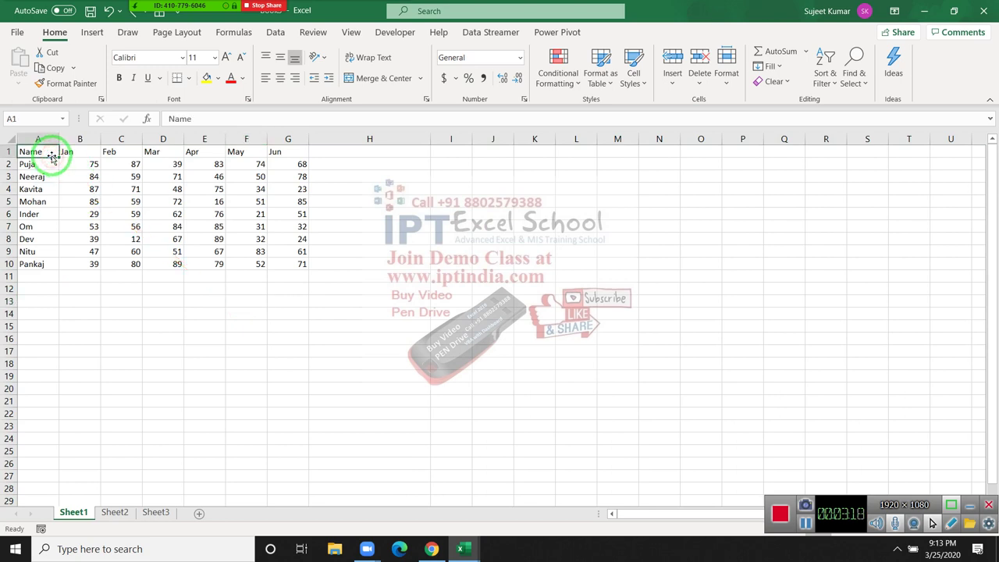
{"action": "key", "text": "ctrl+c"}
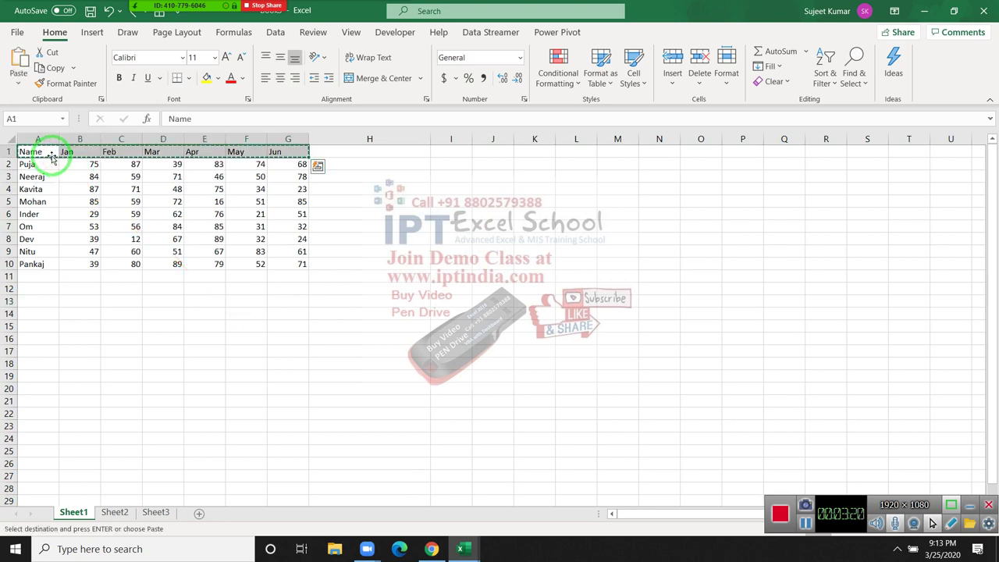
{"action": "key", "text": "Down"}
{"action": "key", "text": "Down"}
{"action": "key", "text": "Down"}
{"action": "key", "text": "Down"}
{"action": "key", "text": "Down"}
{"action": "key", "text": "Down"}
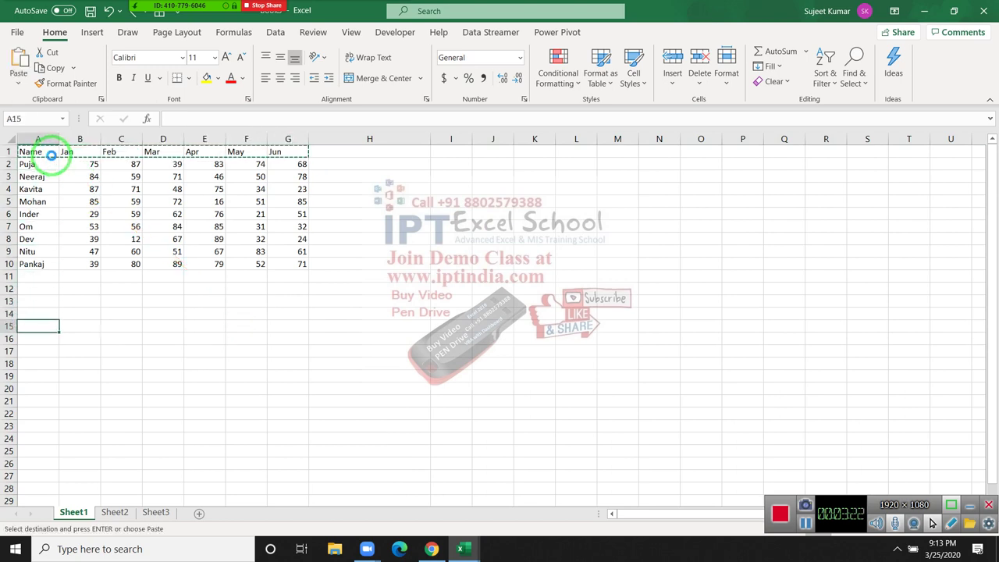
{"action": "key", "text": "ctrl+v"}
{"action": "key", "text": "Escape"}
{"action": "key", "text": "Up"}
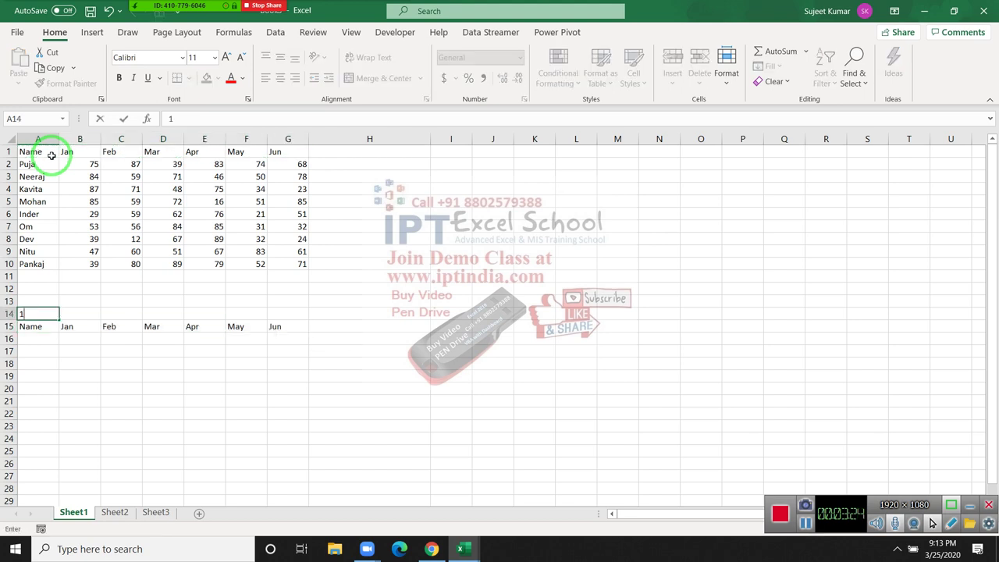
{"action": "type", "text": "1"}
{"action": "key", "text": "Return"}
{"action": "key", "text": "Return"}
Step: Enter =OFFSET(A1,A14,0) in A16
{"action": "type", "text": "=of"}
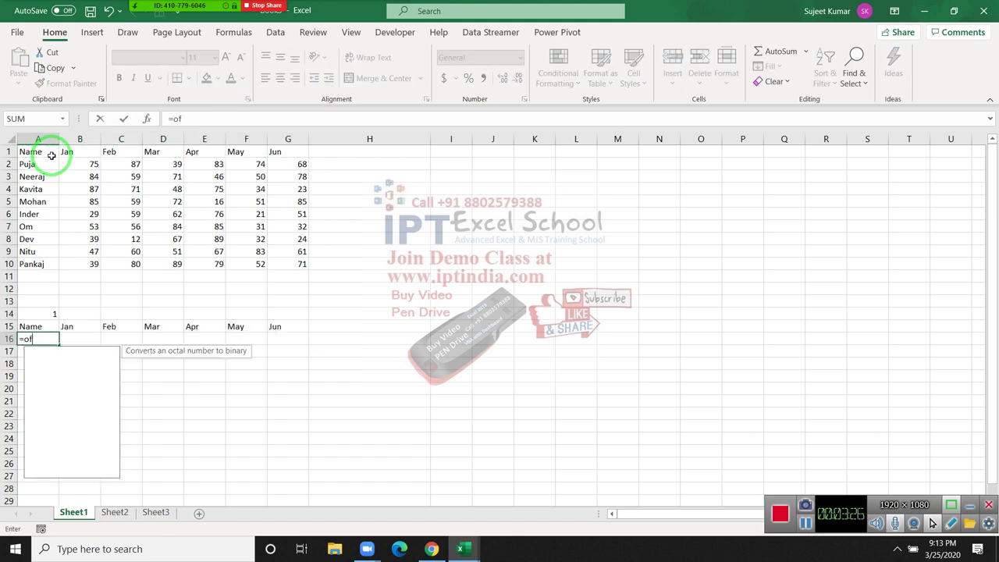
{"action": "key", "text": "Tab"}
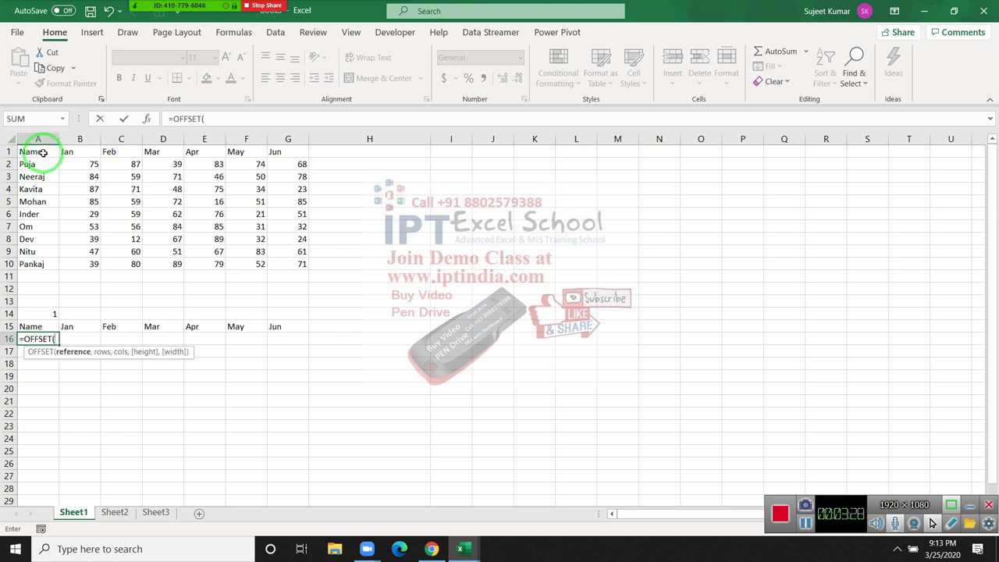
{"action": "left_click", "coordinate": [43, 152]}
{"action": "type", "text": ","}
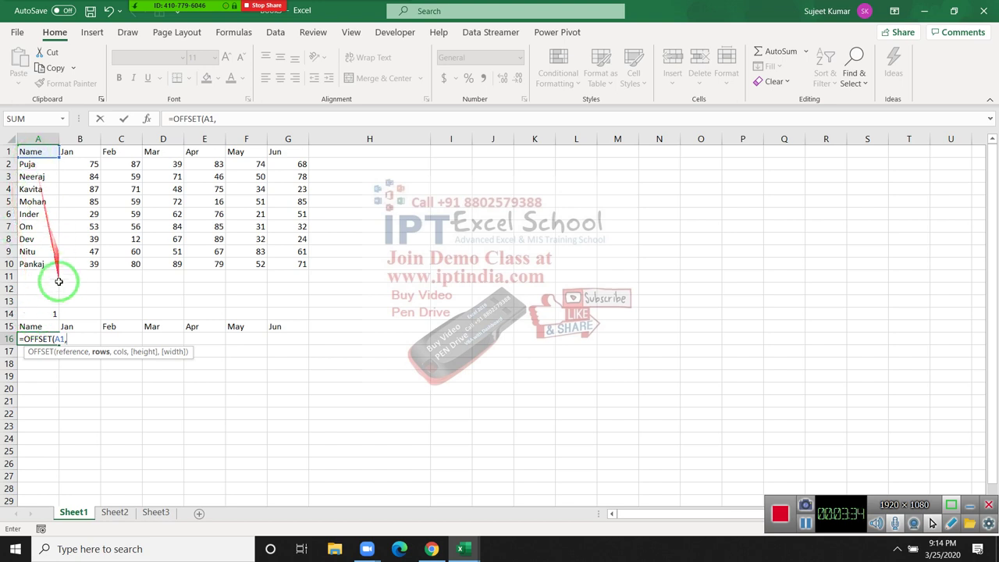
{"action": "left_click", "coordinate": [49, 313]}
{"action": "type", "text": ",0"}
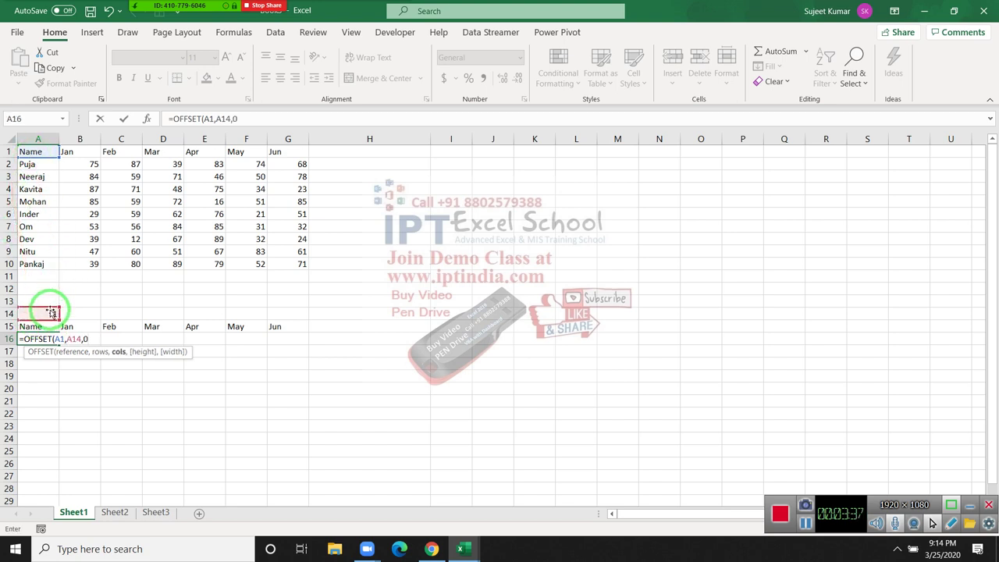
{"action": "key", "text": "ctrl+Return"}
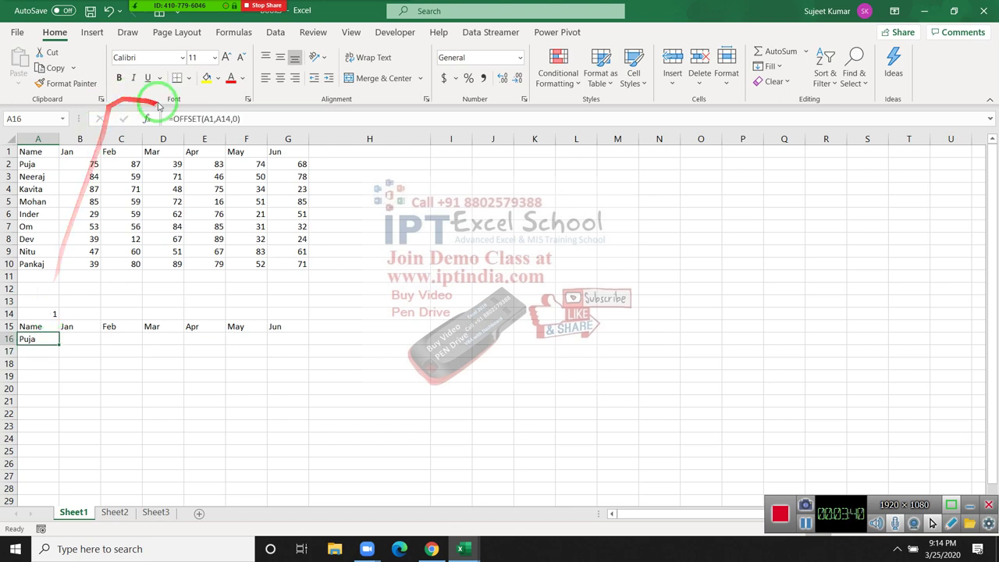
Step: Change the A16 formula to =OFFSET(A1,$A$14,0) and select A16:G16
{"action": "left_click", "coordinate": [218, 119]}
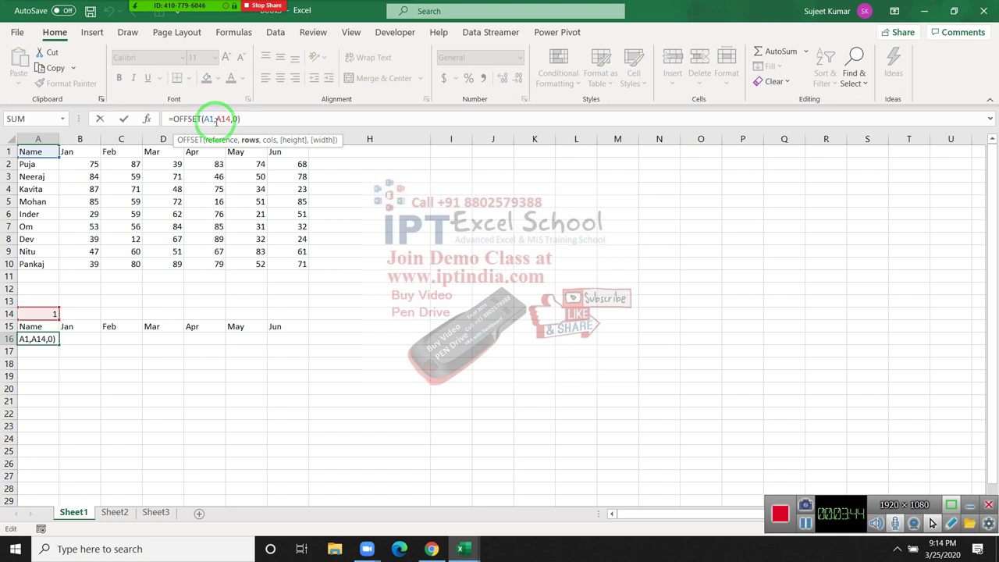
{"action": "left_click", "coordinate": [212, 119]}
{"action": "key", "text": "F4"}
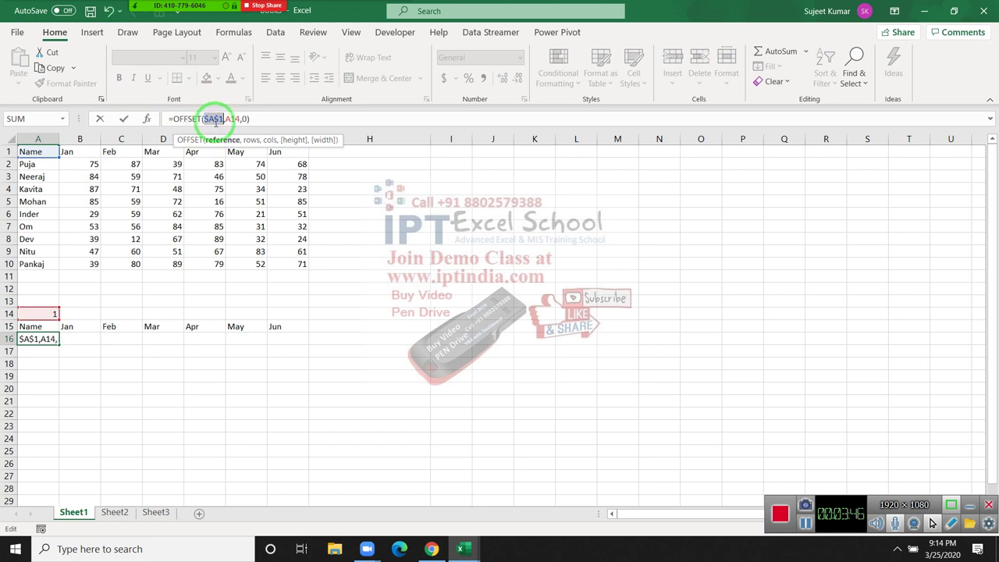
{"action": "key", "text": "Escape"}
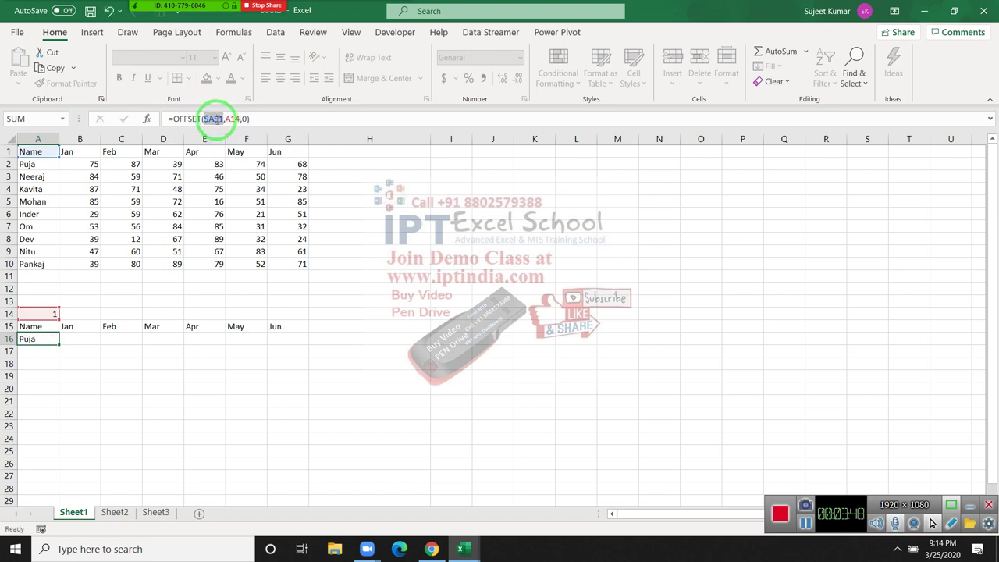
{"action": "left_click", "coordinate": [222, 118]}
{"action": "key", "text": "F4"}
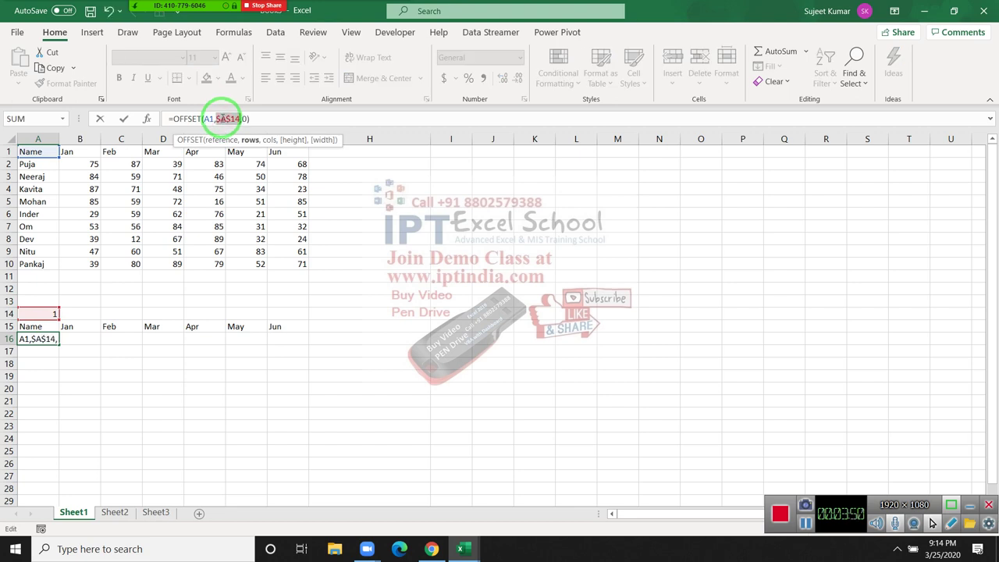
{"action": "key", "text": "Return"}
{"action": "key", "text": "Up"}
{"action": "key", "text": "shift+Right"}
{"action": "key", "text": "shift+Right"}
{"action": "key", "text": "shift+Right"}
{"action": "key", "text": "shift+Right"}
{"action": "key", "text": "shift+Right"}
{"action": "key", "text": "shift+Right"}
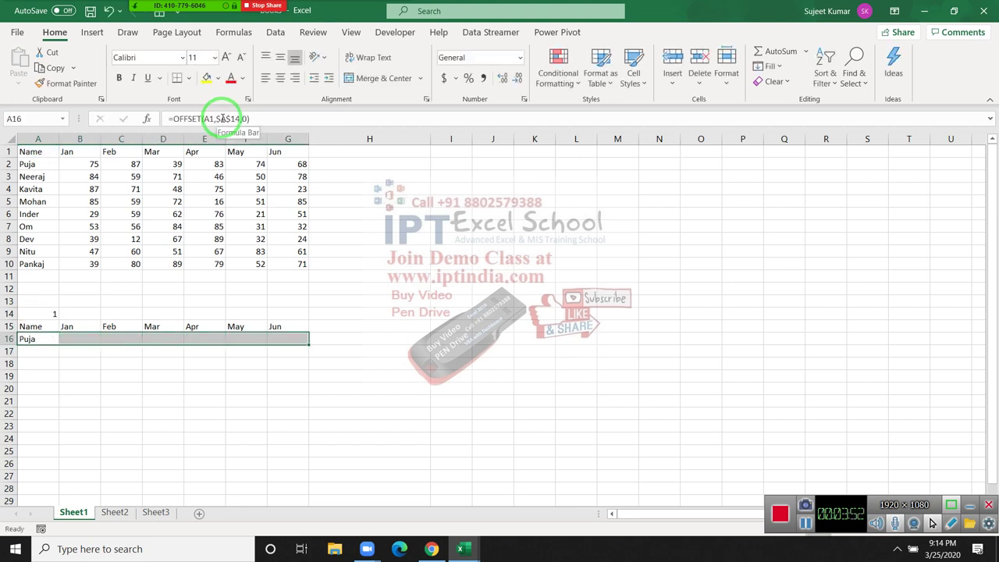
Step: Fill the OFFSET formula across A16:G16 and set A14 to 2
{"action": "key", "text": "ctrl+r"}
{"action": "key", "text": "Up"}
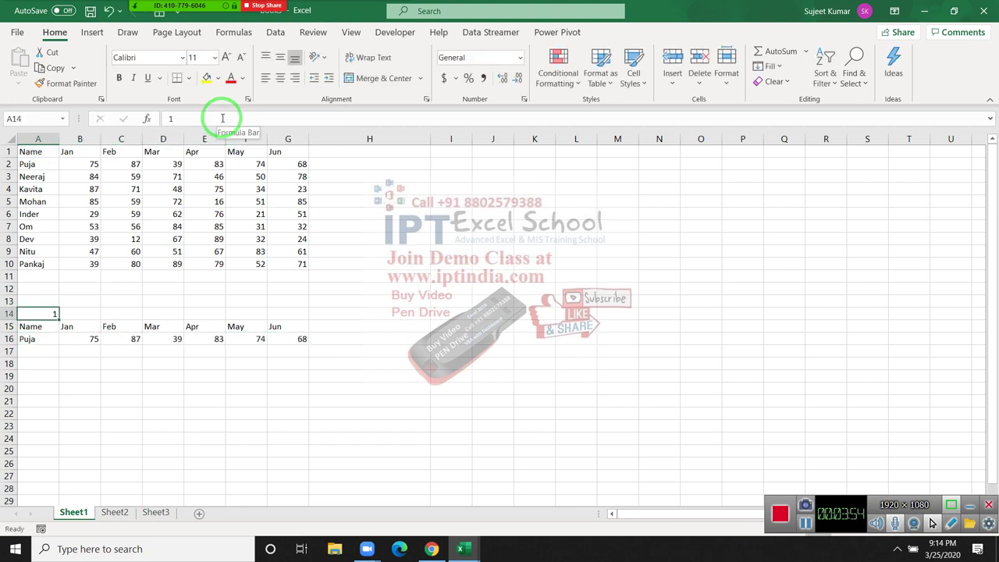
{"action": "type", "text": "2"}
{"action": "key", "text": "Return"}
{"action": "key", "text": "Up"}
Step: Test A14 with 3, 4, 1 and finally 2, checking row 16 shows each person's scores
{"action": "type", "text": "3"}
{"action": "key", "text": "Return"}
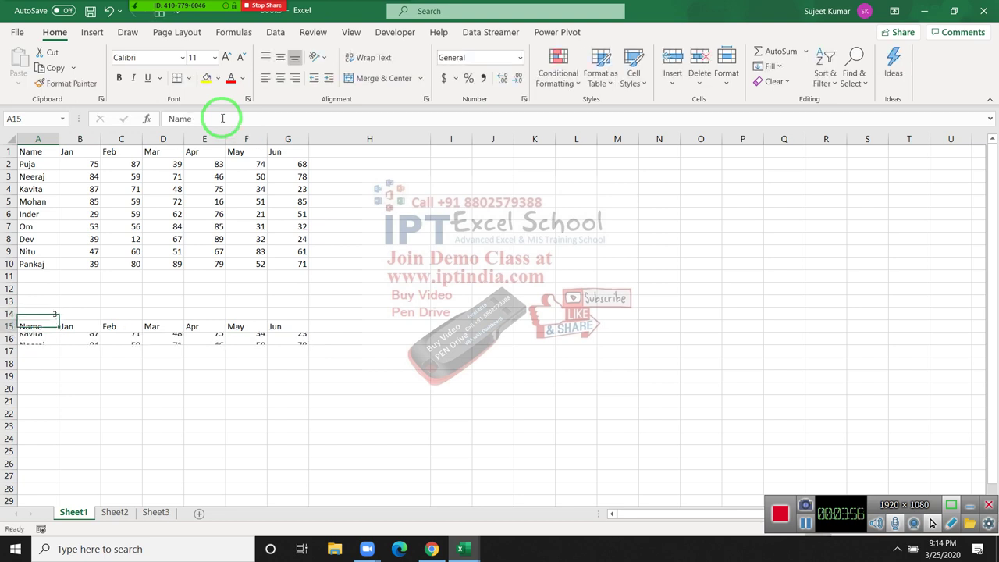
{"action": "key", "text": "Up"}
{"action": "type", "text": "4"}
{"action": "key", "text": "Return"}
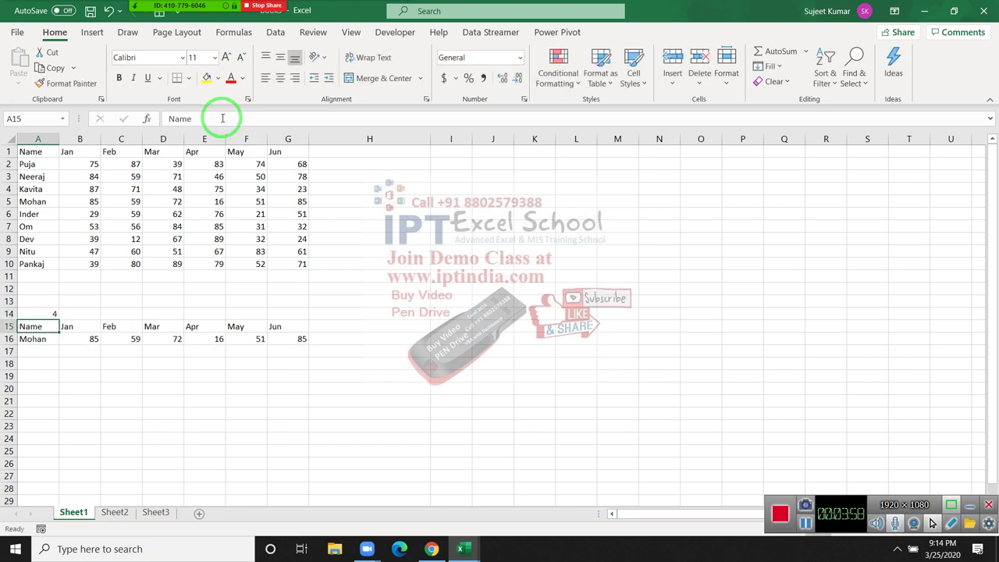
{"action": "key", "text": "Return"}
{"action": "key", "text": "Up"}
{"action": "key", "text": "Up"}
{"action": "type", "text": "1"}
{"action": "key", "text": "Return"}
{"action": "key", "text": "Up"}
{"action": "type", "text": "2"}
{"action": "key", "text": "Return"}
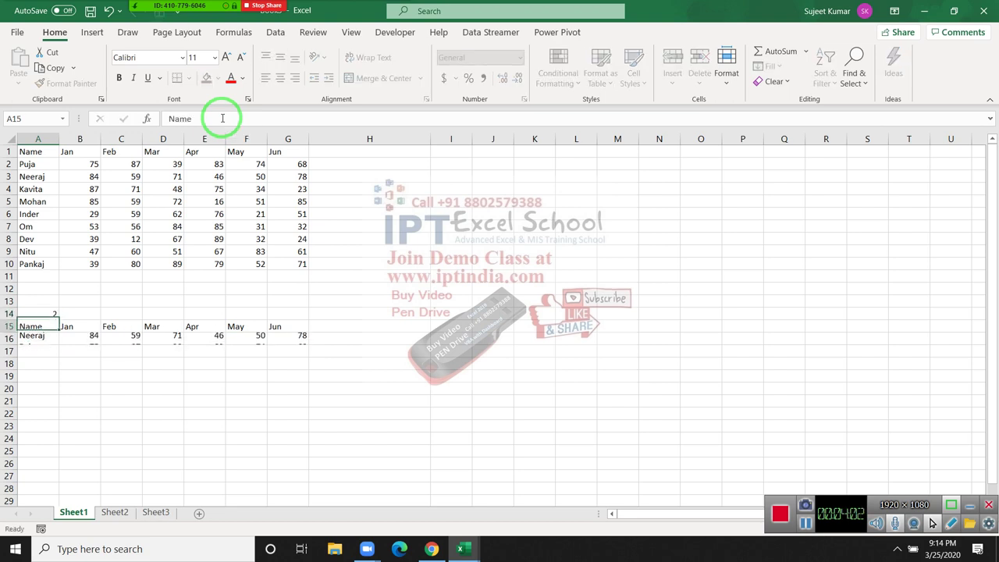
{"action": "left_click", "coordinate": [39, 166]}
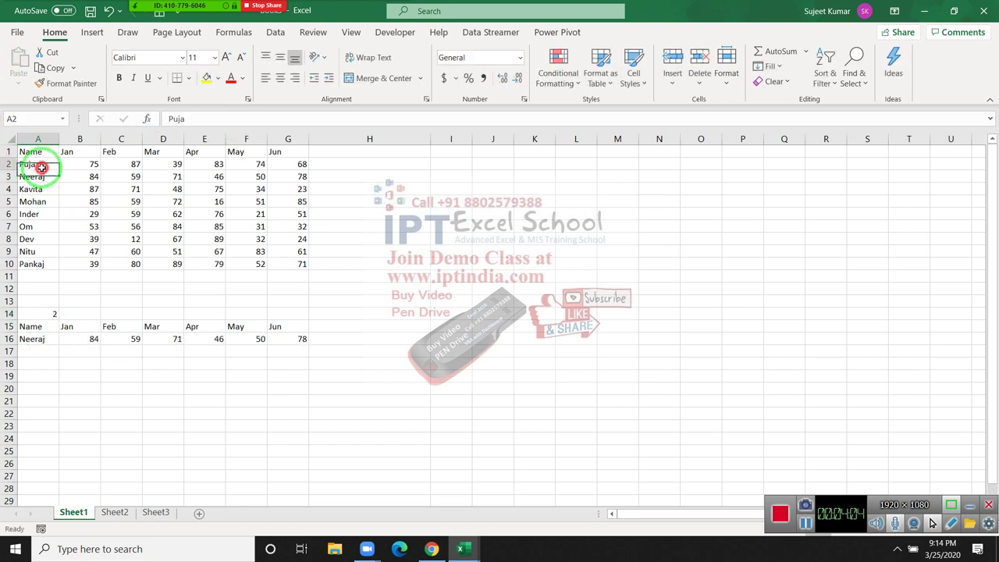
{"action": "left_click", "coordinate": [41, 176]}
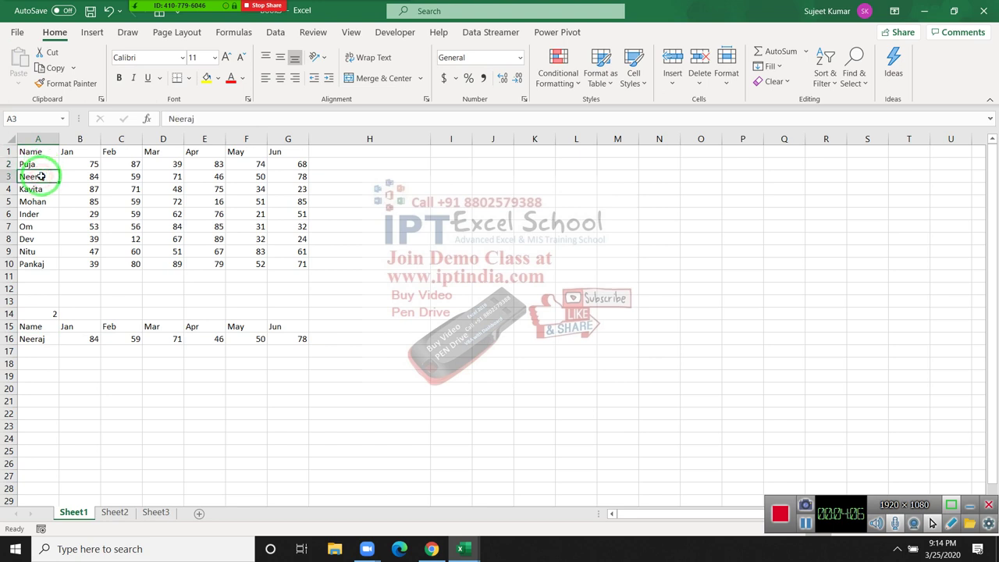
{"action": "mouse_move", "coordinate": [35, 328]}
{"action": "left_mouse_down"}
{"action": "mouse_move", "coordinate": [254, 366]}
{"action": "mouse_move", "coordinate": [292, 339]}
{"action": "left_mouse_up"}
{"action": "left_click", "coordinate": [92, 32]}
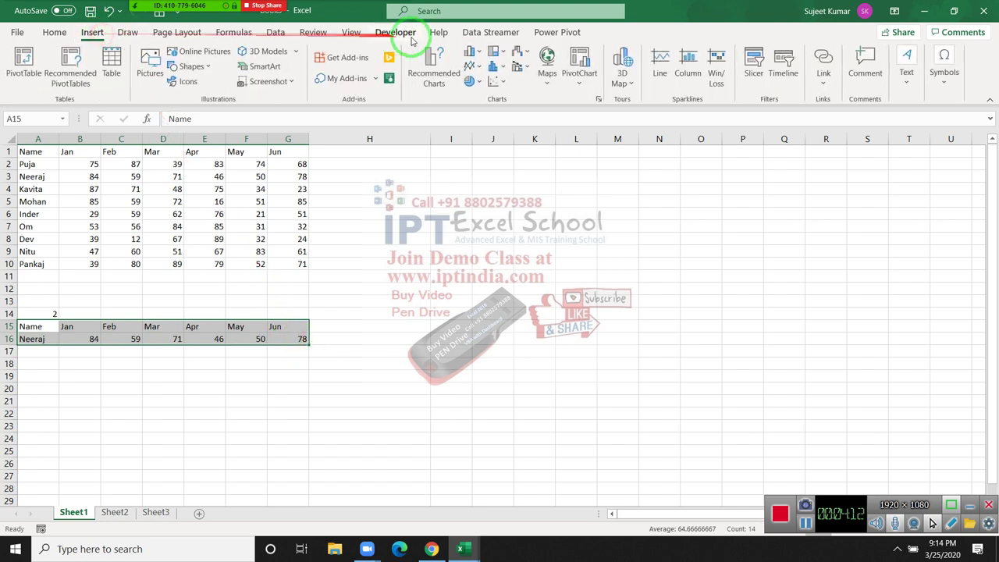
{"action": "left_click", "coordinate": [474, 51]}
{"action": "left_click", "coordinate": [476, 89]}
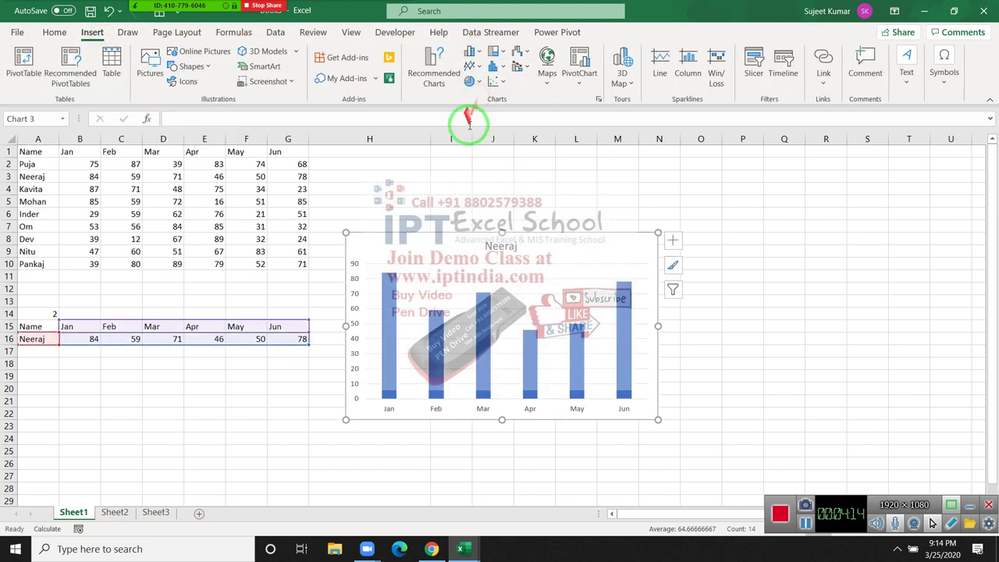
{"action": "left_click_drag", "start_coordinate": [468, 256], "coordinate": [473, 170]}
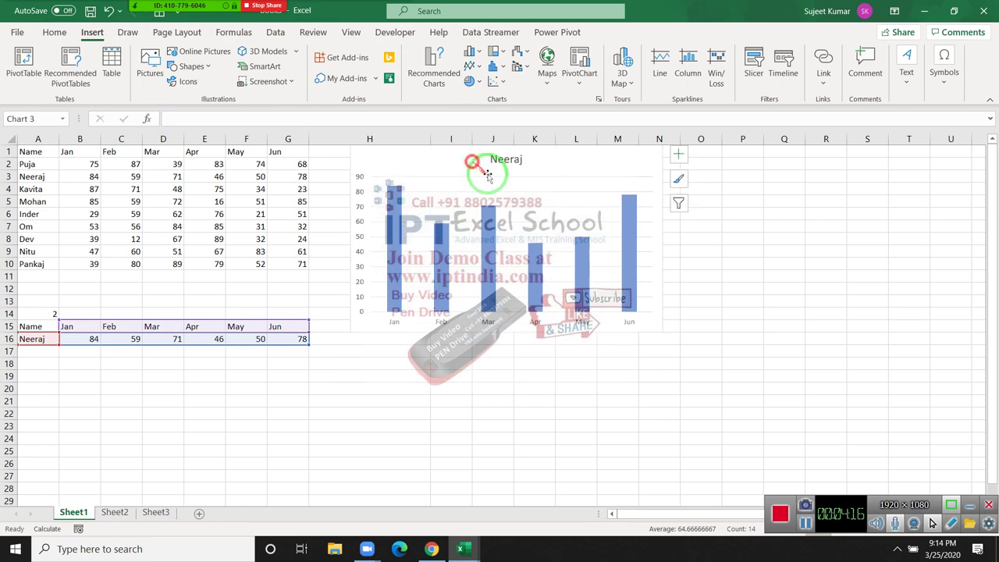
{"action": "left_click_drag", "start_coordinate": [663, 333], "coordinate": [726, 376]}
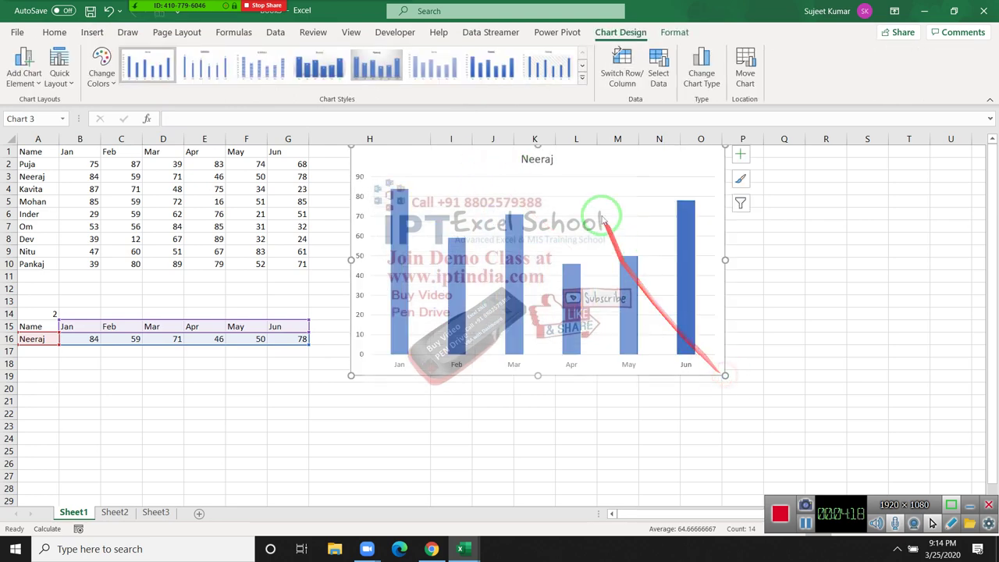
{"action": "left_click", "coordinate": [246, 389]}
{"action": "left_click", "coordinate": [47, 313]}
{"action": "type", "text": "1"}
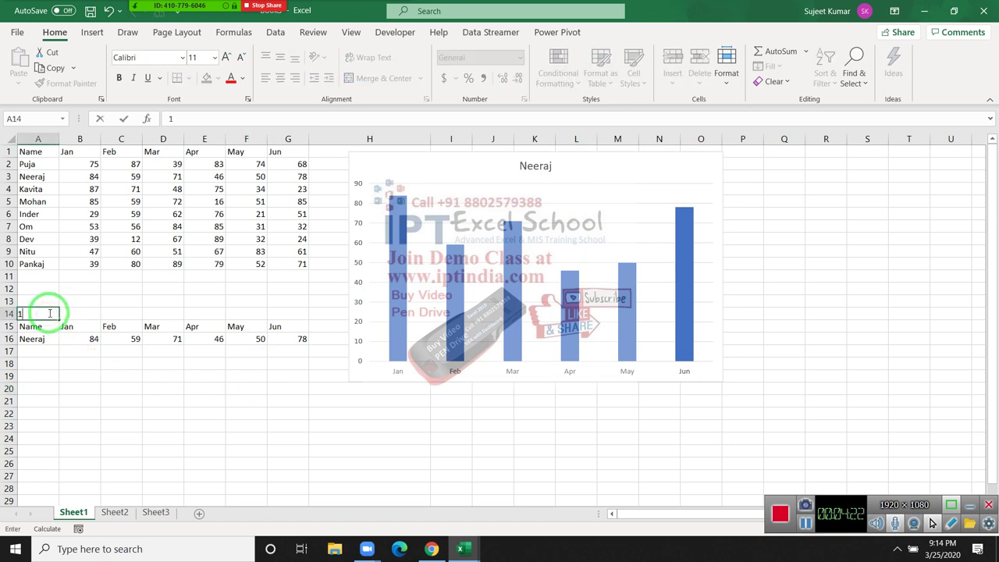
{"action": "key", "text": "Return"}
{"action": "left_click", "coordinate": [49, 313]}
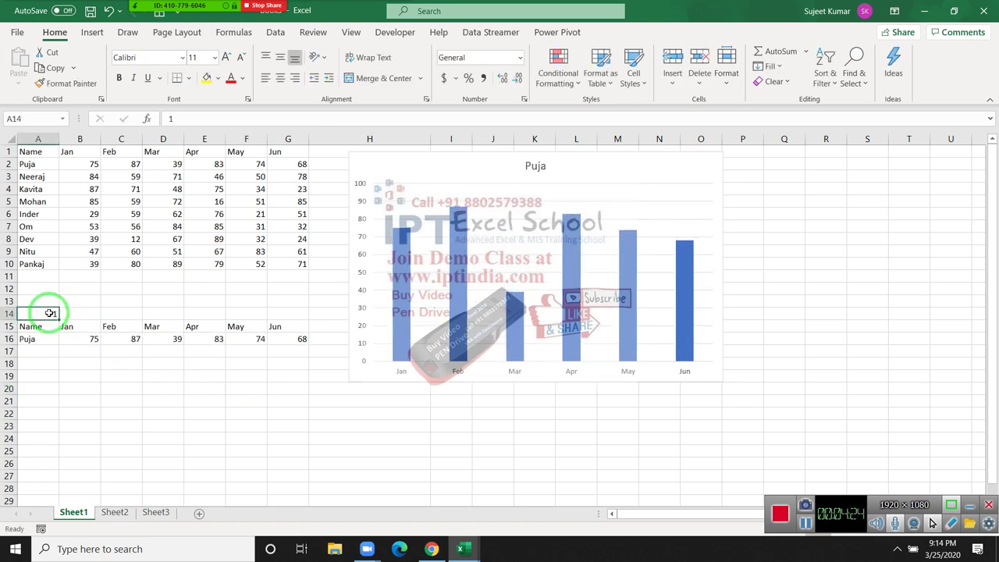
{"action": "key", "text": "BackSpace"}
{"action": "type", "text": "2"}
{"action": "key", "text": "Return"}
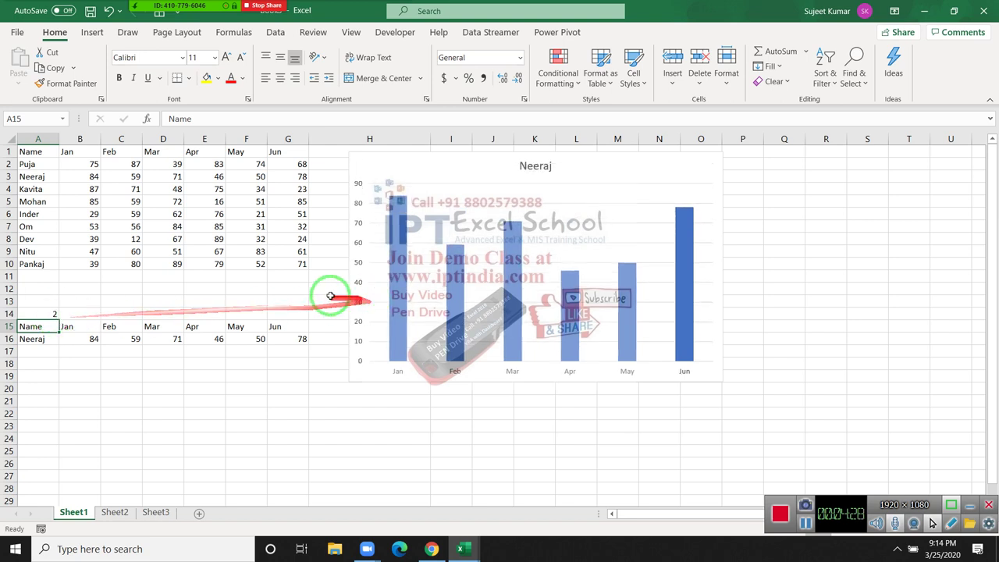
{"action": "left_click", "coordinate": [50, 314]}
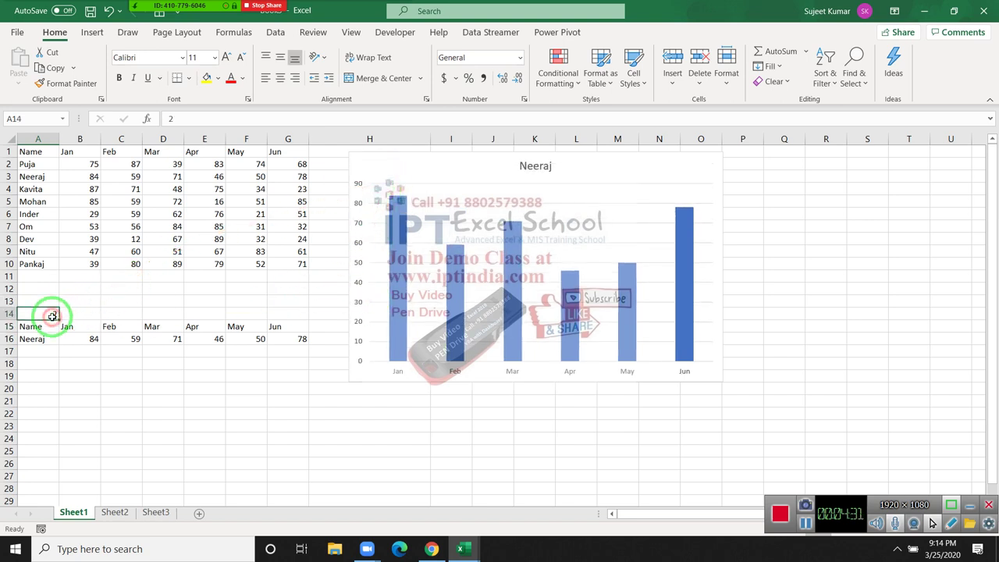
{"action": "left_click", "coordinate": [654, 168]}
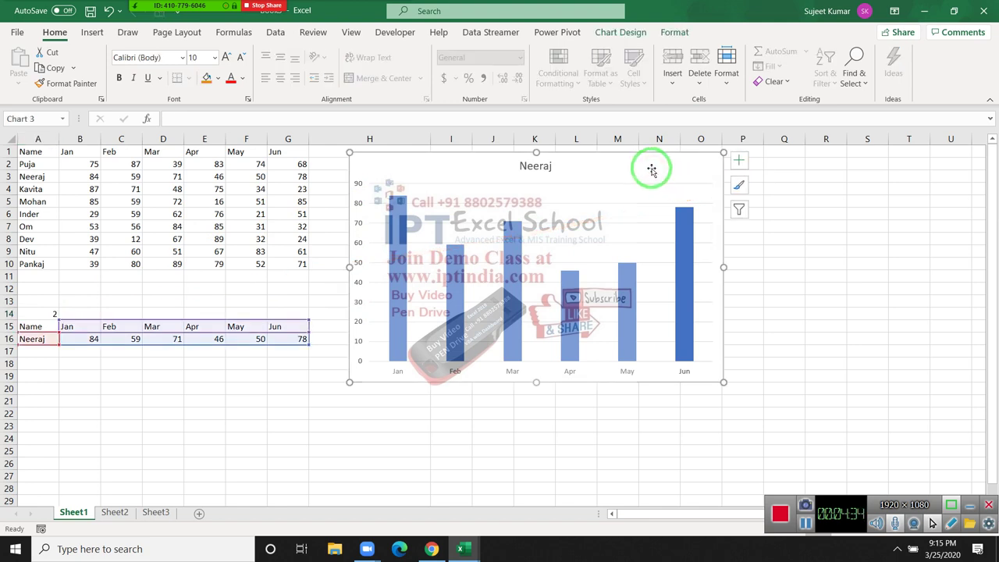
{"action": "left_click", "coordinate": [739, 160]}
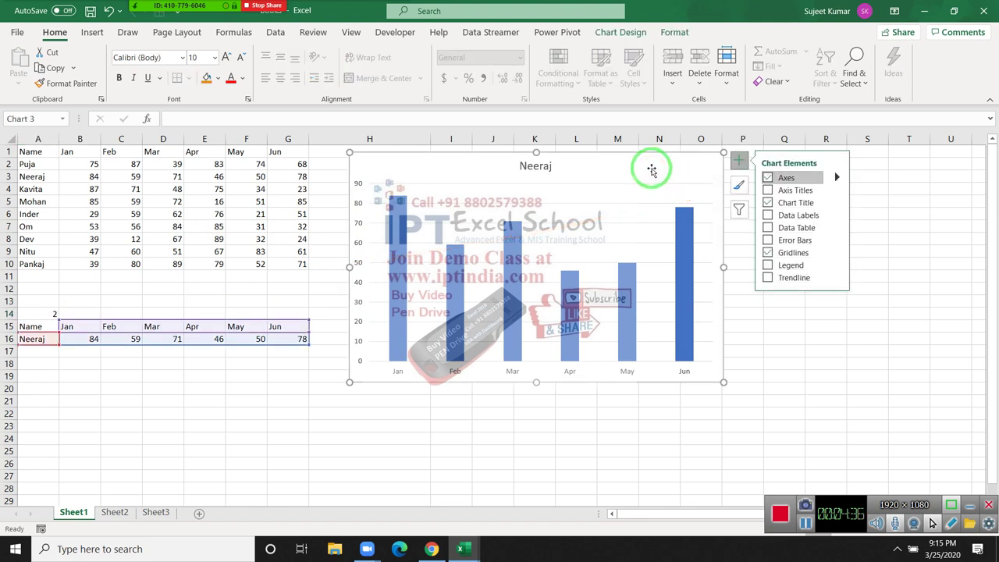
{"action": "left_click", "coordinate": [652, 170]}
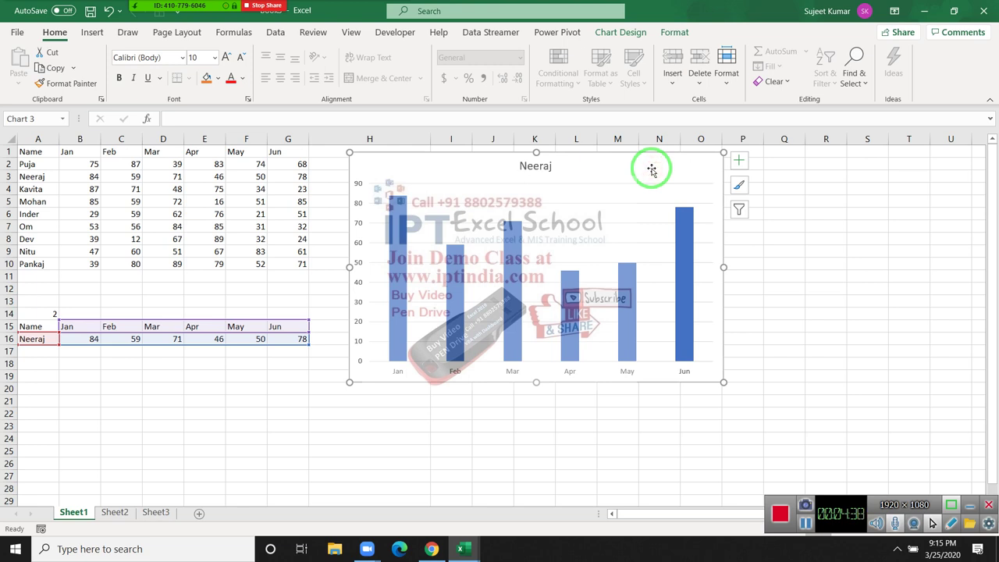
{"action": "left_click", "coordinate": [879, 338]}
Step: Draw a Combo Box form control at the Neeraj chart's top-left corner and narrow it slightly
{"action": "left_click", "coordinate": [400, 35]}
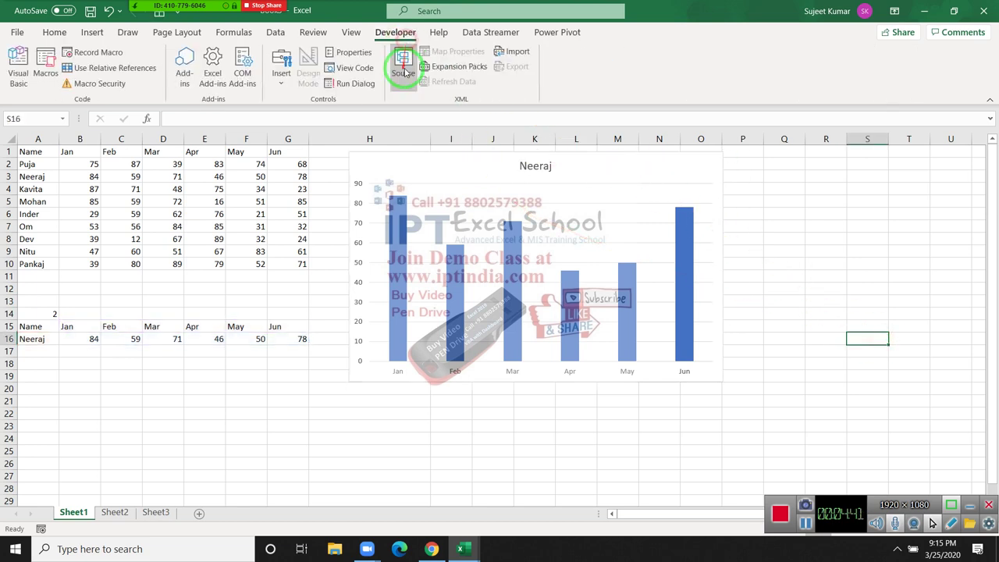
{"action": "left_click", "coordinate": [275, 83]}
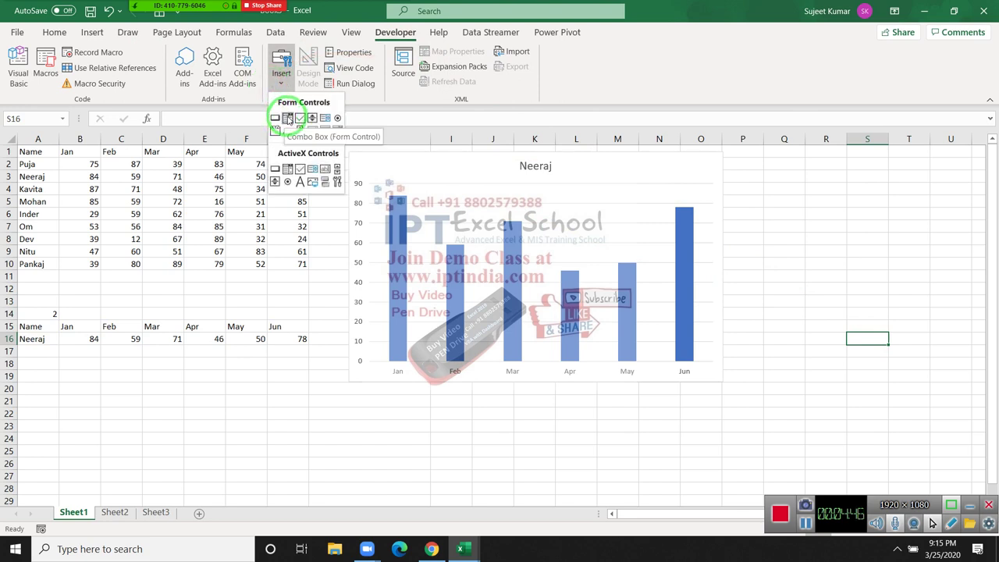
{"action": "left_click", "coordinate": [287, 118]}
{"action": "left_click_drag", "start_coordinate": [360, 158], "coordinate": [473, 176]}
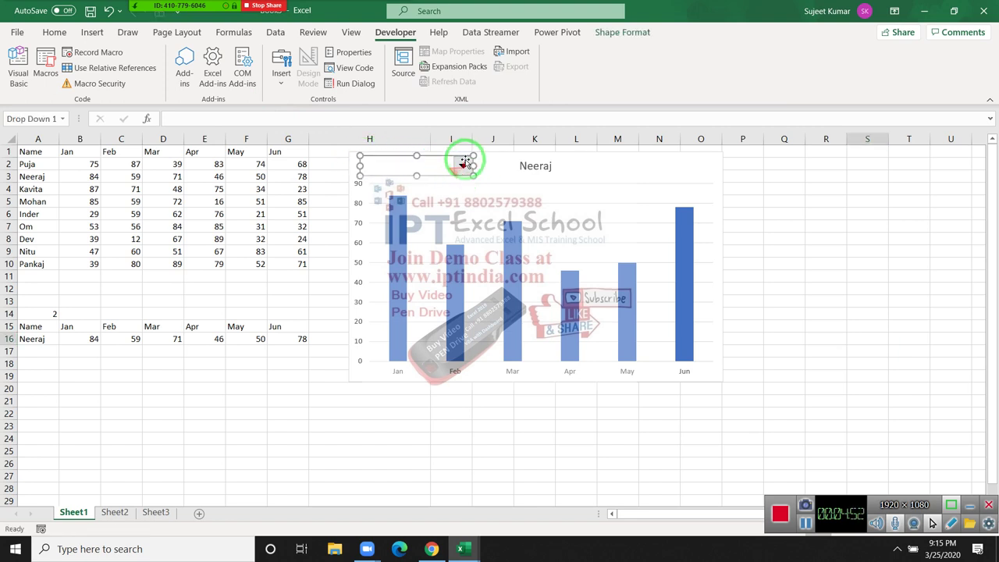
{"action": "left_click_drag", "start_coordinate": [473, 163], "coordinate": [412, 178]}
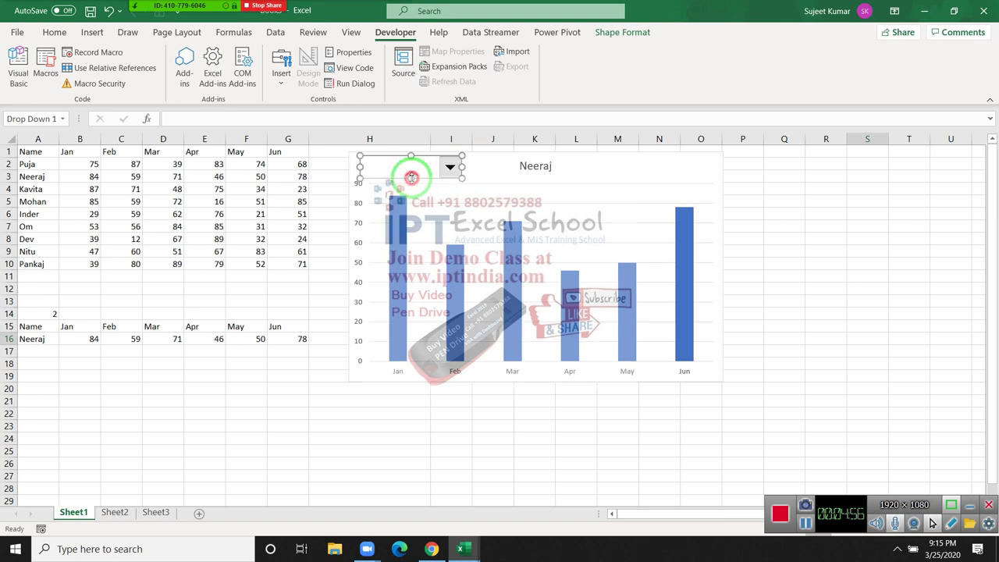
{"action": "left_click", "coordinate": [338, 197]}
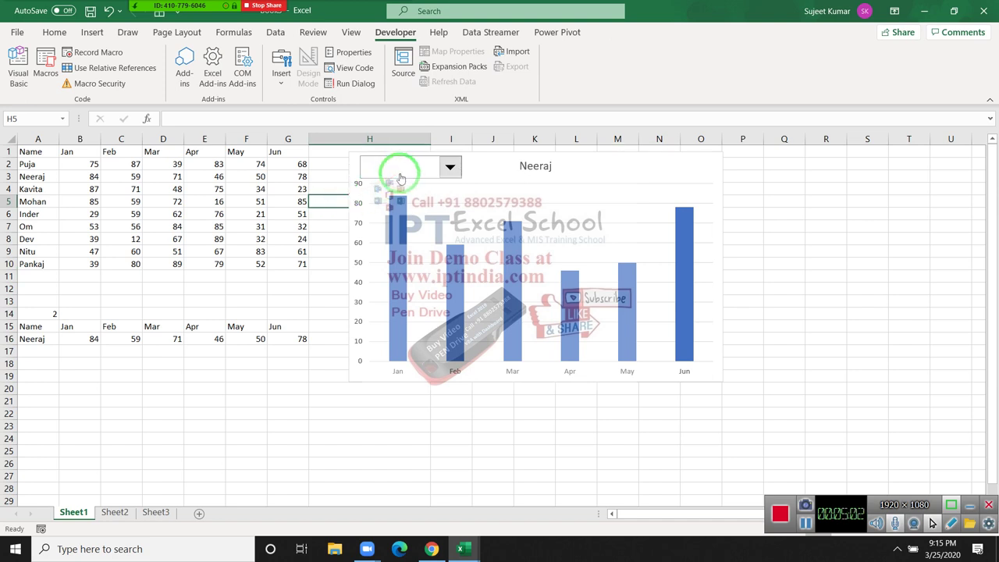
{"action": "left_click", "coordinate": [286, 81]}
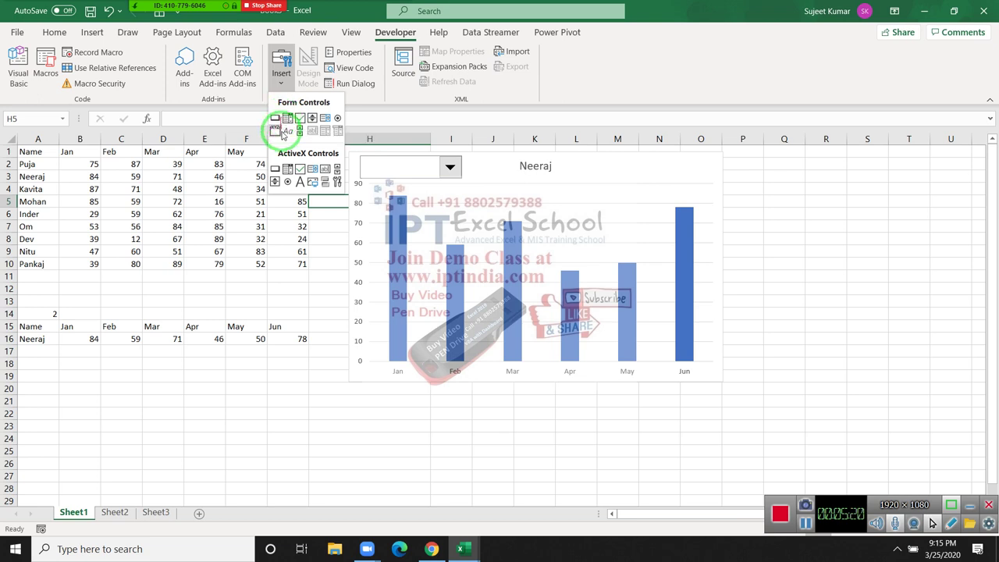
{"action": "mouse_move", "coordinate": [238, 6]}
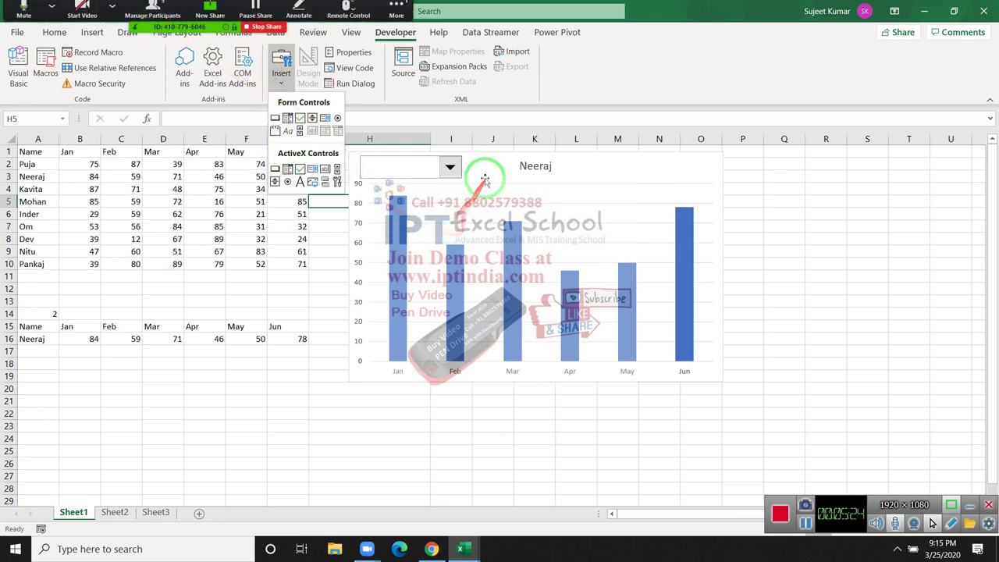
{"action": "key", "text": "Escape"}
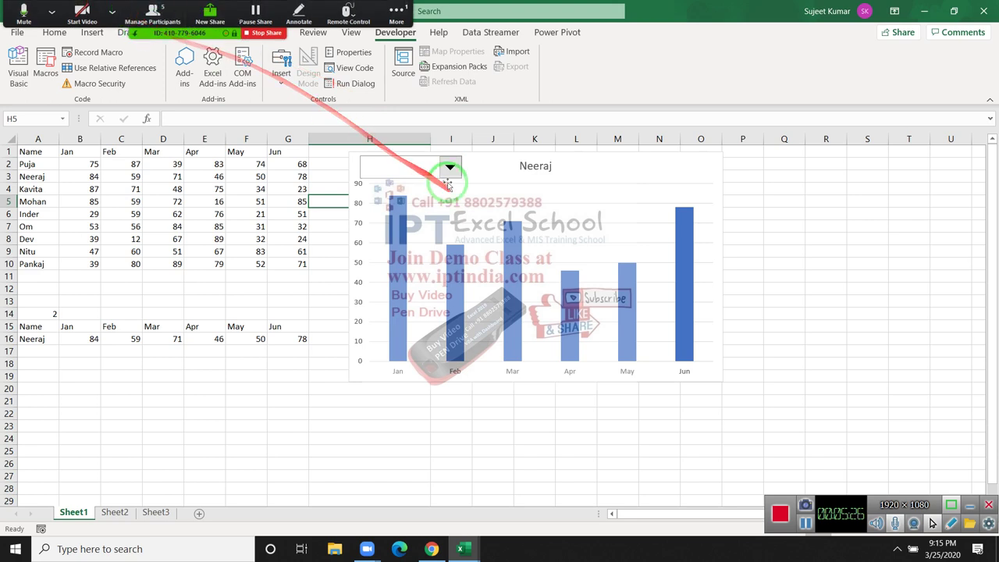
Step: In Format Control, set input range $A$2:$A$10, cell link $A$14, and turn on 3-D shading
{"action": "right_click", "coordinate": [430, 169]}
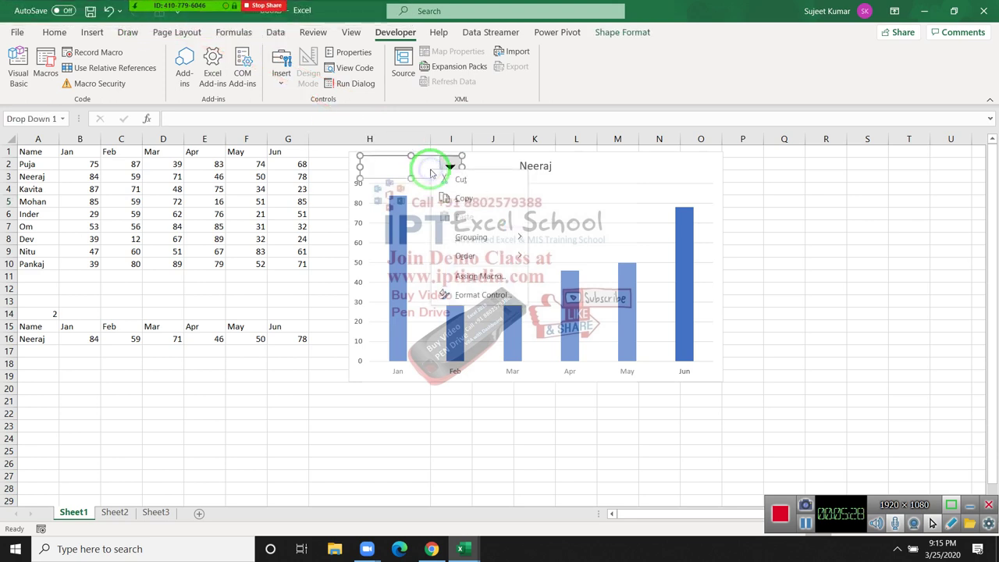
{"action": "left_click", "coordinate": [476, 298]}
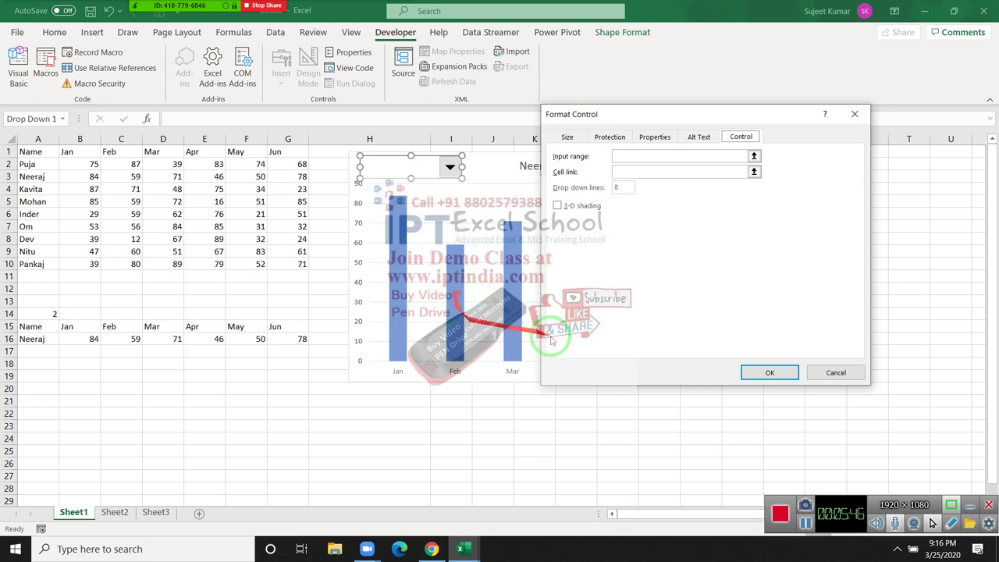
{"action": "left_click", "coordinate": [688, 157]}
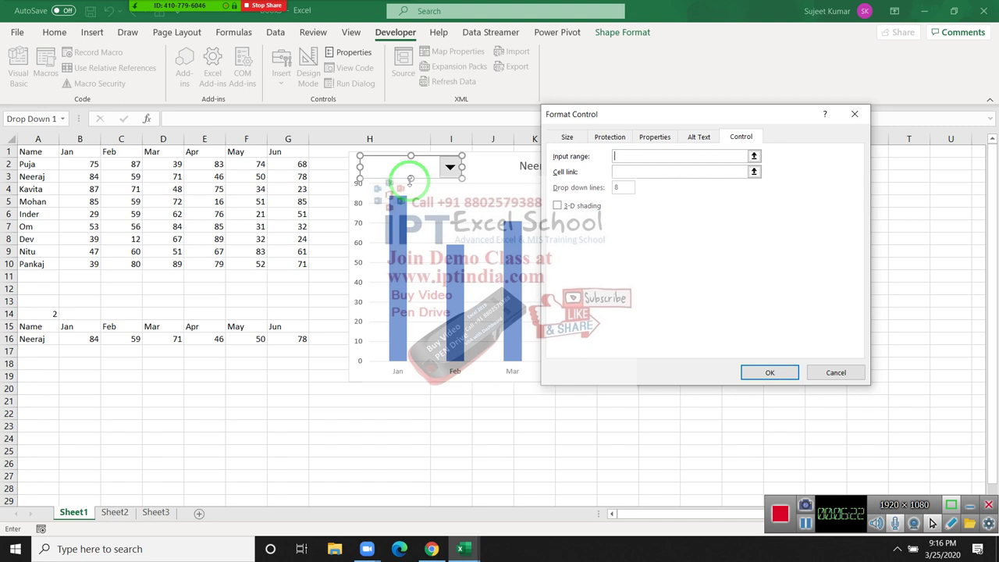
{"action": "left_click", "coordinate": [42, 167]}
{"action": "left_click_drag", "start_coordinate": [42, 167], "coordinate": [32, 264]}
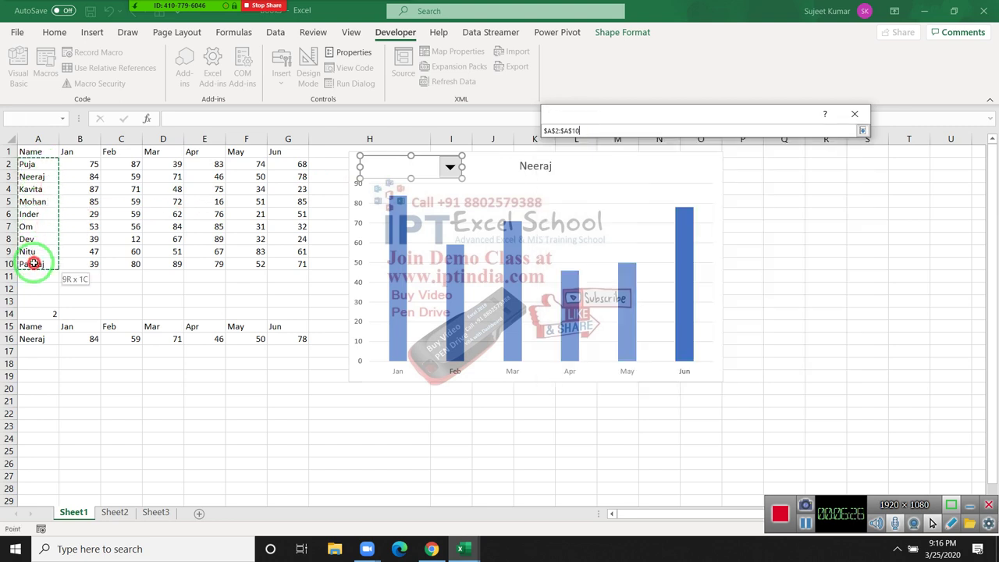
{"action": "left_click", "coordinate": [636, 173]}
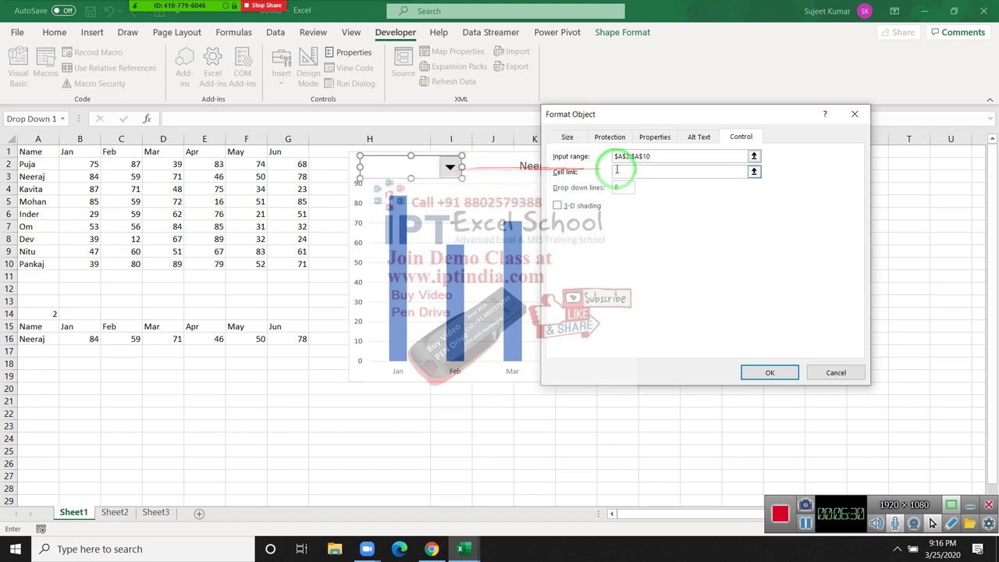
{"action": "left_click", "coordinate": [48, 311]}
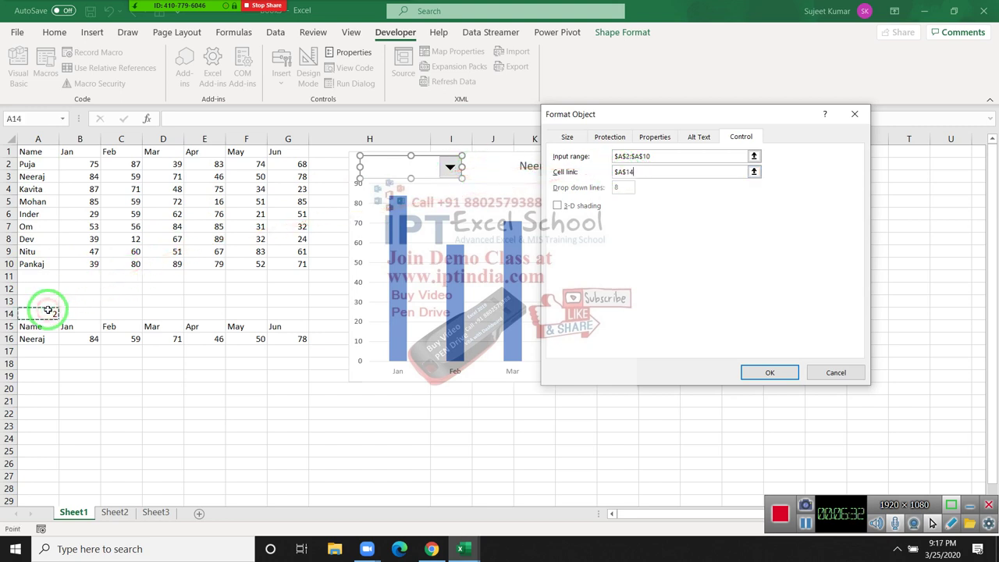
{"action": "left_click", "coordinate": [558, 206]}
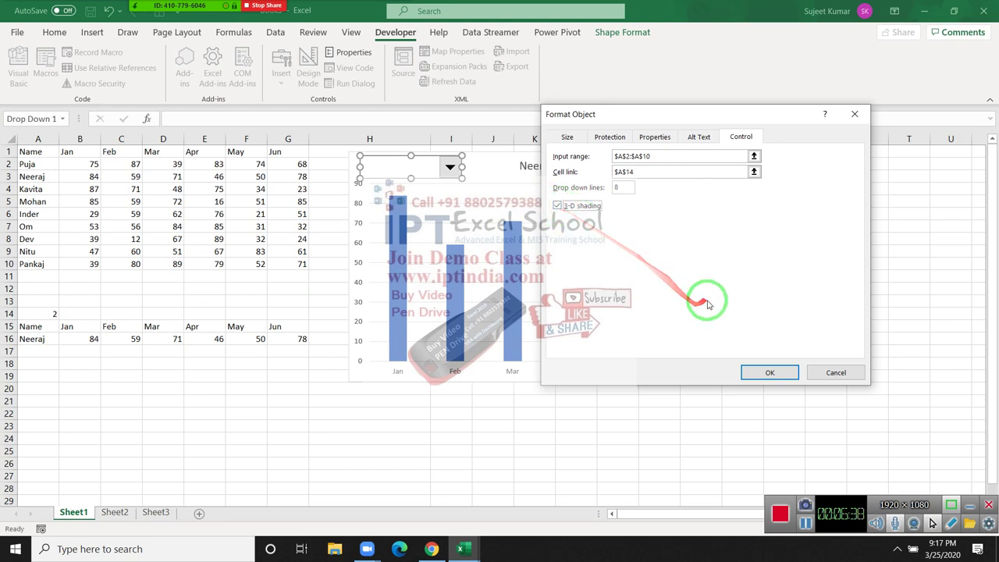
Step: Apply the combo box settings, pick Puja, and check that A14 shows 1
{"action": "left_click", "coordinate": [762, 374]}
{"action": "left_click", "coordinate": [281, 403]}
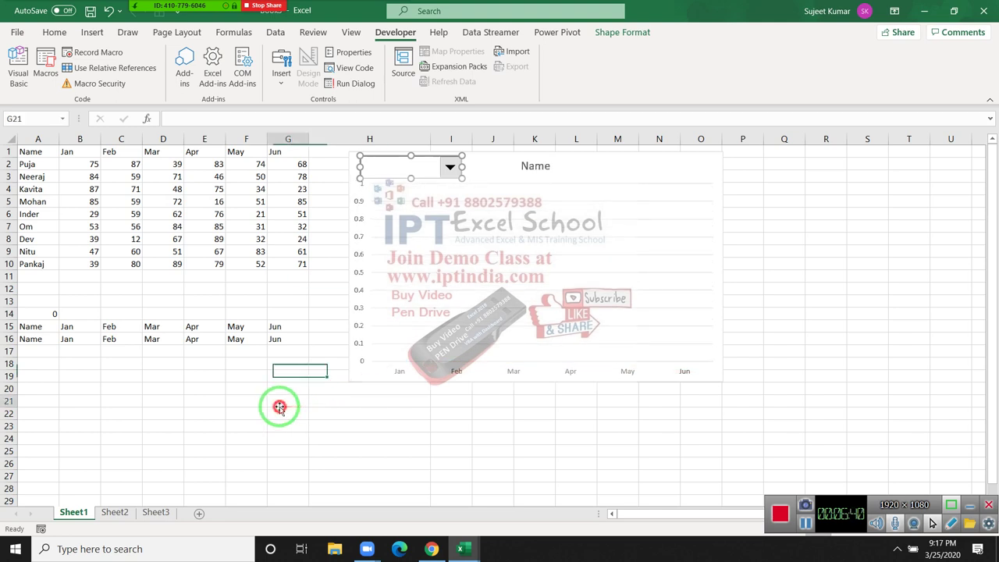
{"action": "left_click", "coordinate": [390, 172]}
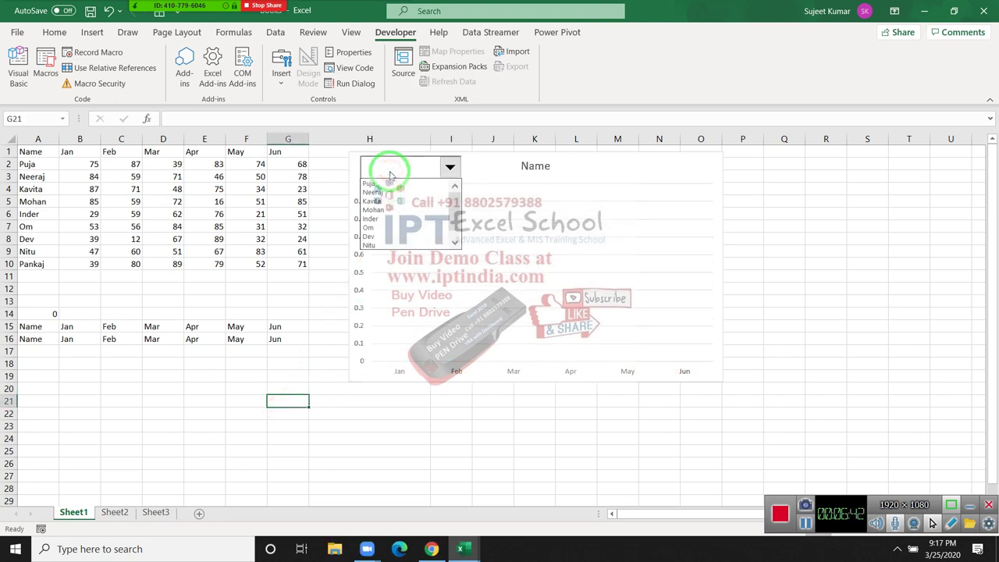
{"action": "left_click", "coordinate": [383, 183]}
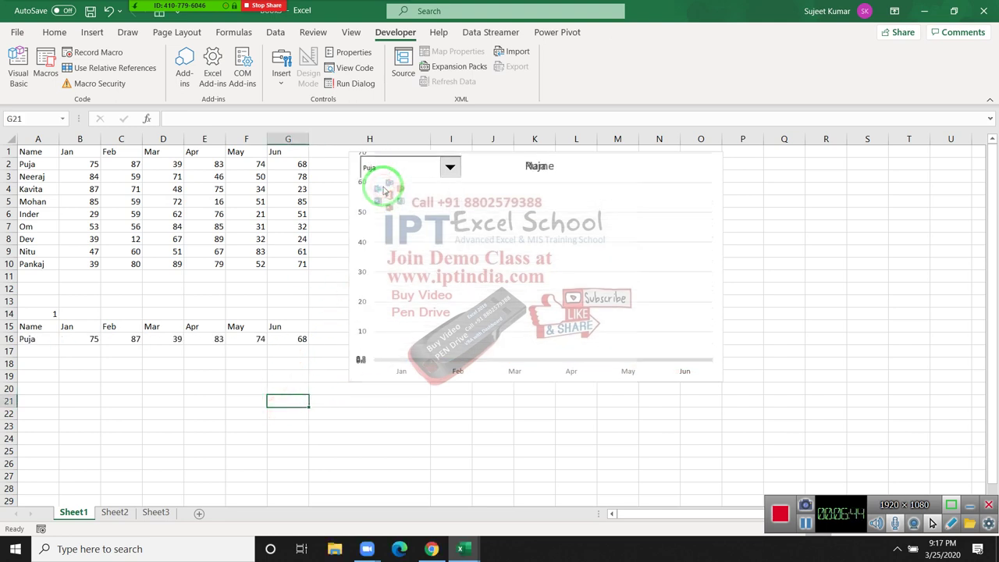
{"action": "left_click", "coordinate": [31, 166]}
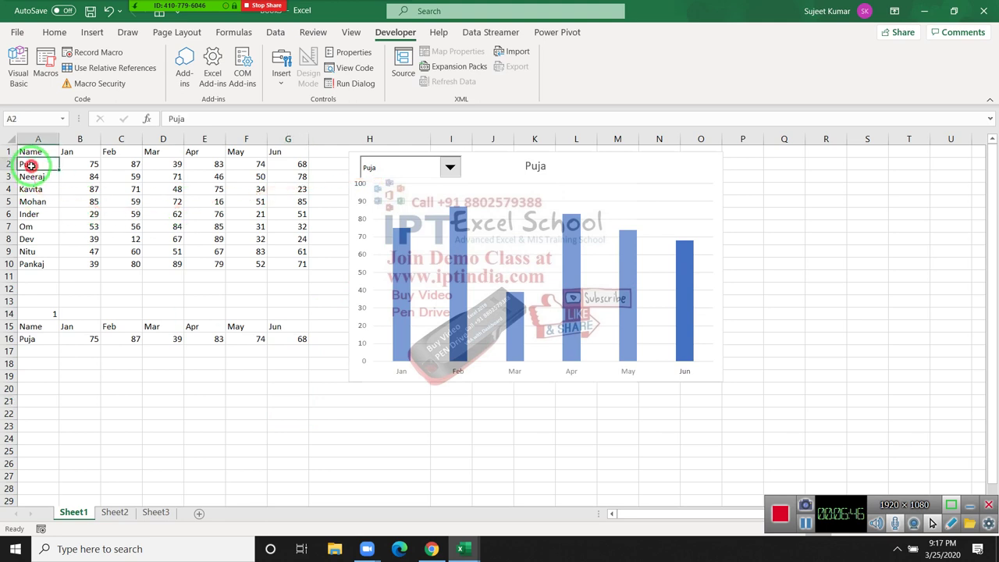
{"action": "left_click", "coordinate": [42, 311]}
Step: Reopen the combo box's Format Control to verify, close it unchanged, and reopen the name list
{"action": "right_click", "coordinate": [383, 169]}
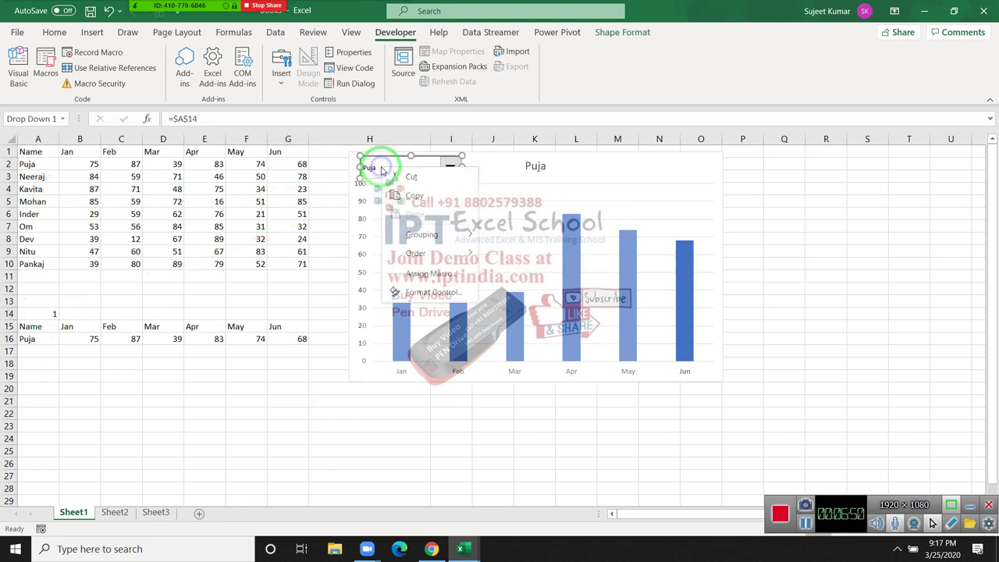
{"action": "left_click", "coordinate": [423, 292]}
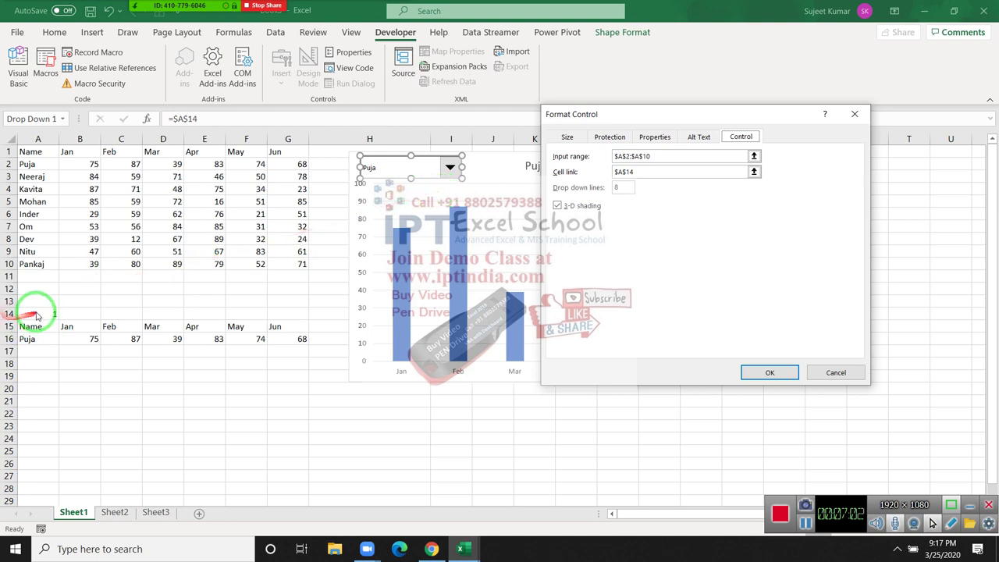
{"action": "key", "text": "Return"}
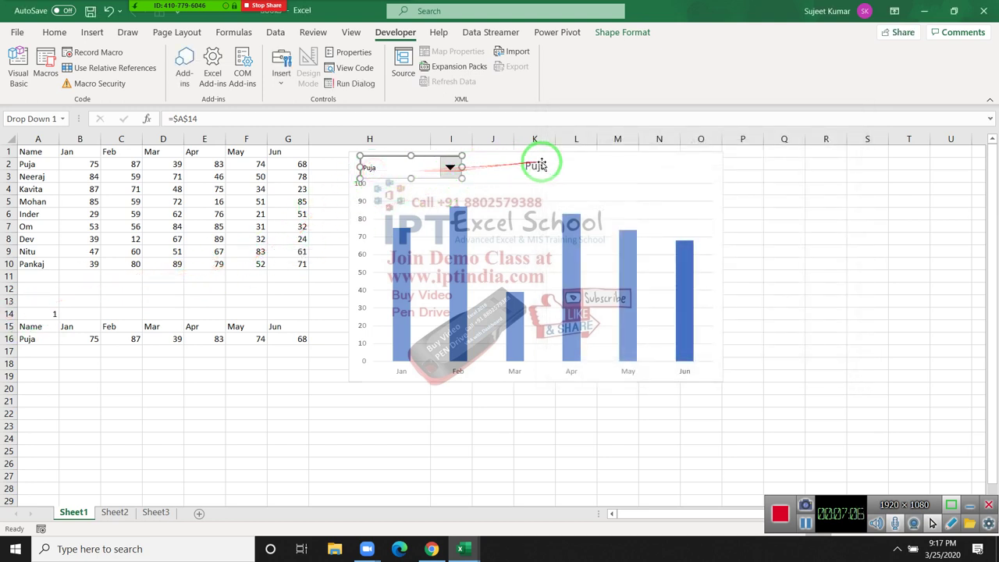
{"action": "left_click", "coordinate": [636, 163]}
{"action": "left_click", "coordinate": [451, 169]}
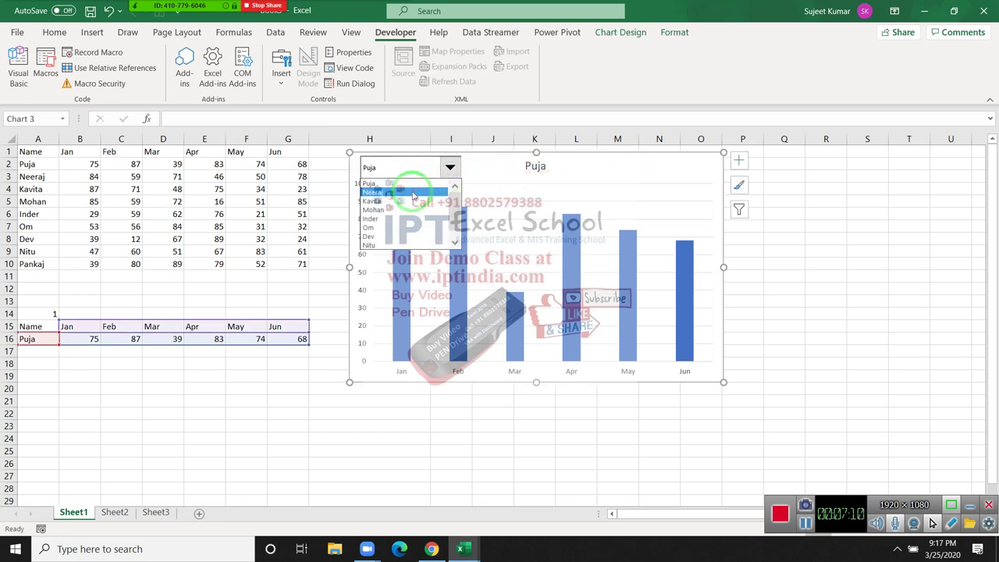
Step: Choose Neeraj, review the row 16 values, then switch the drop-down to Kavita
{"action": "left_click", "coordinate": [413, 196]}
{"action": "left_click", "coordinate": [50, 312]}
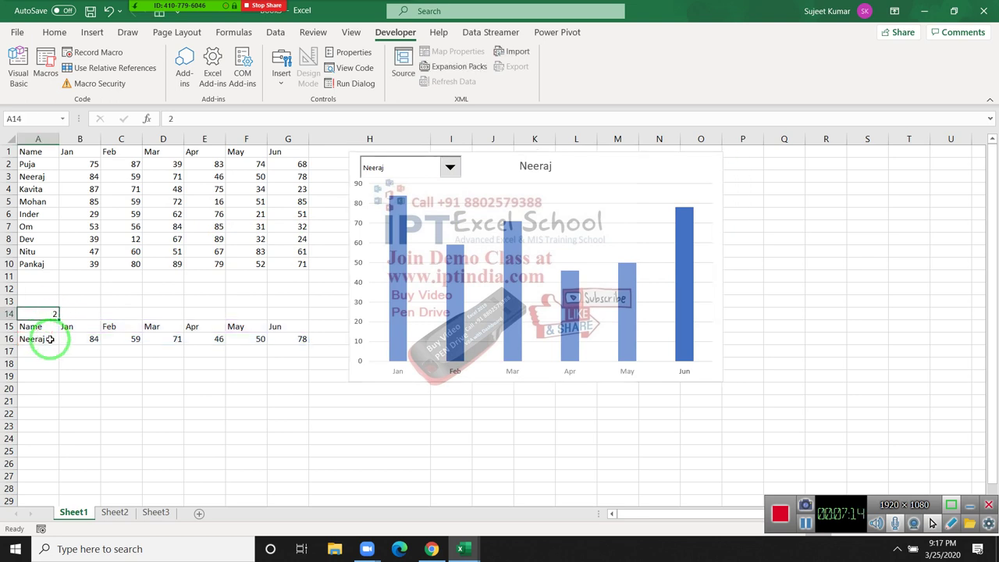
{"action": "left_click_drag", "start_coordinate": [43, 338], "coordinate": [279, 337]}
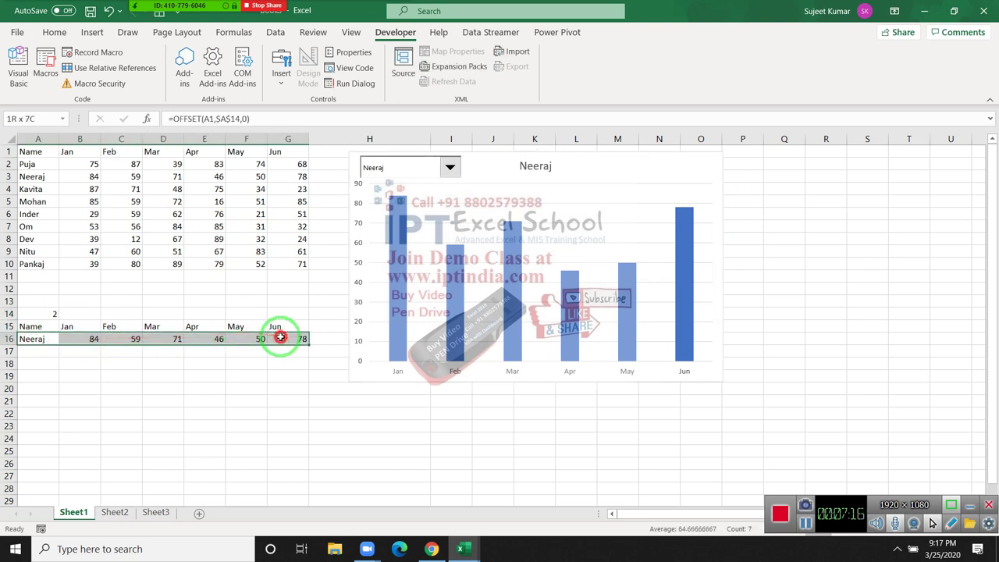
{"action": "left_click", "coordinate": [401, 167]}
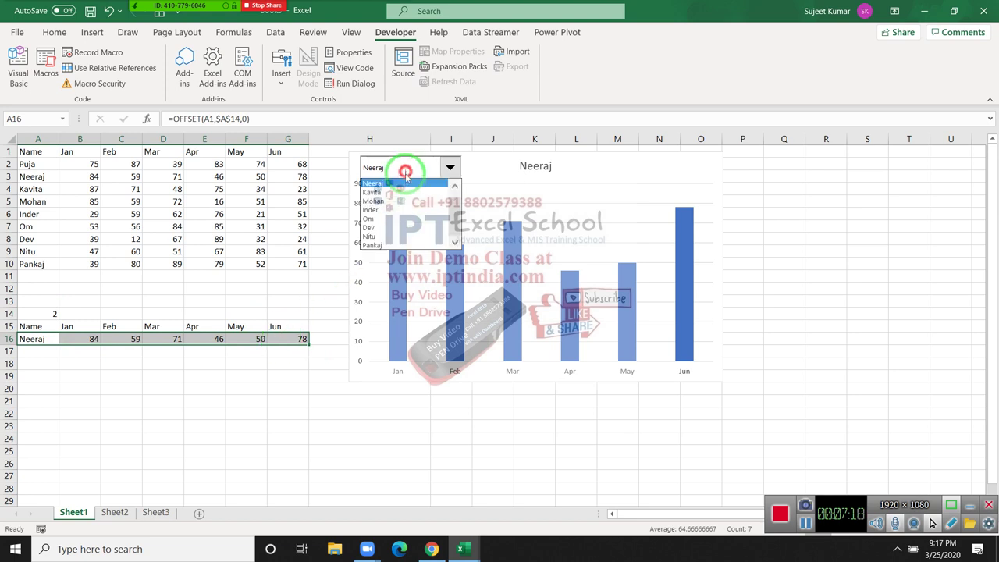
{"action": "left_click", "coordinate": [397, 193]}
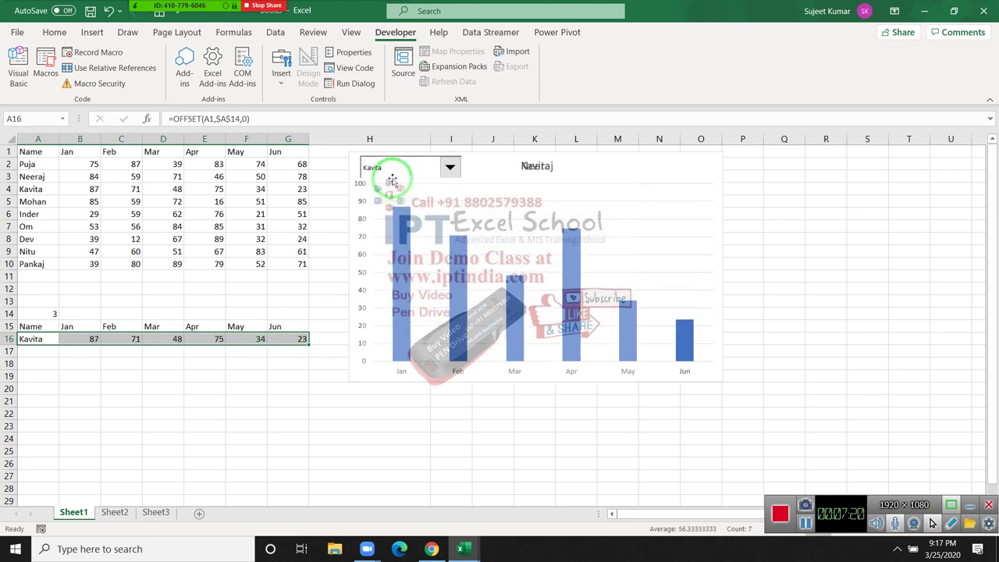
{"action": "left_click", "coordinate": [391, 175]}
{"action": "left_click", "coordinate": [385, 188]}
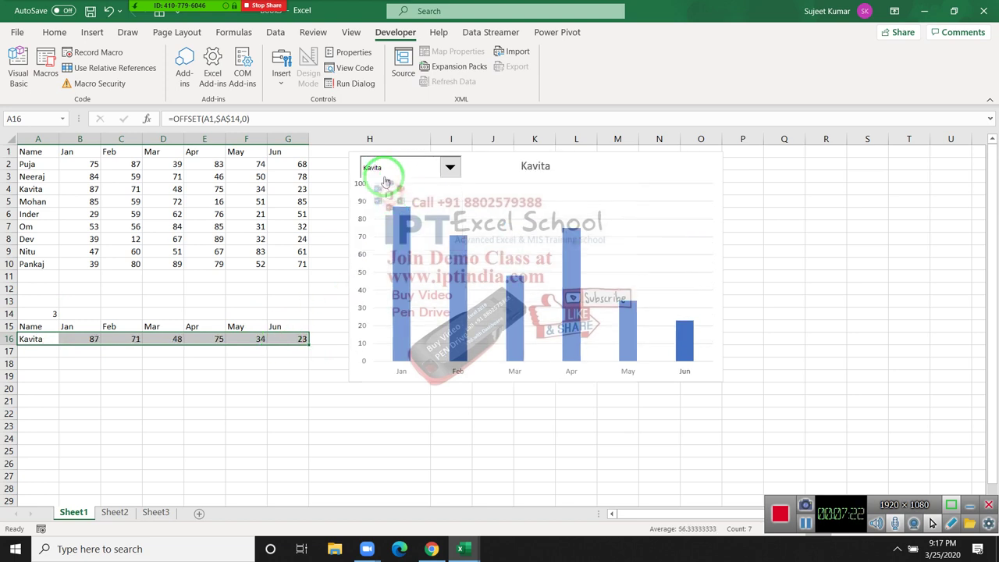
Step: Switch the drop-down to Mohan, then Inder, so A14 becomes 5
{"action": "left_click", "coordinate": [384, 178]}
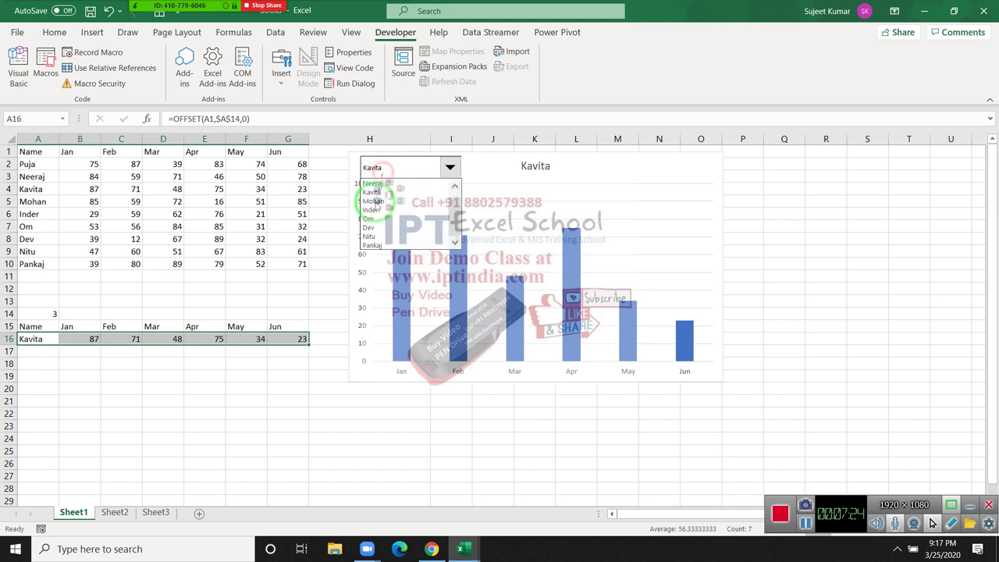
{"action": "left_click", "coordinate": [376, 203]}
{"action": "left_click", "coordinate": [375, 179]}
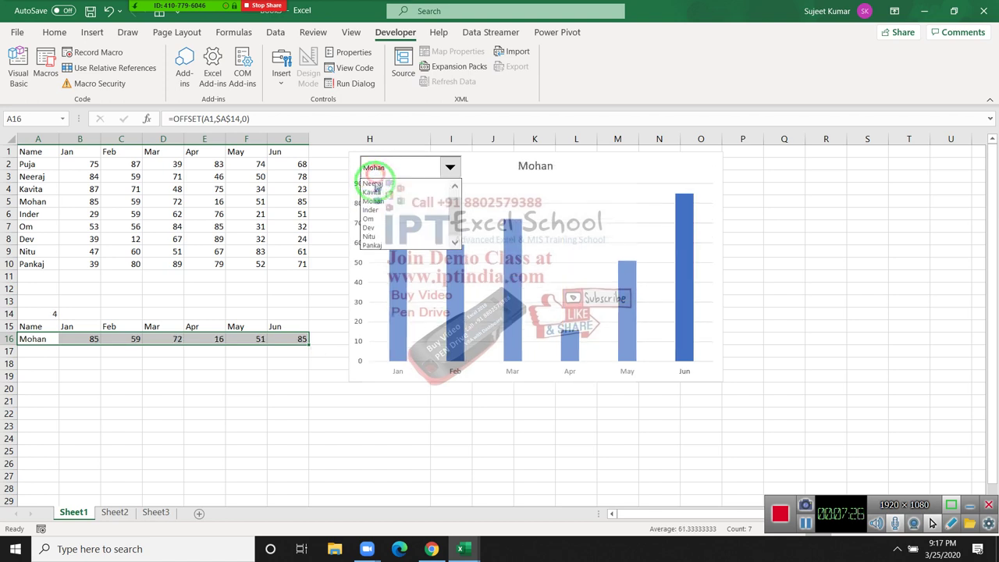
{"action": "left_click", "coordinate": [378, 206]}
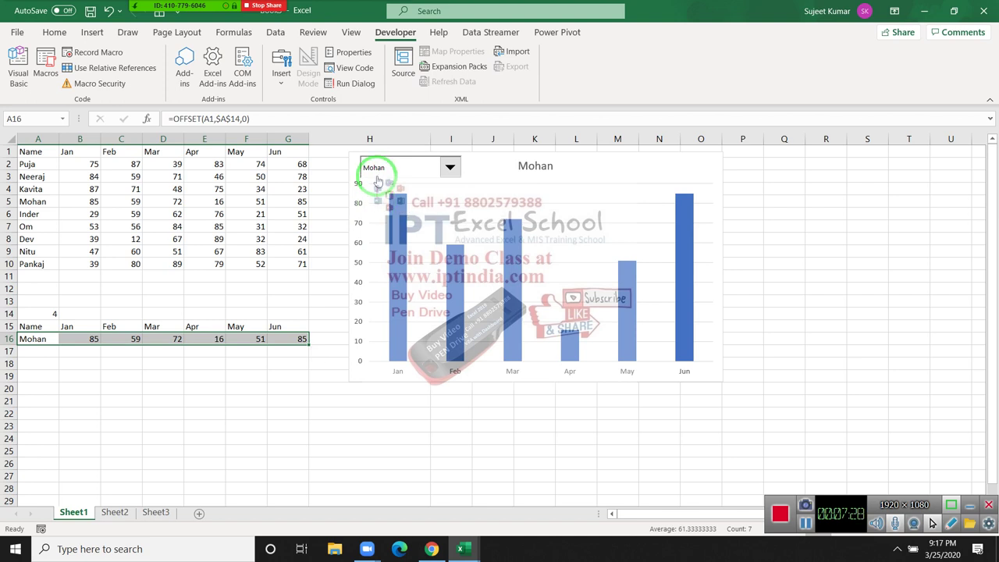
{"action": "left_click", "coordinate": [375, 172]}
{"action": "left_click", "coordinate": [371, 210]}
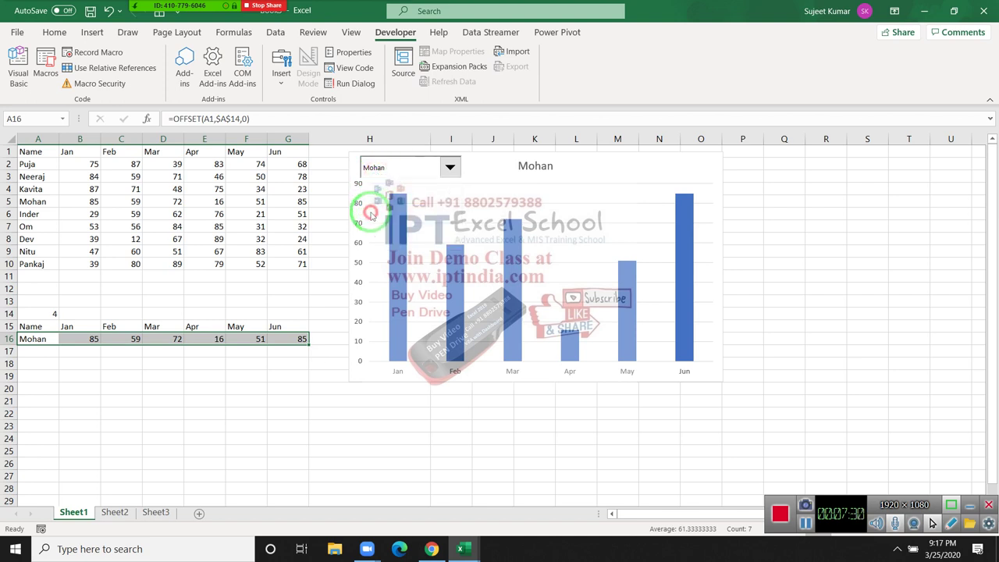
{"action": "mouse_move", "coordinate": [157, 5]}
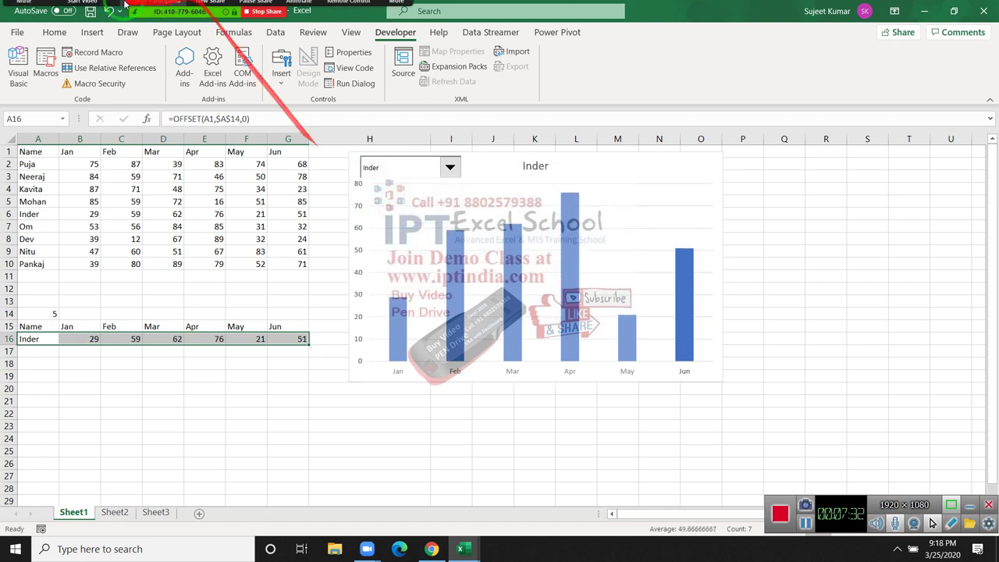
{"action": "left_click", "coordinate": [158, 5]}
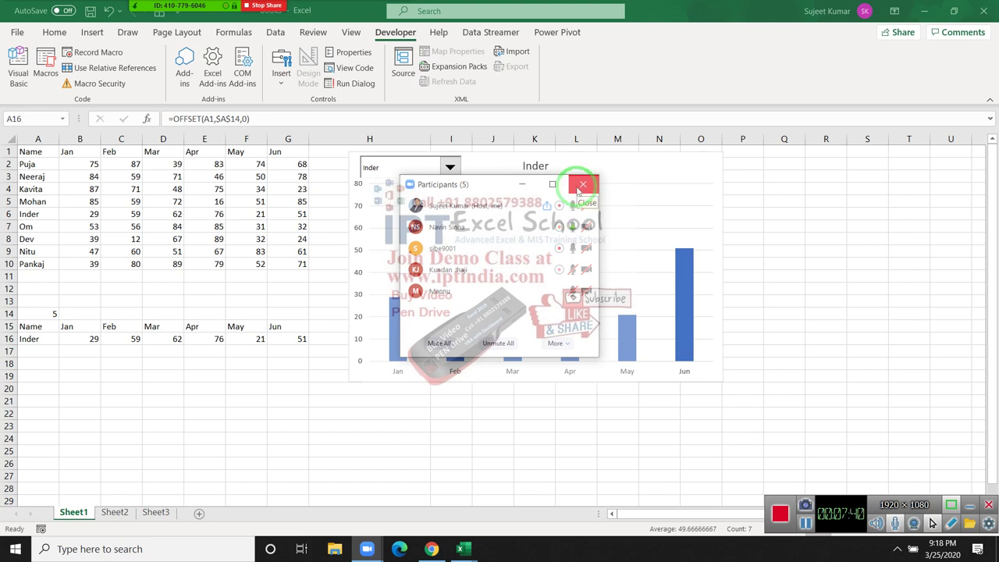
{"action": "left_click", "coordinate": [583, 185]}
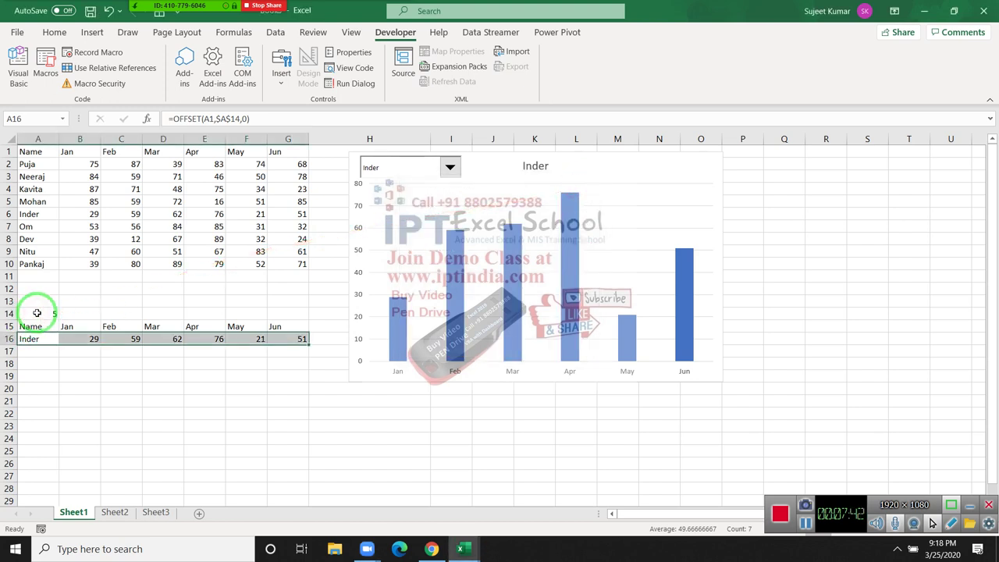
{"action": "left_click", "coordinate": [37, 313]}
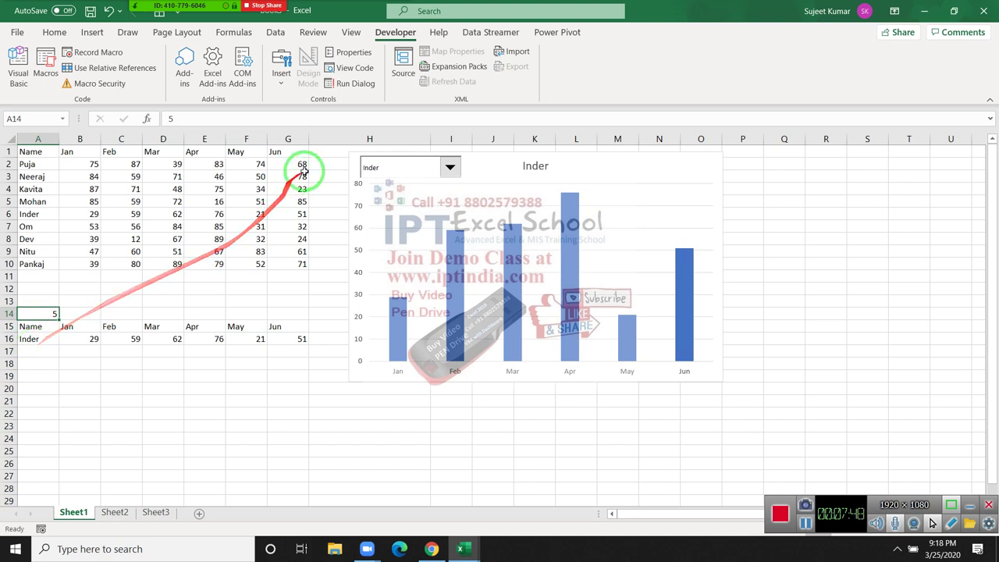
{"action": "right_click", "coordinate": [397, 167]}
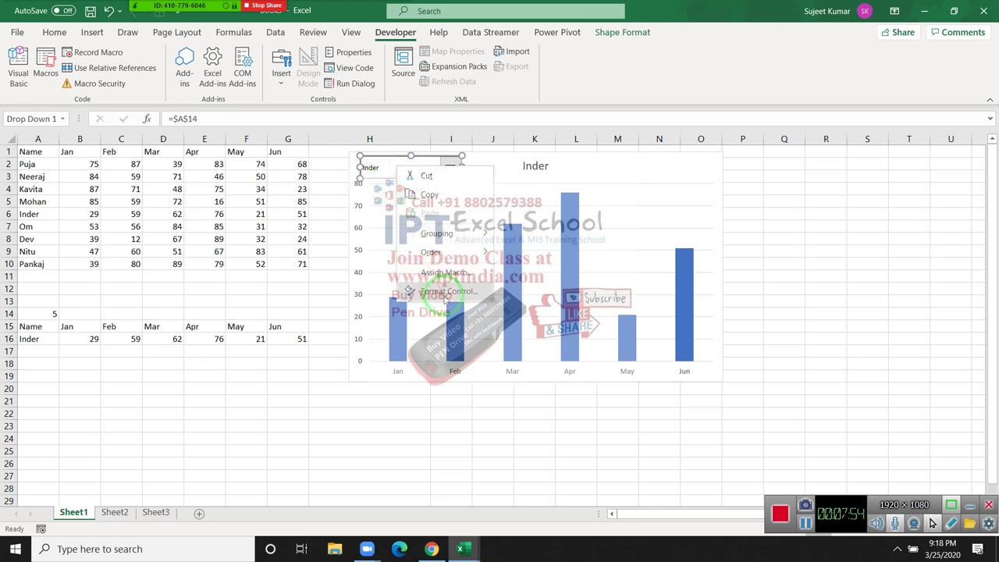
{"action": "left_click", "coordinate": [446, 292]}
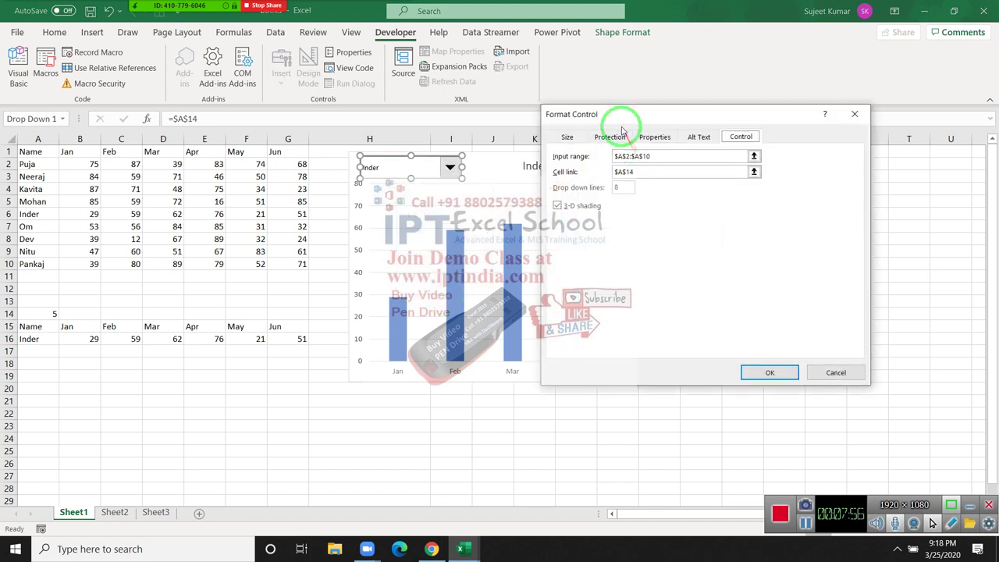
{"action": "left_click_drag", "start_coordinate": [620, 116], "coordinate": [544, 112]}
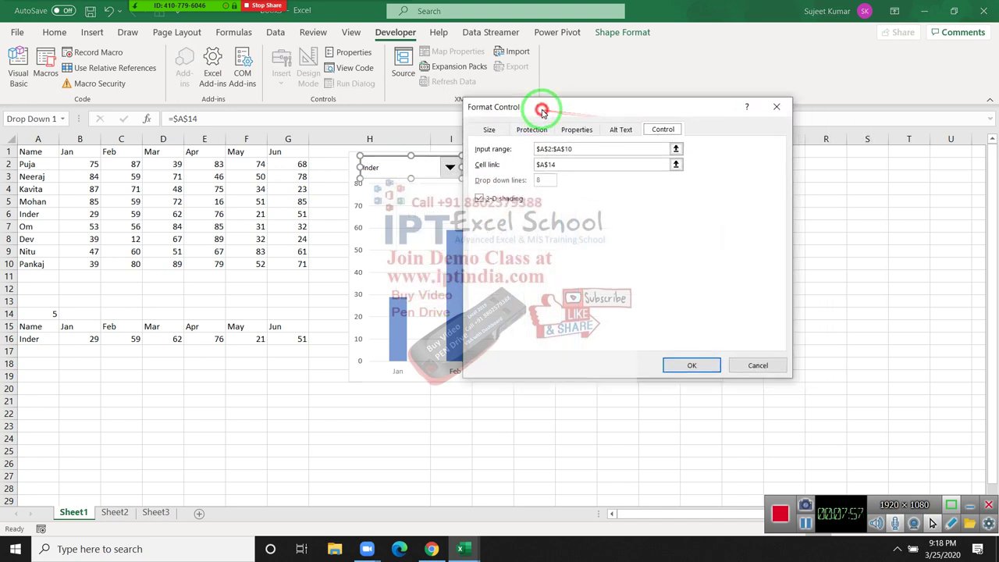
{"action": "left_click", "coordinate": [550, 164]}
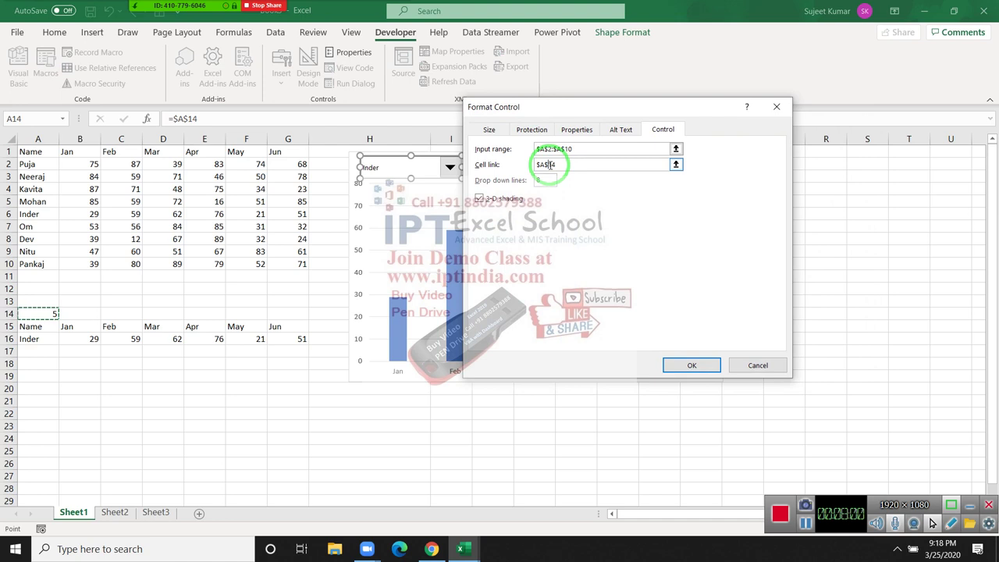
{"action": "left_click_drag", "start_coordinate": [564, 165], "coordinate": [530, 164]}
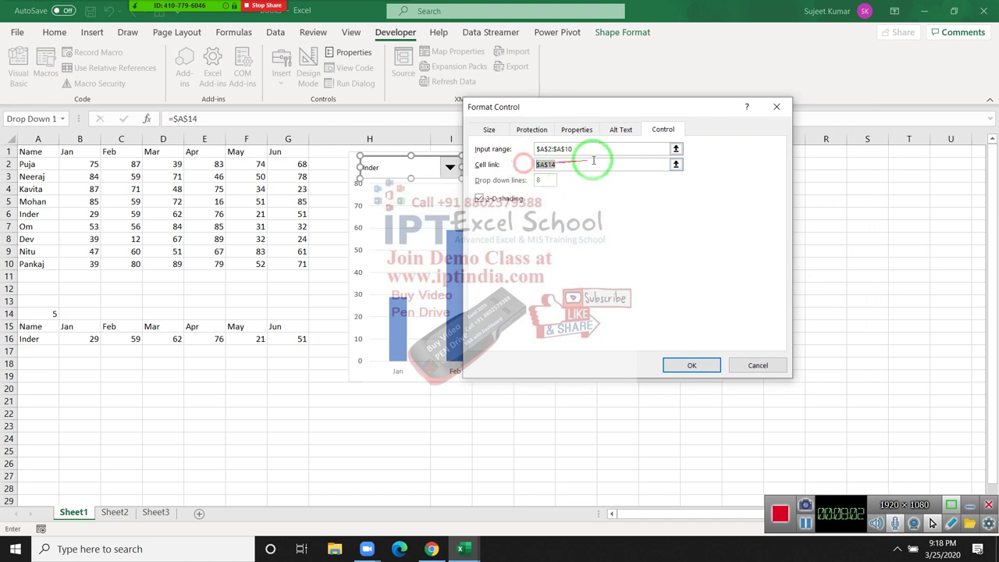
{"action": "left_click", "coordinate": [789, 108]}
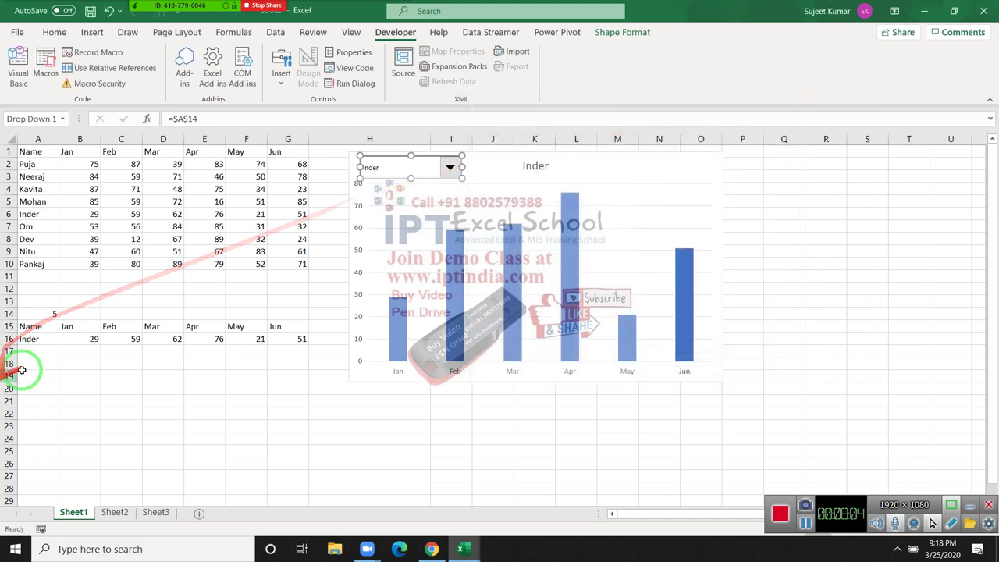
{"action": "left_click", "coordinate": [39, 340]}
{"action": "double_click", "coordinate": [39, 339]}
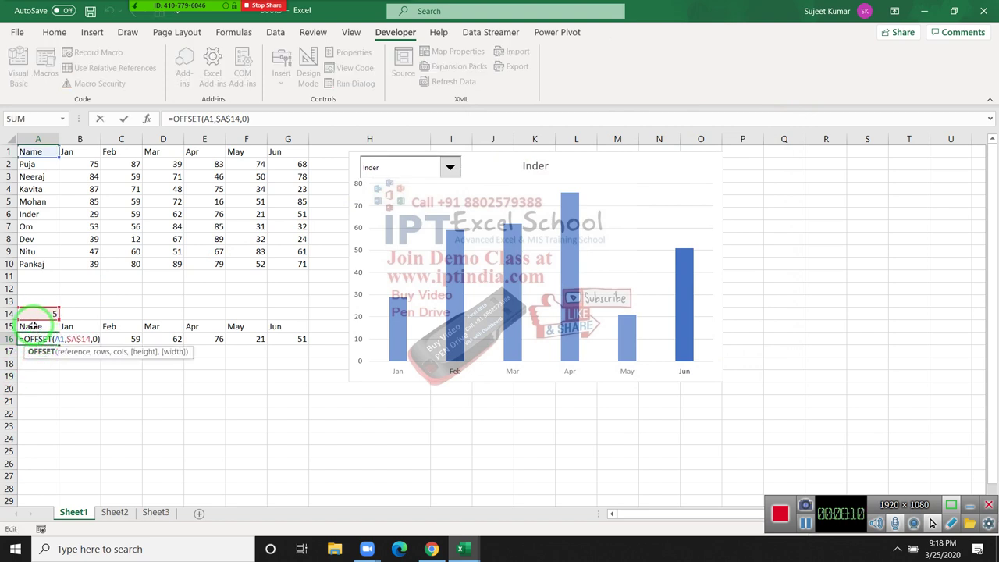
Step: Enter 1, then 2 in A14 to switch row 16 from Puja to Neeraj
{"action": "key", "text": "Return"}
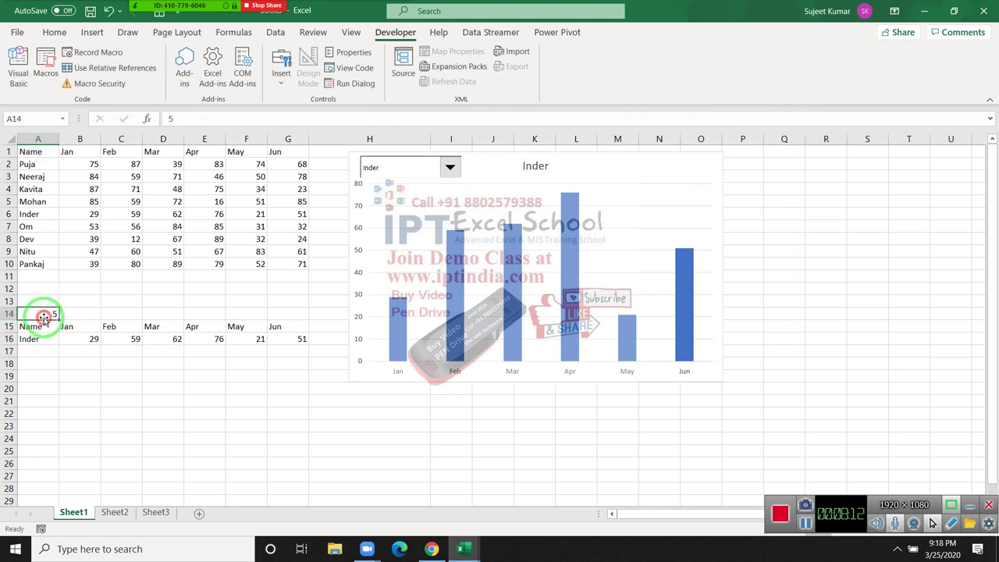
{"action": "type", "text": "1"}
{"action": "key", "text": "Return"}
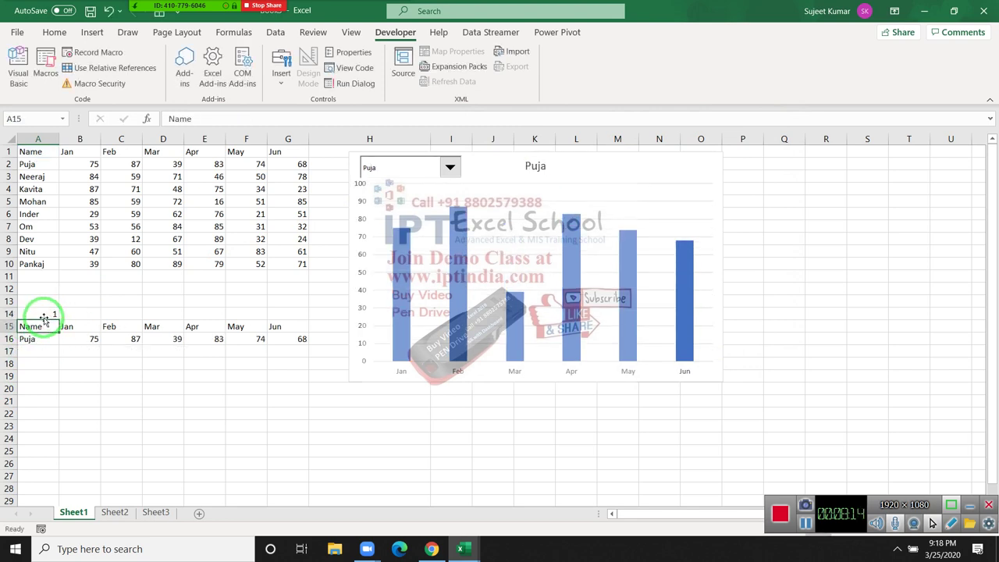
{"action": "type", "text": "2"}
{"action": "key", "text": "Return"}
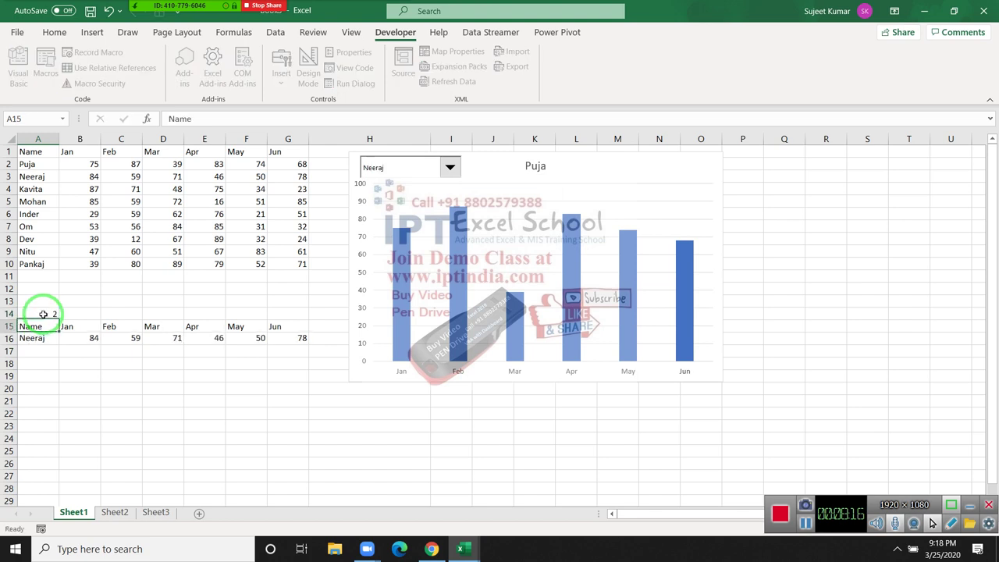
Step: Inspect the OFFSET formulas in A16 and B16 without changing them
{"action": "left_click", "coordinate": [36, 339]}
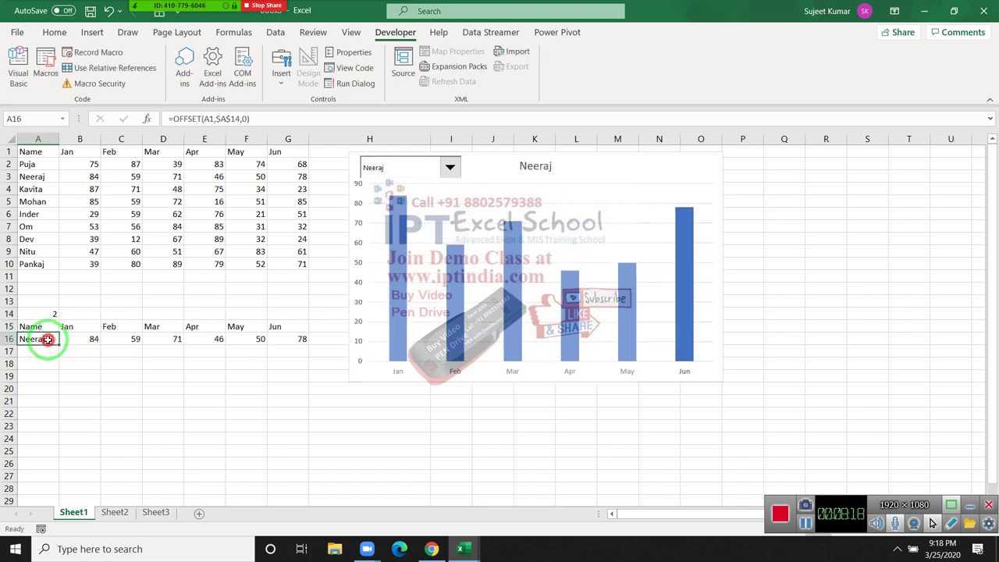
{"action": "double_click", "coordinate": [37, 338]}
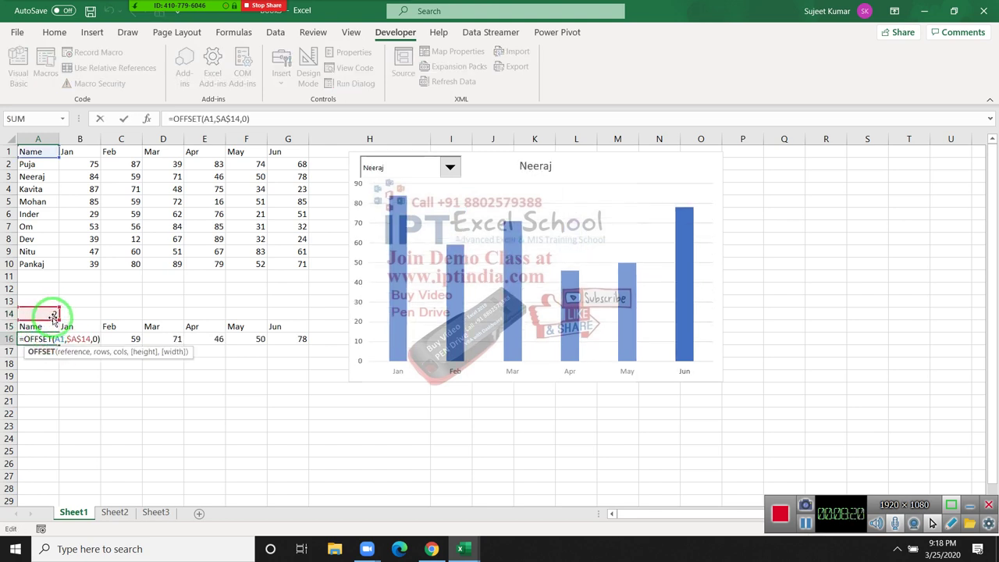
{"action": "key", "text": "Return"}
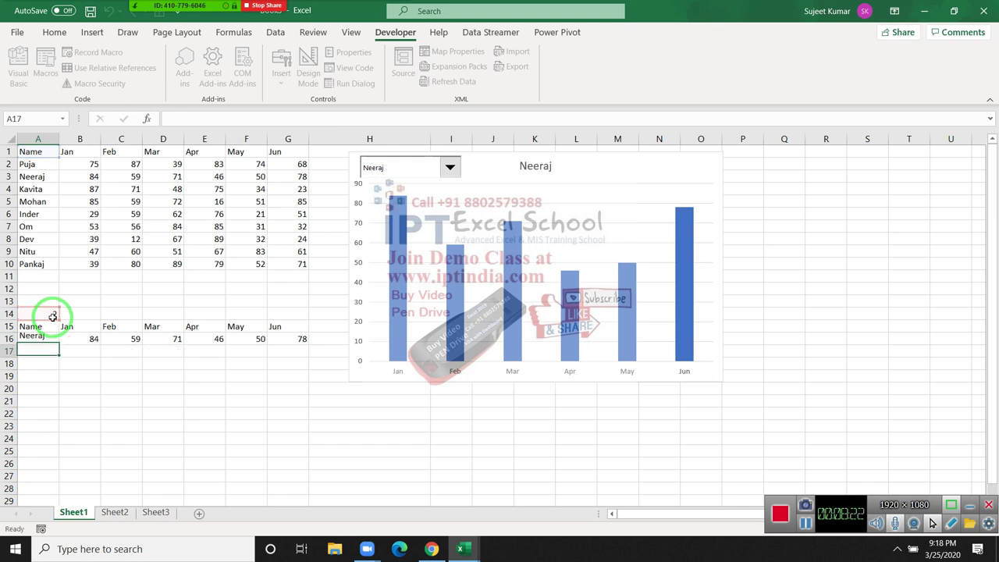
{"action": "left_click", "coordinate": [49, 329]}
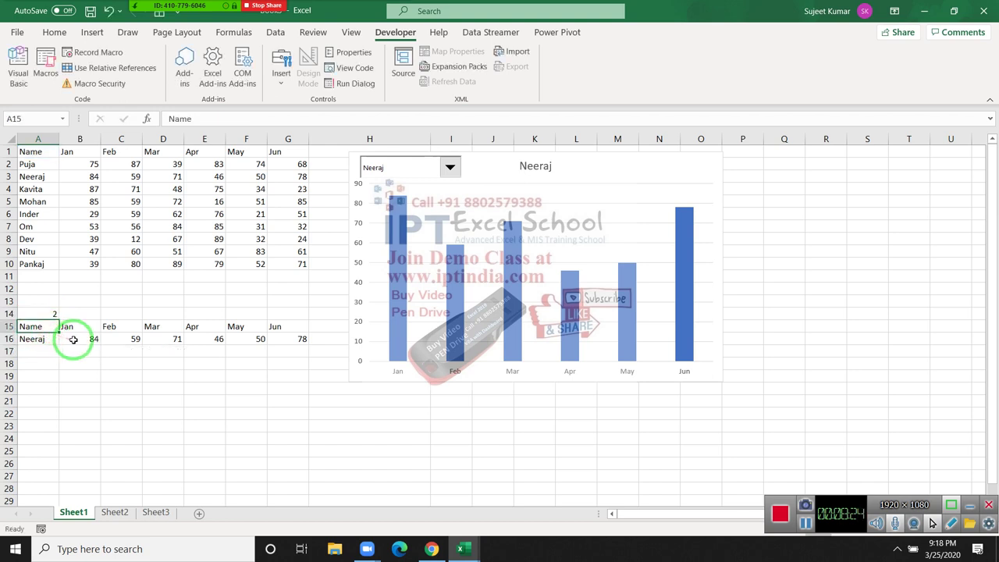
{"action": "left_click", "coordinate": [73, 339]}
{"action": "key", "text": "Left"}
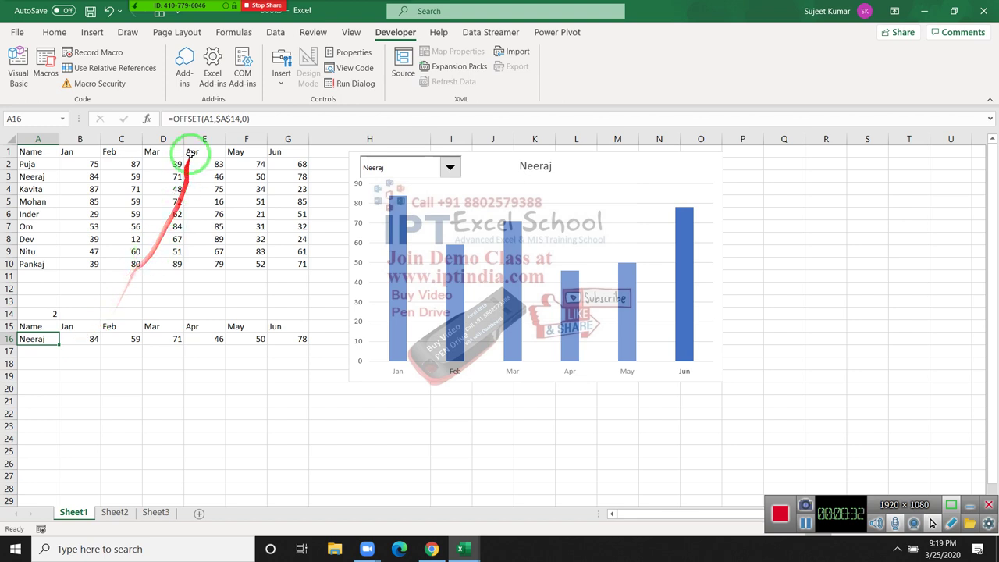
{"action": "left_click", "coordinate": [205, 119]}
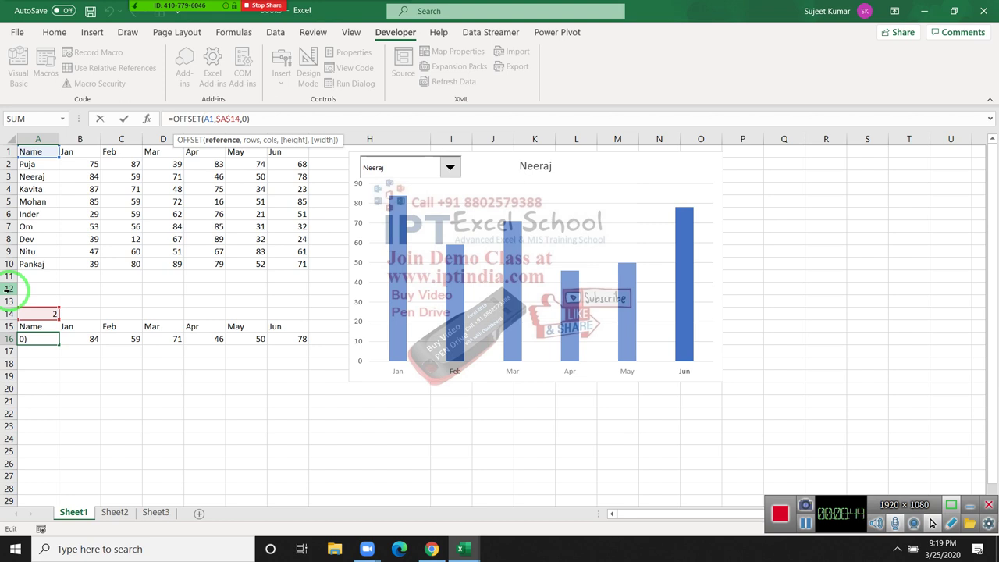
{"action": "key", "text": "Return"}
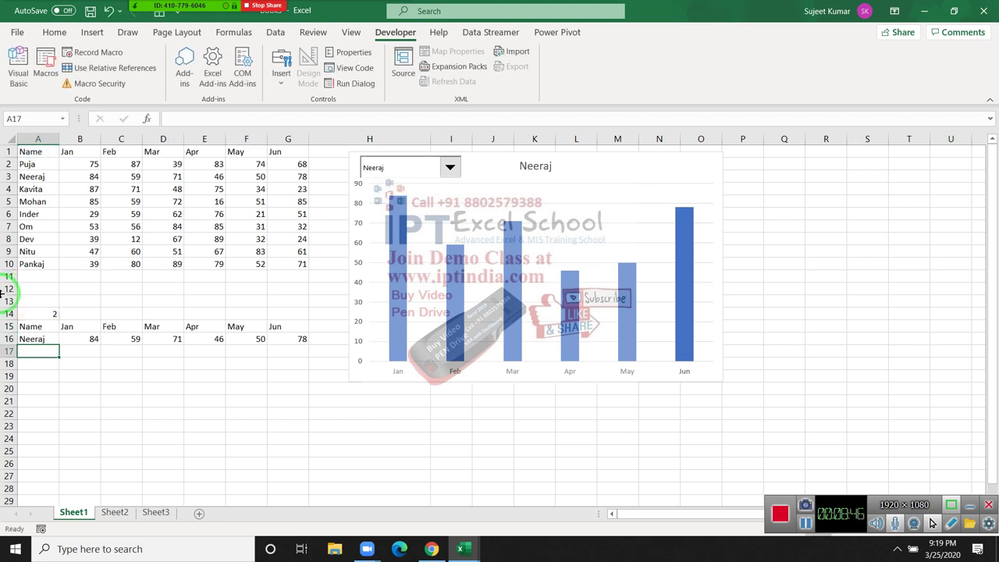
{"action": "left_click", "coordinate": [87, 339]}
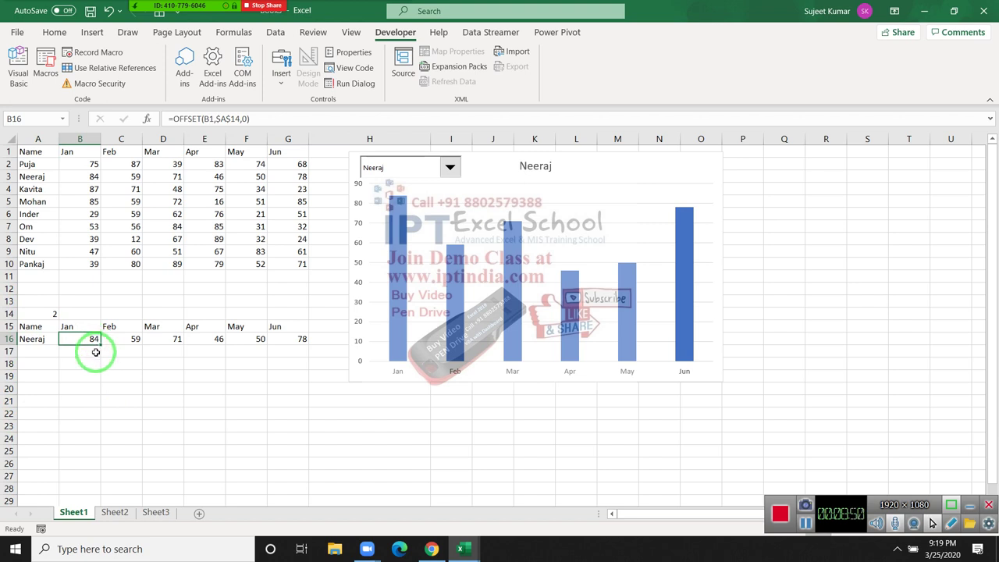
{"action": "left_click", "coordinate": [113, 331]}
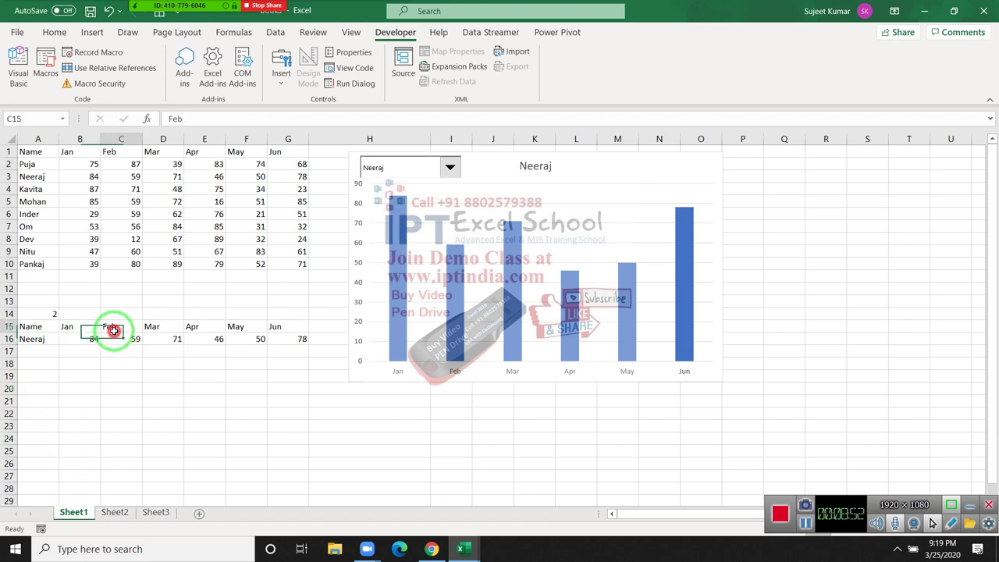
Step: Pick Kavita, then Mohan, from the chart's drop-down, ending on Neeraj's figures
{"action": "left_click", "coordinate": [125, 338]}
{"action": "left_click", "coordinate": [412, 180]}
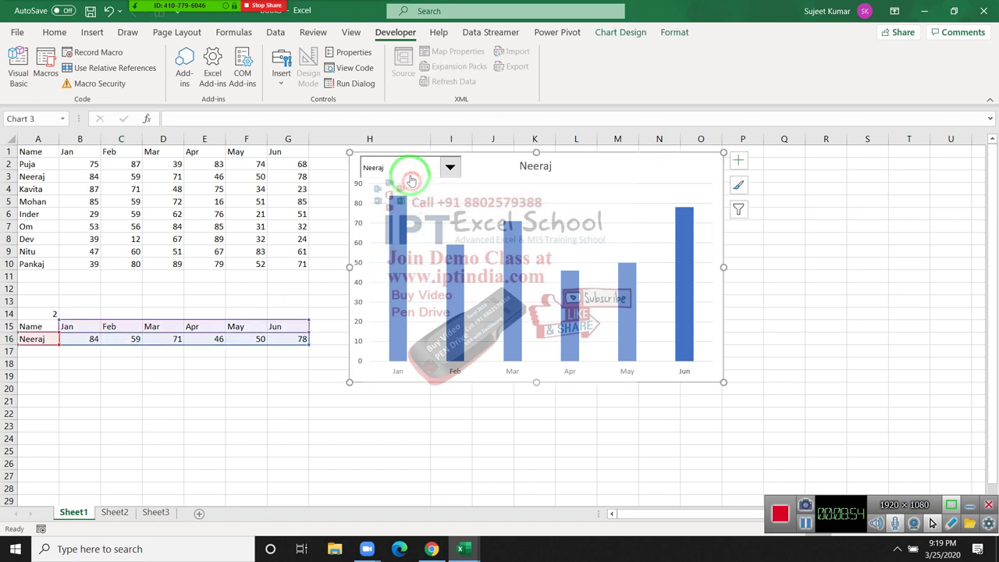
{"action": "left_click", "coordinate": [410, 169]}
{"action": "left_click", "coordinate": [391, 192]}
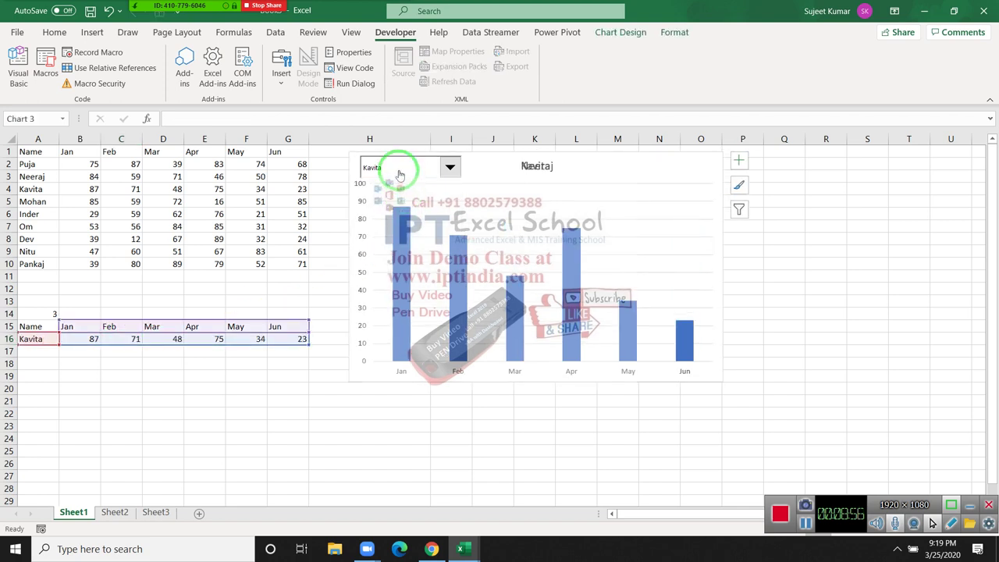
{"action": "left_click", "coordinate": [399, 169]}
{"action": "left_click", "coordinate": [394, 200]}
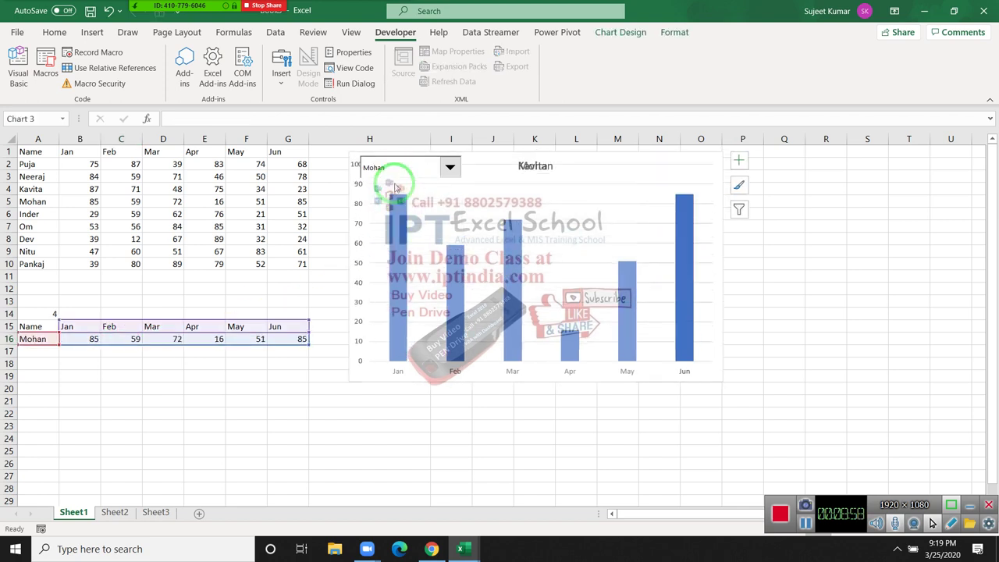
{"action": "left_click", "coordinate": [390, 167]}
{"action": "left_click", "coordinate": [390, 187]}
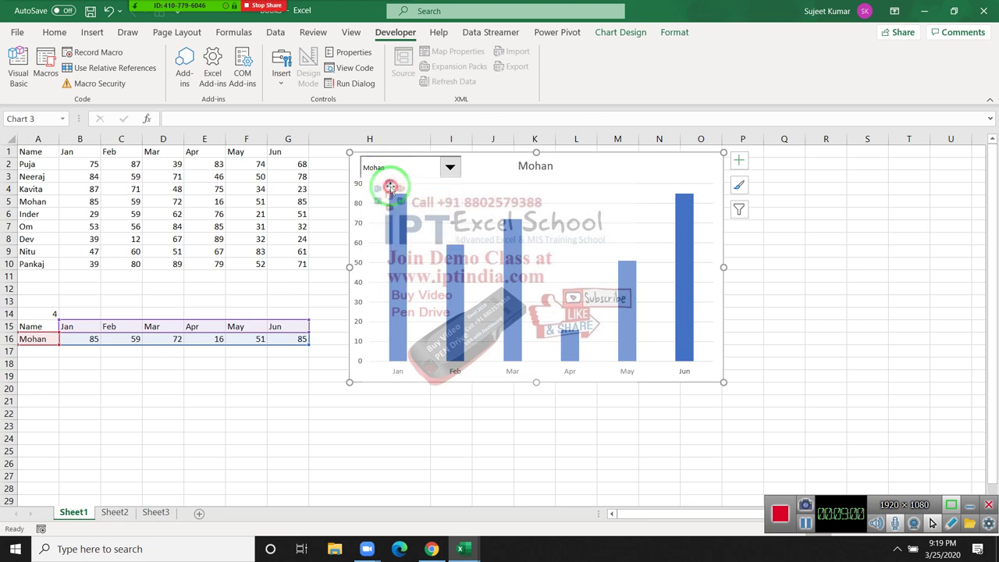
{"action": "left_click", "coordinate": [164, 451]}
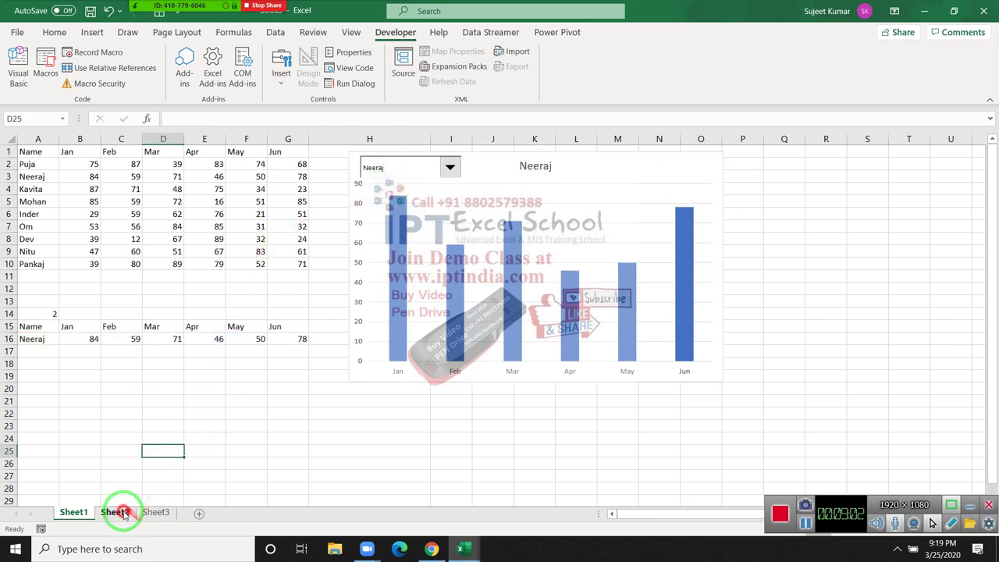
Step: On Sheet2, merge and centre A1:E1 and enter the title Data
{"action": "left_click", "coordinate": [124, 516]}
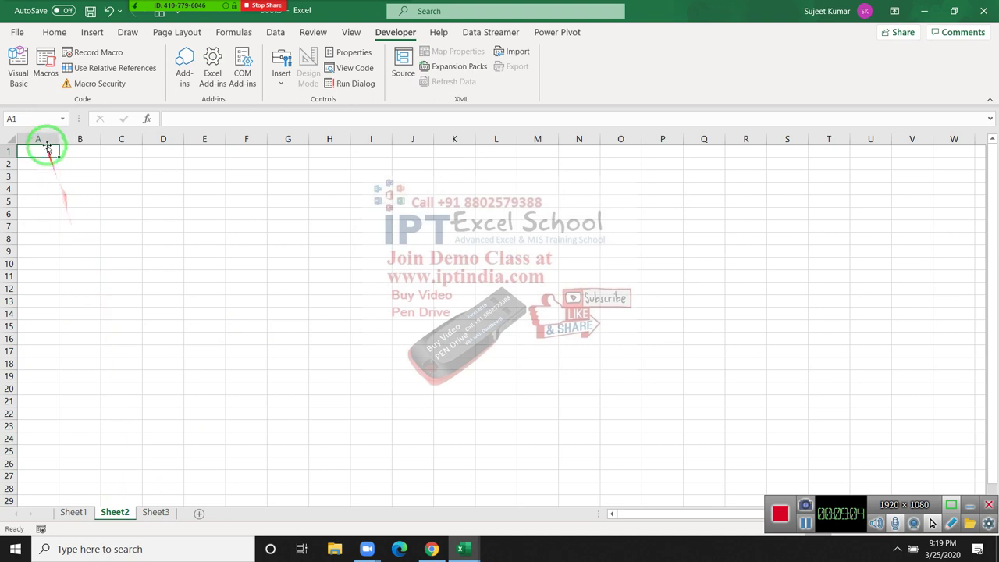
{"action": "left_click_drag", "start_coordinate": [45, 149], "coordinate": [210, 150]}
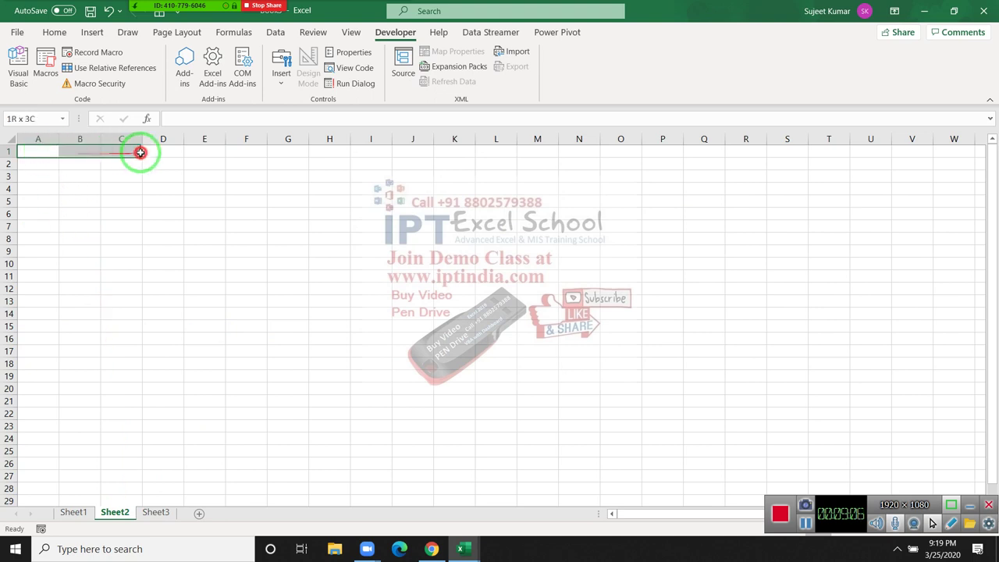
{"action": "left_click", "coordinate": [56, 32]}
{"action": "left_click", "coordinate": [383, 79]}
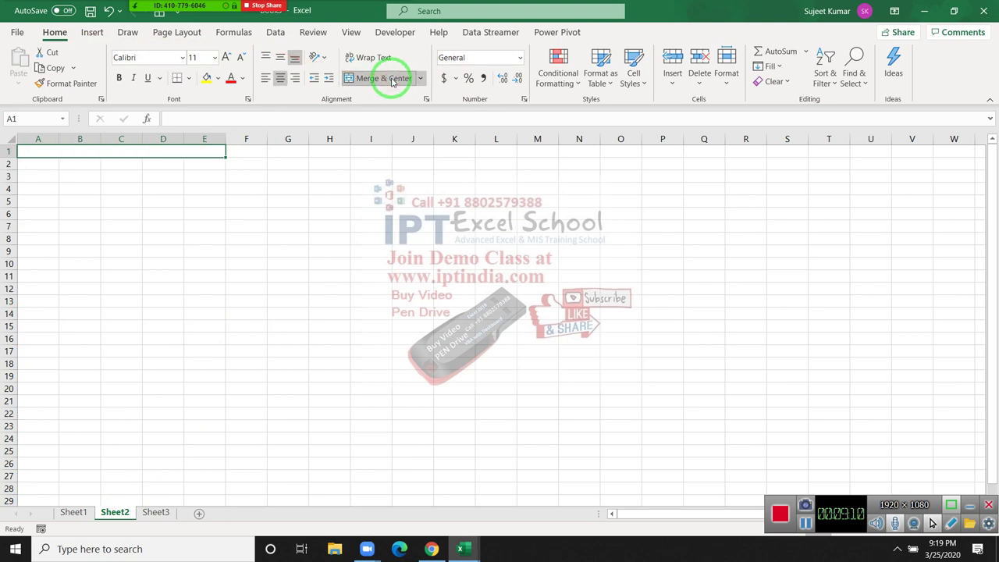
{"action": "type", "text": "Data"}
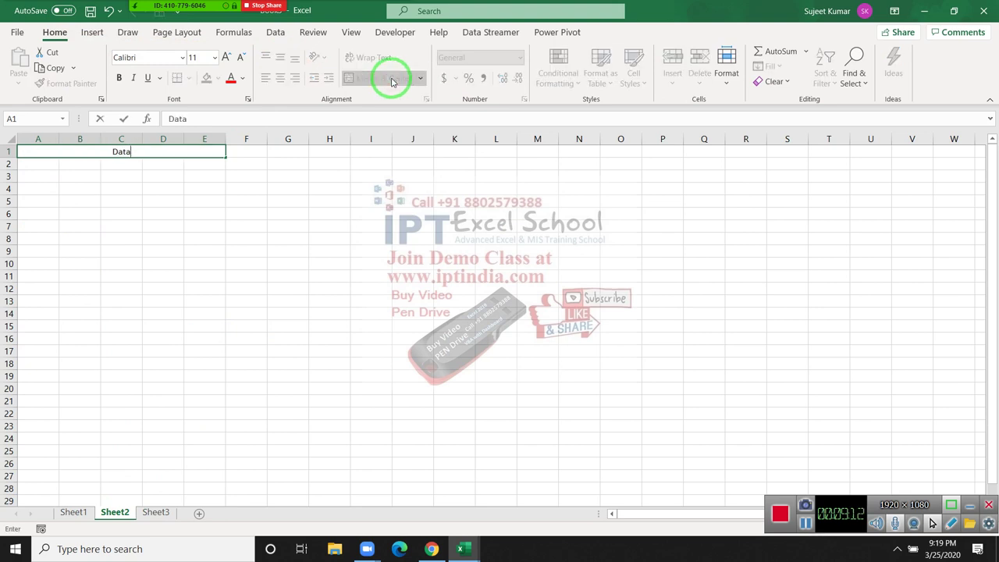
{"action": "left_click", "coordinate": [281, 188]}
Step: Add Month and Sales headers in A2:B2 and fill months from Jan in A3 down to A17
{"action": "left_click", "coordinate": [35, 168]}
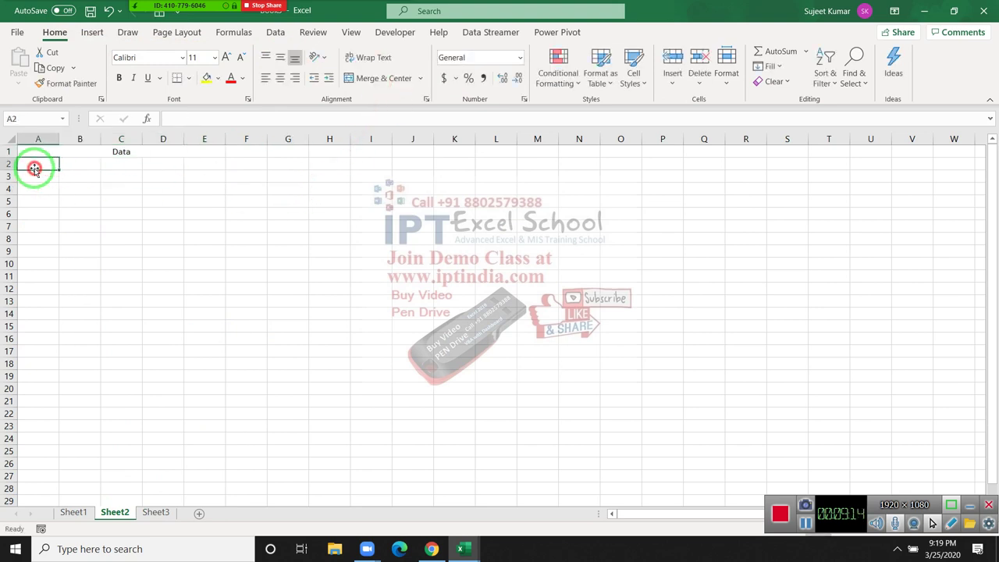
{"action": "type", "text": "Month"}
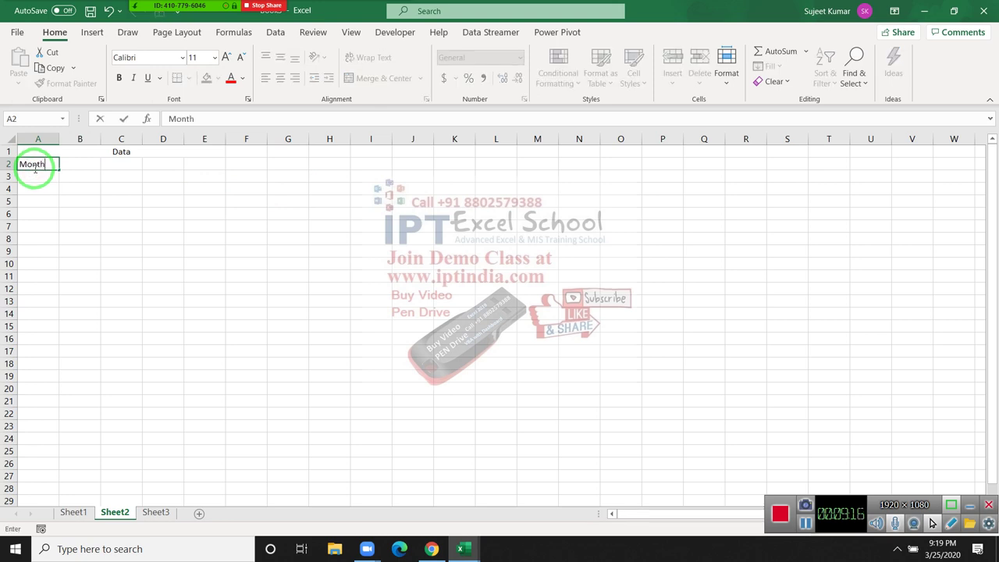
{"action": "key", "text": "Return"}
{"action": "type", "text": "Jan"}
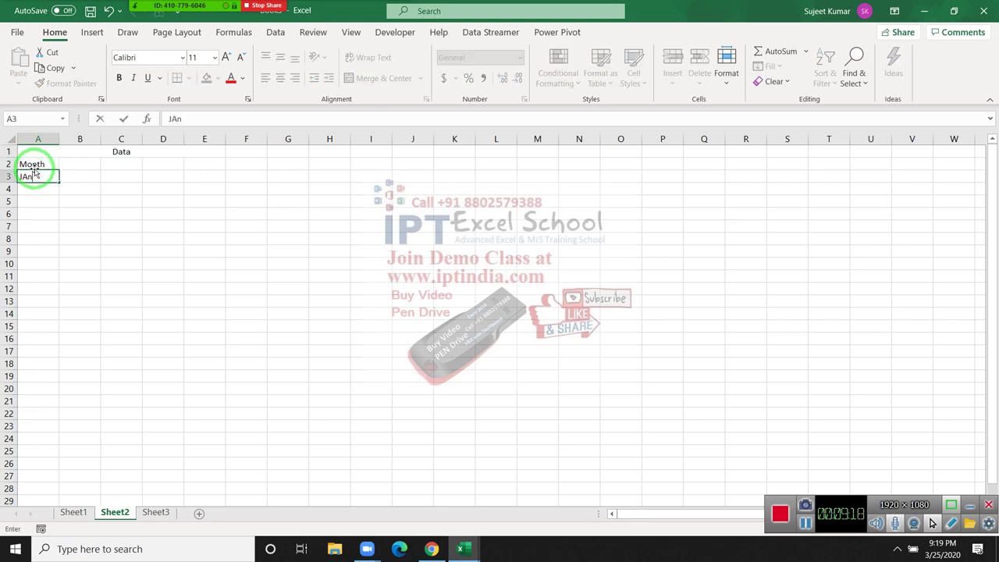
{"action": "left_click", "coordinate": [33, 166]}
{"action": "key", "text": "Right"}
{"action": "type", "text": "SA"}
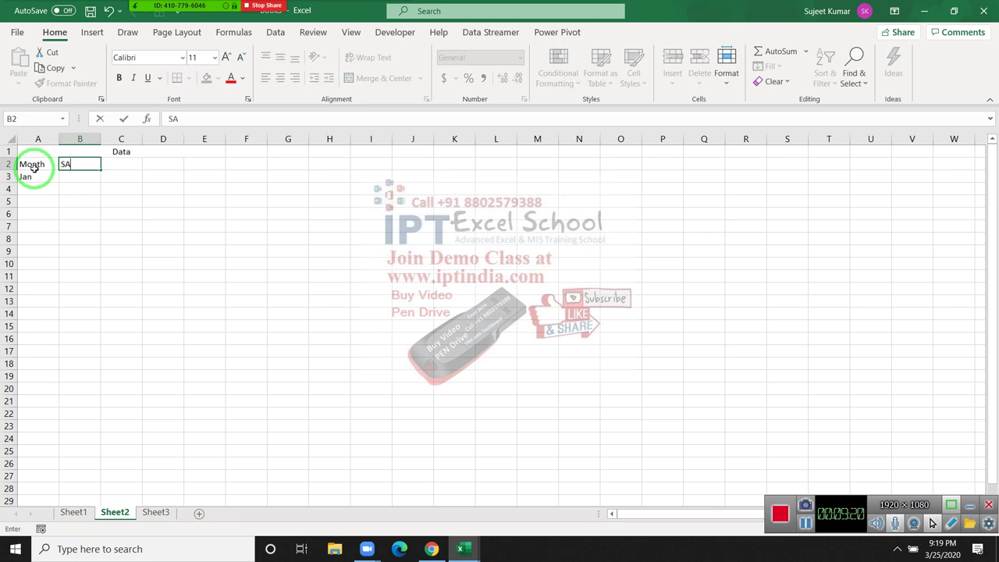
{"action": "key", "text": "Return"}
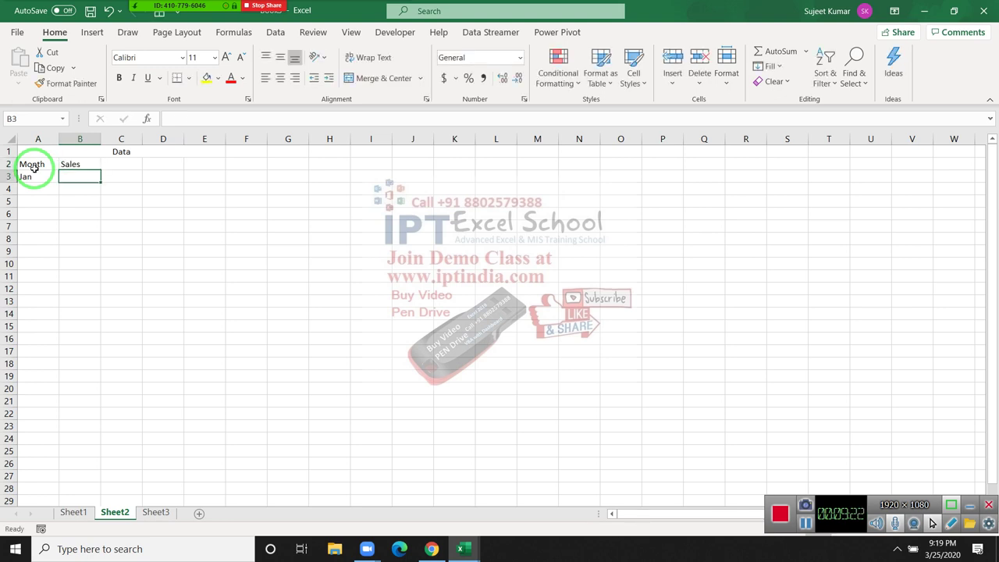
{"action": "left_click", "coordinate": [35, 175]}
{"action": "left_click_drag", "start_coordinate": [58, 183], "coordinate": [70, 353]}
{"action": "left_click", "coordinate": [79, 179]}
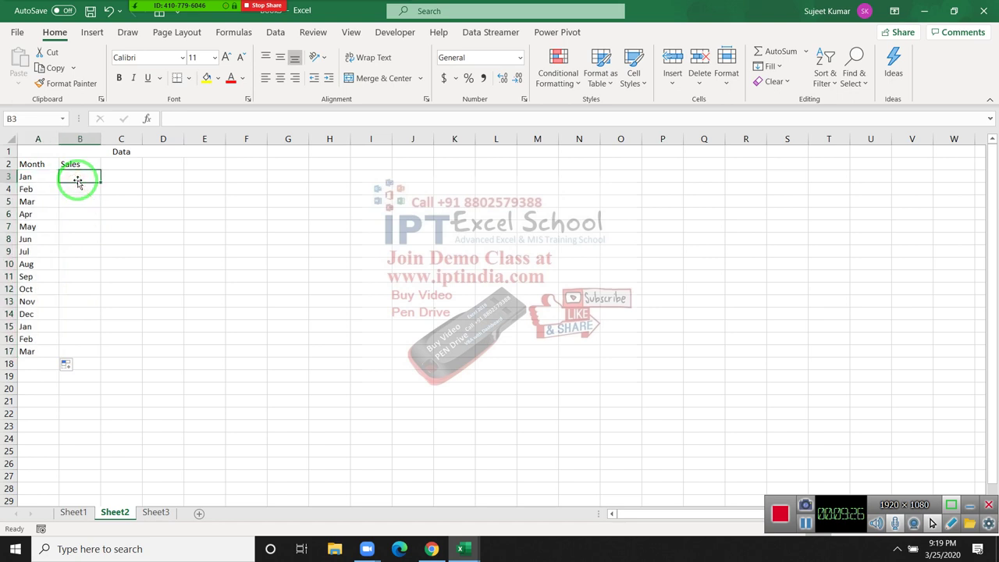
Step: Enter =RANDBETWEEN(10,90) in B3 and fill it down through B17
{"action": "type", "text": "=ra"}
{"action": "key", "text": "Down"}
{"action": "key", "text": "Down"}
{"action": "key", "text": "Down"}
{"action": "key", "text": "Tab"}
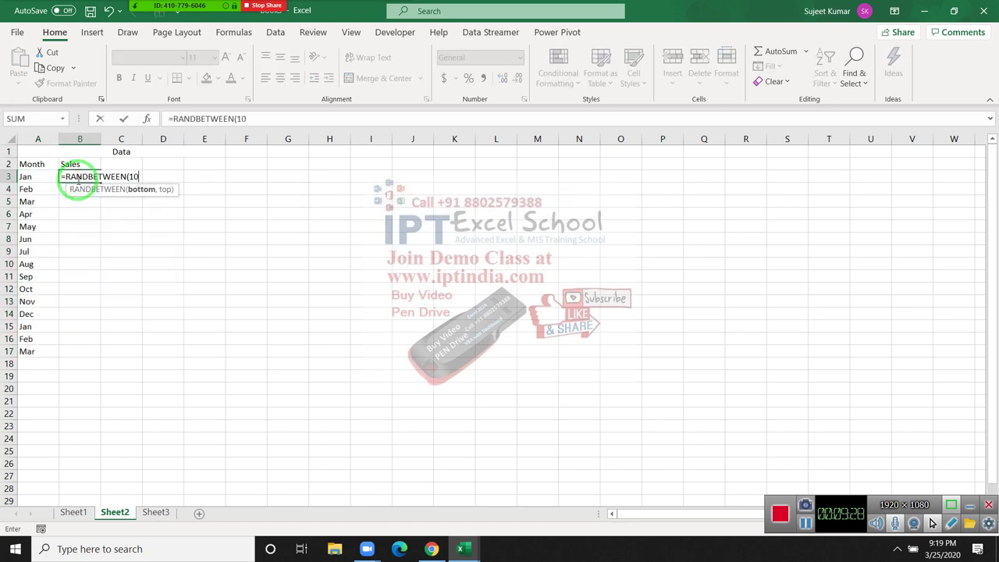
{"action": "type", "text": "9"}
{"action": "key", "text": "Return"}
{"action": "key", "text": "Left"}
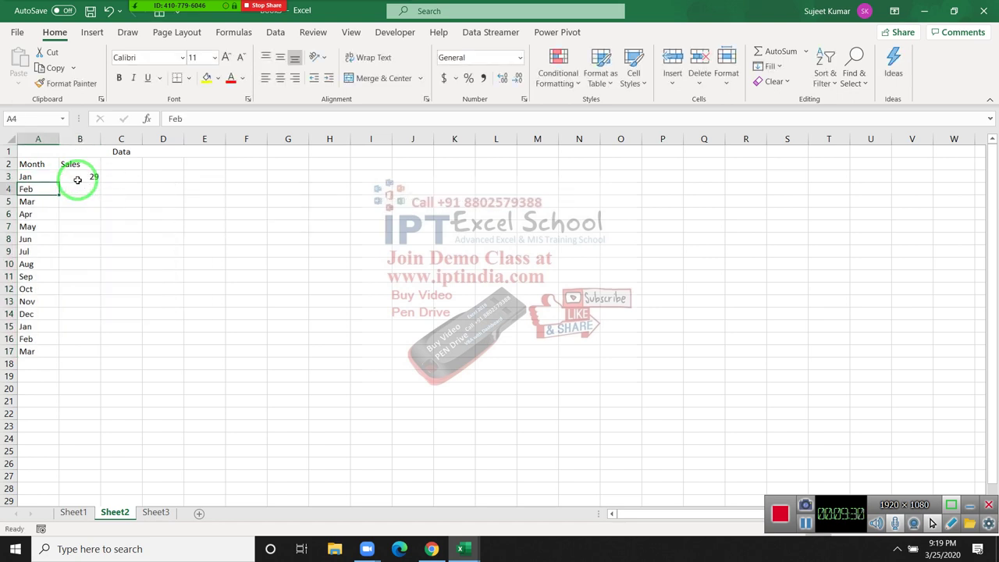
{"action": "key", "text": "ctrl+Down"}
{"action": "key", "text": "Right"}
{"action": "key", "text": "ctrl+shift+Up"}
{"action": "key", "text": "ctrl+d"}
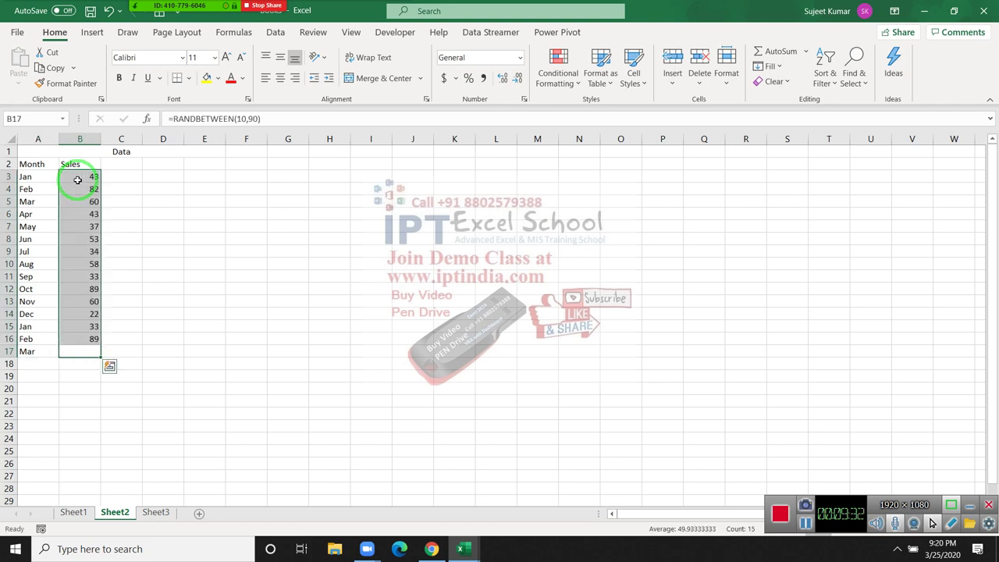
{"action": "key", "text": "Up"}
{"action": "key", "text": "ctrl+Up"}
Step: Copy the Month and Sales table and paste a second copy starting at H2
{"action": "key", "text": "Left"}
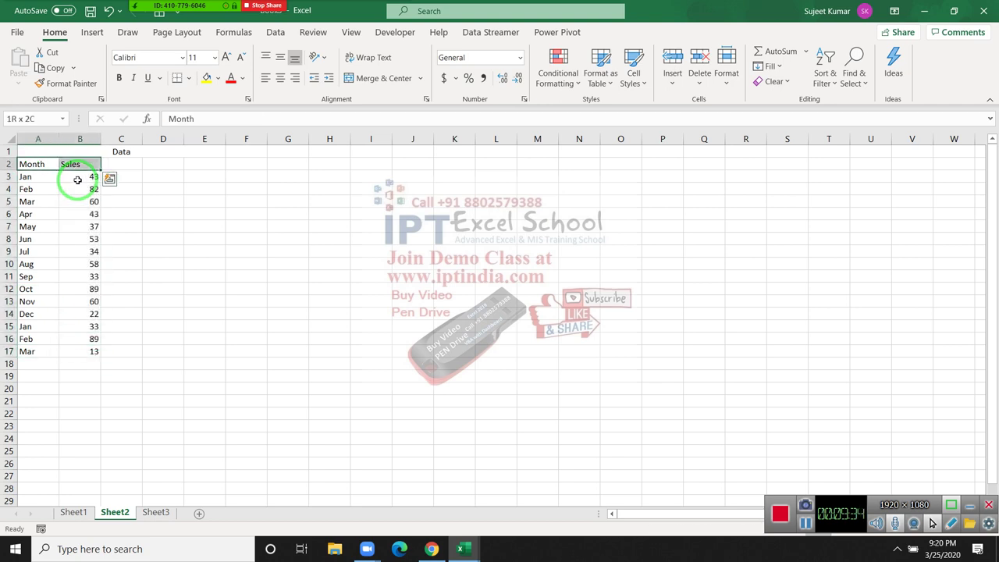
{"action": "key", "text": "ctrl+a"}
{"action": "key", "text": "ctrl+c"}
{"action": "key", "text": "Right"}
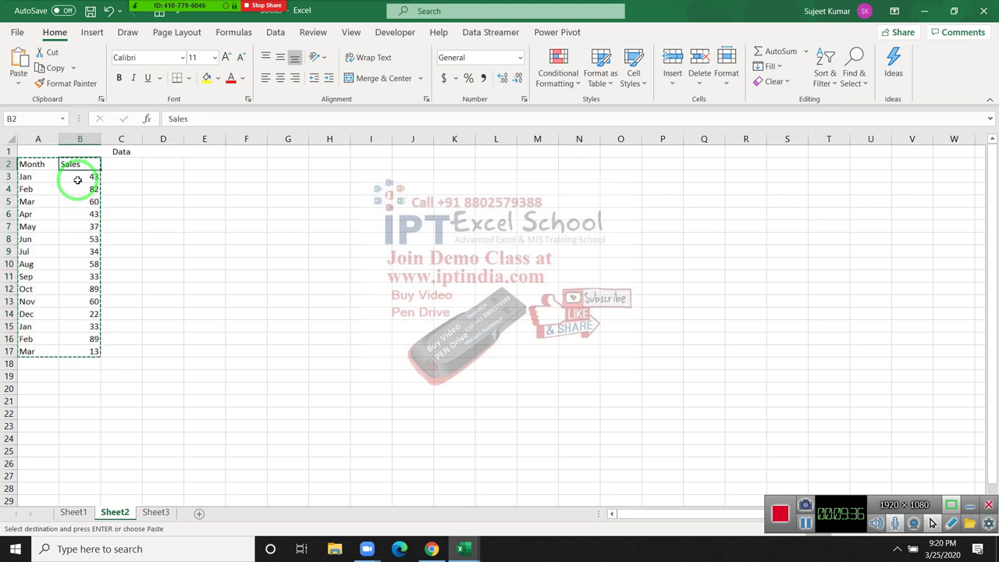
{"action": "key", "text": "Right"}
{"action": "key", "text": "Right"}
{"action": "key", "text": "Right"}
{"action": "key", "text": "Right"}
{"action": "key", "text": "Right"}
{"action": "key", "text": "Right"}
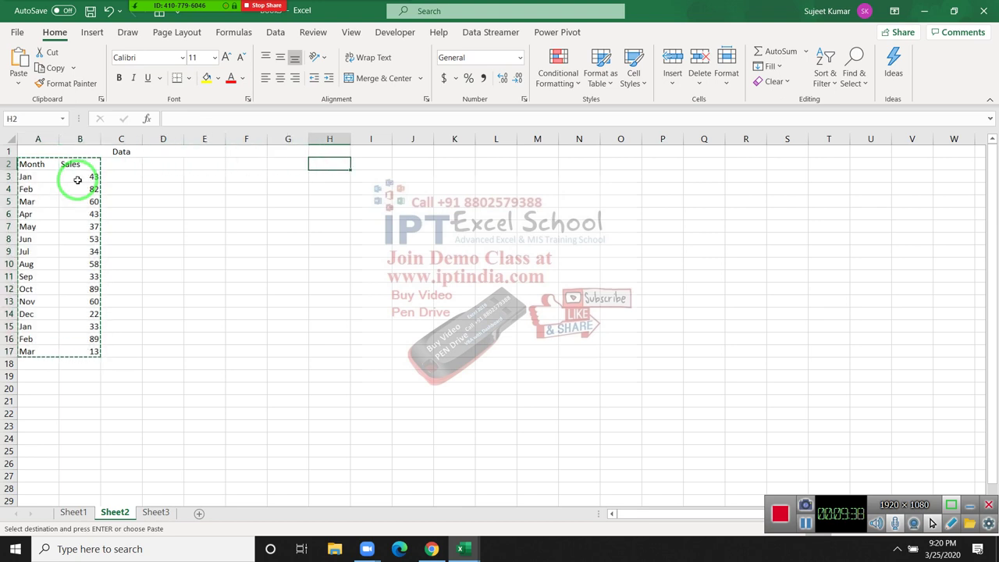
{"action": "key", "text": "ctrl+v"}
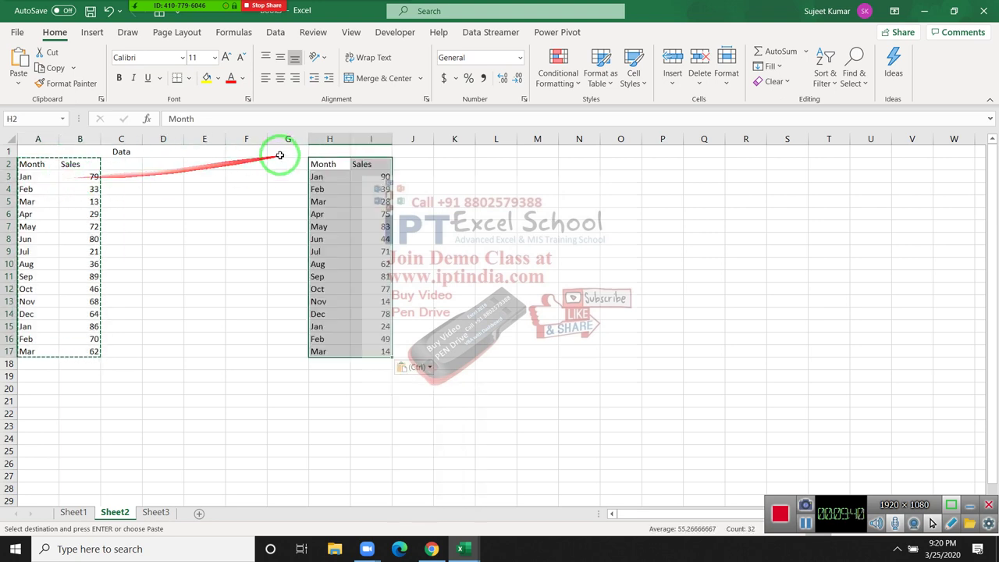
Step: Retitle the first table Delhi and copy the title to G1, renaming it Mumbai
{"action": "left_click", "coordinate": [107, 153]}
{"action": "key", "text": "Escape"}
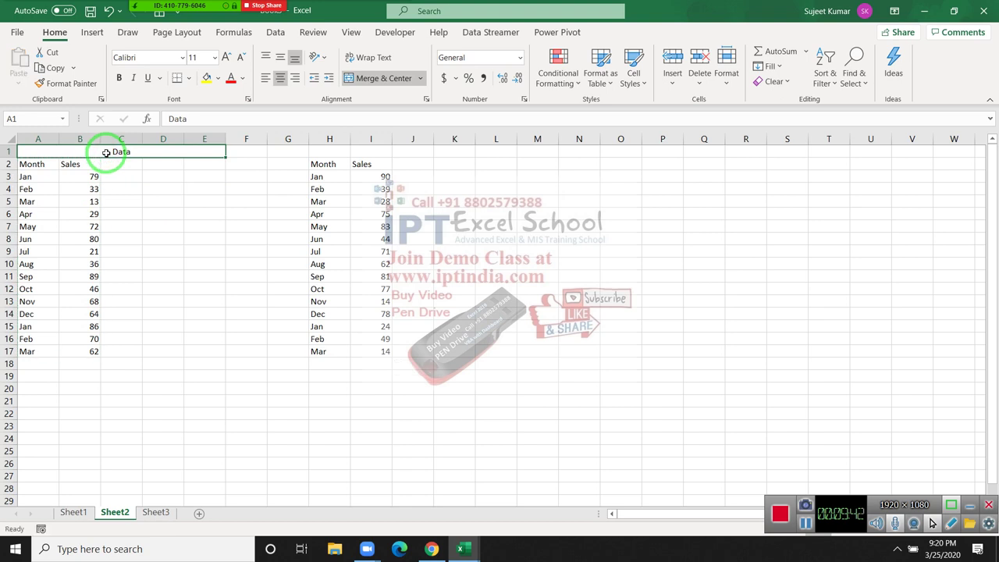
{"action": "type", "text": "Dec"}
{"action": "key", "text": "Tab"}
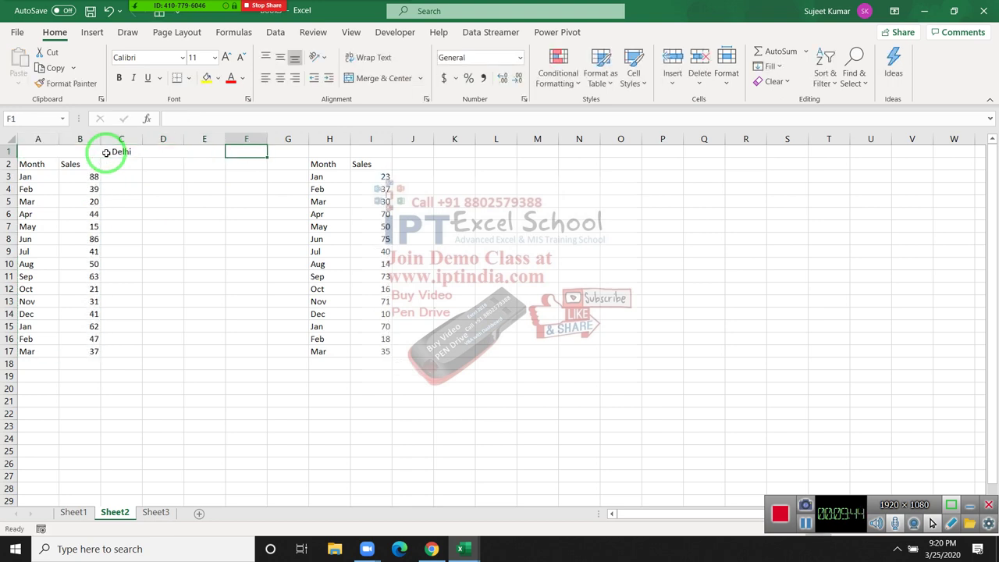
{"action": "left_click", "coordinate": [135, 153]}
{"action": "key", "text": "ctrl+c"}
{"action": "key", "text": "Right"}
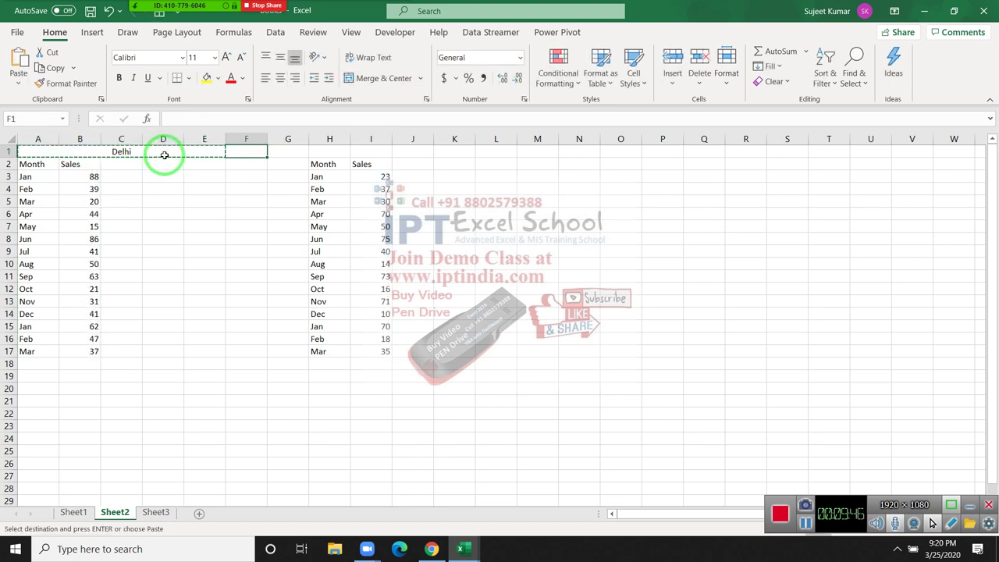
{"action": "key", "text": "Right"}
{"action": "key", "text": "ctrl+v"}
{"action": "type", "text": "M"}
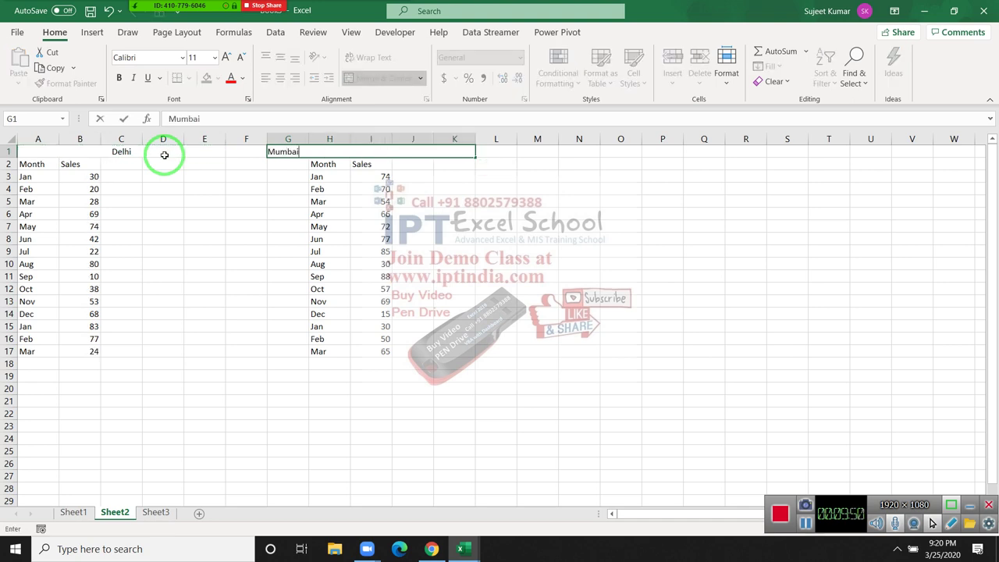
{"action": "left_click", "coordinate": [121, 202]}
Step: Copy A2:I17 and paste both city tables back in place as static values
{"action": "mouse_move", "coordinate": [35, 164]}
{"action": "left_mouse_down"}
{"action": "mouse_move", "coordinate": [486, 246]}
{"action": "mouse_move", "coordinate": [385, 351]}
{"action": "left_mouse_up"}
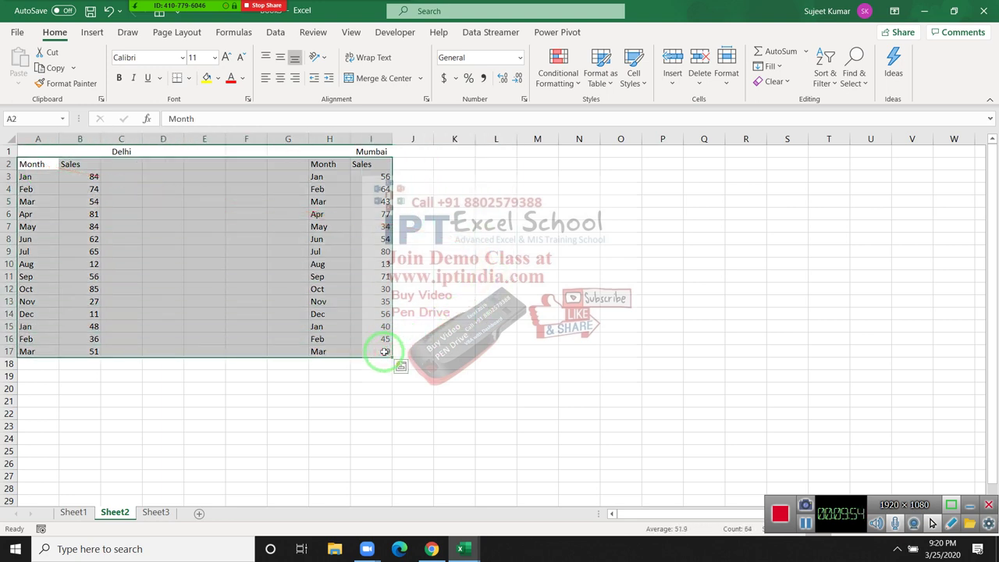
{"action": "key", "text": "ctrl+c"}
{"action": "left_click", "coordinate": [18, 84]}
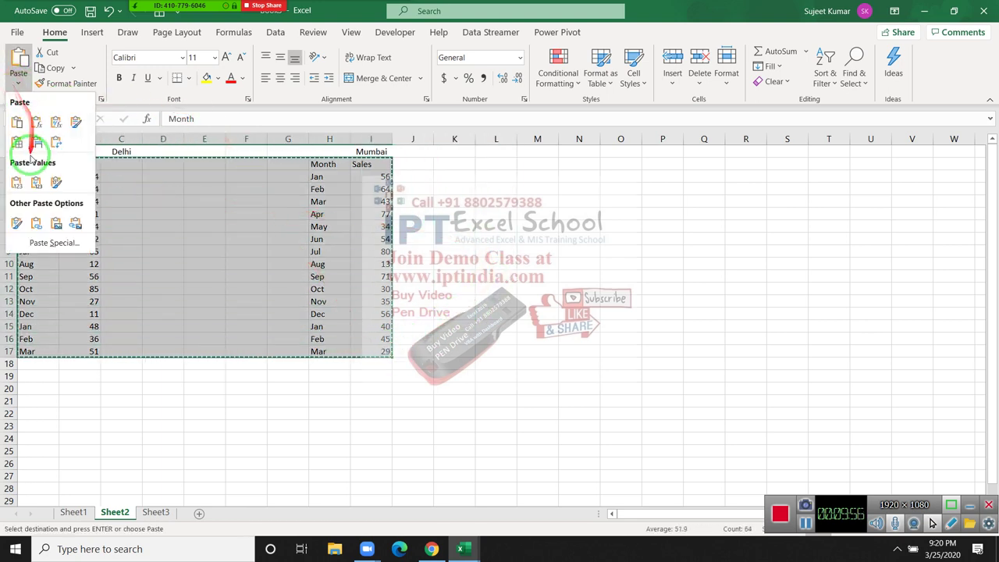
{"action": "left_click", "coordinate": [17, 143]}
{"action": "mouse_move", "coordinate": [197, 4]}
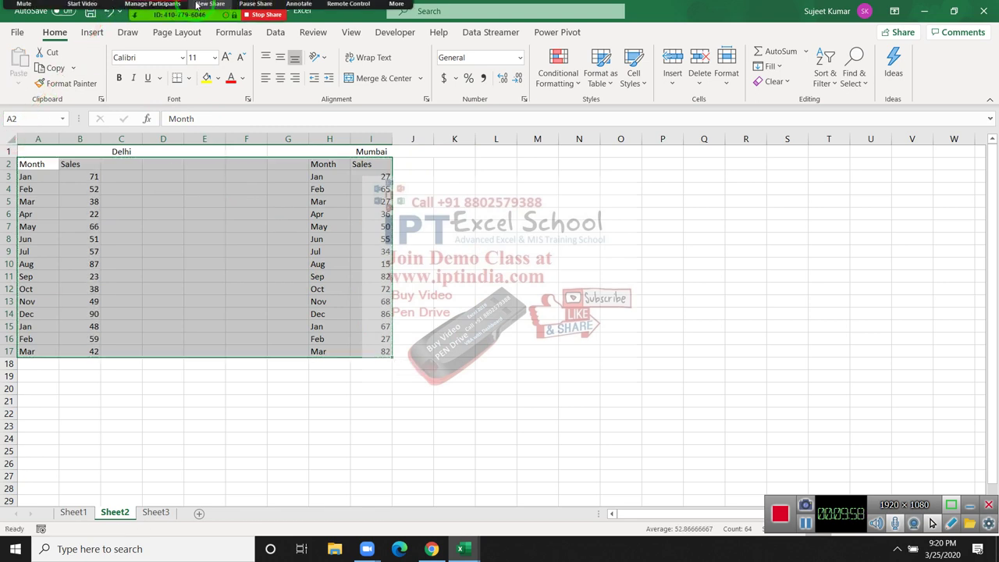
{"action": "left_click_drag", "start_coordinate": [164, 8], "coordinate": [635, 137]}
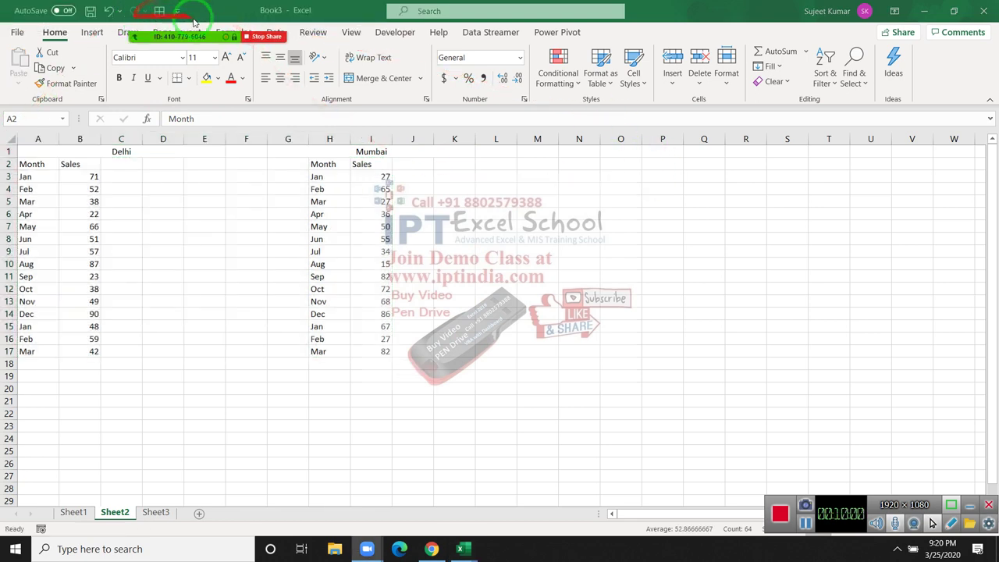
{"action": "left_click", "coordinate": [157, 25]}
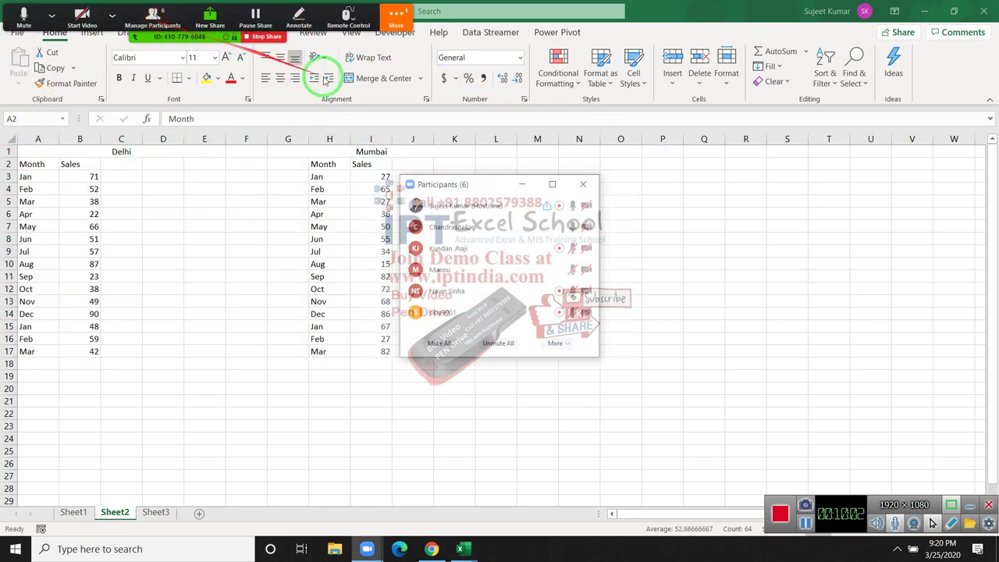
{"action": "left_click", "coordinate": [578, 228]}
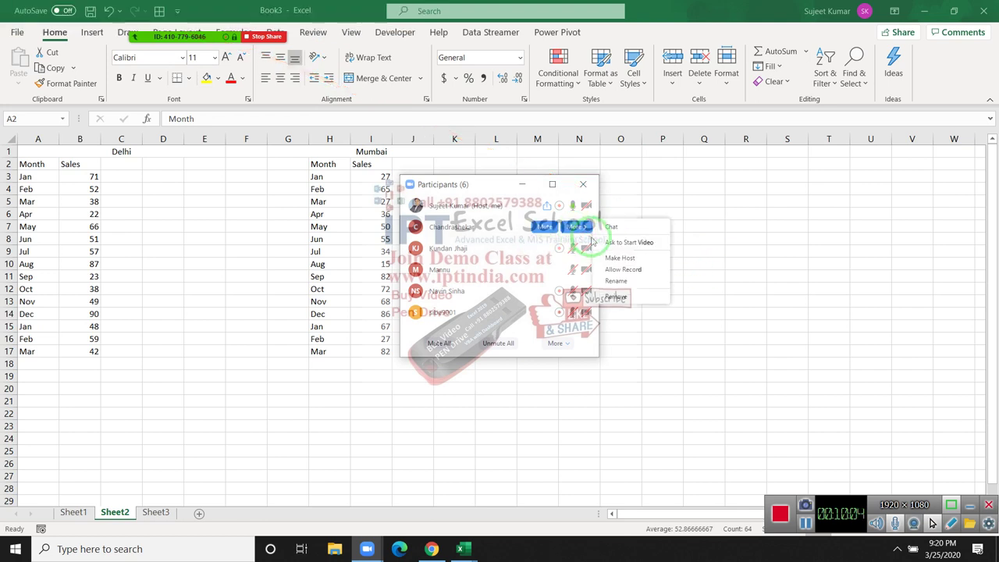
{"action": "left_click", "coordinate": [622, 268]}
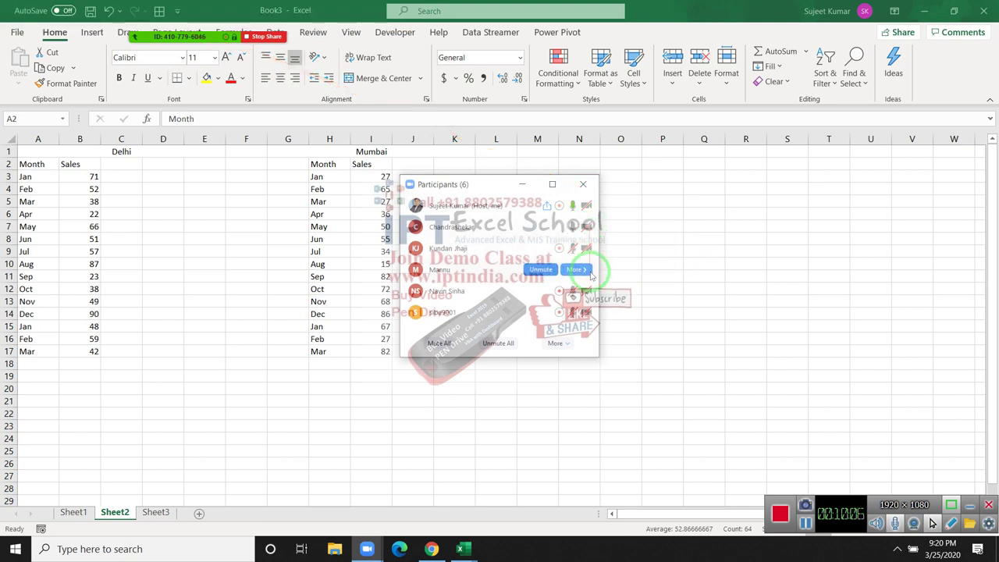
{"action": "left_click", "coordinate": [588, 270]}
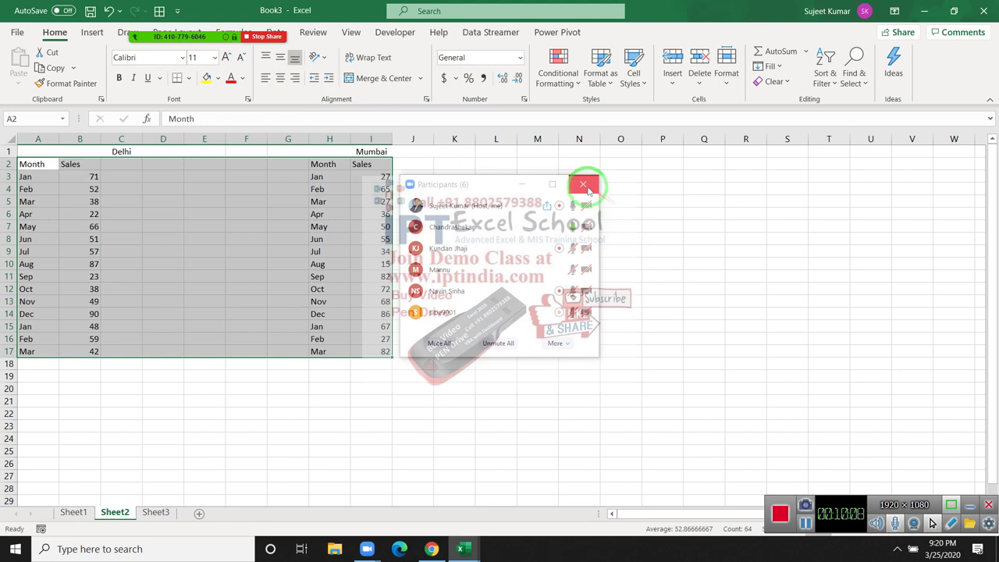
{"action": "left_click", "coordinate": [583, 184]}
{"action": "left_click", "coordinate": [336, 195]}
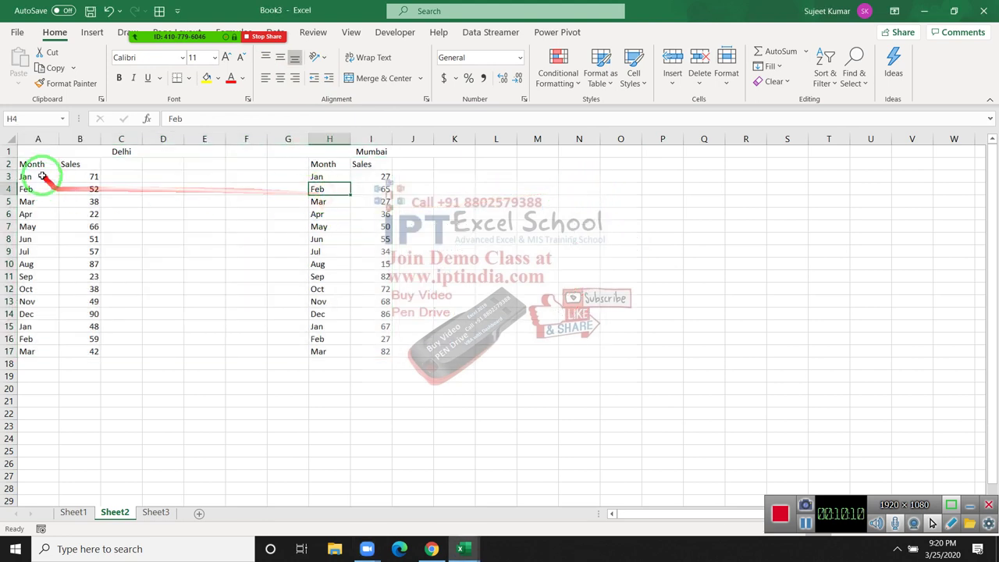
{"action": "mouse_move", "coordinate": [31, 164]}
{"action": "left_mouse_down"}
{"action": "mouse_move", "coordinate": [75, 198]}
{"action": "mouse_move", "coordinate": [85, 352]}
{"action": "left_mouse_up"}
Step: Apply All Borders to the Delhi table A2:B17 and the Mumbai table H2:I17
{"action": "left_click", "coordinate": [188, 78]}
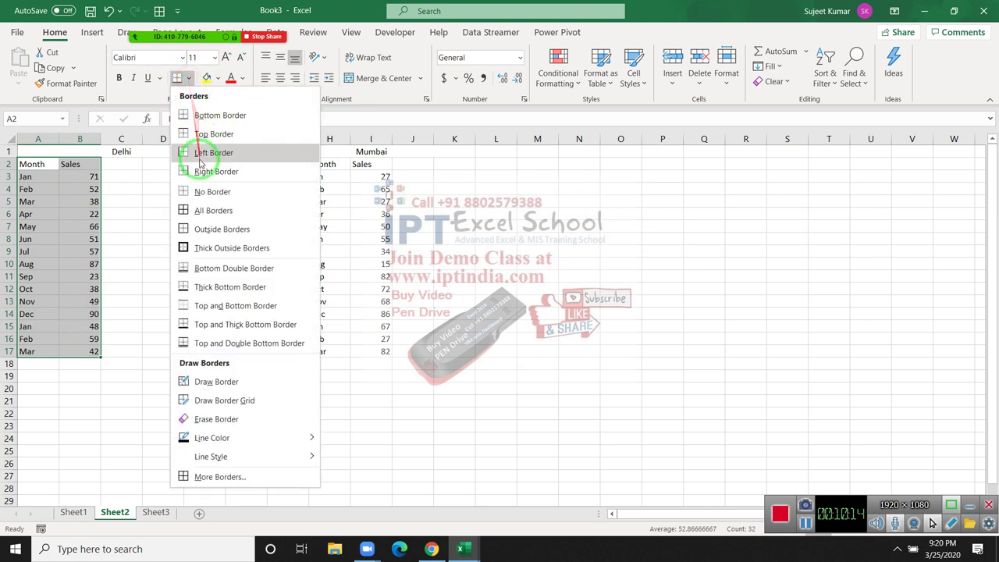
{"action": "left_click", "coordinate": [213, 210]}
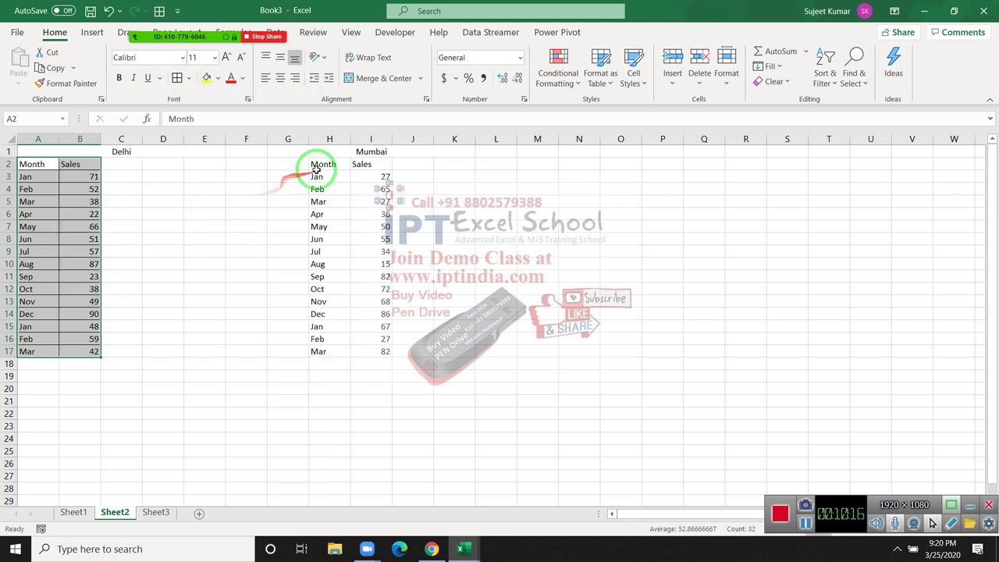
{"action": "mouse_move", "coordinate": [319, 166]}
{"action": "left_mouse_down"}
{"action": "mouse_move", "coordinate": [364, 178]}
{"action": "mouse_move", "coordinate": [374, 351]}
{"action": "left_mouse_up"}
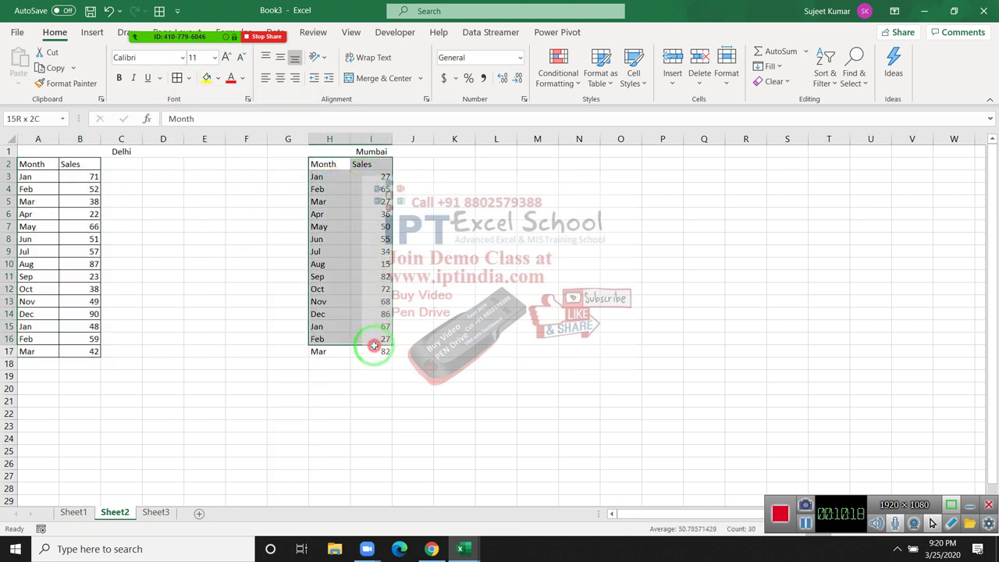
{"action": "left_click", "coordinate": [178, 78]}
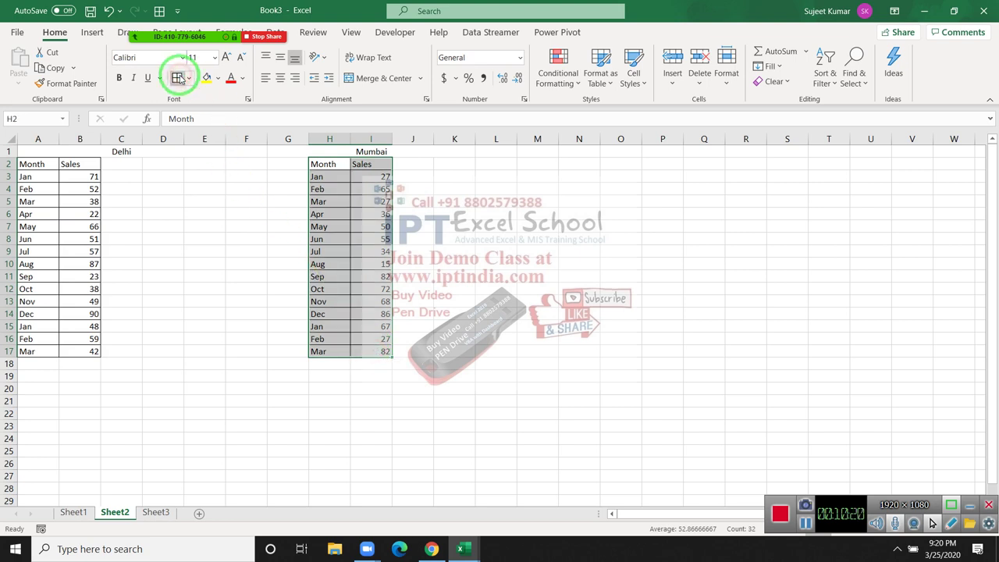
{"action": "left_click", "coordinate": [210, 211]}
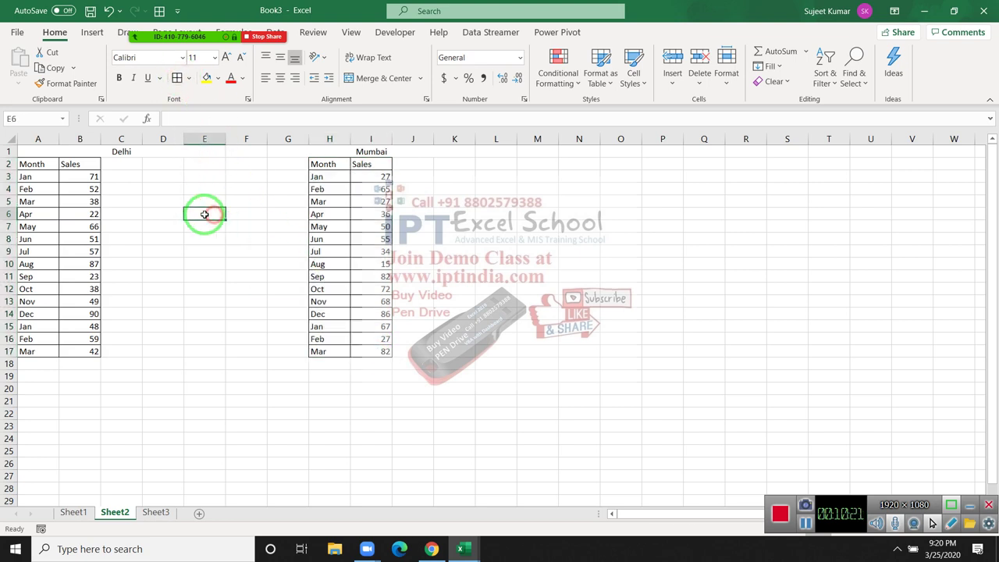
Step: Fill the merged Mumbai heading yellow and the merged Delhi heading green
{"action": "left_click", "coordinate": [330, 140]}
{"action": "left_click", "coordinate": [336, 149]}
{"action": "left_click", "coordinate": [206, 78]}
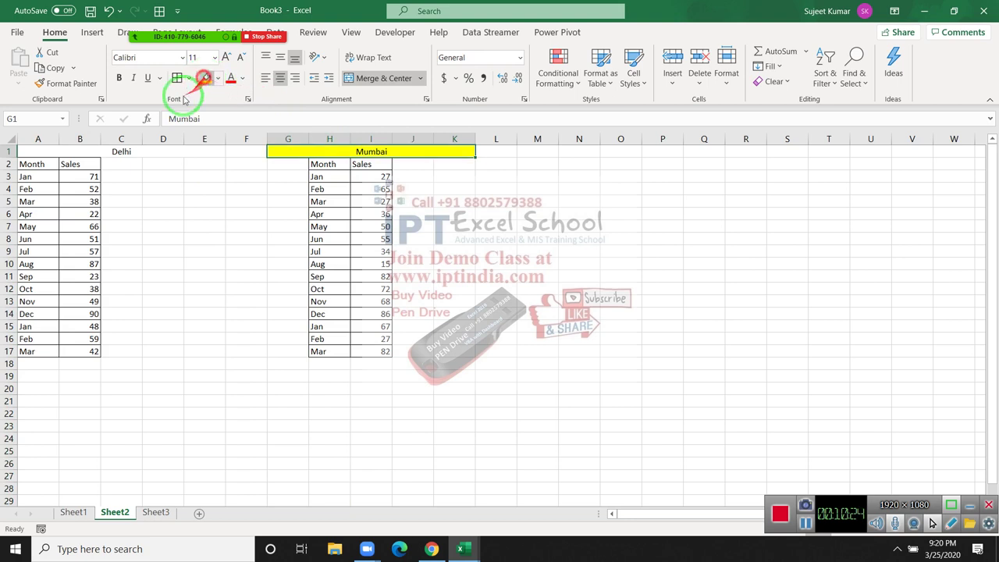
{"action": "left_click", "coordinate": [163, 150]}
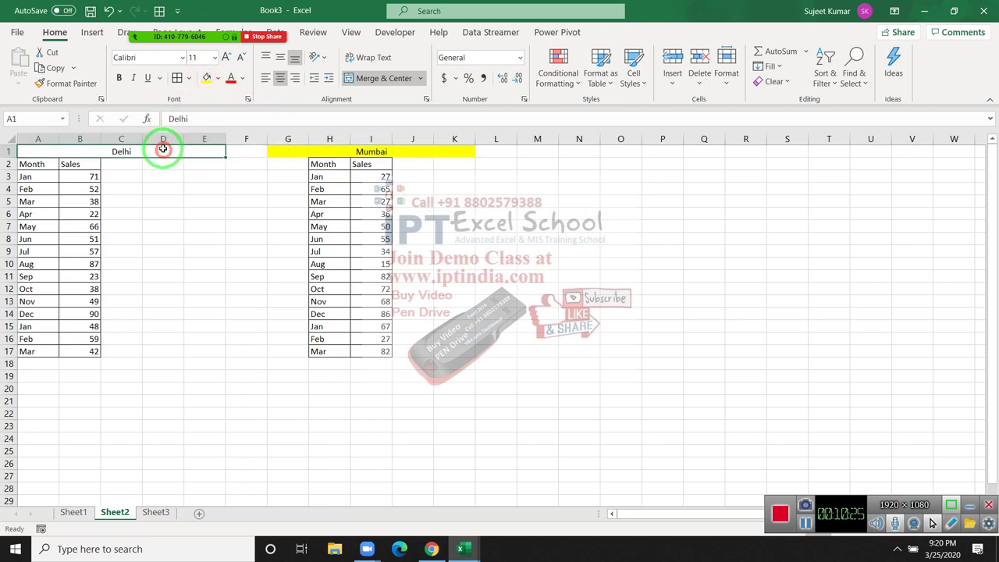
{"action": "left_click", "coordinate": [219, 78]}
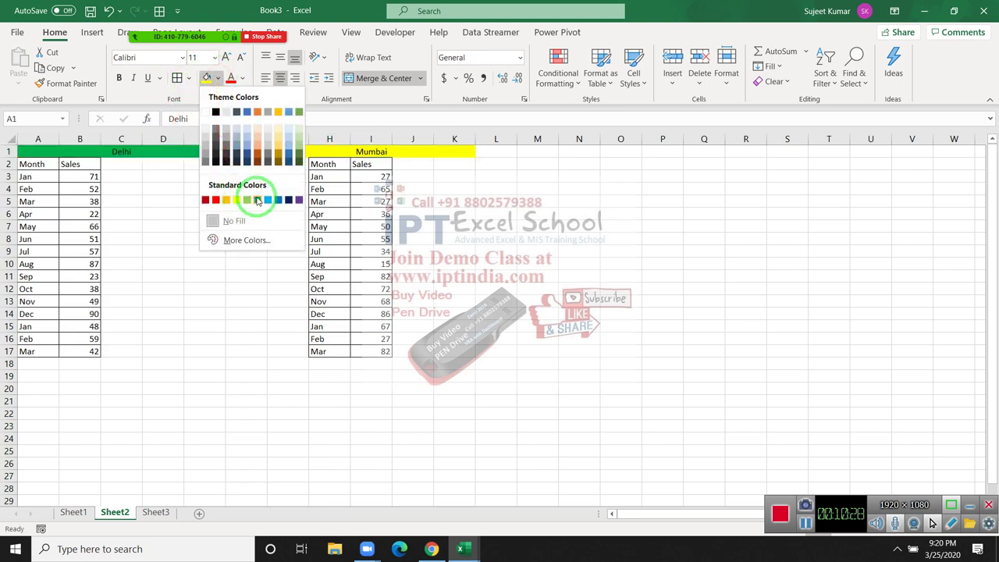
{"action": "left_click", "coordinate": [231, 202]}
{"action": "left_click", "coordinate": [550, 238]}
{"action": "left_click", "coordinate": [595, 202]}
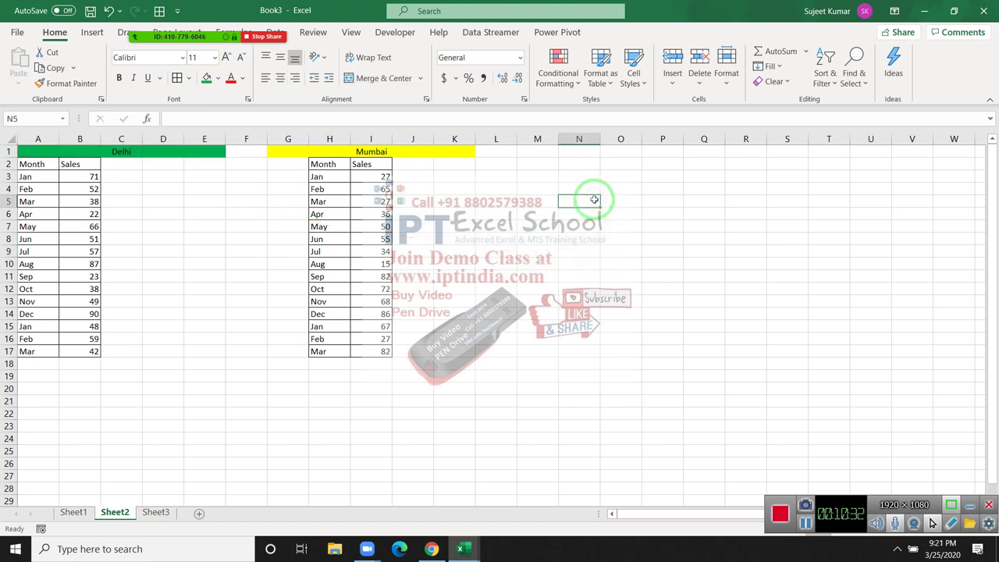
{"action": "left_click", "coordinate": [583, 166]}
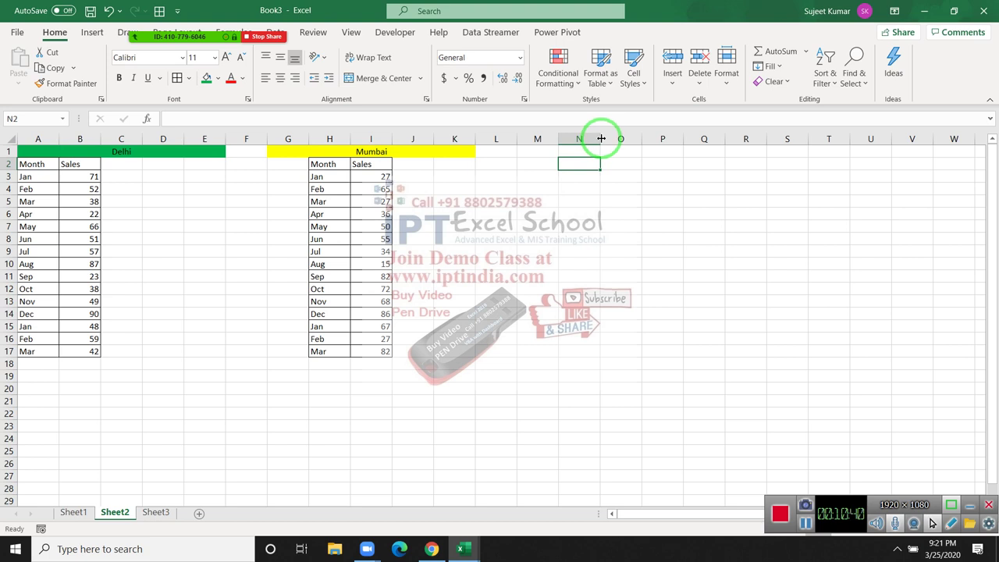
Step: Enter 1 in N1 and check the random formula behind a sales figure
{"action": "type", "text": "1"}
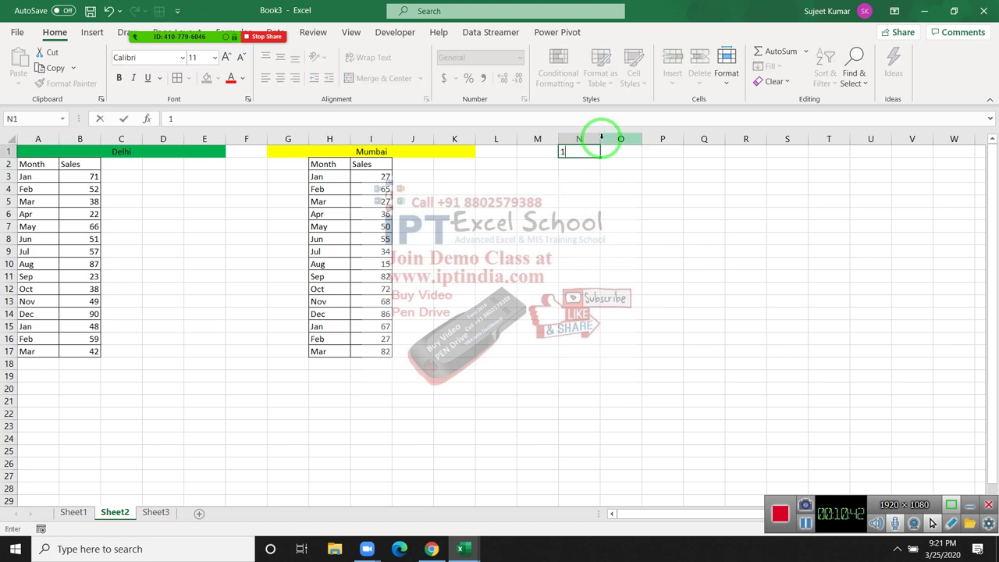
{"action": "key", "text": "Return"}
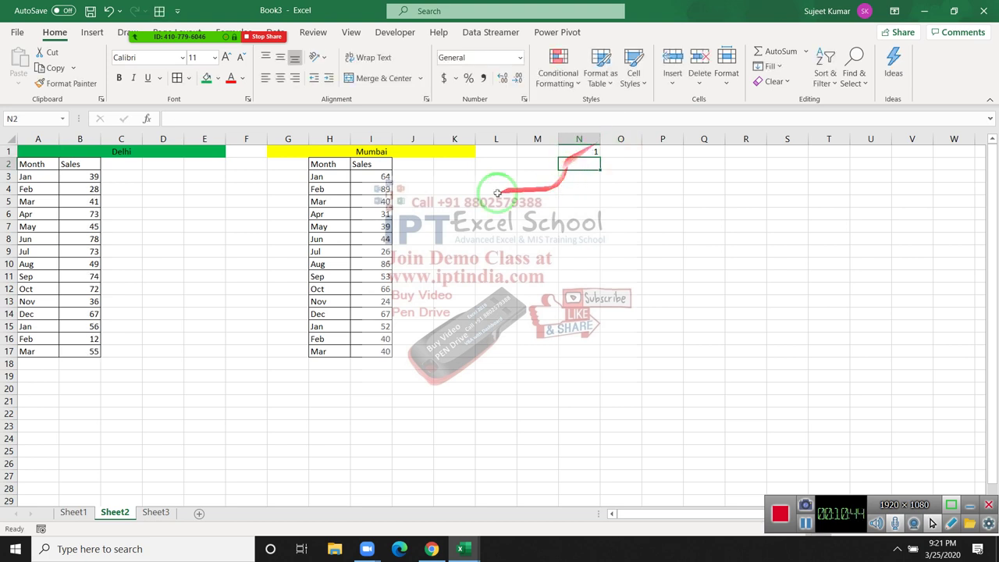
{"action": "left_click", "coordinate": [381, 201]}
Step: Copy both tables A2:I17 and paste them back as fixed values
{"action": "left_click_drag", "start_coordinate": [22, 165], "coordinate": [384, 354]}
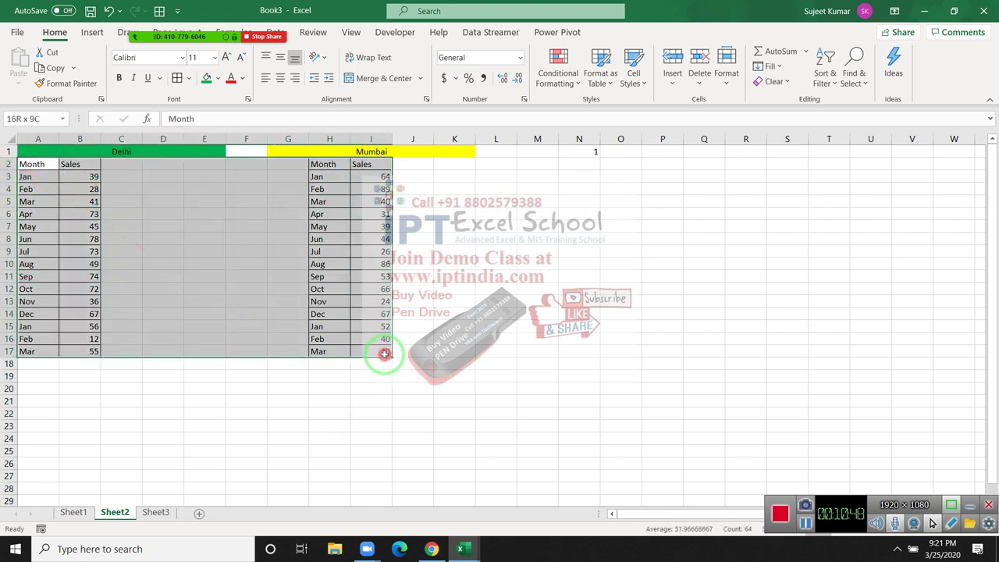
{"action": "key", "text": "ctrl+c"}
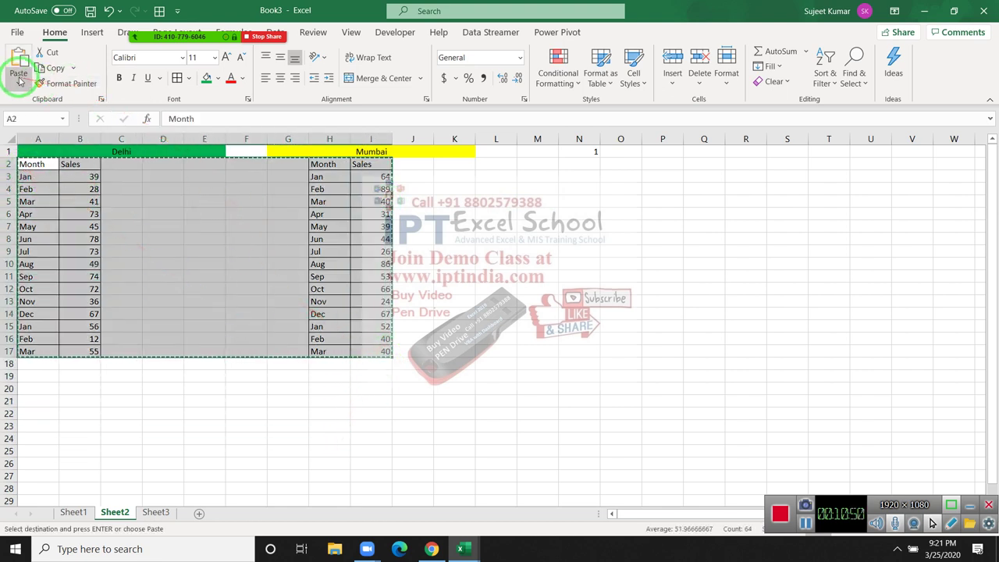
{"action": "left_click", "coordinate": [18, 81]}
{"action": "left_click", "coordinate": [16, 182]}
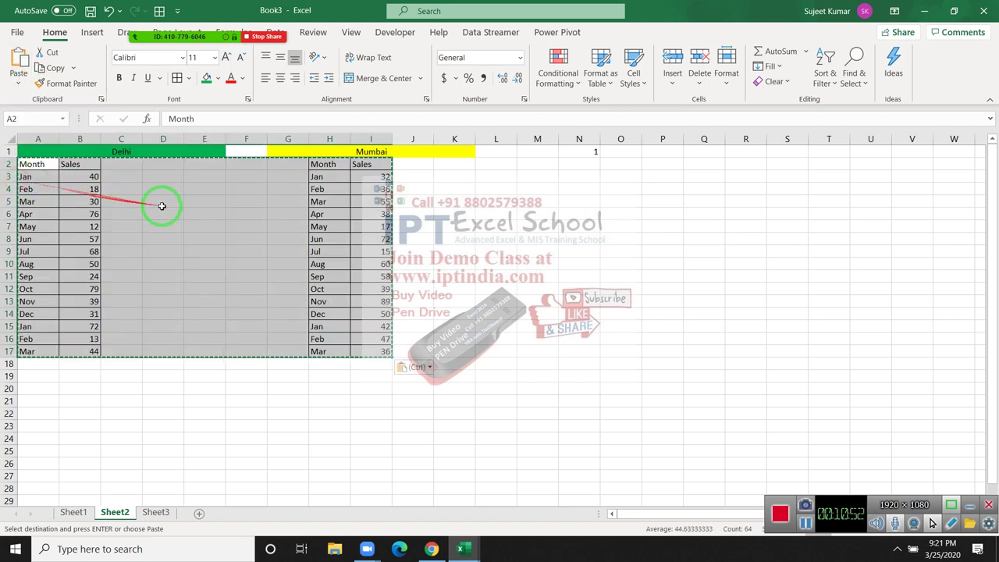
{"action": "left_click", "coordinate": [270, 206]}
{"action": "key", "text": "Escape"}
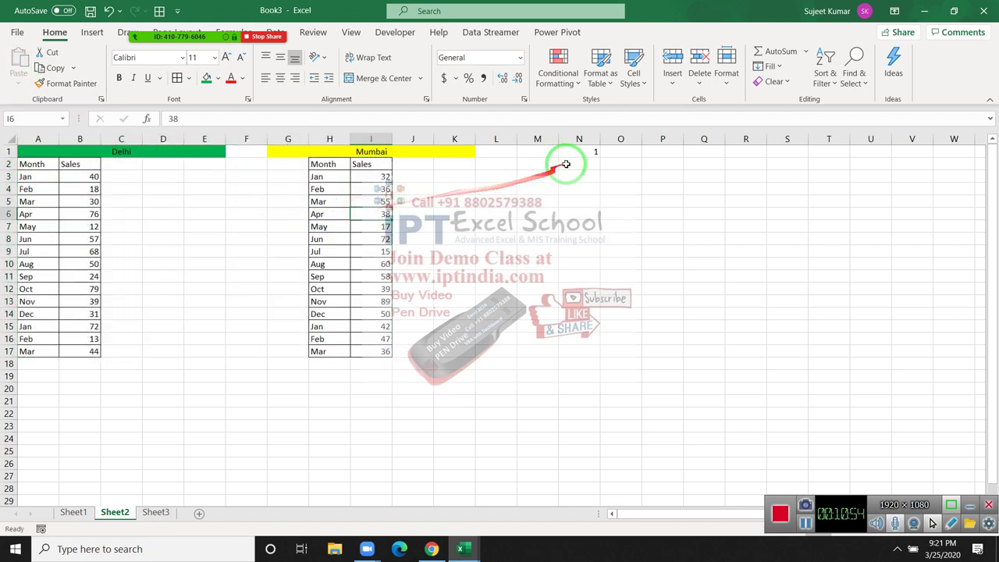
Step: Select the Delhi month and sales table A2:B17
{"action": "left_click", "coordinate": [588, 172]}
{"action": "left_click", "coordinate": [586, 165]}
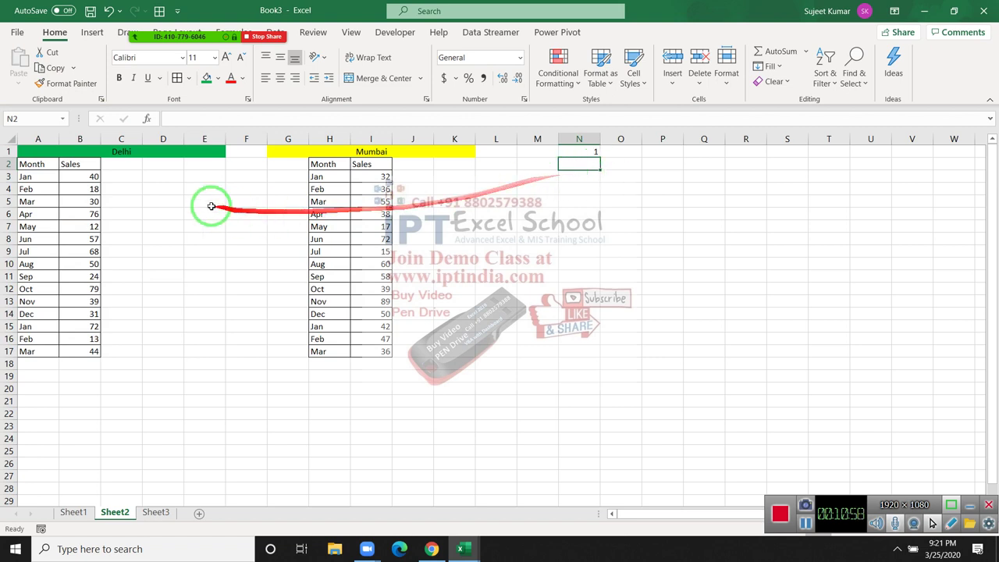
{"action": "left_click_drag", "start_coordinate": [27, 163], "coordinate": [68, 347]}
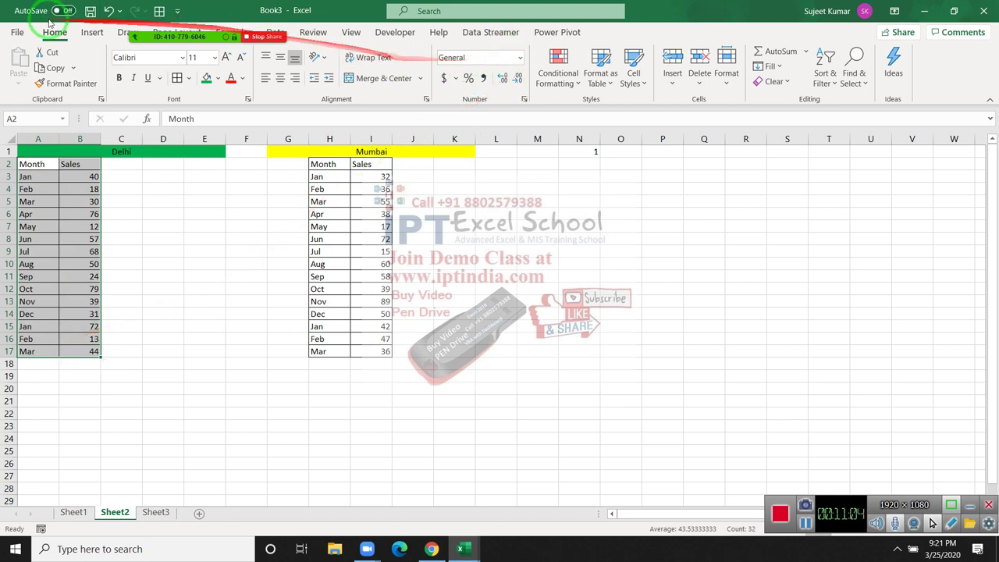
Step: Define the name 'Delhi' for the selected range A2:B17
{"action": "left_click", "coordinate": [136, 37]}
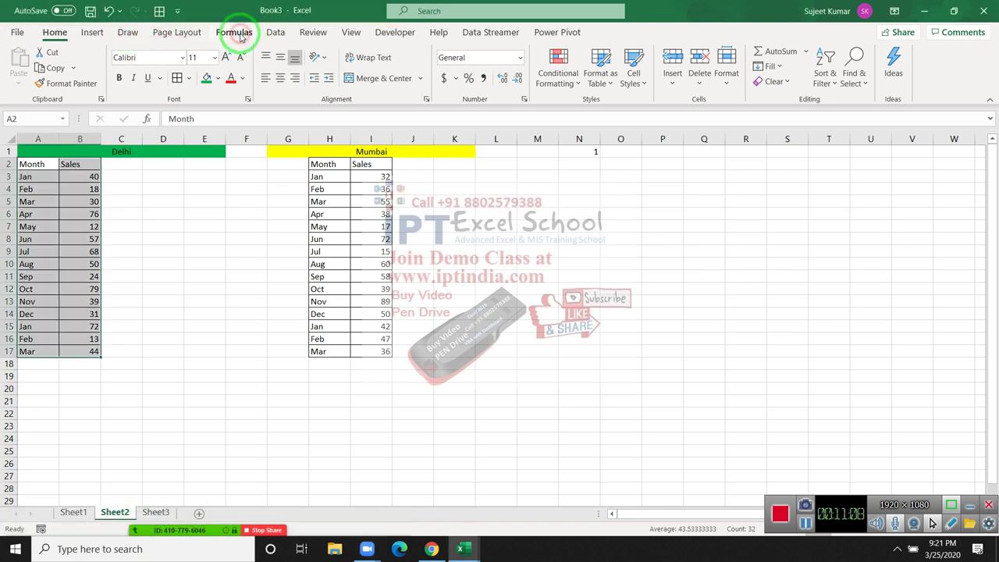
{"action": "left_click", "coordinate": [237, 33]}
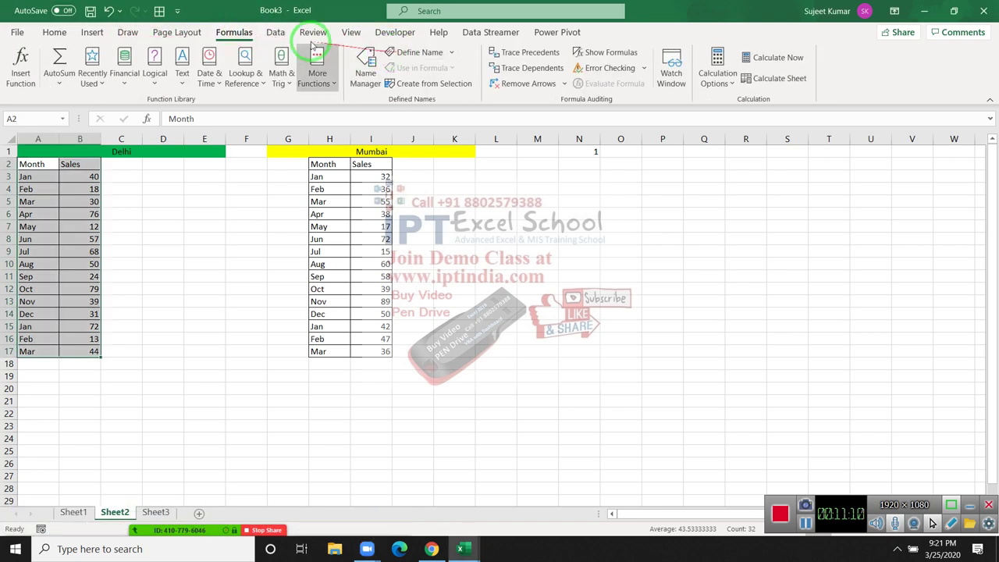
{"action": "left_click", "coordinate": [402, 52]}
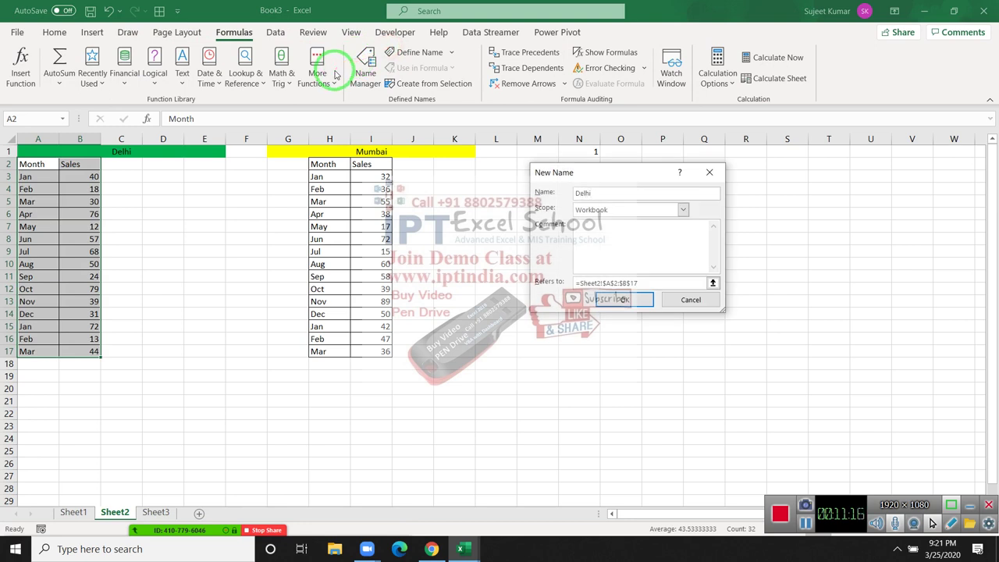
{"action": "key", "text": "Return"}
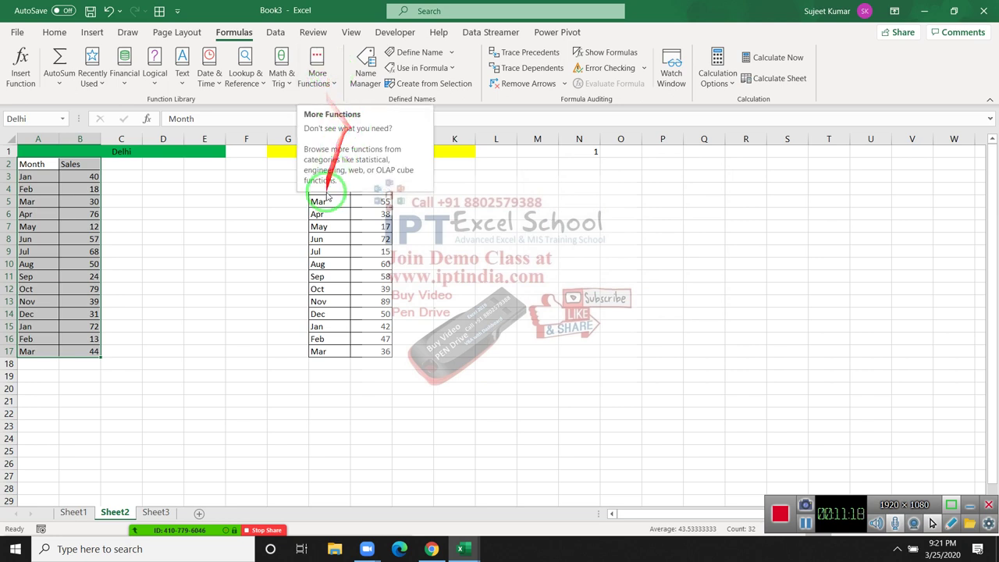
Step: Select H2:I17 and define it as 'Mumbai', then pick cell N2
{"action": "left_click", "coordinate": [327, 202]}
{"action": "left_click_drag", "start_coordinate": [326, 165], "coordinate": [364, 347]}
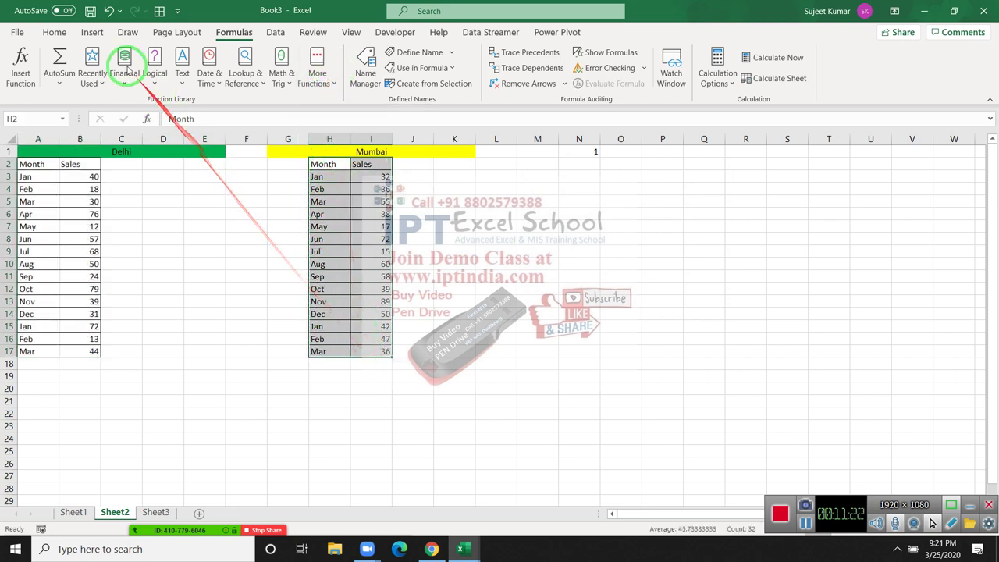
{"action": "left_click", "coordinate": [56, 32]}
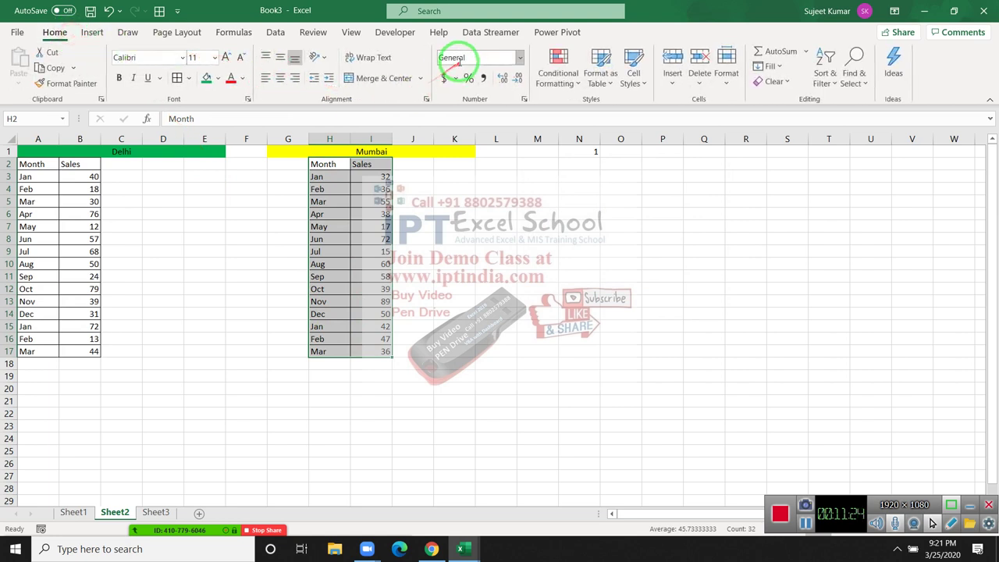
{"action": "left_click", "coordinate": [234, 32]}
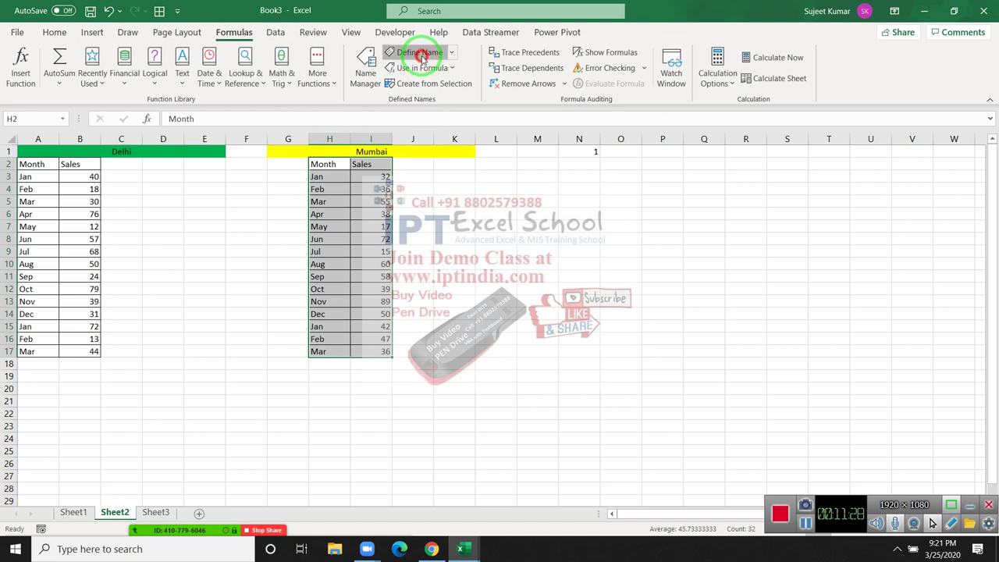
{"action": "left_click", "coordinate": [420, 54]}
{"action": "type", "text": "Mumbai"}
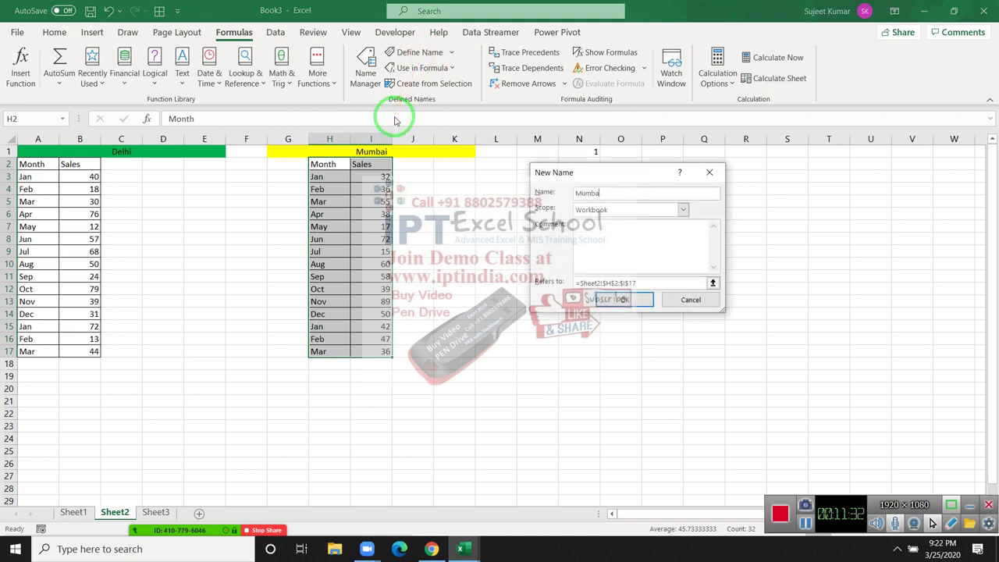
{"action": "left_click", "coordinate": [647, 301]}
{"action": "left_click", "coordinate": [580, 167]}
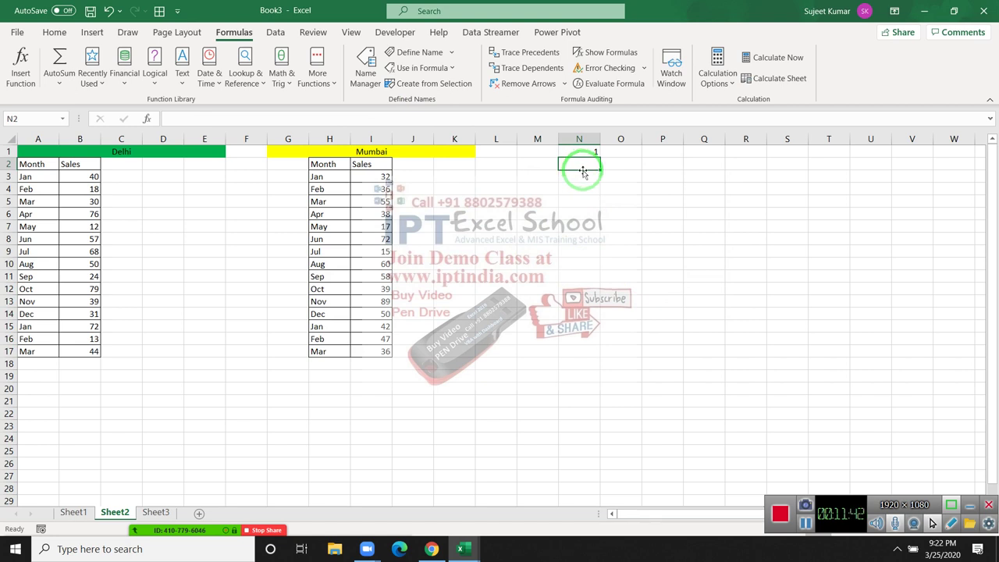
Step: Enter =CHOOSE(N1,Delhi,Mumbai) in N2
{"action": "type", "text": "=ch"}
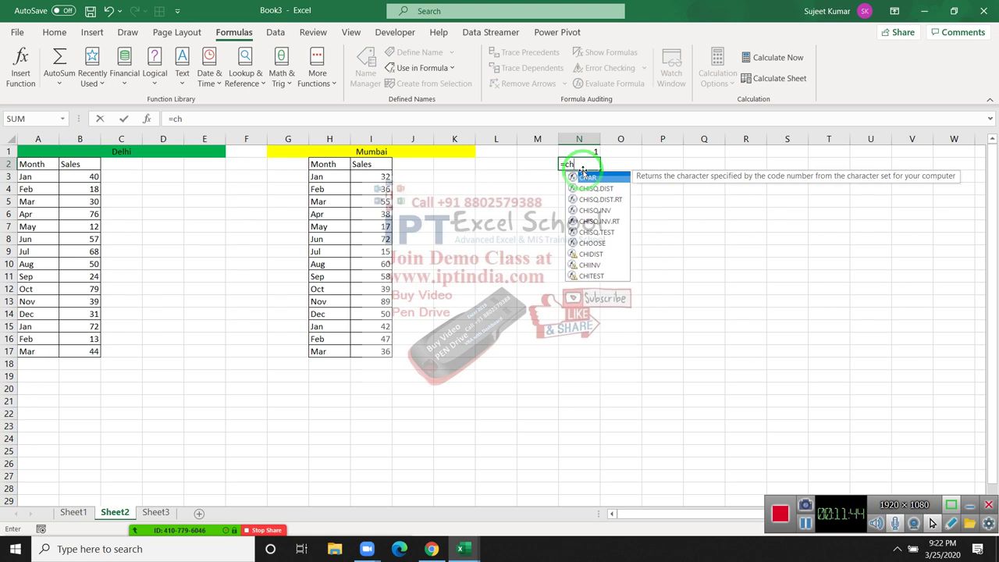
{"action": "type", "text": "oo"}
{"action": "key", "text": "Tab"}
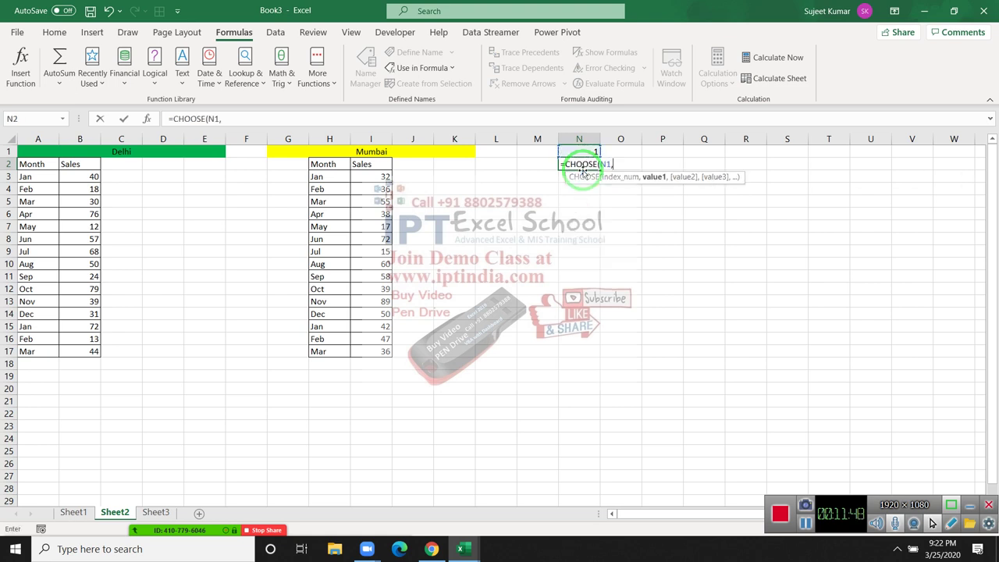
{"action": "type", "text": "delh"}
{"action": "key", "text": "Tab"}
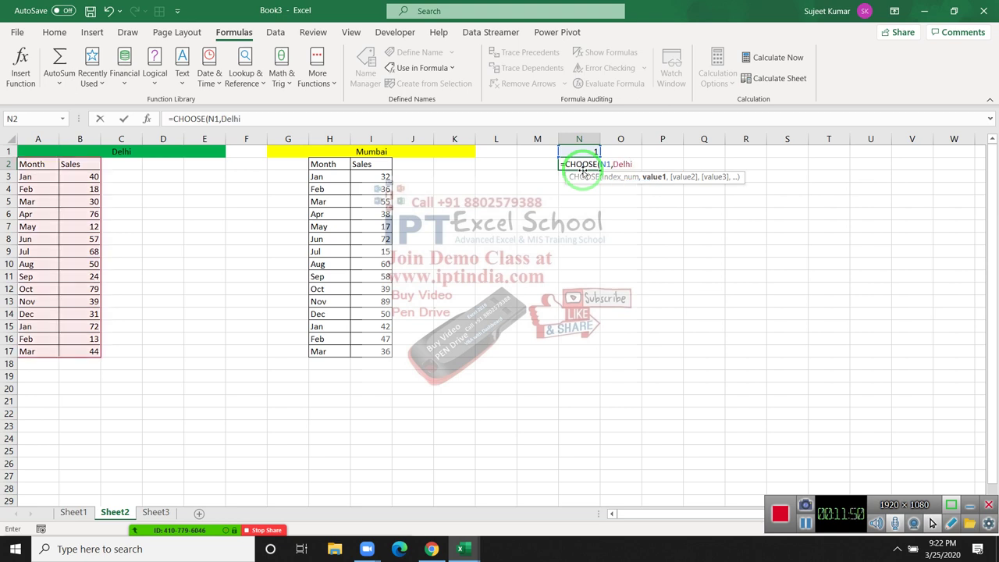
{"action": "type", "text": "mu"}
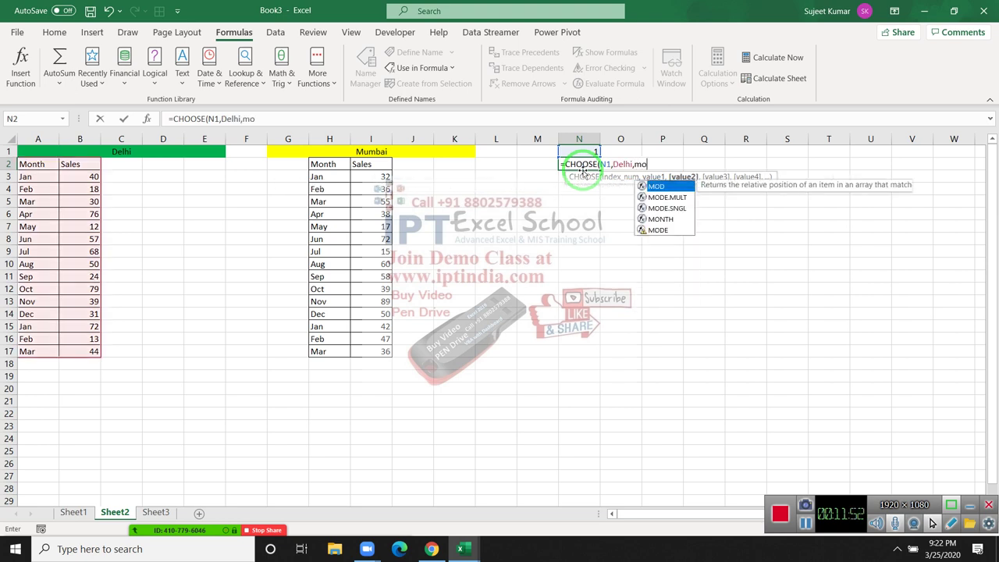
{"action": "type", "text": "m"}
{"action": "key", "text": "BackSpace"}
{"action": "key", "text": "BackSpace"}
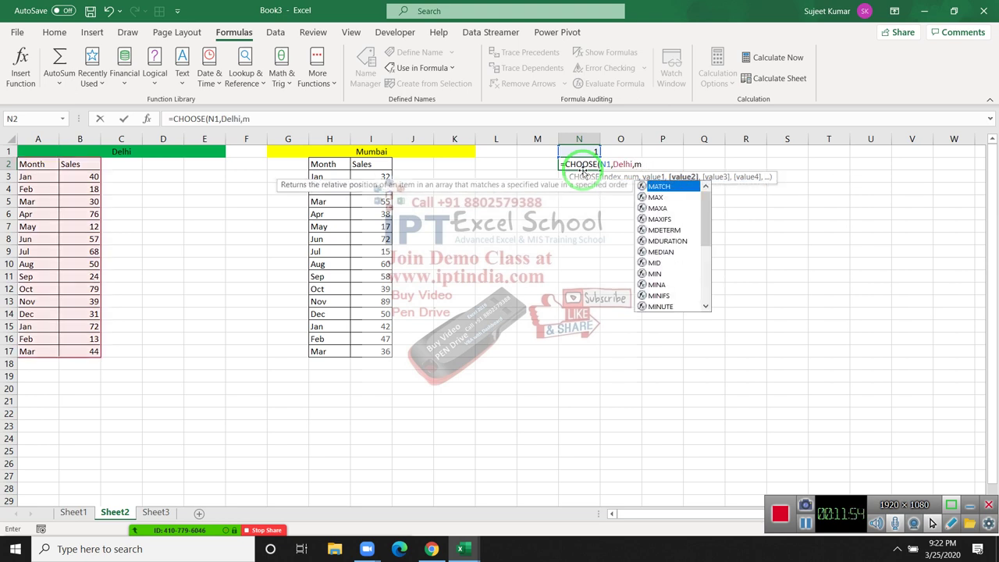
{"action": "type", "text": "mu"}
{"action": "key", "text": "BackSpace"}
{"action": "type", "text": "um"}
{"action": "key", "text": "Tab"}
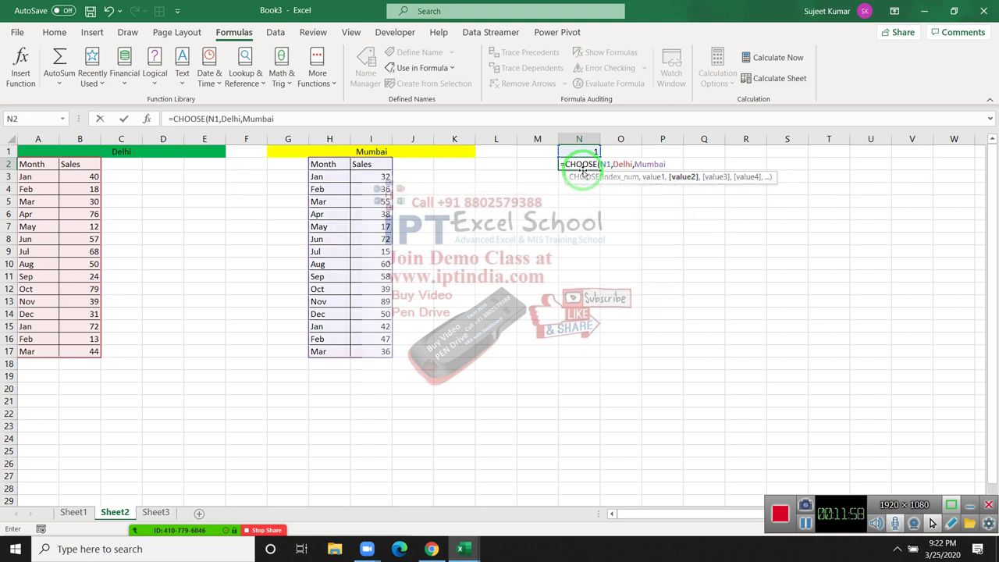
{"action": "type", "text": ")"}
{"action": "key", "text": "Return"}
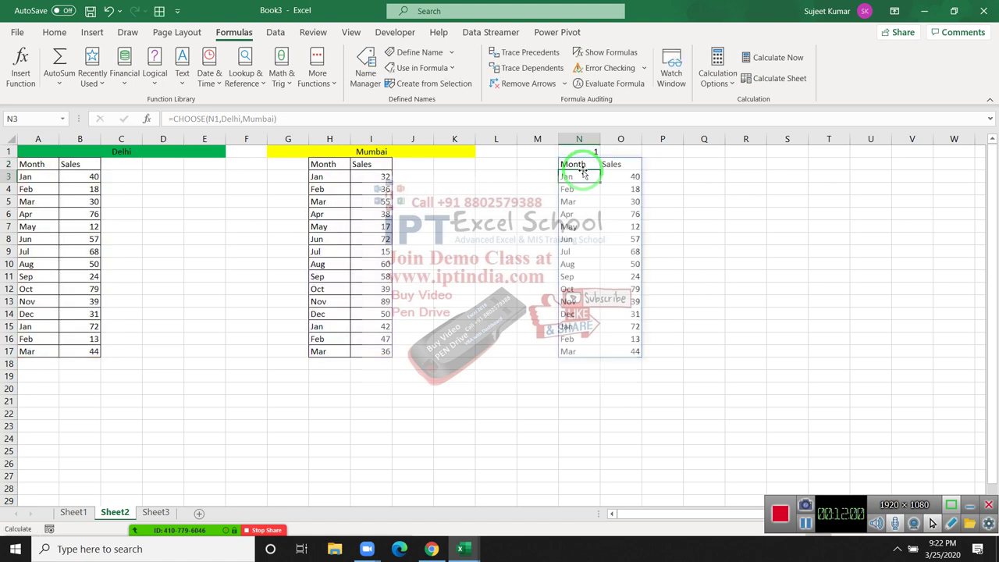
Step: Re-enter the CHOOSE formula as an array across N2:O17 with Ctrl+Shift+Enter
{"action": "left_click", "coordinate": [582, 168]}
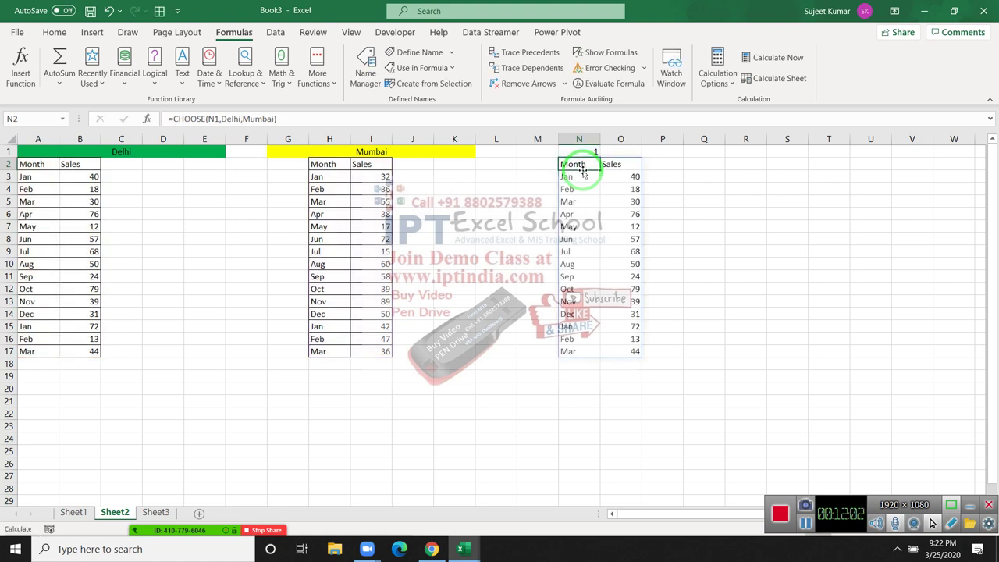
{"action": "key", "text": "Right"}
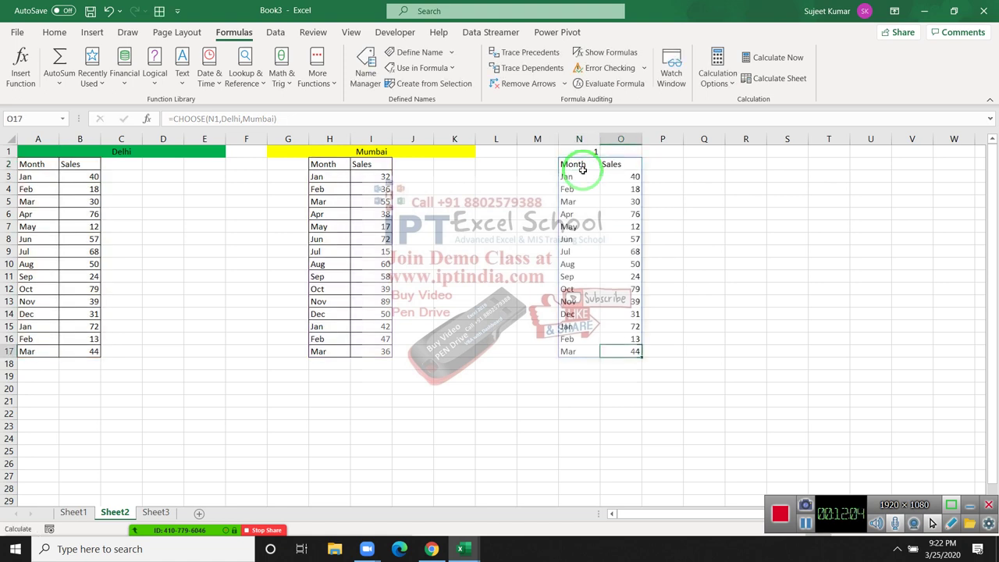
{"action": "key", "text": "Left"}
{"action": "left_click", "coordinate": [583, 168]}
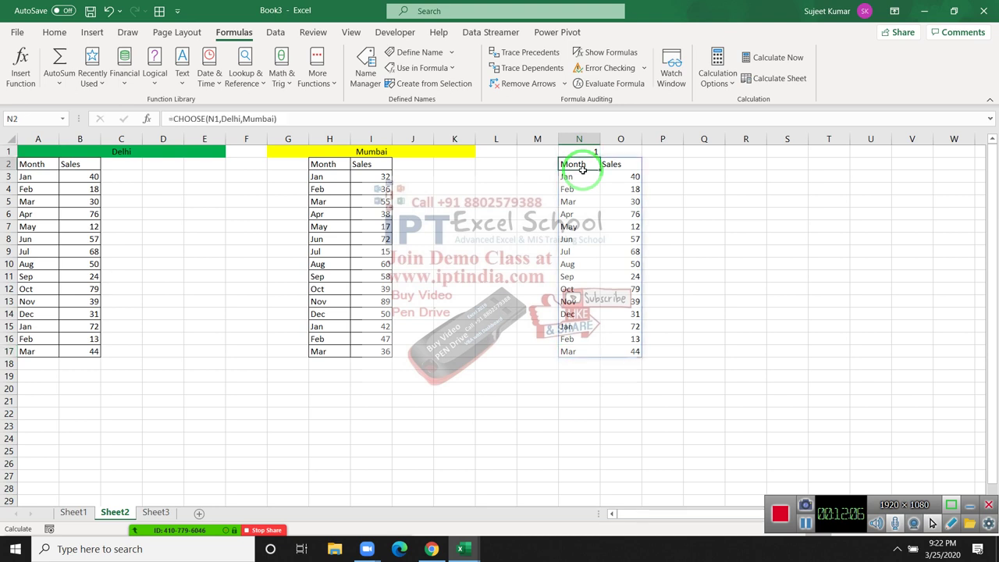
{"action": "key", "text": "shift+Right"}
{"action": "key", "text": "shift+Down"}
{"action": "key", "text": "shift+Down"}
{"action": "key", "text": "shift+Down"}
{"action": "key", "text": "shift+Down"}
{"action": "key", "text": "shift+Down"}
{"action": "key", "text": "shift+Down"}
{"action": "key", "text": "shift+Down"}
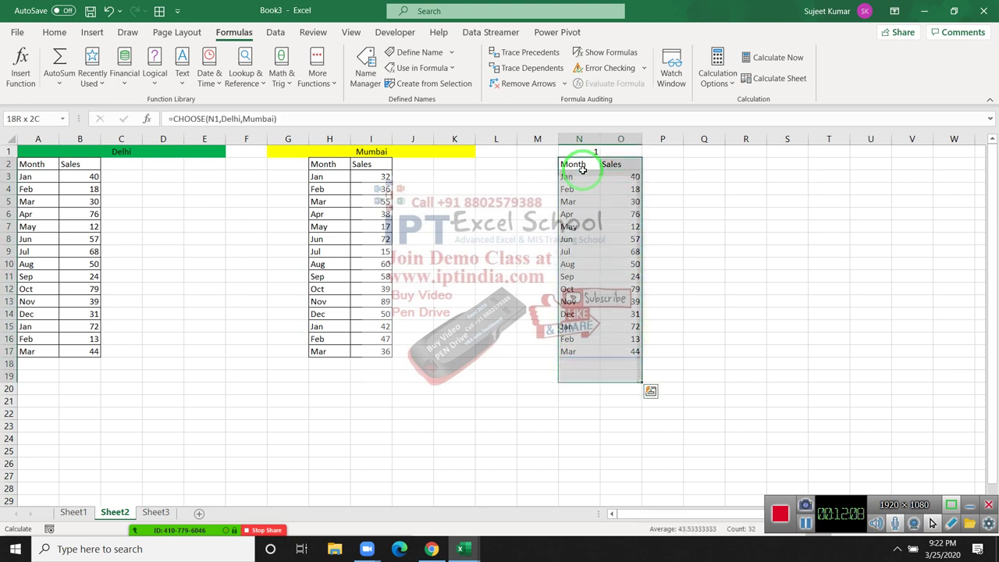
{"action": "key", "text": "shift+Up"}
{"action": "key", "text": "shift+Up"}
{"action": "key", "text": "F2"}
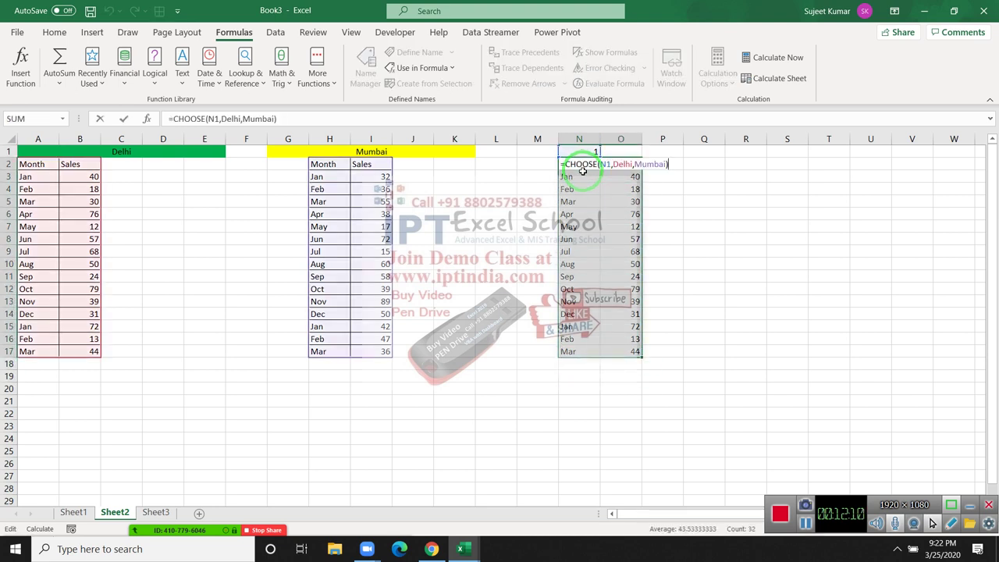
{"action": "key", "text": "ctrl+shift+Return"}
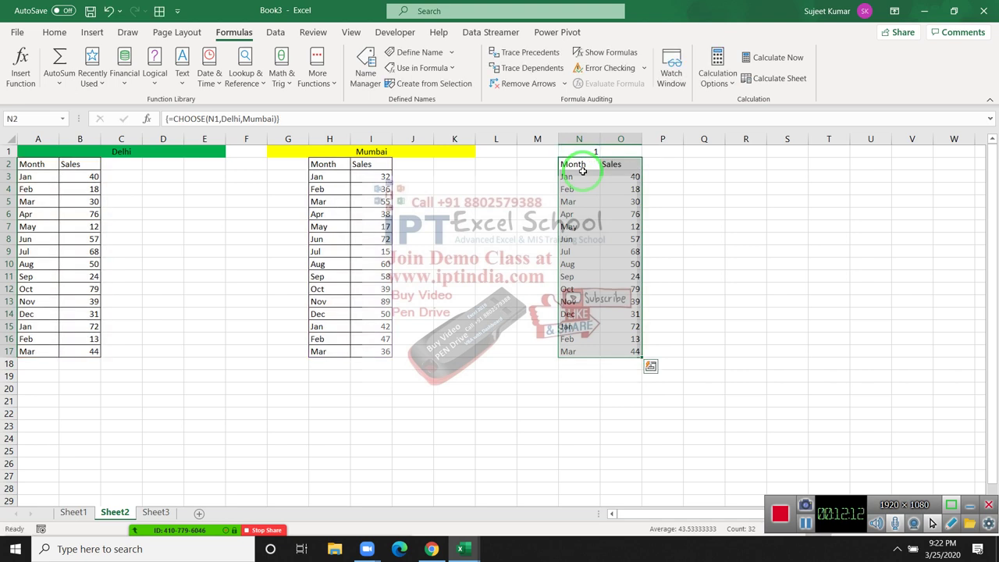
Step: Test the switch by setting N1 to 2, then 1, then back to 2
{"action": "left_click", "coordinate": [454, 264]}
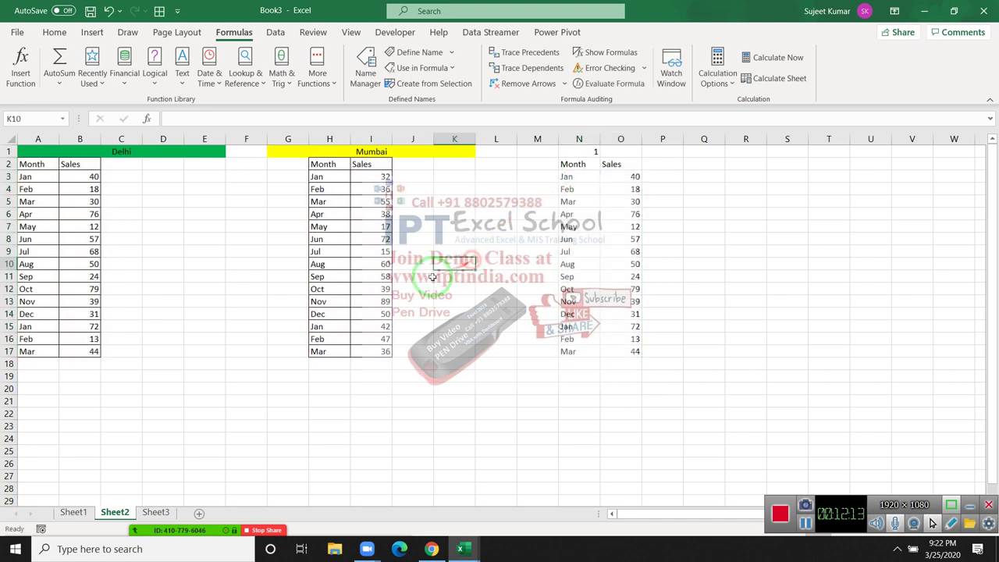
{"action": "left_click", "coordinate": [569, 165]}
{"action": "left_click", "coordinate": [578, 151]}
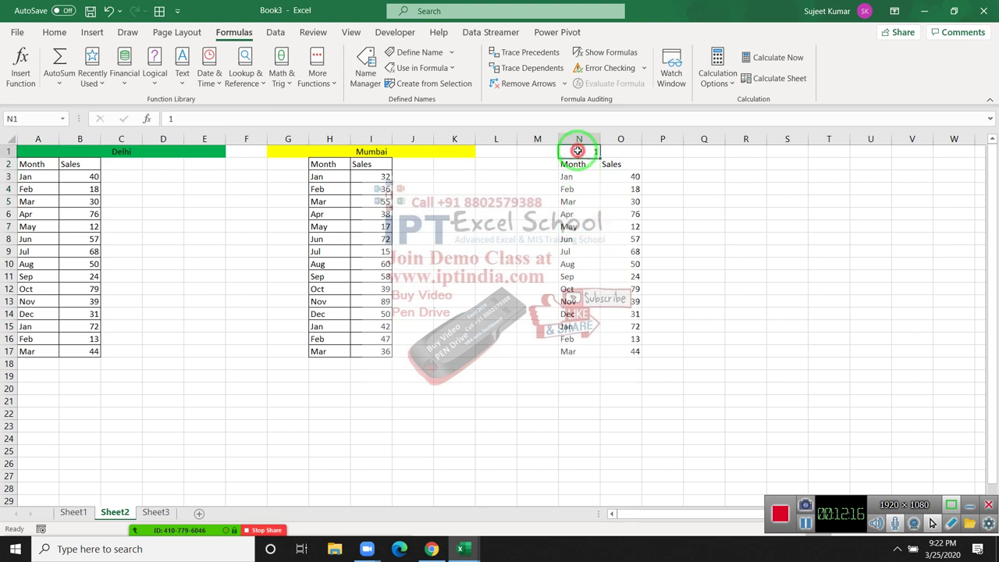
{"action": "type", "text": "2"}
{"action": "key", "text": "Return"}
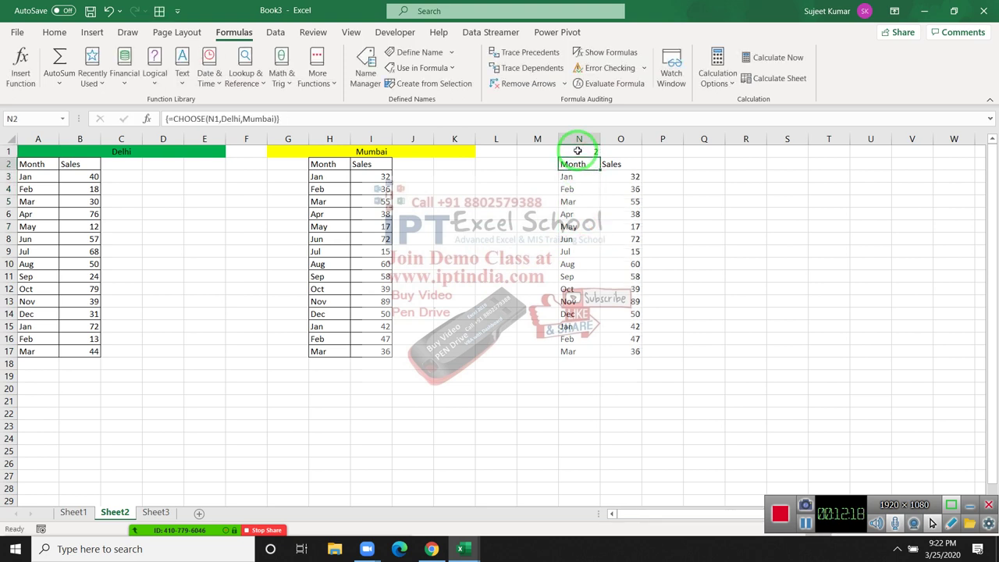
{"action": "left_click", "coordinate": [577, 151]}
{"action": "type", "text": "1"}
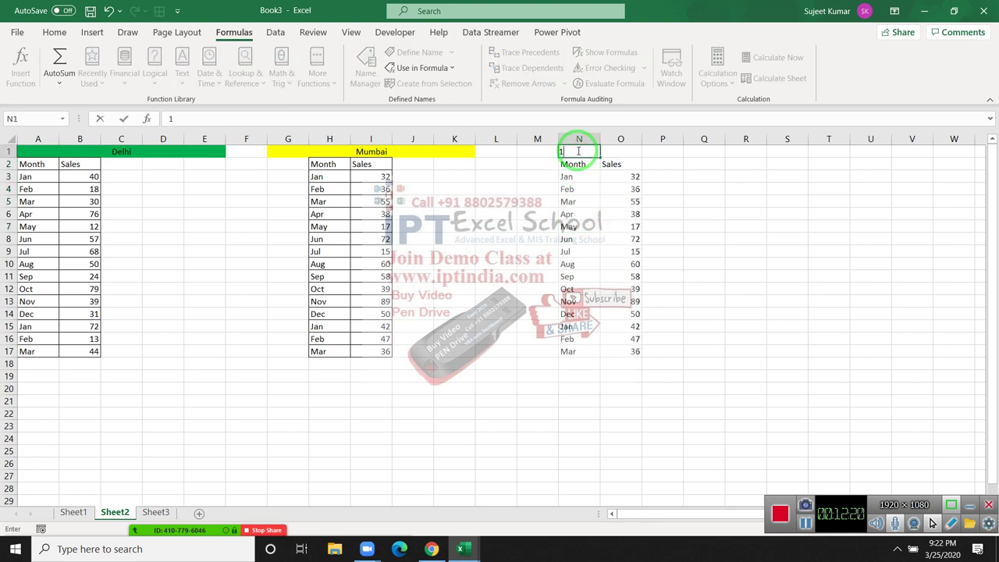
{"action": "key", "text": "Return"}
{"action": "left_click", "coordinate": [578, 151]}
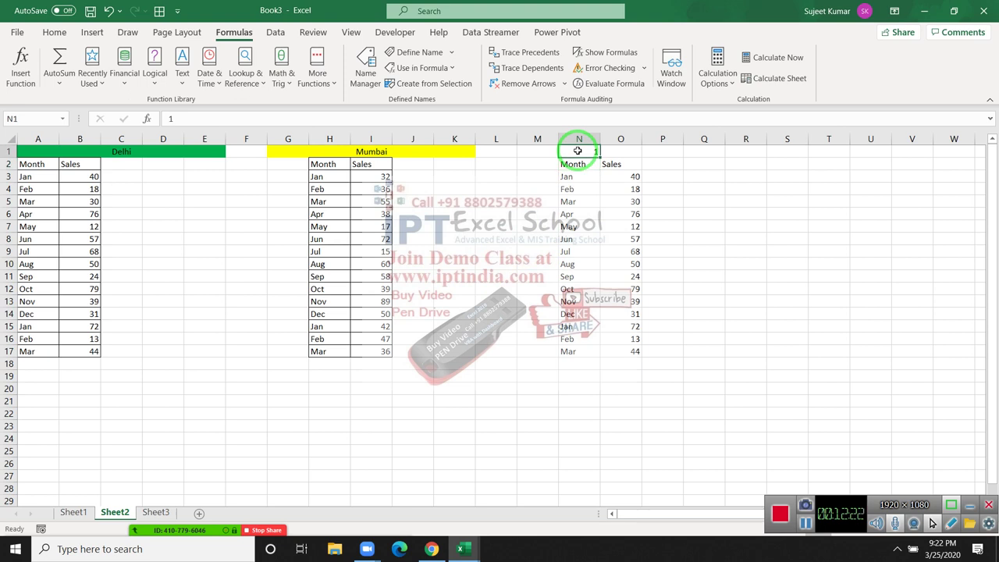
{"action": "type", "text": "2"}
{"action": "key", "text": "Return"}
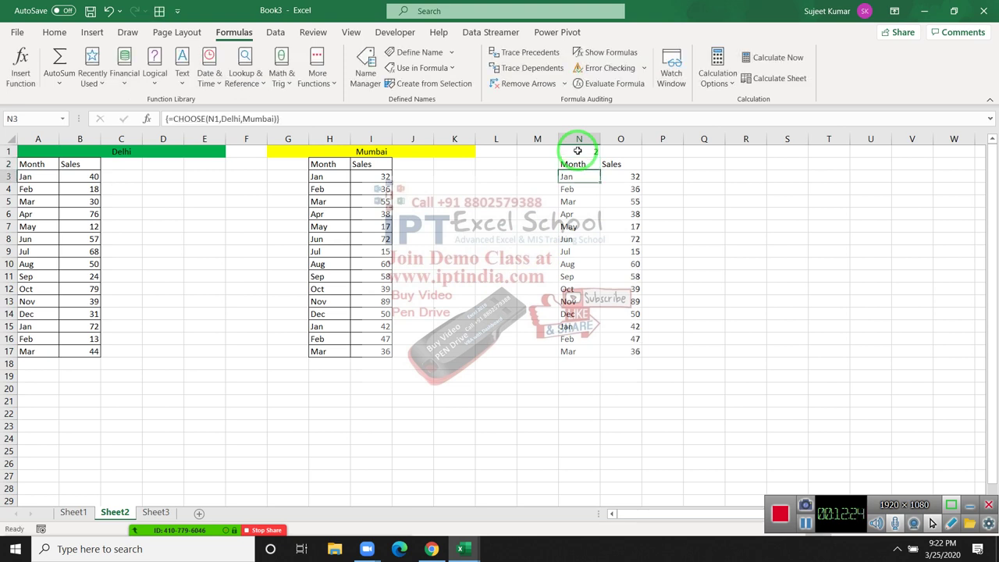
Step: Select the whole N2:O17 result table
{"action": "key", "text": "Right"}
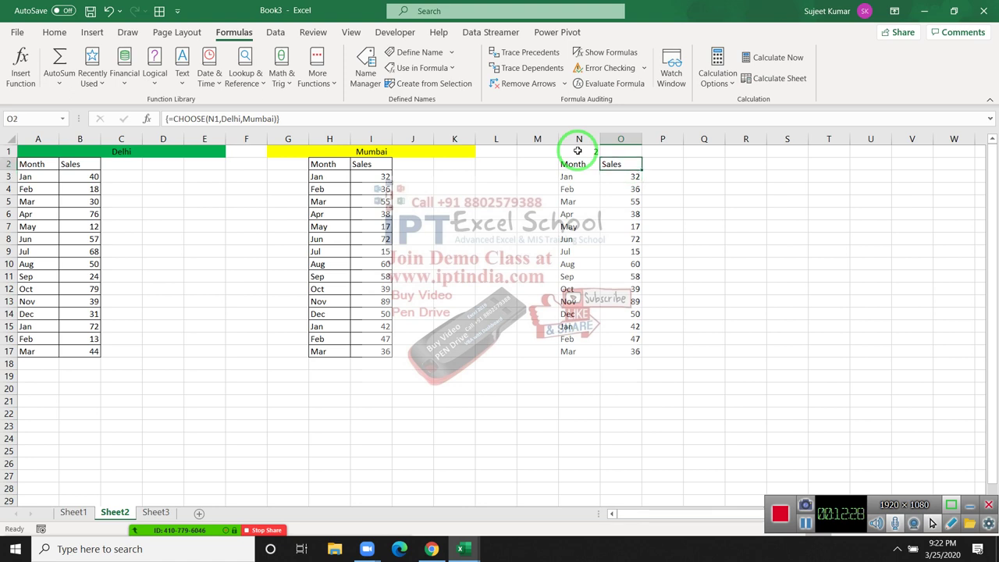
{"action": "key", "text": "Left"}
{"action": "key", "text": "shift+Right"}
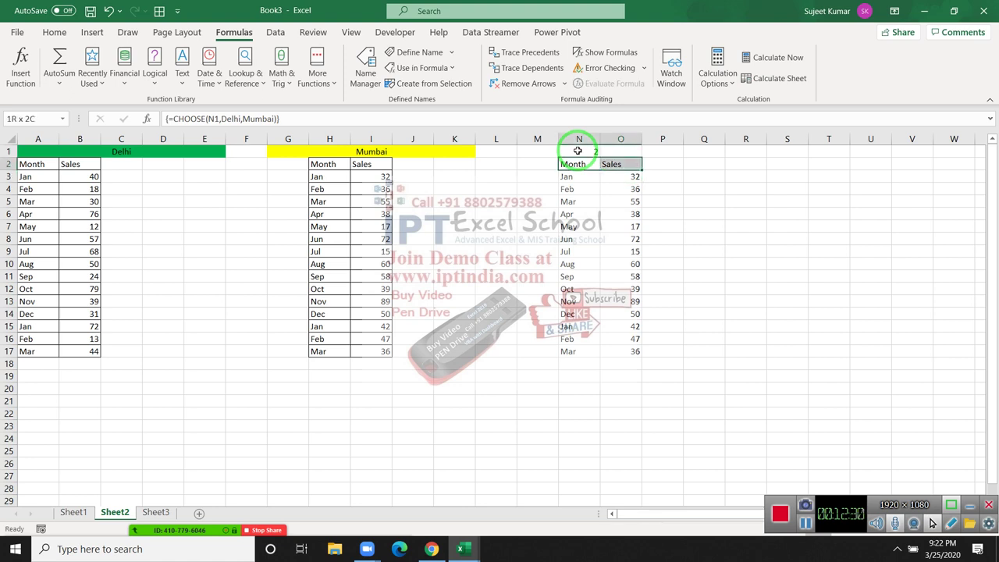
{"action": "key", "text": "ctrl+shift+Down"}
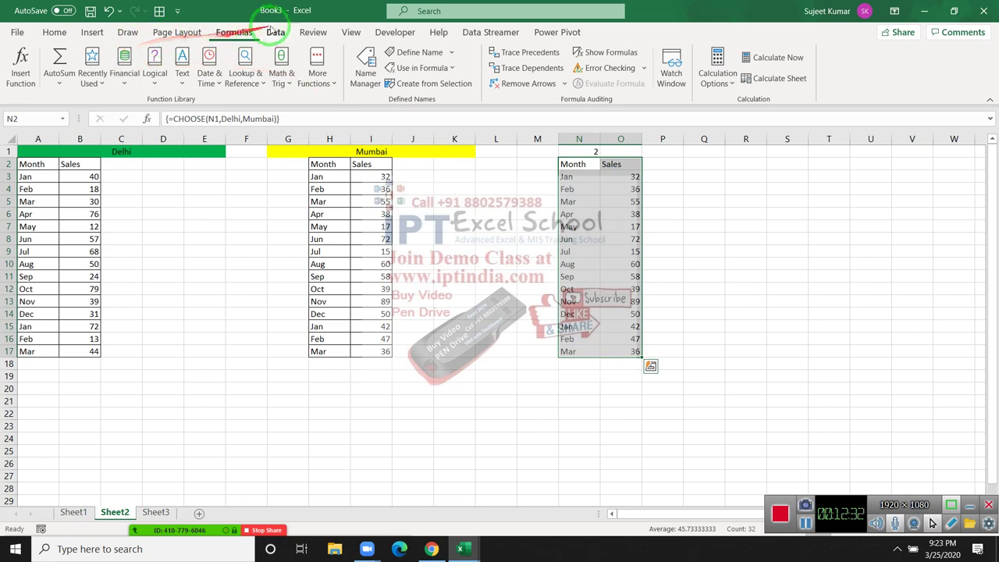
Step: Insert a clustered column chart of N2:O17 and drag it beside the Delhi table
{"action": "left_click", "coordinate": [91, 36]}
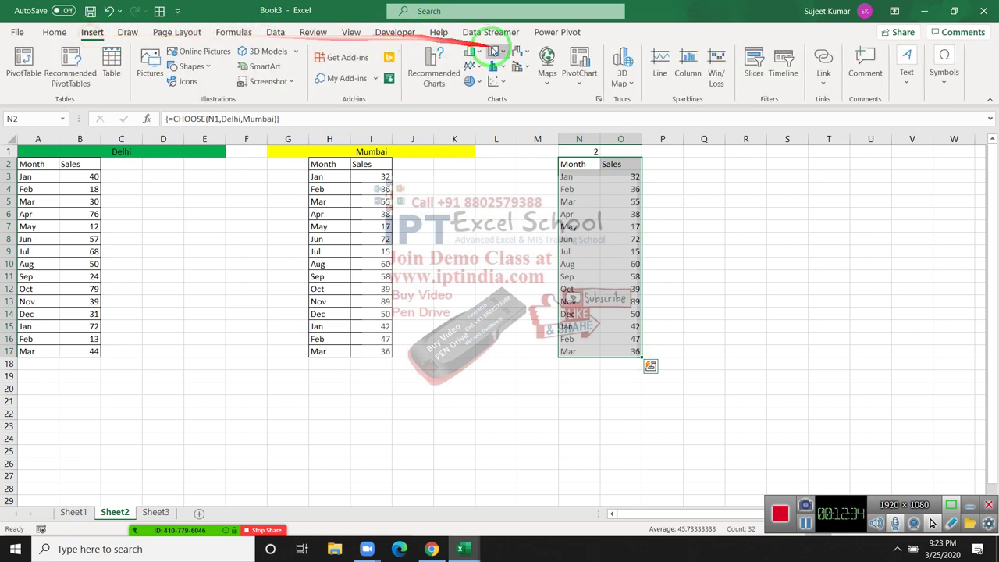
{"action": "left_click", "coordinate": [471, 51]}
{"action": "left_click", "coordinate": [481, 95]}
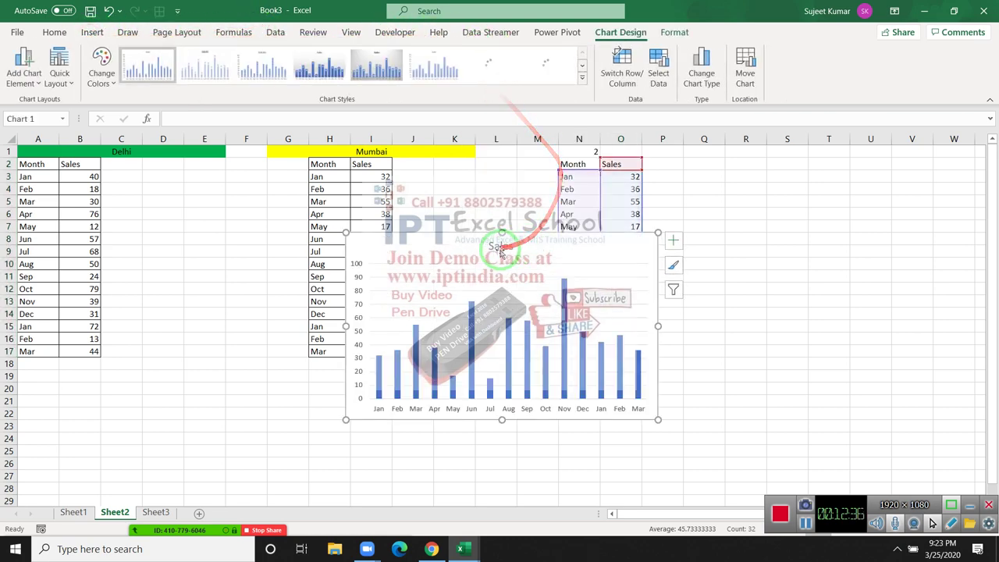
{"action": "mouse_move", "coordinate": [453, 262]}
{"action": "left_mouse_down"}
{"action": "mouse_move", "coordinate": [260, 208]}
{"action": "mouse_move", "coordinate": [250, 183]}
{"action": "left_mouse_up"}
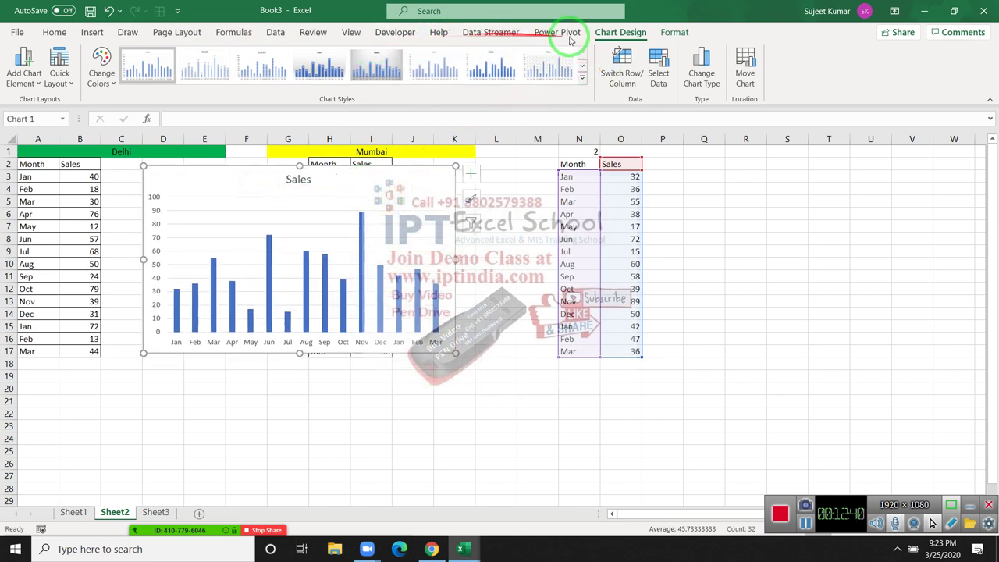
Step: Draw a Form Control option button labelled Delhi at the chart's top-left
{"action": "left_click", "coordinate": [396, 32]}
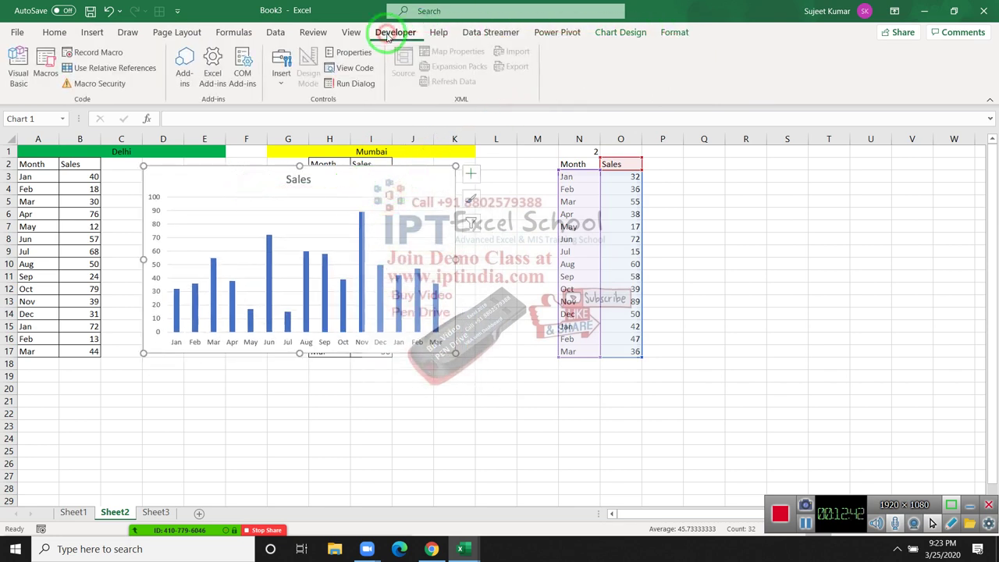
{"action": "left_click", "coordinate": [282, 78]}
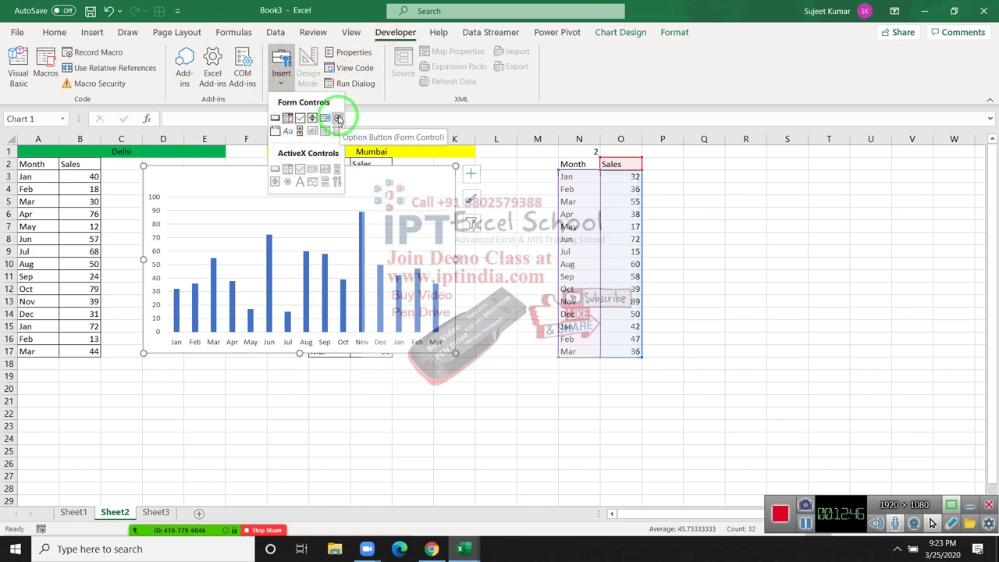
{"action": "left_click", "coordinate": [339, 117]}
{"action": "left_click_drag", "start_coordinate": [156, 170], "coordinate": [210, 184]}
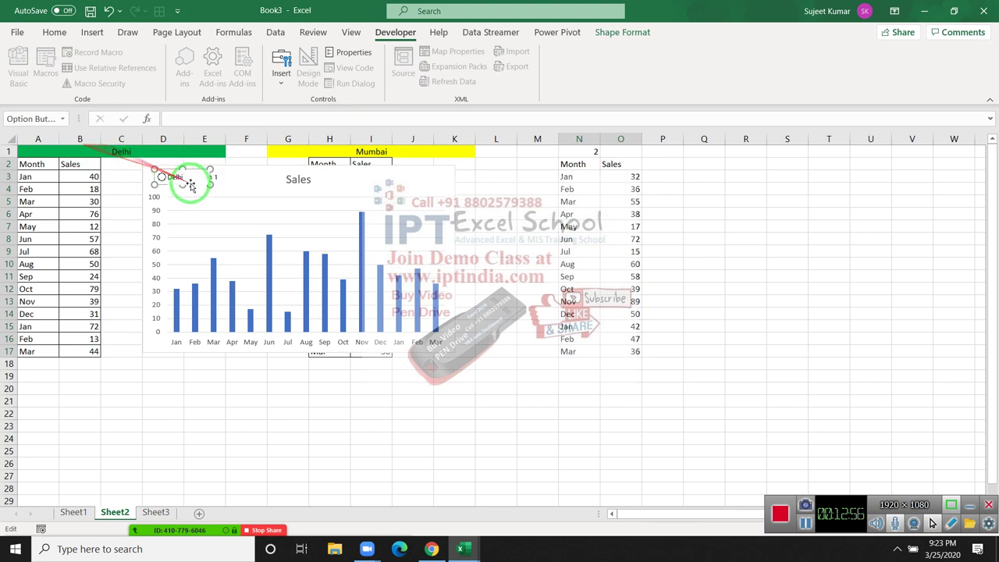
{"action": "left_click", "coordinate": [239, 185]}
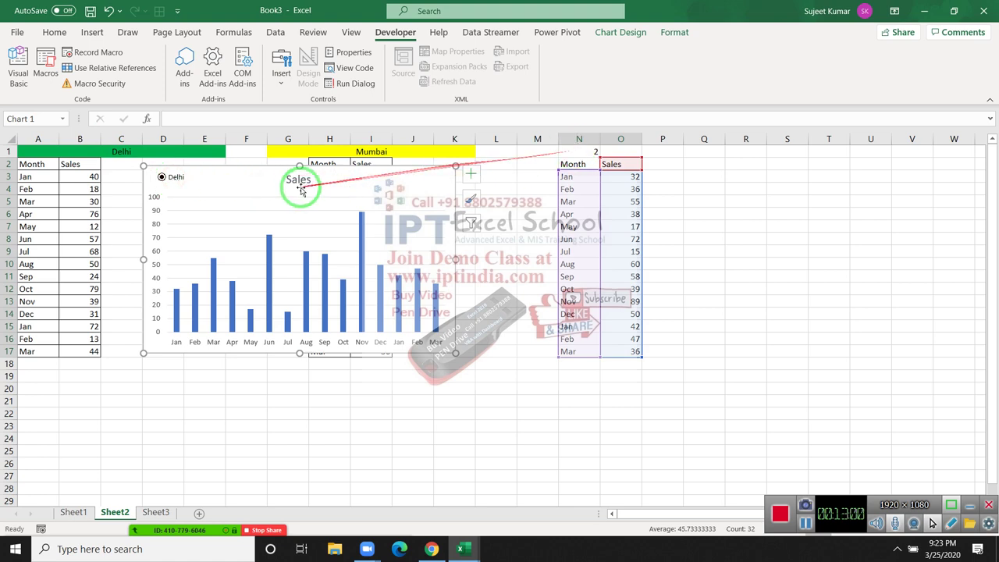
Step: Format the Delhi option button with 3-D shading and cell link $N$1
{"action": "right_click", "coordinate": [179, 177]}
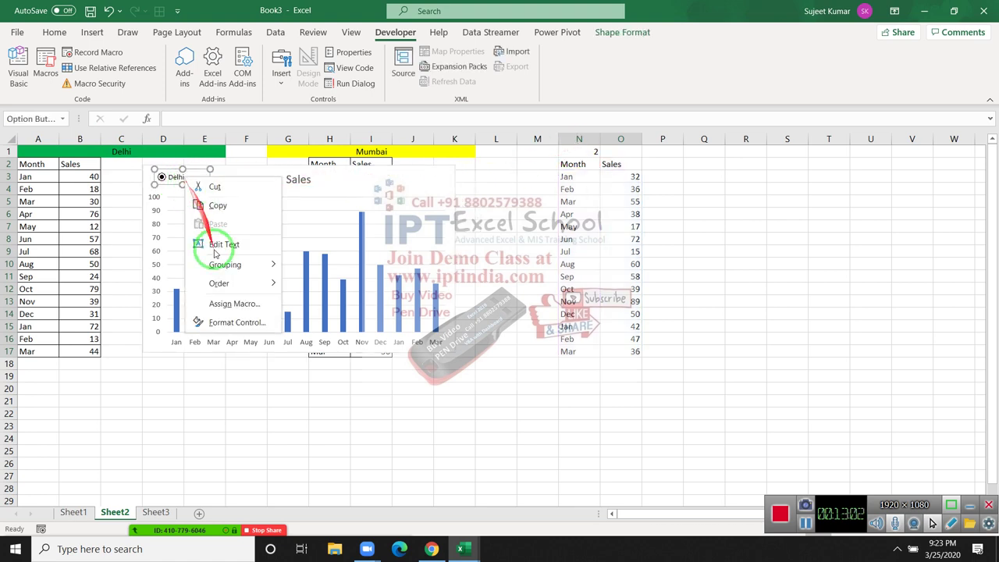
{"action": "left_click", "coordinate": [237, 322]}
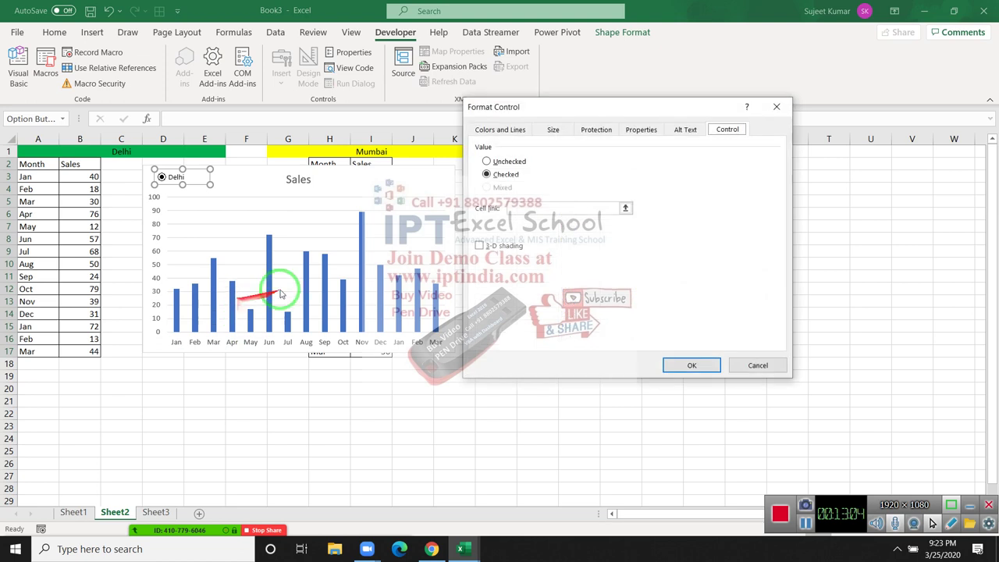
{"action": "left_click_drag", "start_coordinate": [631, 115], "coordinate": [785, 83]}
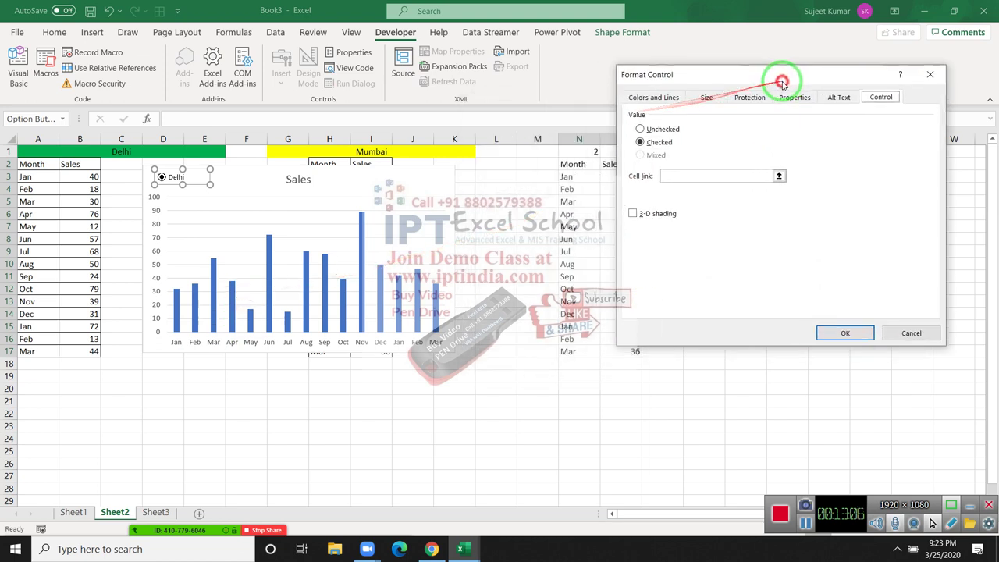
{"action": "left_click", "coordinate": [657, 214]}
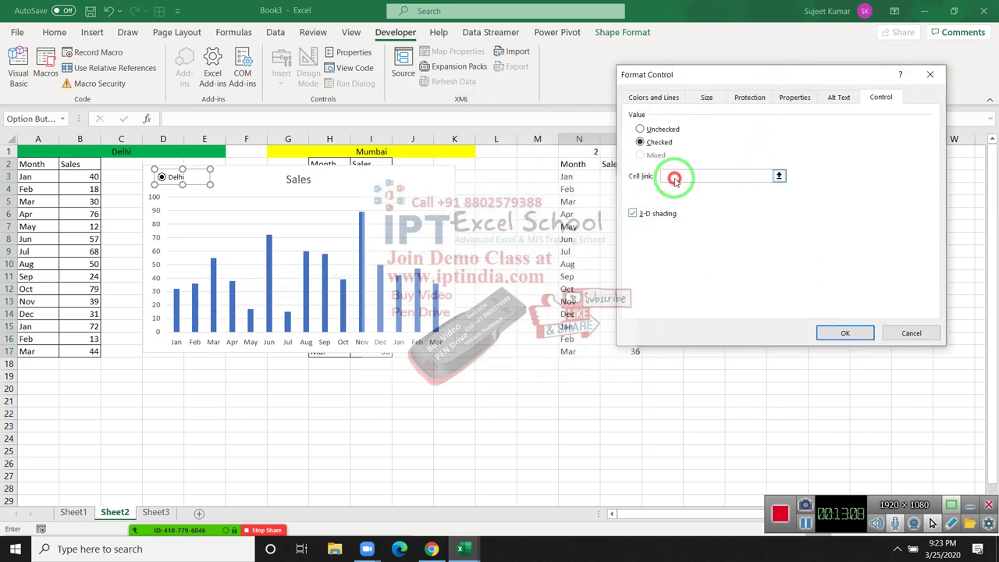
{"action": "left_click", "coordinate": [587, 150]}
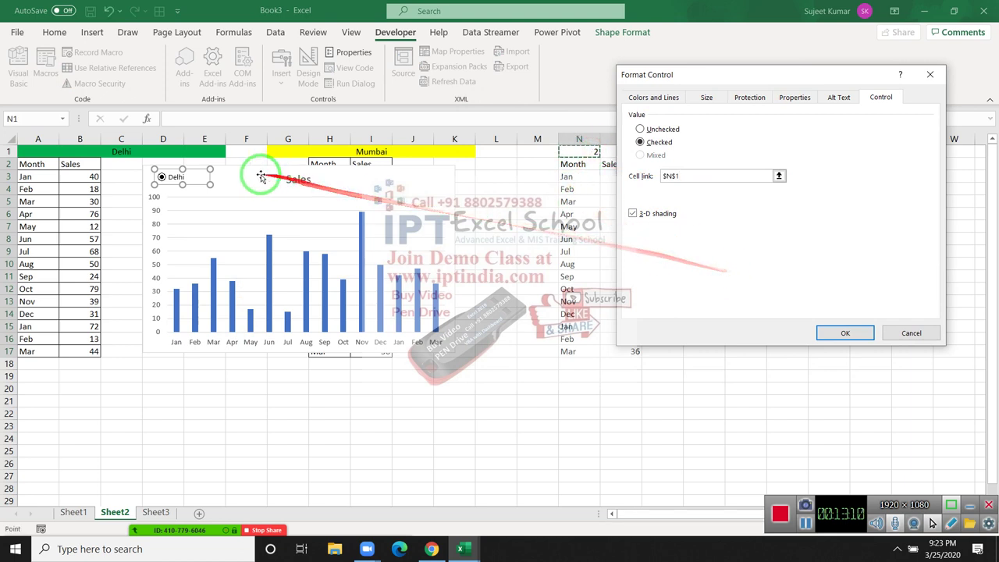
{"action": "left_click", "coordinate": [834, 328]}
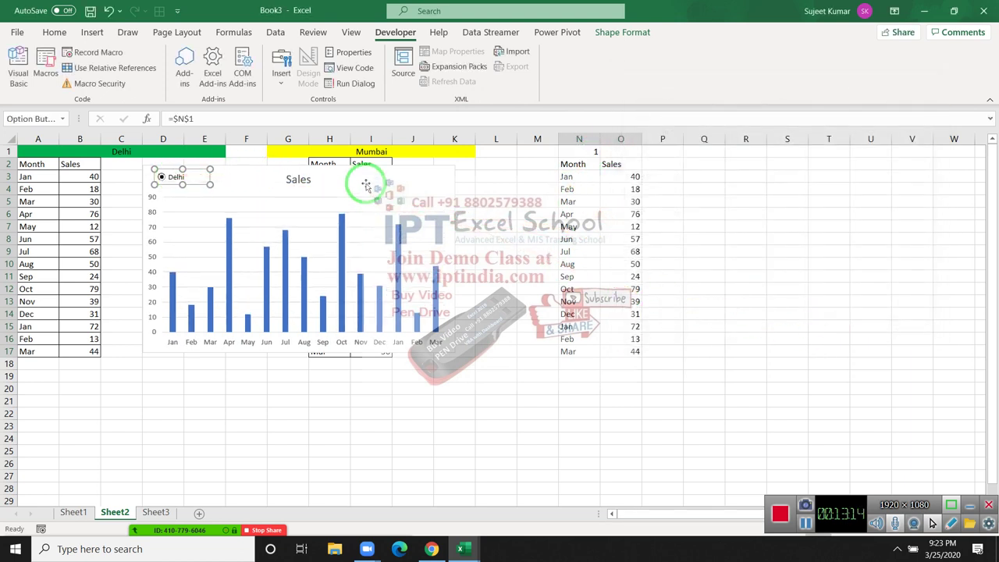
Step: Label the second option button 'Mumbai' beside Delhi
{"action": "left_click", "coordinate": [219, 179]}
{"action": "left_click", "coordinate": [174, 181]}
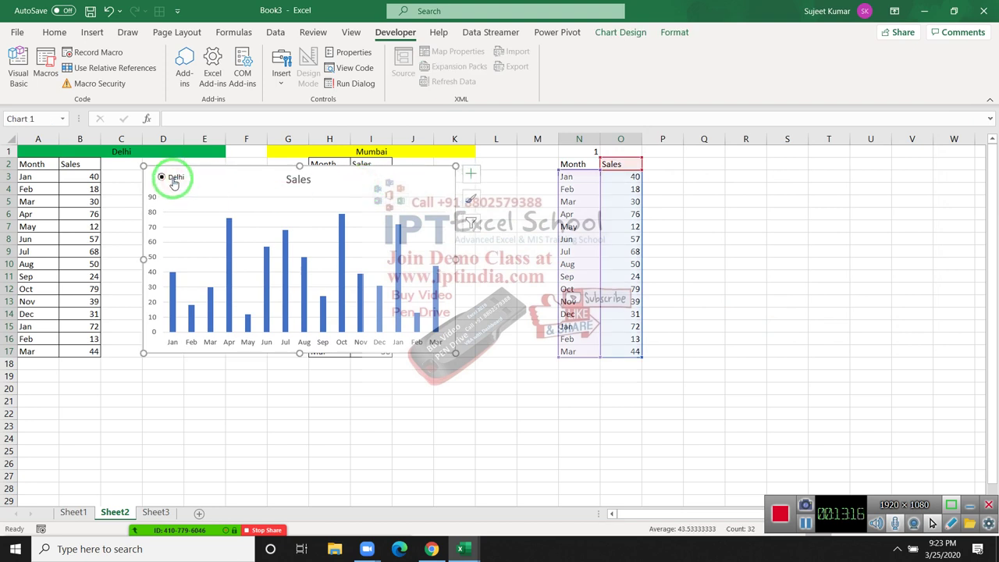
{"action": "right_click", "coordinate": [175, 182]}
{"action": "key", "text": "Escape"}
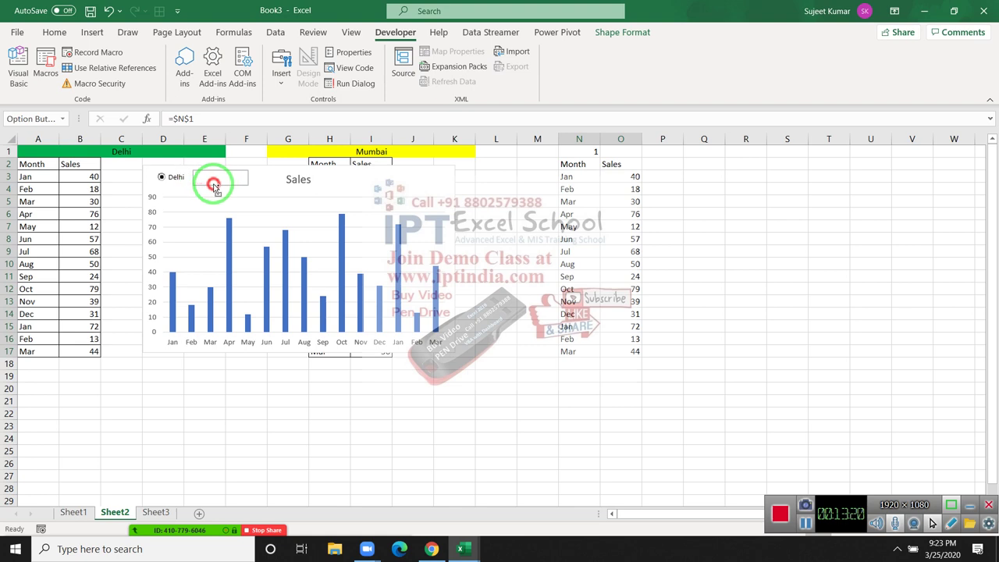
{"action": "left_click", "coordinate": [211, 178]}
{"action": "type", "text": "Mumbai"}
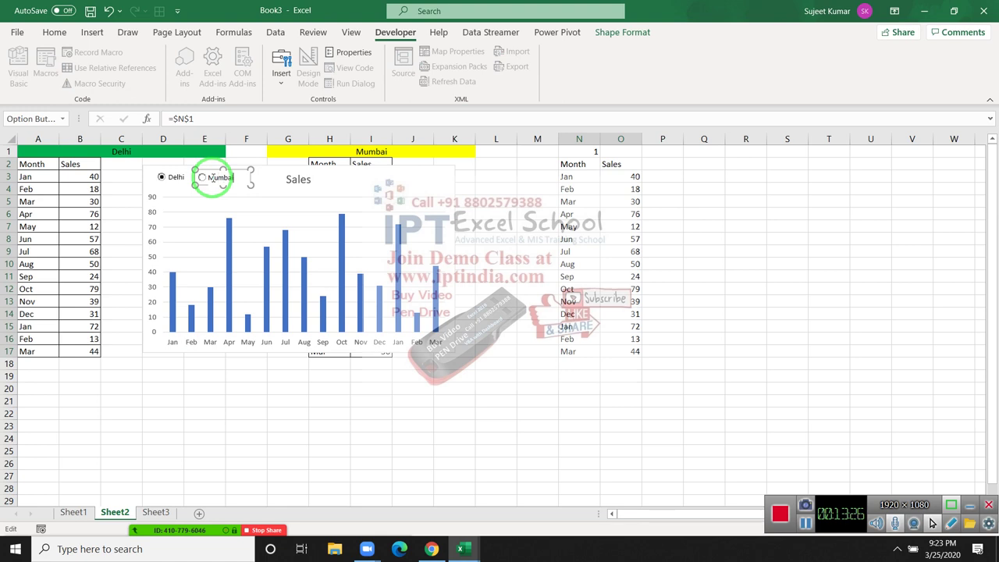
{"action": "left_click", "coordinate": [353, 182]}
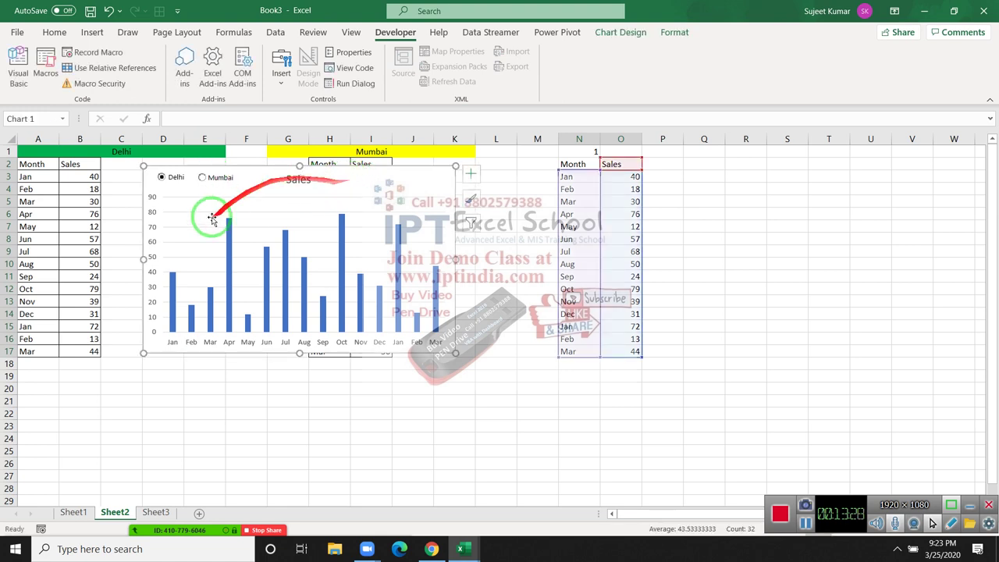
Step: Toggle between the Delhi and Mumbai options to test the chart switching
{"action": "left_click", "coordinate": [205, 179]}
{"action": "left_click", "coordinate": [162, 179]}
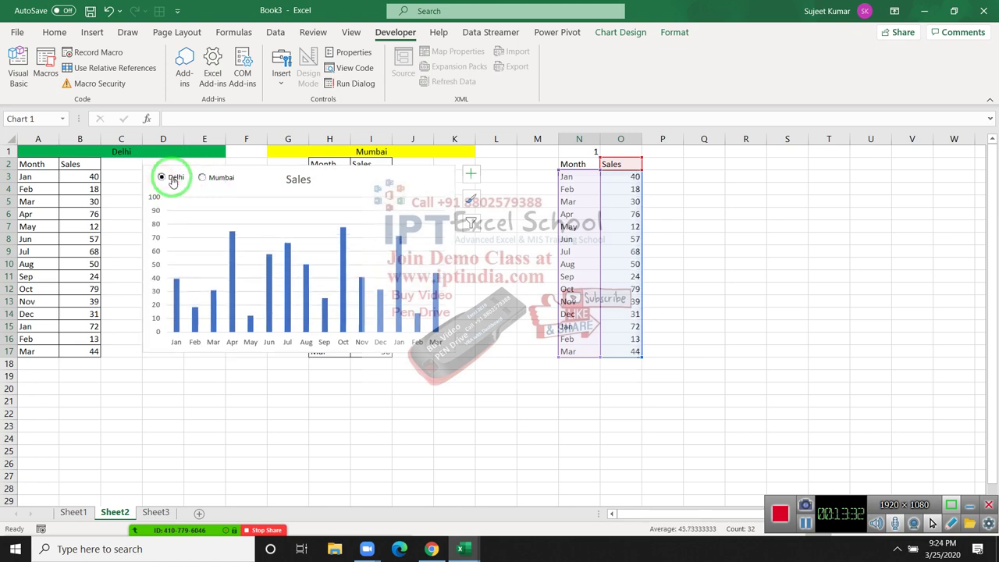
{"action": "left_click", "coordinate": [202, 180]}
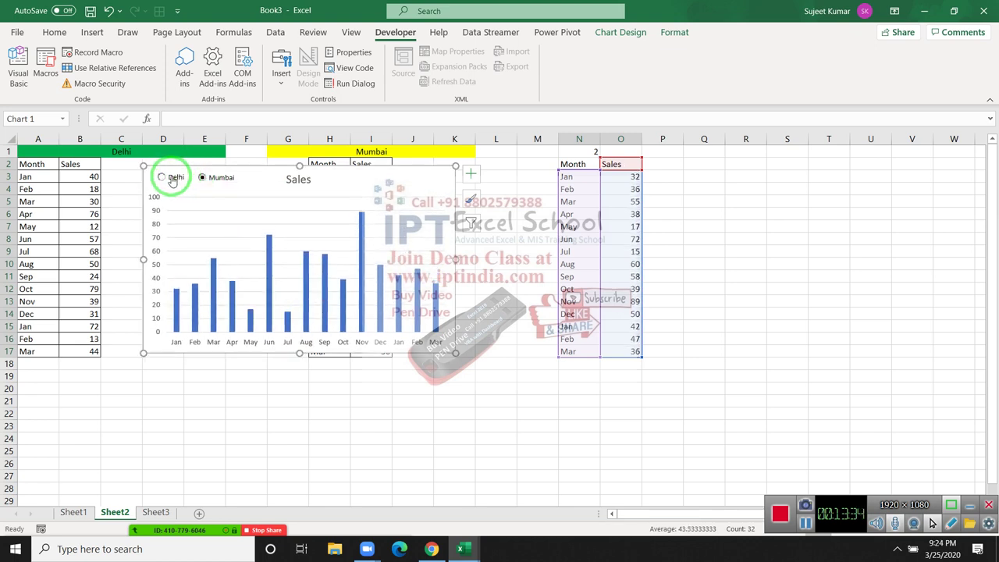
{"action": "left_click", "coordinate": [166, 178]}
{"action": "left_click", "coordinate": [196, 180]}
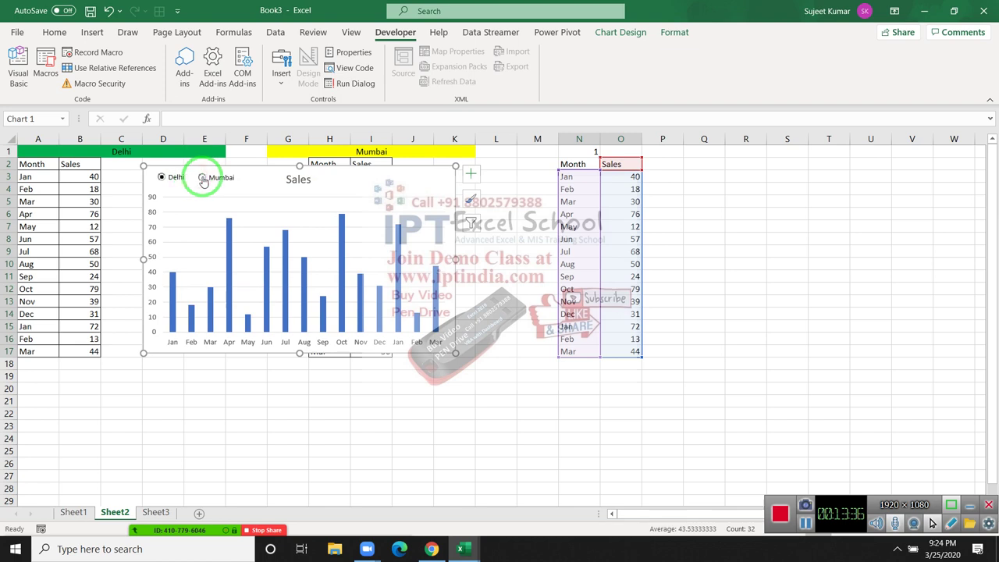
{"action": "left_click", "coordinate": [203, 180]}
{"action": "left_click", "coordinate": [177, 179]}
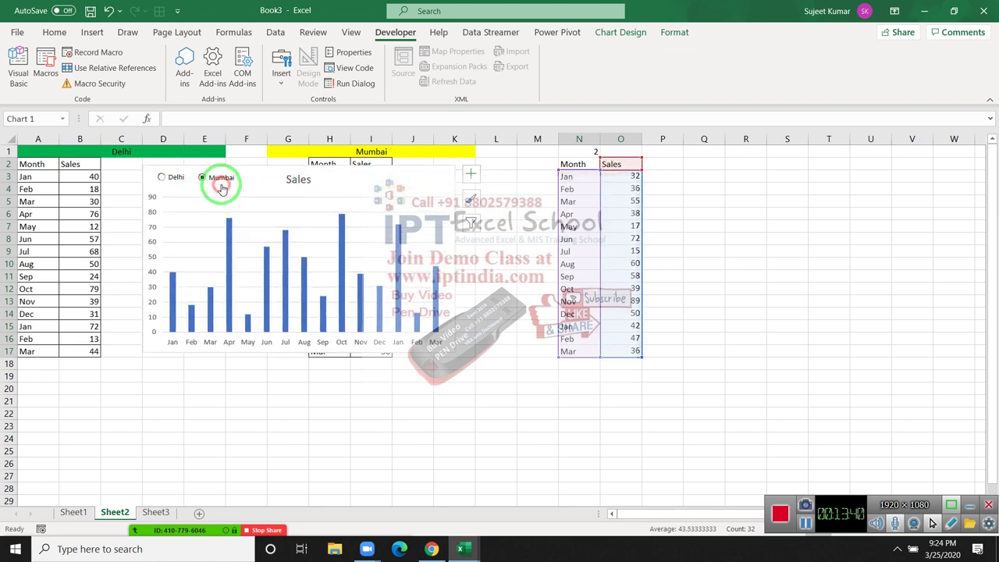
{"action": "left_click", "coordinate": [219, 186]}
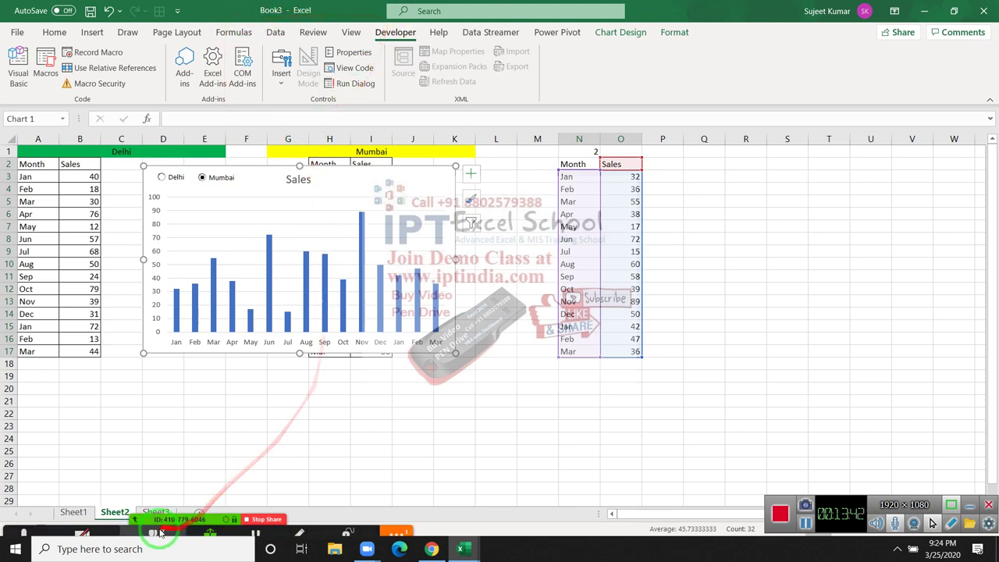
Step: Open and close the meeting group chat, then select Delhi again
{"action": "left_click", "coordinate": [397, 11]}
{"action": "left_click", "coordinate": [442, 30]}
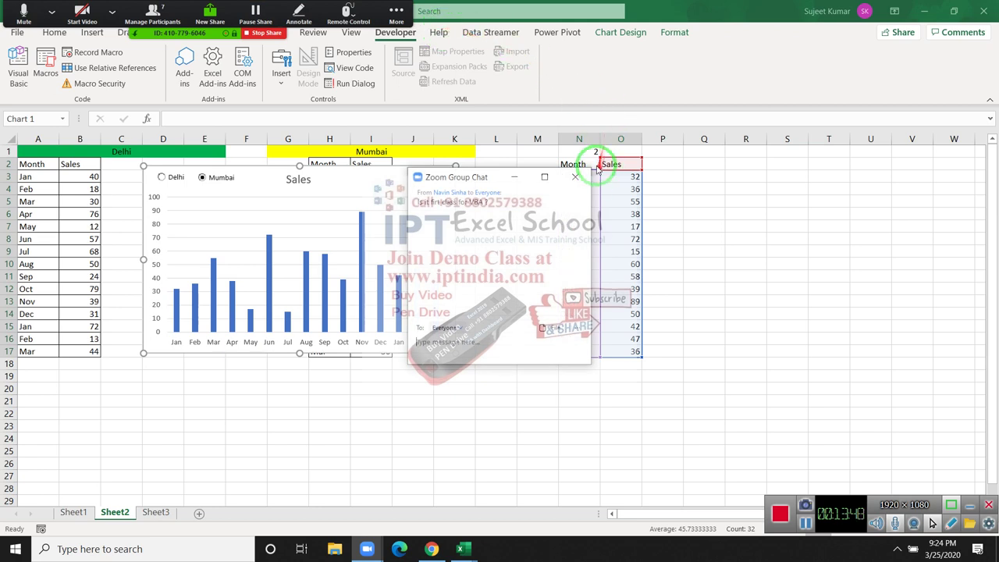
{"action": "left_click", "coordinate": [574, 178]}
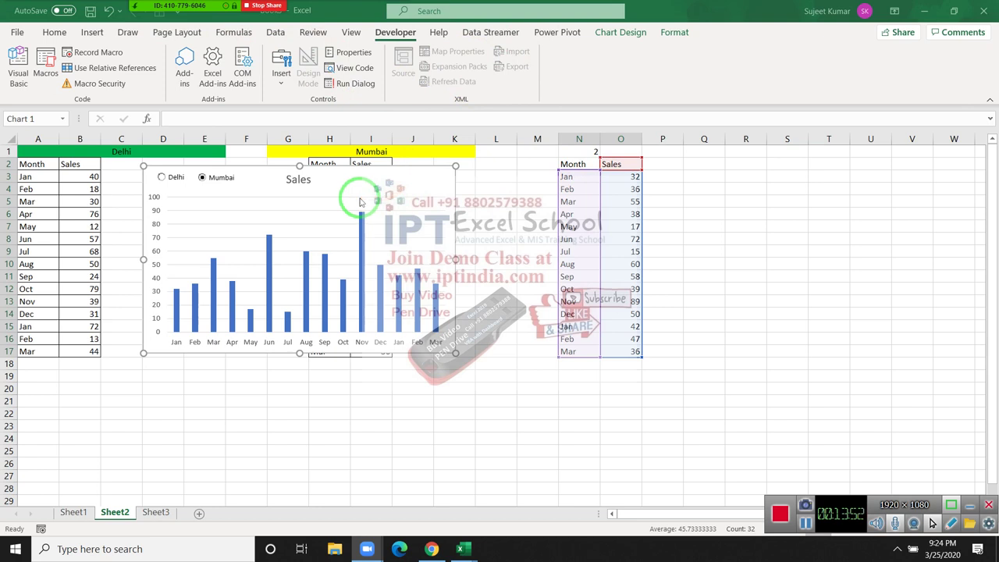
{"action": "left_click", "coordinate": [176, 179]}
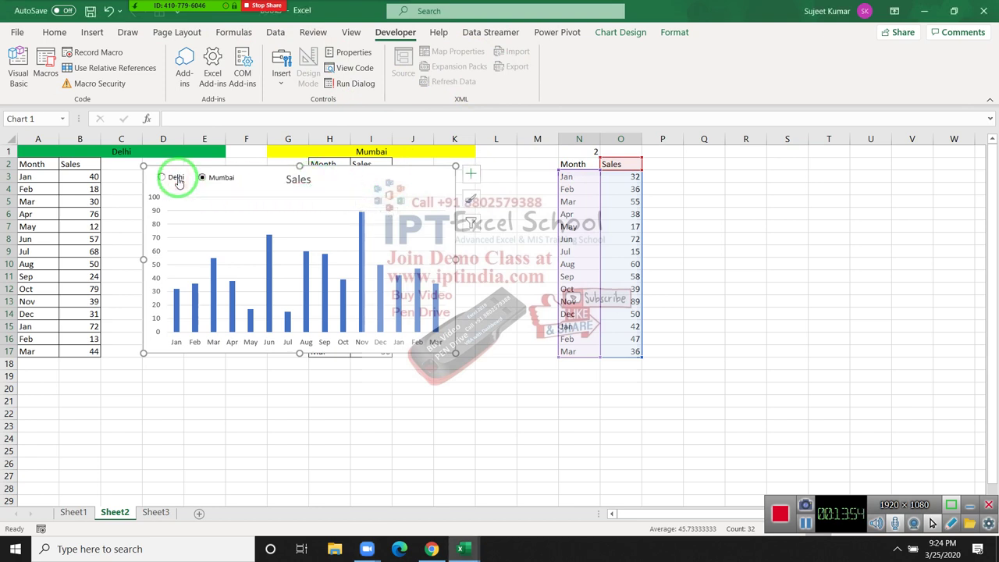
{"action": "left_click", "coordinate": [177, 179]}
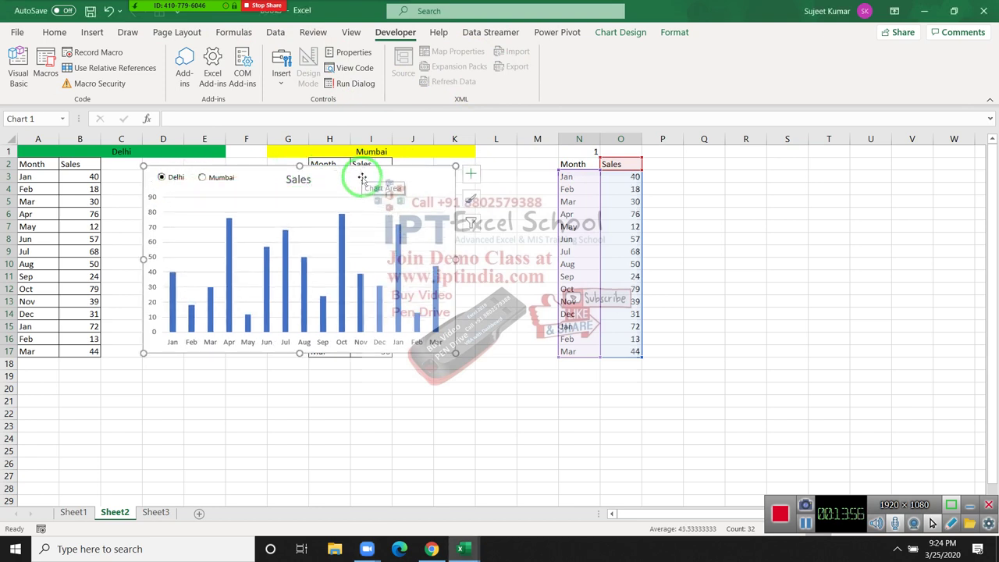
Step: Move the Sales chart to columns R–W, uncovering the Mumbai table
{"action": "left_click_drag", "start_coordinate": [361, 178], "coordinate": [854, 143]}
{"action": "key", "text": "ctrl+z"}
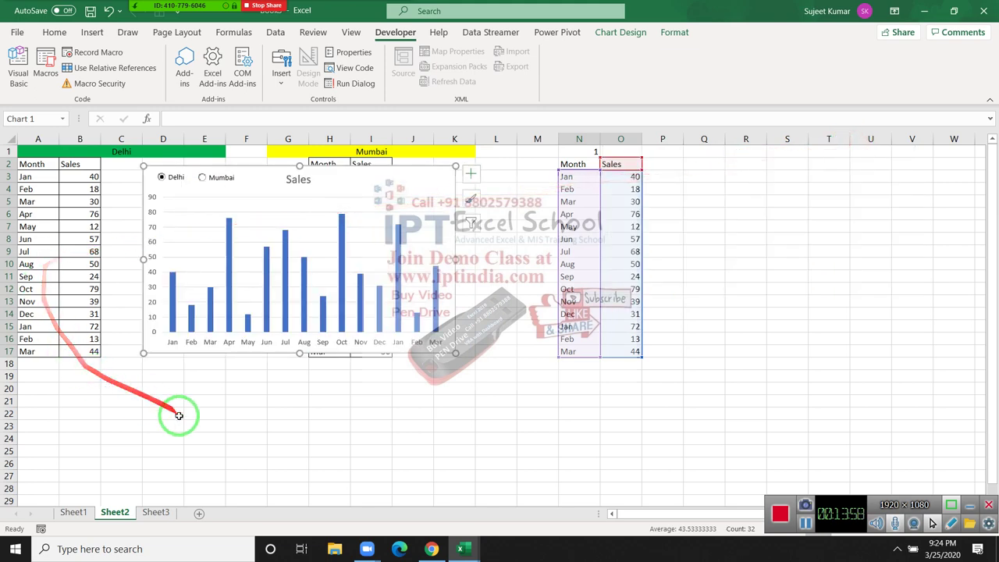
{"action": "mouse_move", "coordinate": [252, 195]}
{"action": "left_mouse_down"}
{"action": "mouse_move", "coordinate": [827, 156]}
{"action": "mouse_move", "coordinate": [786, 156]}
{"action": "left_mouse_up"}
Step: Head C2 'Sales' and enter =VLOOKUP(A3,H3:I17,2,0) in C3
{"action": "left_click", "coordinate": [129, 168]}
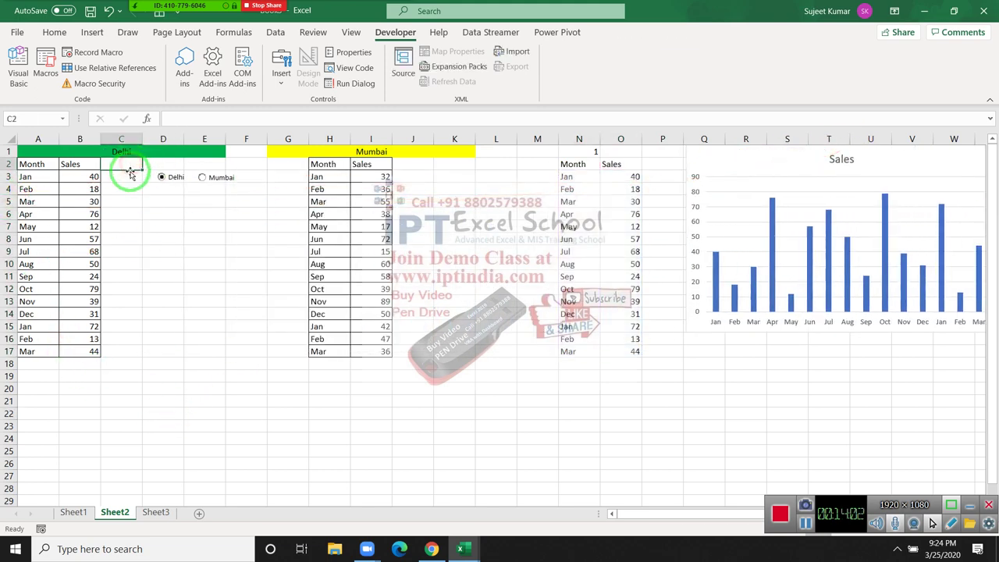
{"action": "type", "text": "Sales"}
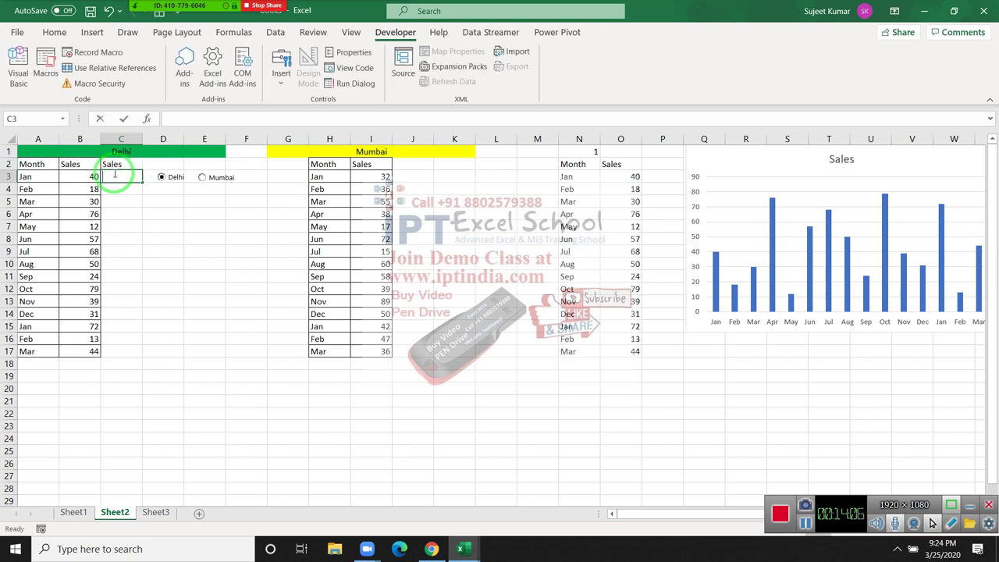
{"action": "type", "text": "=vl"}
{"action": "key", "text": "Tab"}
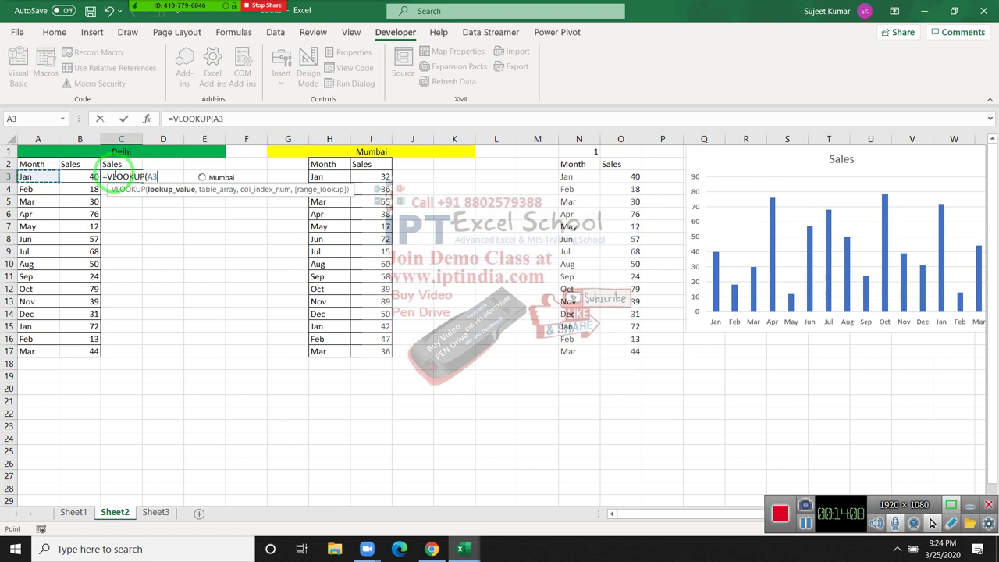
{"action": "key", "text": "Right"}
{"action": "key", "text": "Right"}
{"action": "key", "text": "Right"}
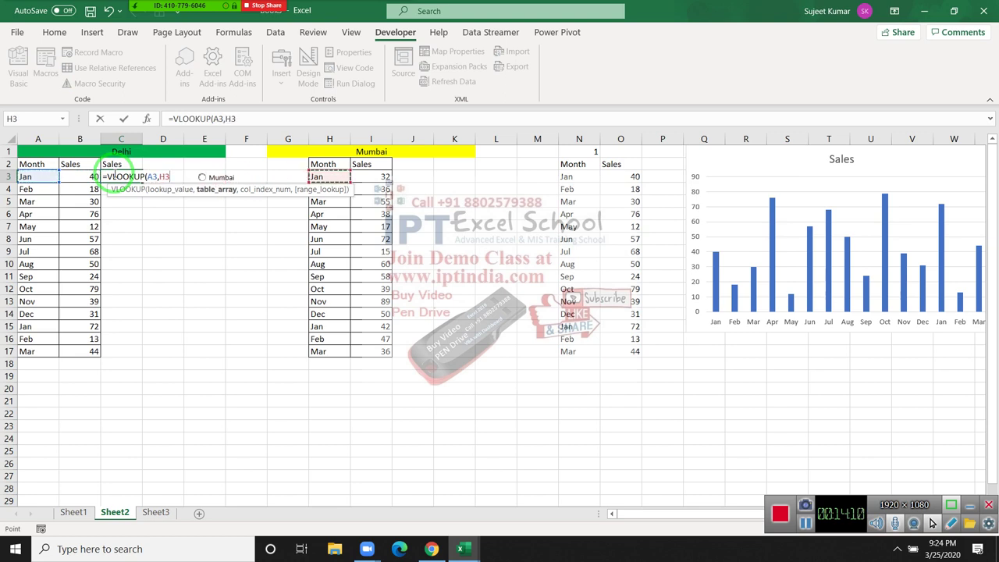
{"action": "key", "text": "ctrl+shift+Down"}
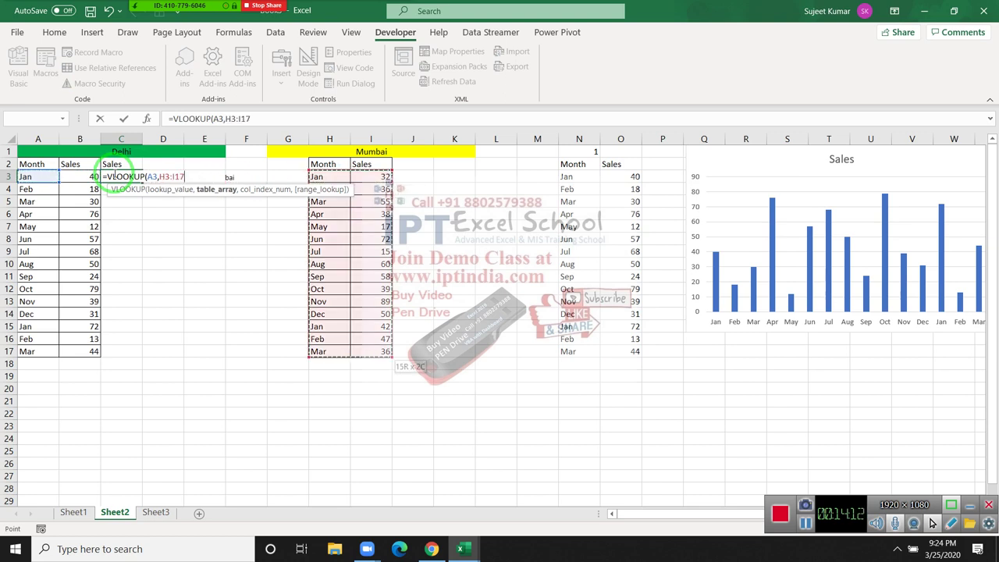
{"action": "type", "text": ",2,0"}
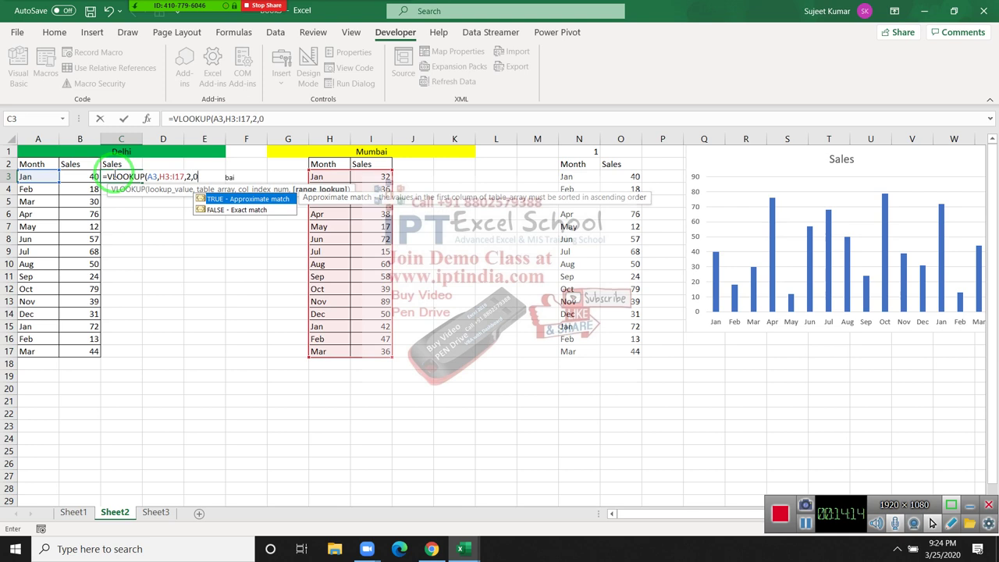
{"action": "key", "text": "Return"}
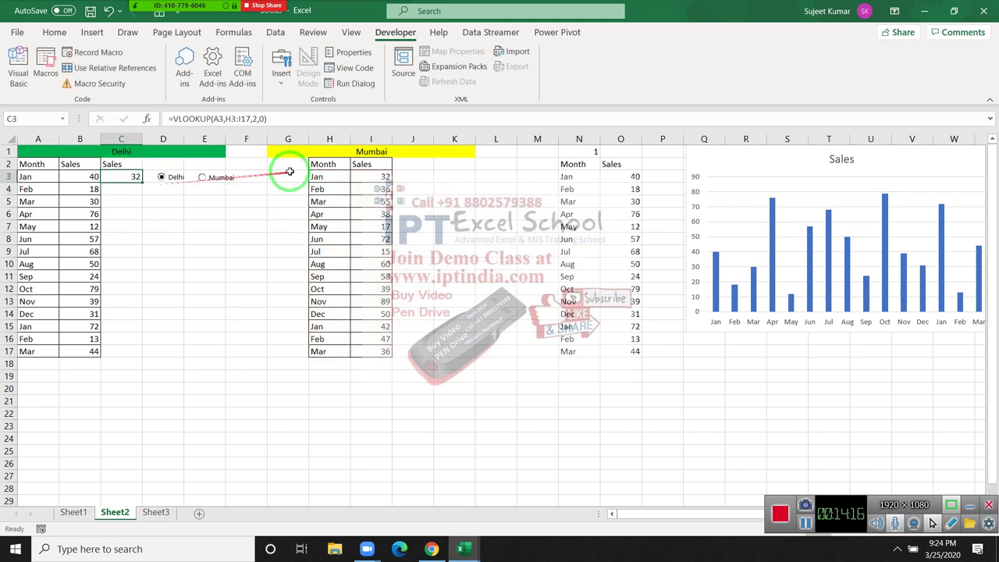
Step: Make the lookup range $H$3:$I$17 absolute and fill the formula down to C17
{"action": "left_click", "coordinate": [232, 119]}
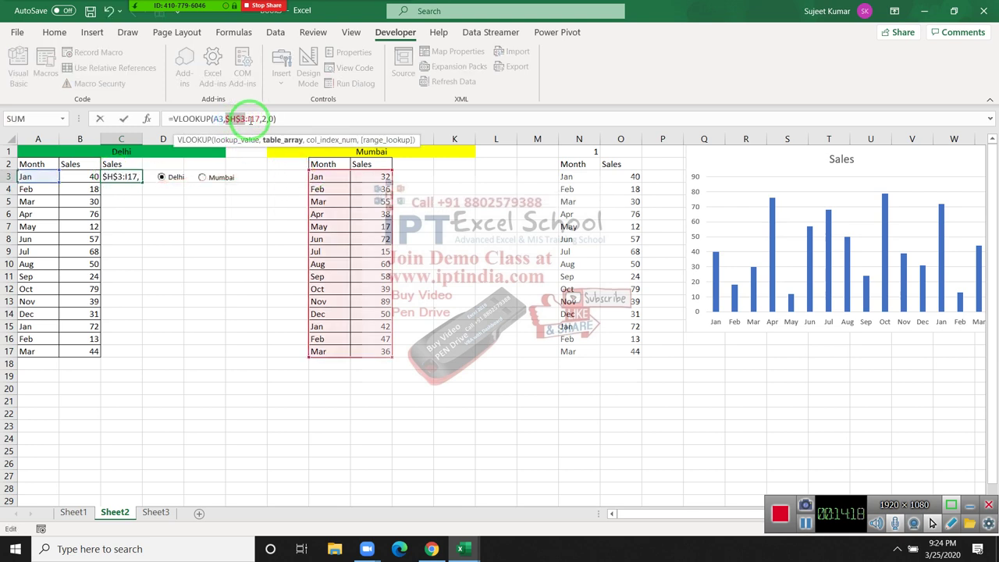
{"action": "key", "text": "Return"}
{"action": "key", "text": "Left"}
{"action": "key", "text": "ctrl+Down"}
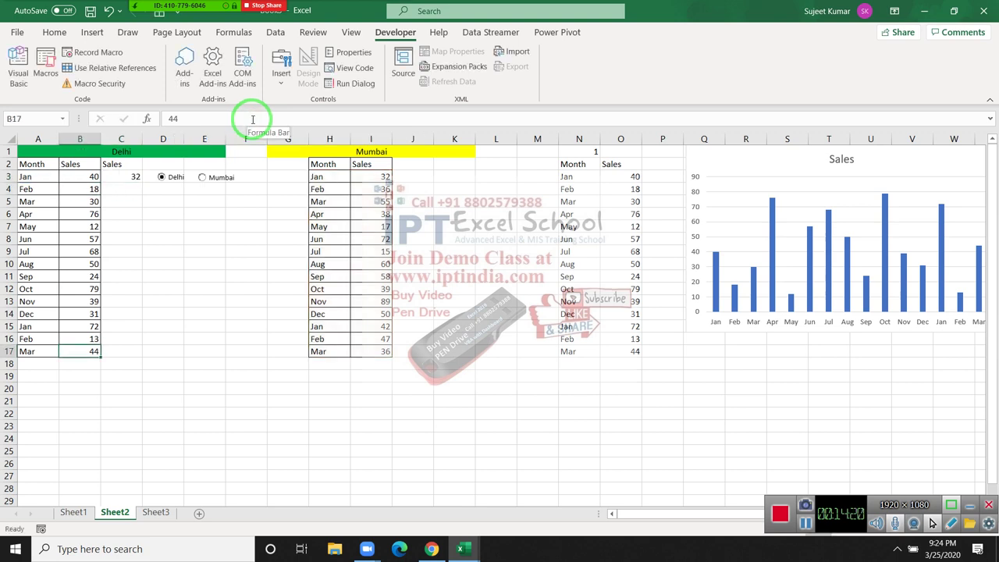
{"action": "key", "text": "Right"}
{"action": "key", "text": "ctrl+shift+Up"}
{"action": "key", "text": "ctrl+d"}
Step: Select the combined Delhi-versus-Mumbai table A2:C17
{"action": "key", "text": "ctrl+Up"}
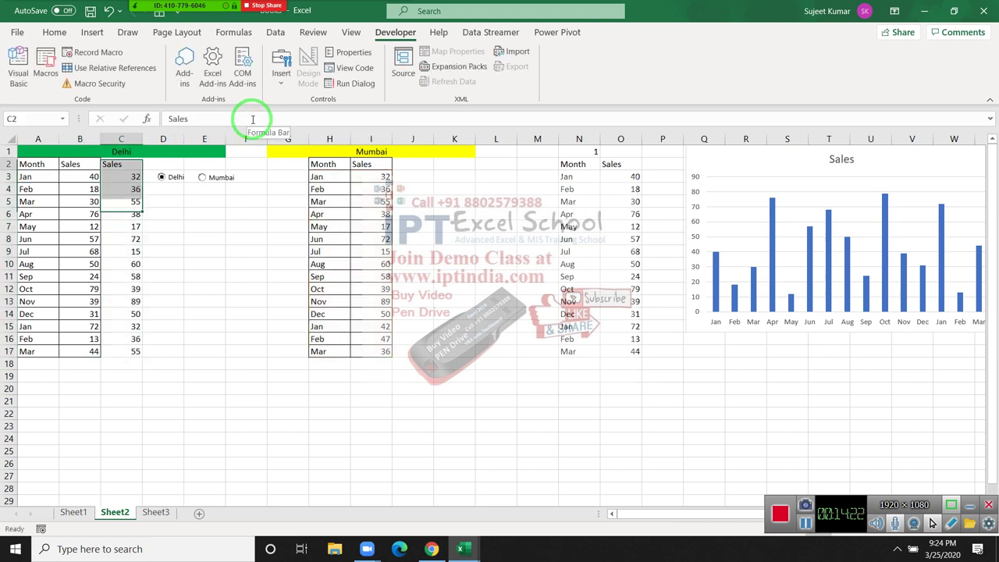
{"action": "key", "text": "Left"}
{"action": "key", "text": "Left"}
{"action": "key", "text": "ctrl+shift+Down"}
{"action": "key", "text": "ctrl+shift+Right"}
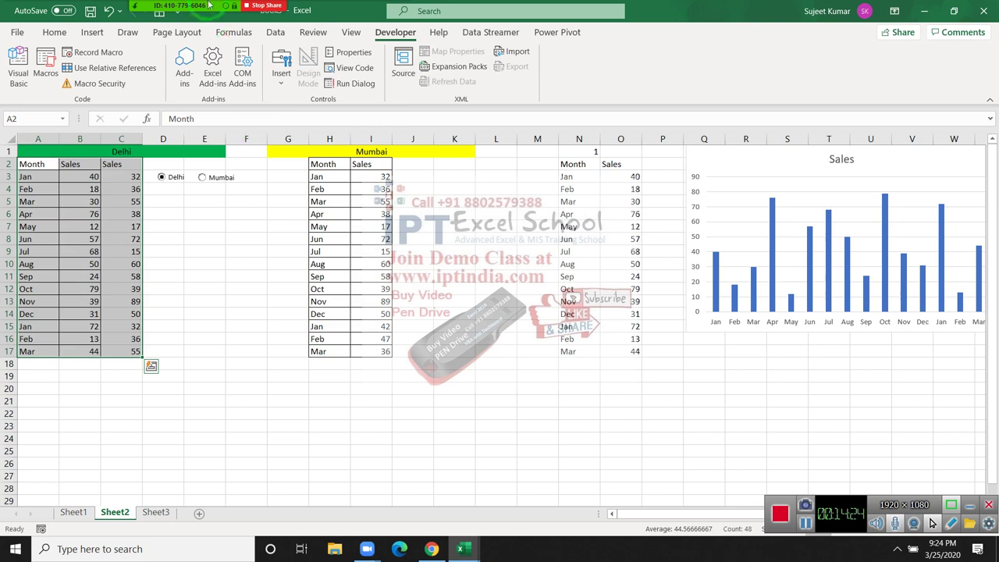
{"action": "left_click", "coordinate": [92, 32]}
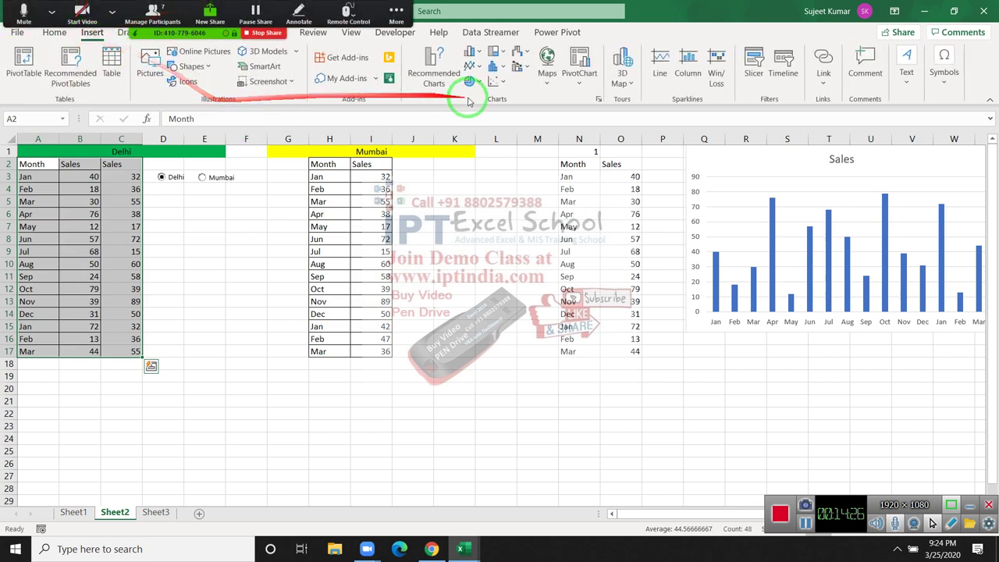
Step: Open the Insert Column or Bar Chart list for the A2:C17 table
{"action": "left_click", "coordinate": [473, 53]}
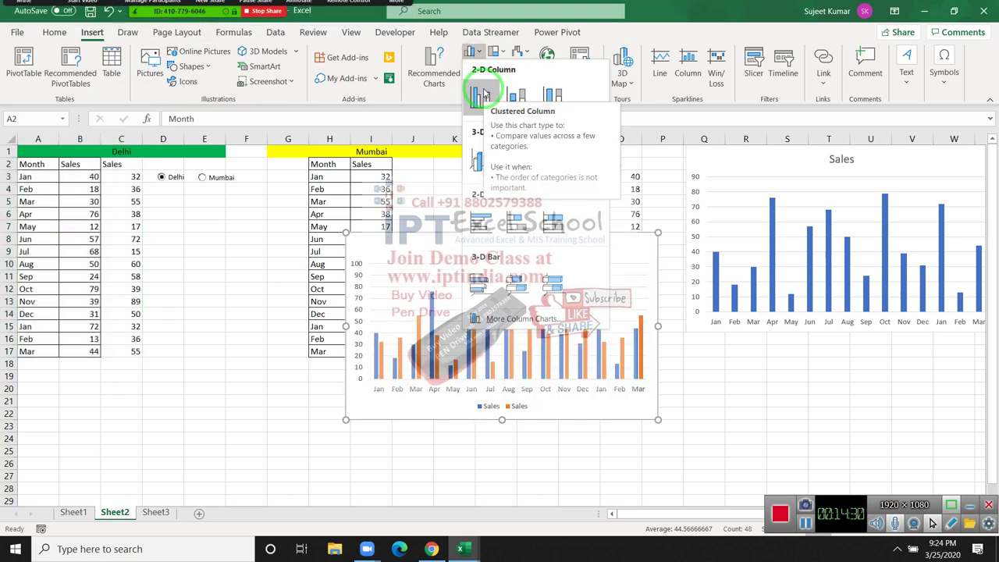
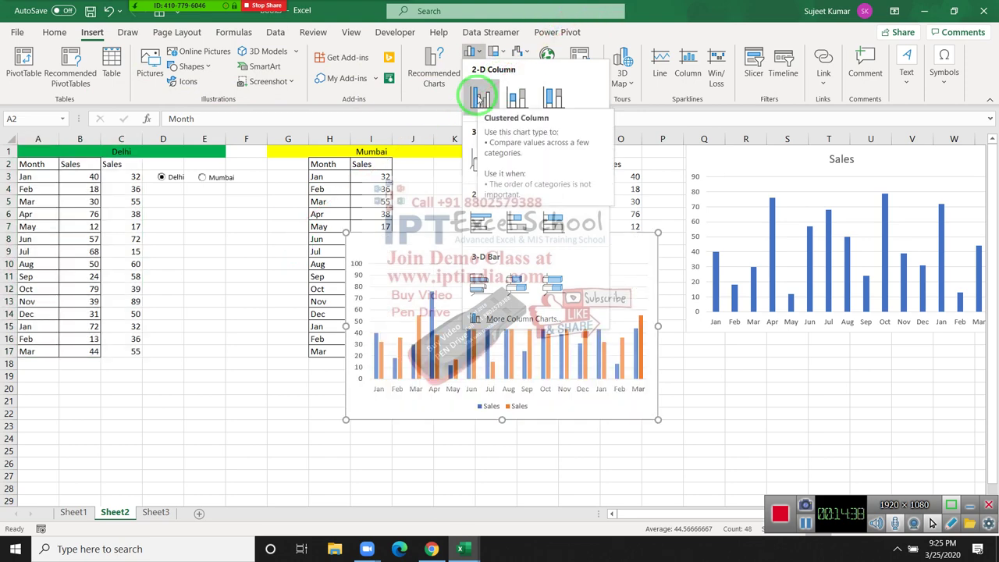
Step: Check the lookup formula in C4 and apply an option to a meeting participant
{"action": "left_click", "coordinate": [134, 193]}
{"action": "left_click", "coordinate": [132, 189]}
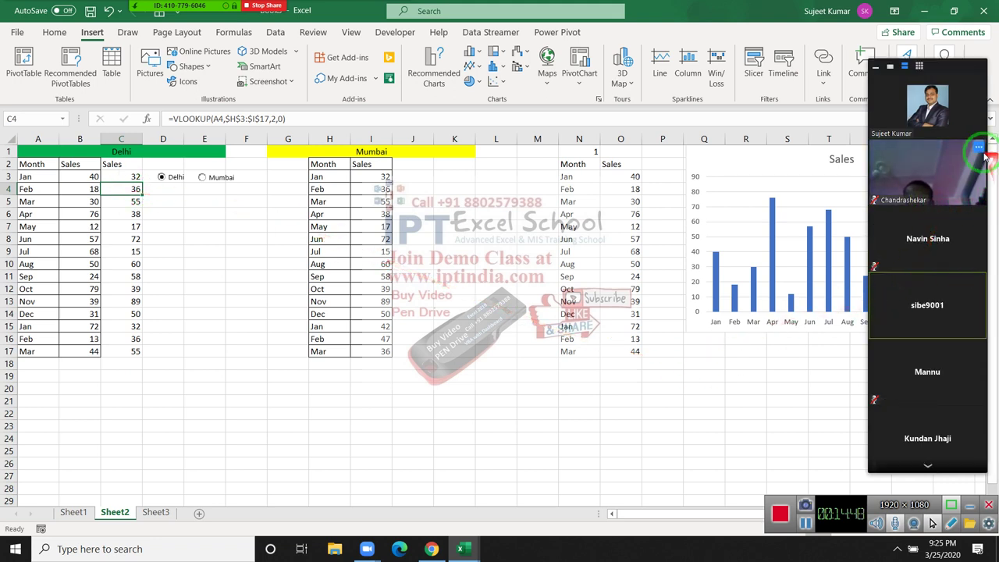
{"action": "left_click", "coordinate": [981, 147]}
{"action": "left_click", "coordinate": [964, 180]}
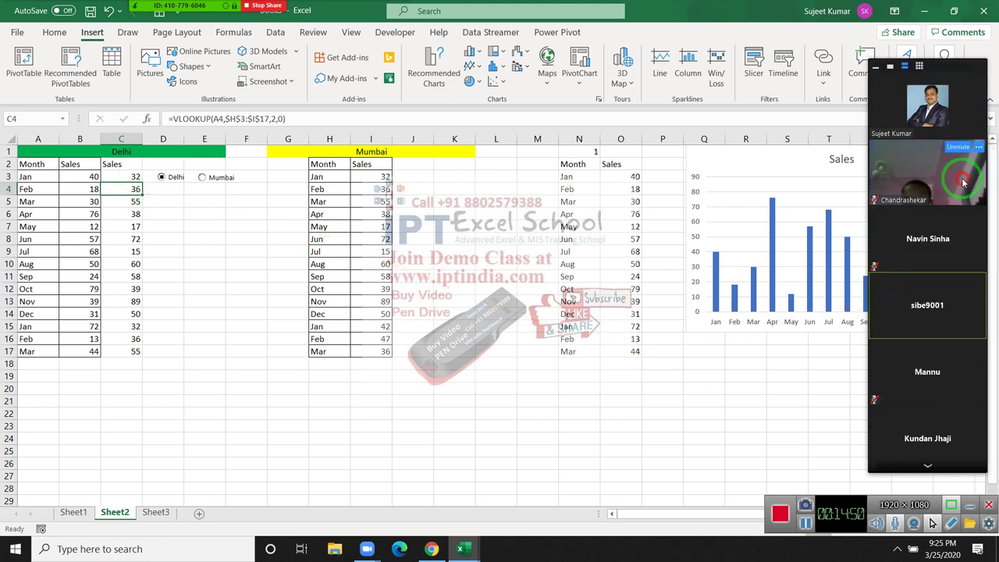
Step: Review the Delhi months, Mumbai sales and Sales chart, ending with the C3:C17 lookup results selected
{"action": "left_click", "coordinate": [38, 178]}
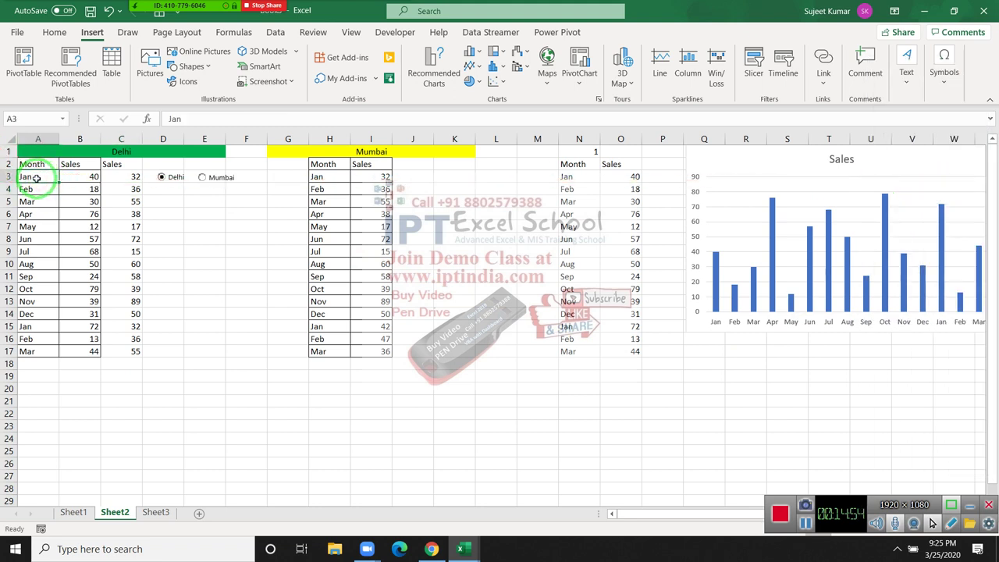
{"action": "left_click_drag", "start_coordinate": [37, 178], "coordinate": [30, 364]}
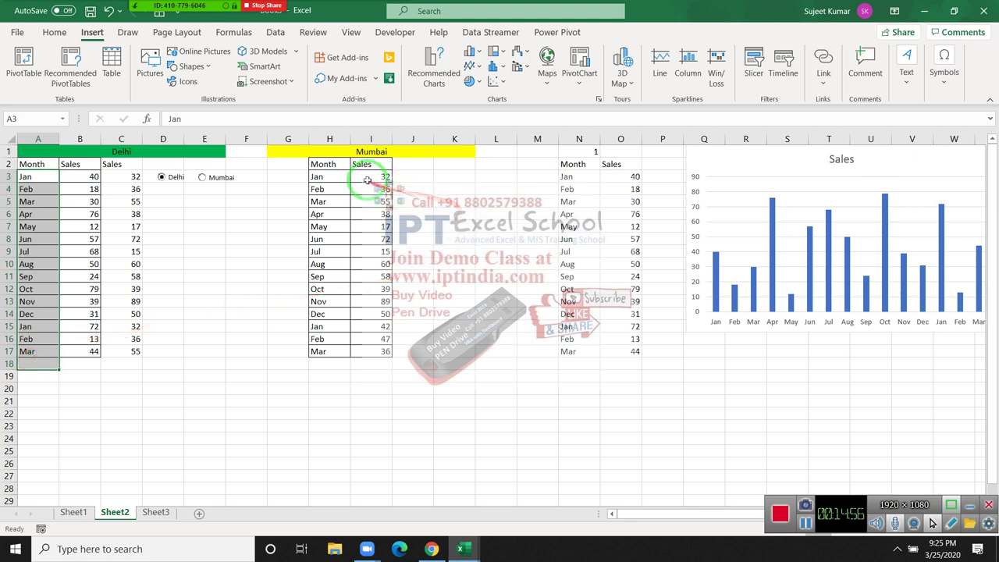
{"action": "left_click_drag", "start_coordinate": [366, 180], "coordinate": [373, 350]}
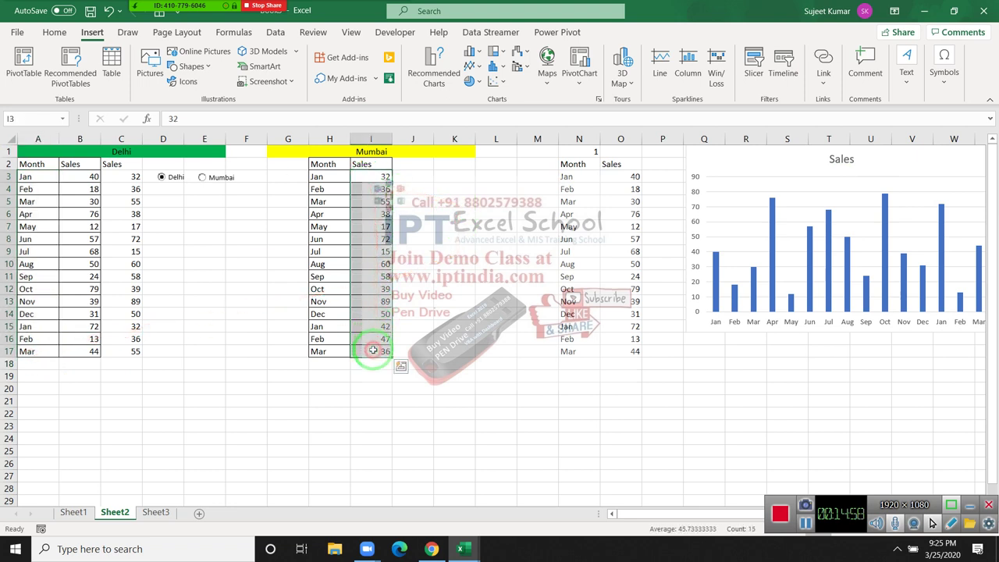
{"action": "left_click", "coordinate": [741, 161]}
{"action": "left_click_drag", "start_coordinate": [132, 178], "coordinate": [135, 348]}
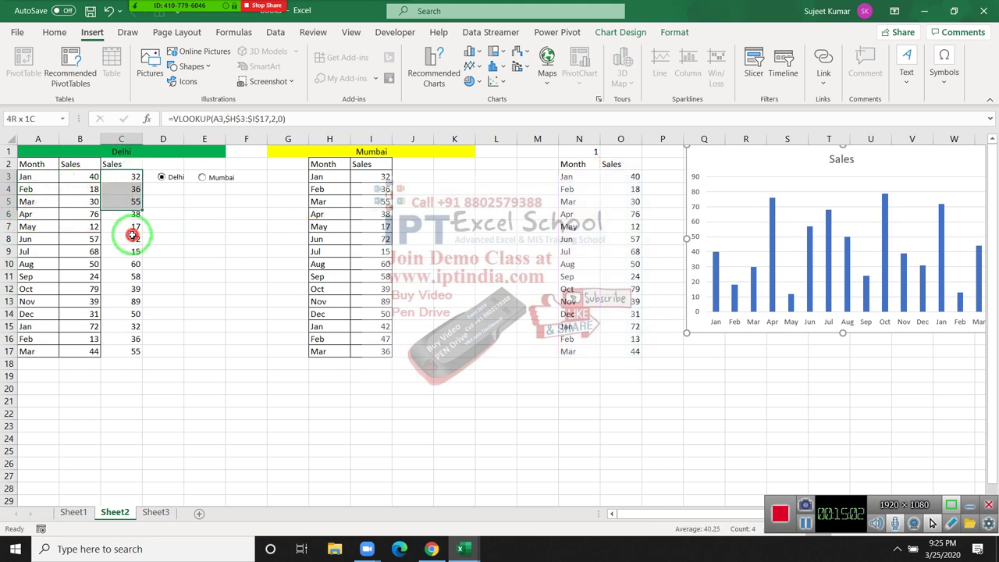
Step: Delete the lookup values in C3:C17, then review the Delhi and Mumbai month columns
{"action": "key", "text": "Delete"}
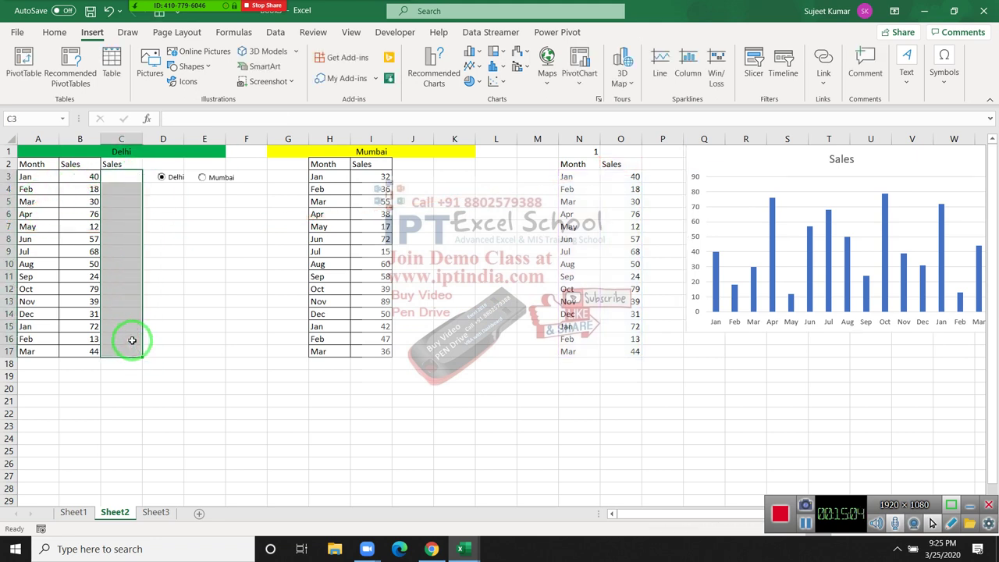
{"action": "left_click", "coordinate": [116, 166]}
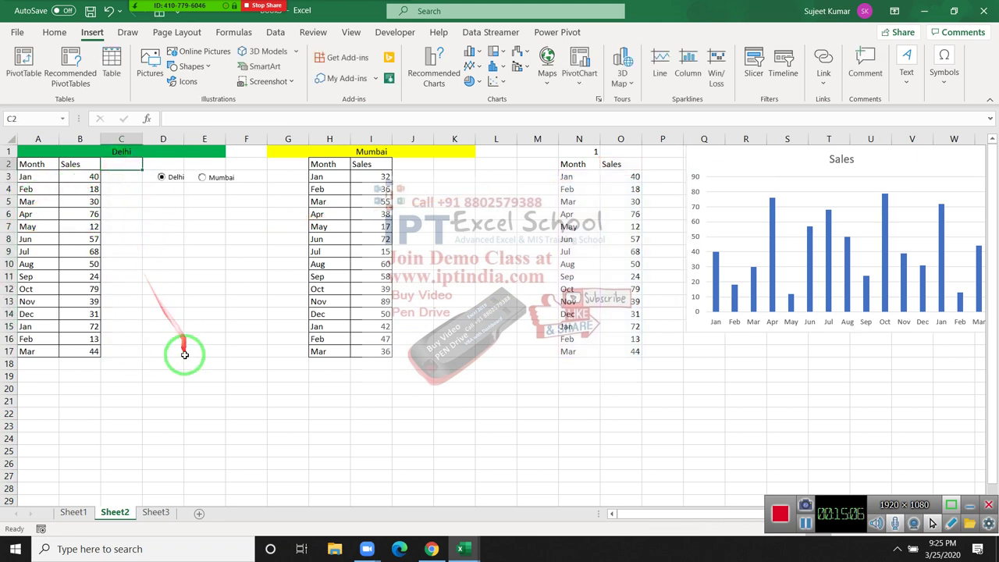
{"action": "left_click", "coordinate": [28, 177]}
{"action": "left_click_drag", "start_coordinate": [28, 177], "coordinate": [25, 341]}
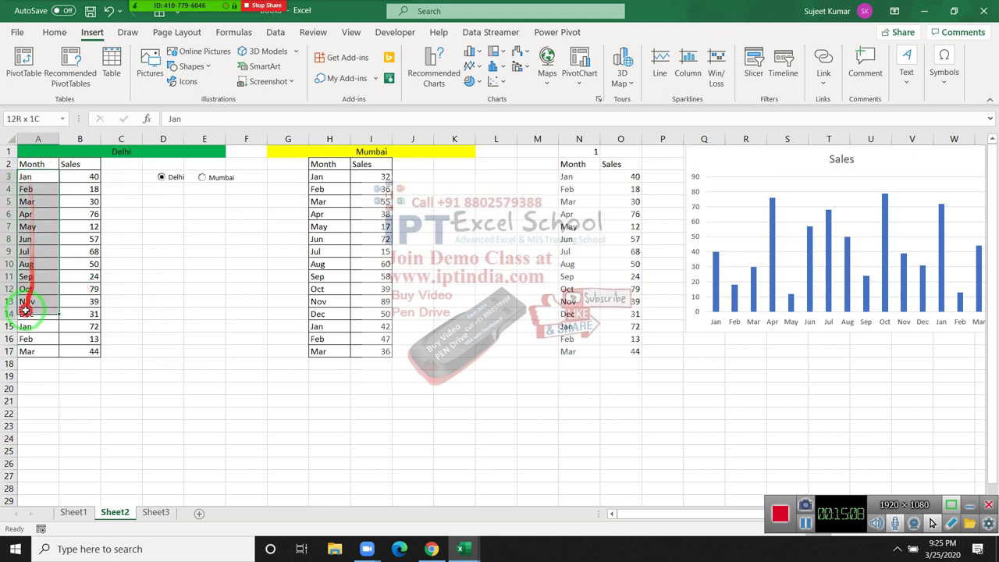
{"action": "left_click_drag", "start_coordinate": [320, 176], "coordinate": [328, 352]}
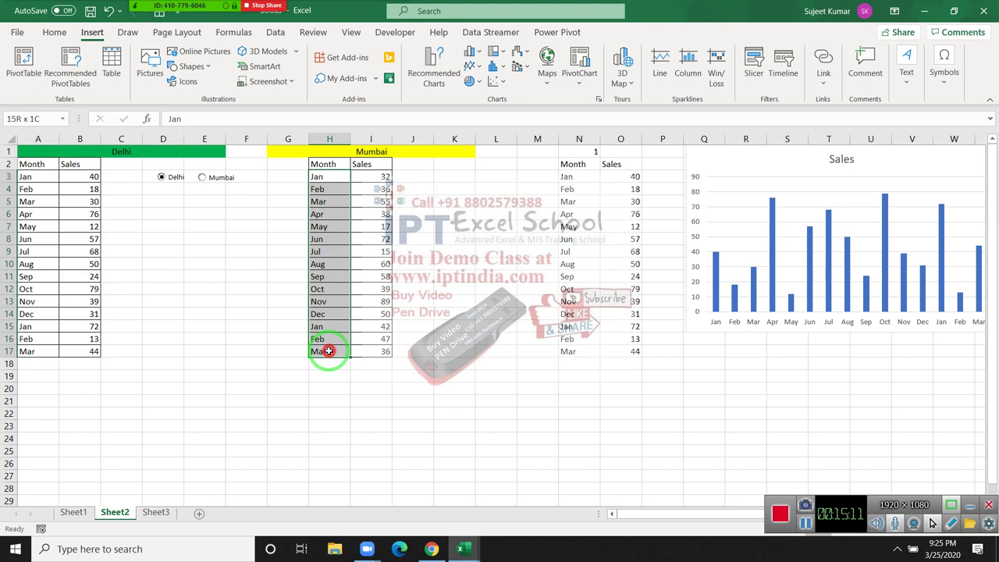
{"action": "left_click", "coordinate": [31, 377]}
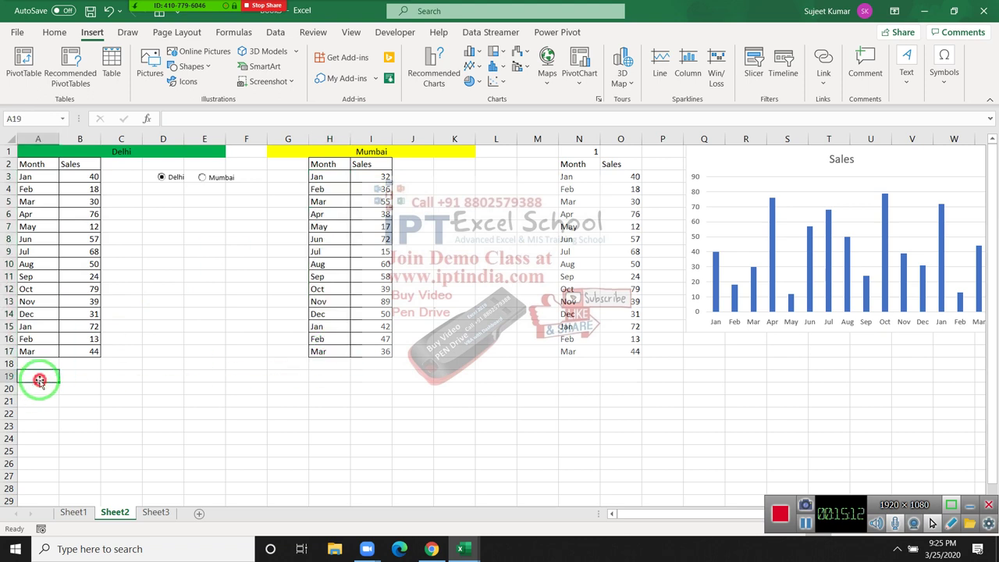
{"action": "left_click", "coordinate": [54, 32]}
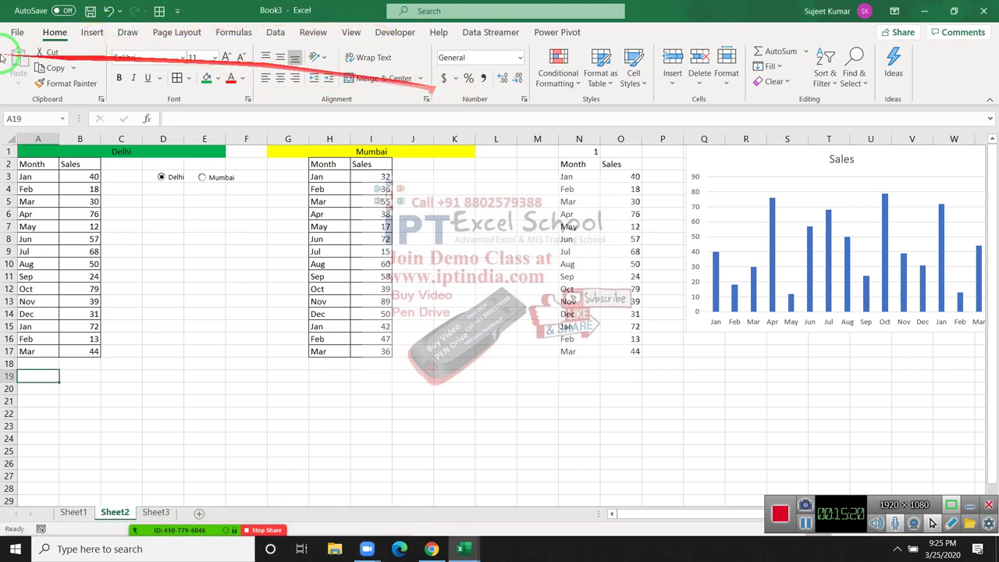
{"action": "left_click", "coordinate": [93, 32]}
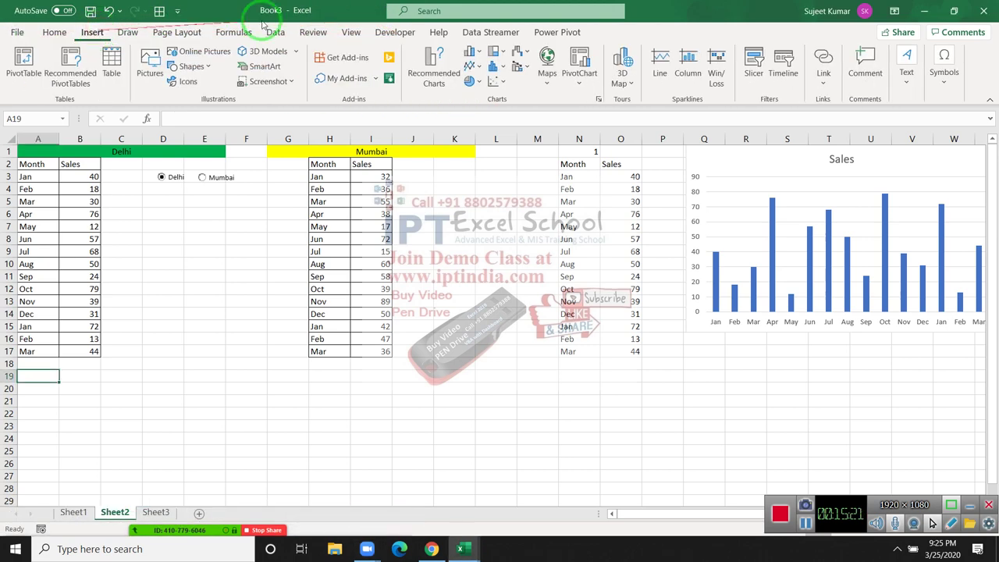
Step: Insert a clustered column chart and add the Delhi sales series from B3:B17
{"action": "left_click", "coordinate": [469, 53]}
{"action": "left_click", "coordinate": [478, 93]}
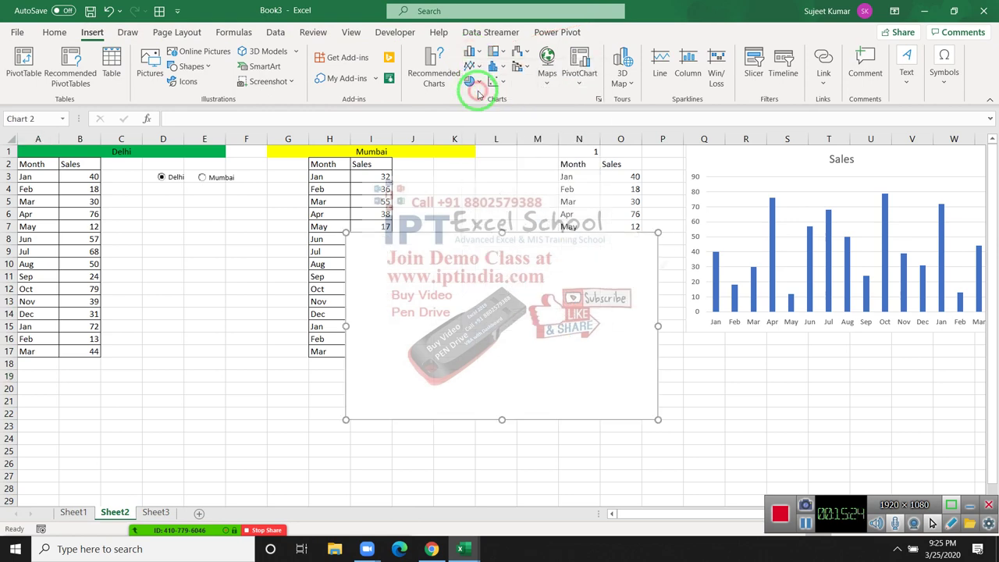
{"action": "right_click", "coordinate": [477, 275]}
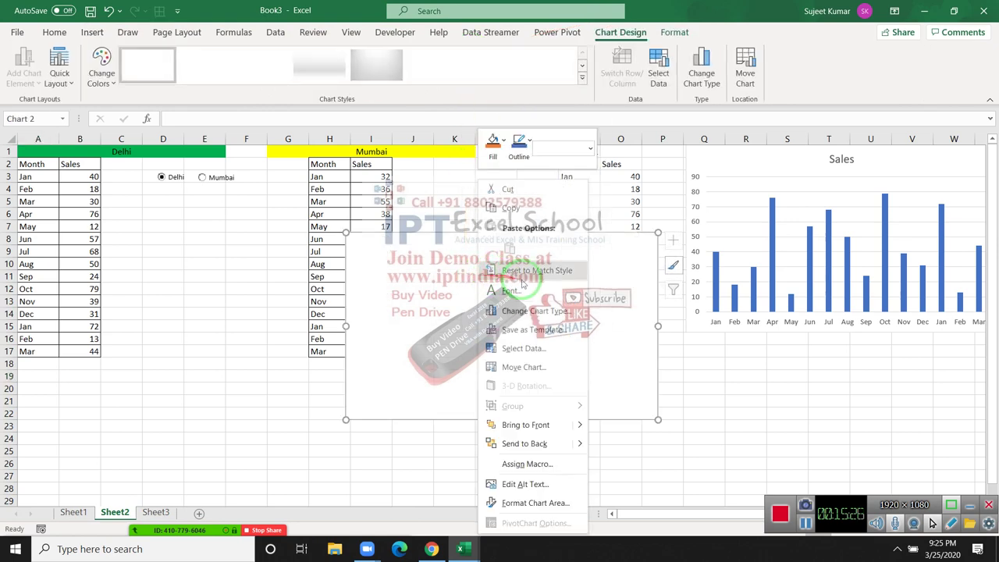
{"action": "left_click", "coordinate": [537, 349]}
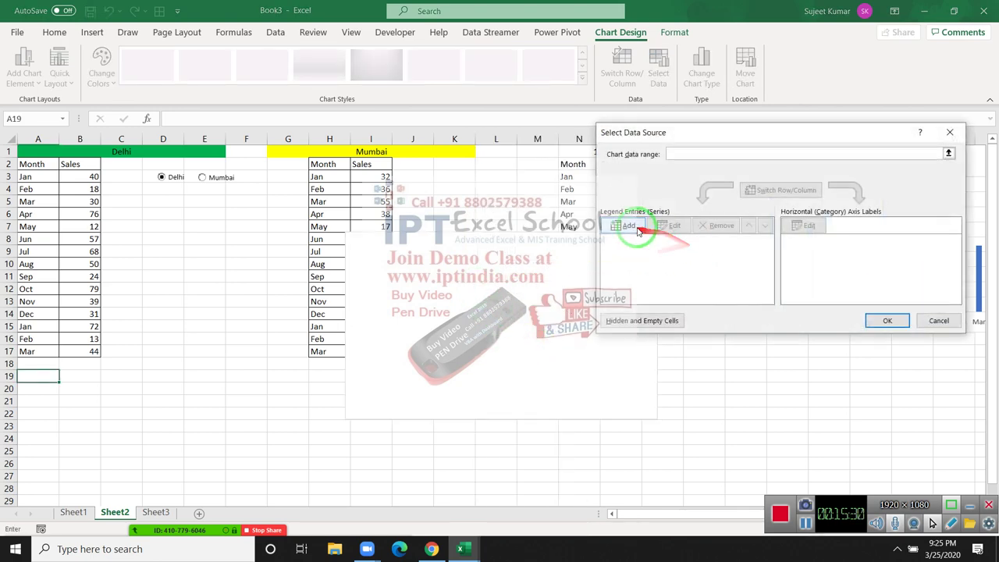
{"action": "left_click", "coordinate": [635, 226]}
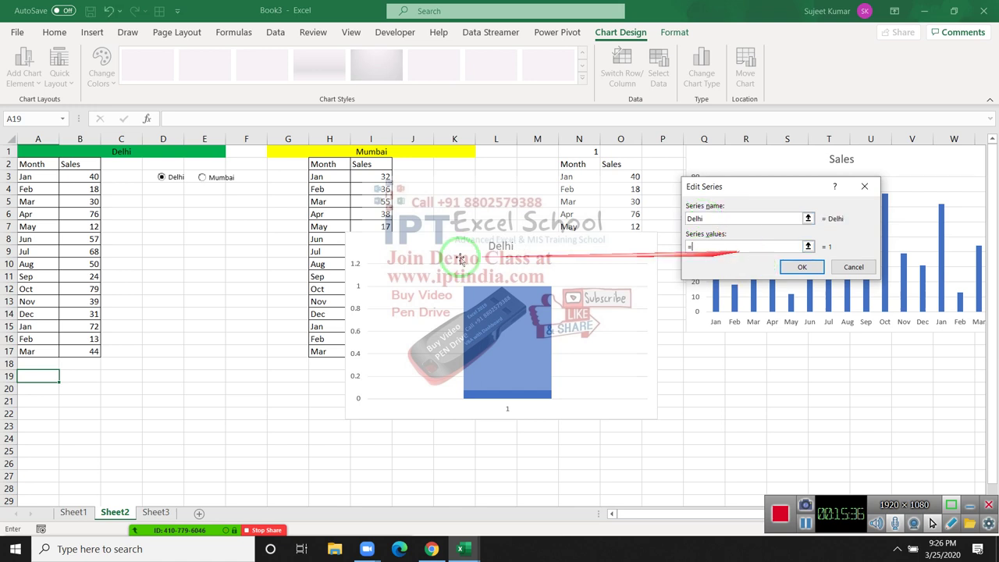
{"action": "left_click_drag", "start_coordinate": [80, 177], "coordinate": [81, 351]}
{"action": "left_click", "coordinate": [811, 276]}
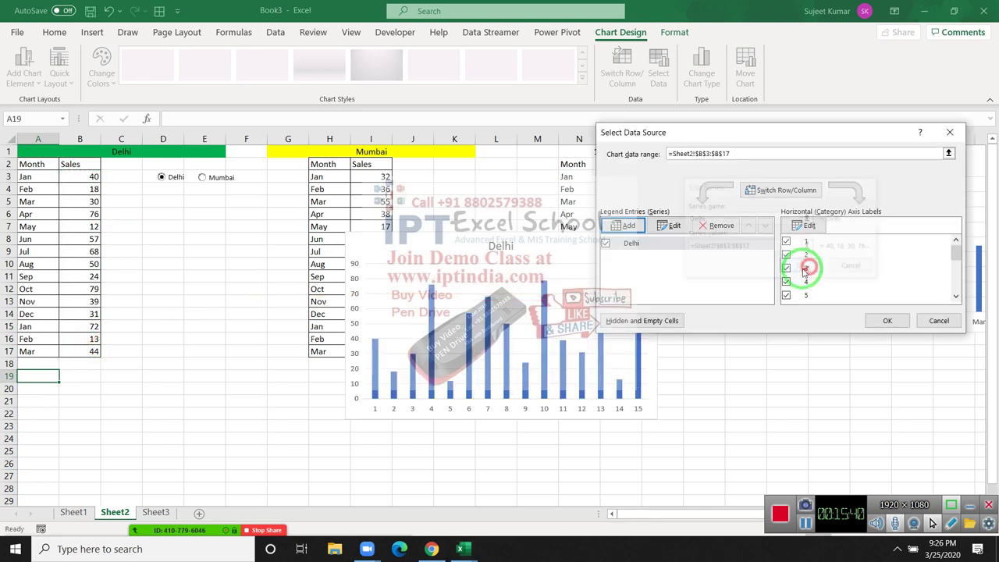
Step: Add the Mumbai sales series from I3:I17 to the chart
{"action": "left_click", "coordinate": [632, 227]}
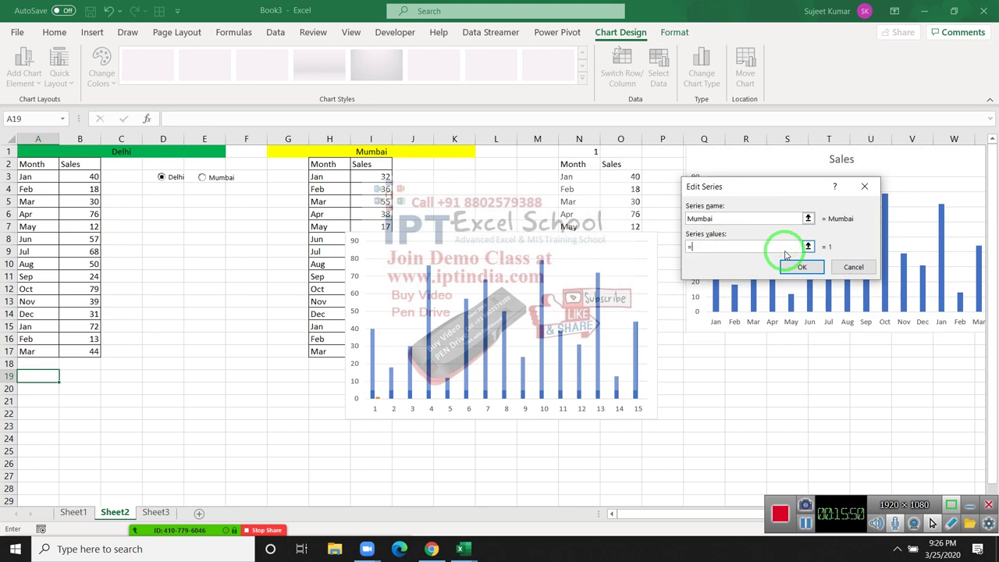
{"action": "left_click_drag", "start_coordinate": [381, 178], "coordinate": [354, 364]}
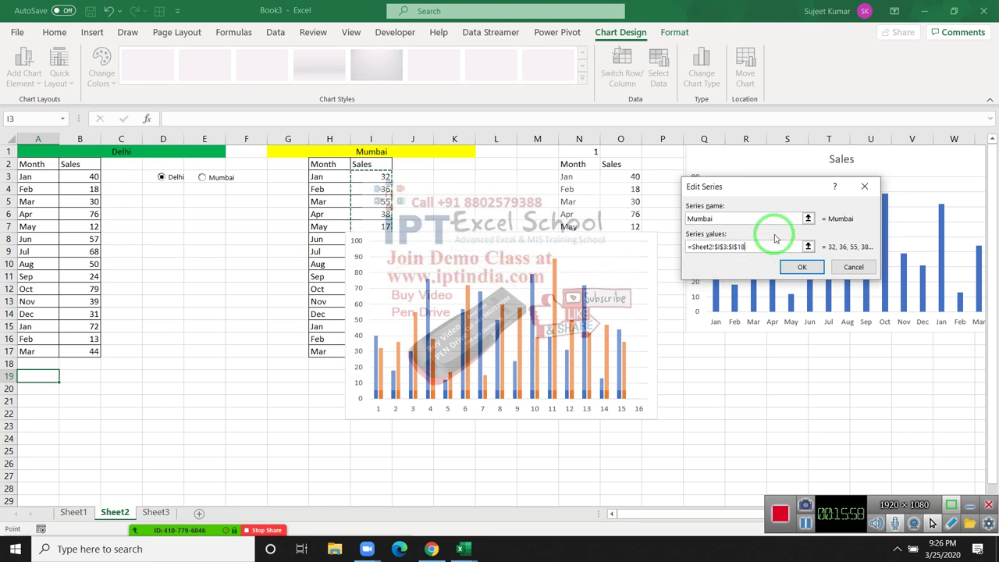
{"action": "left_click", "coordinate": [804, 264]}
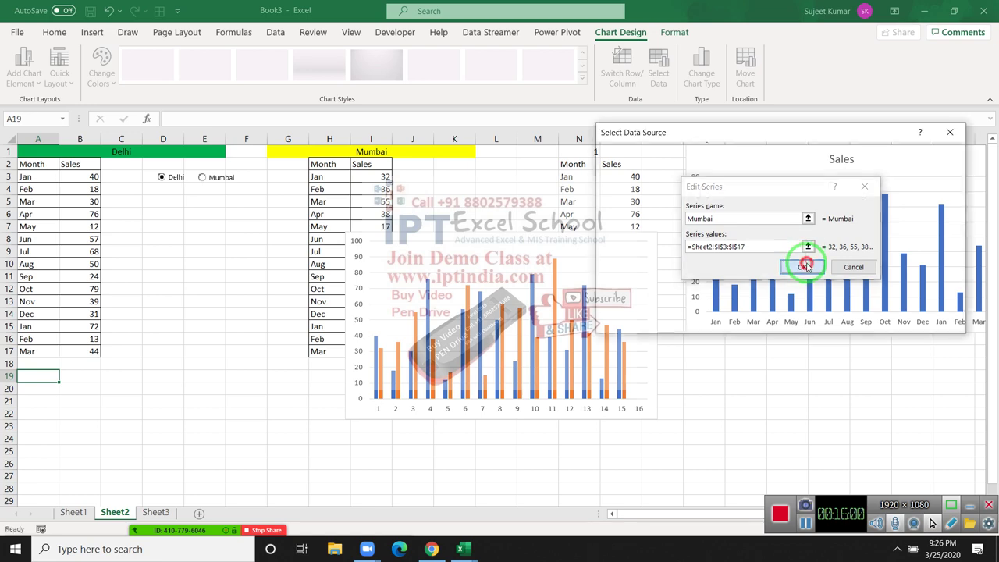
Step: Use the month names in A3:A17 as the horizontal axis labels and apply the changes
{"action": "left_click", "coordinate": [807, 242]}
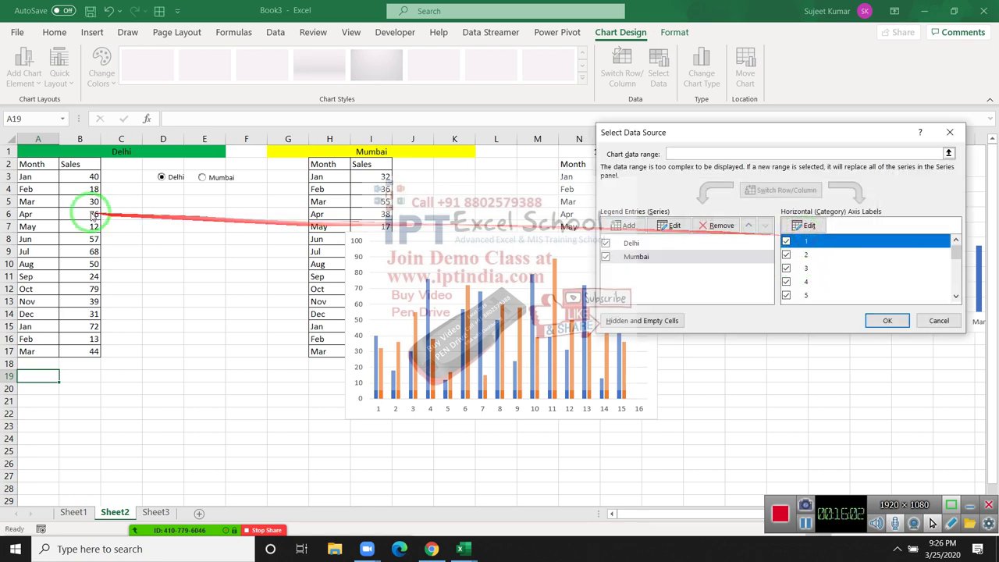
{"action": "left_click", "coordinate": [804, 225]}
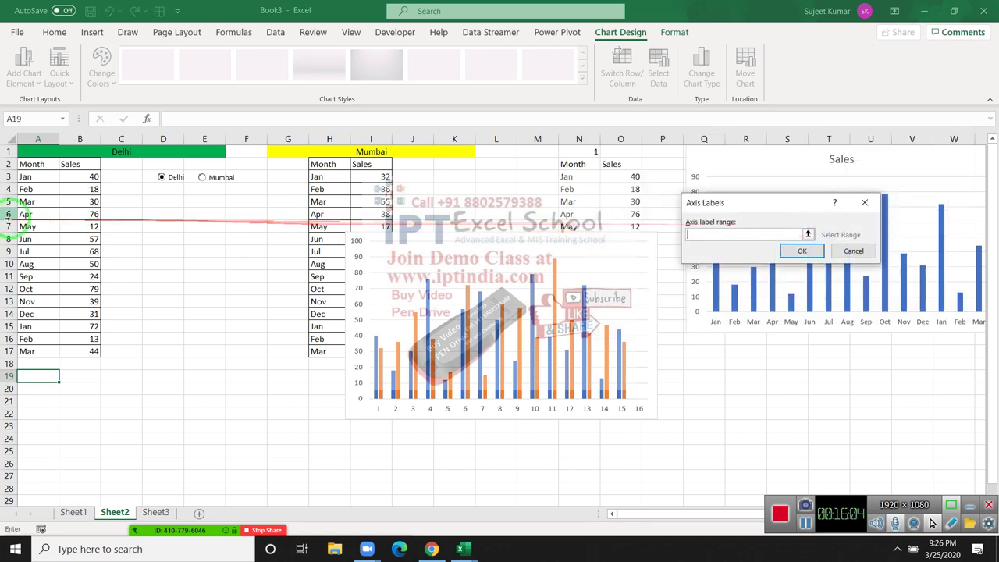
{"action": "left_click", "coordinate": [29, 178]}
{"action": "left_click_drag", "start_coordinate": [29, 178], "coordinate": [28, 351]}
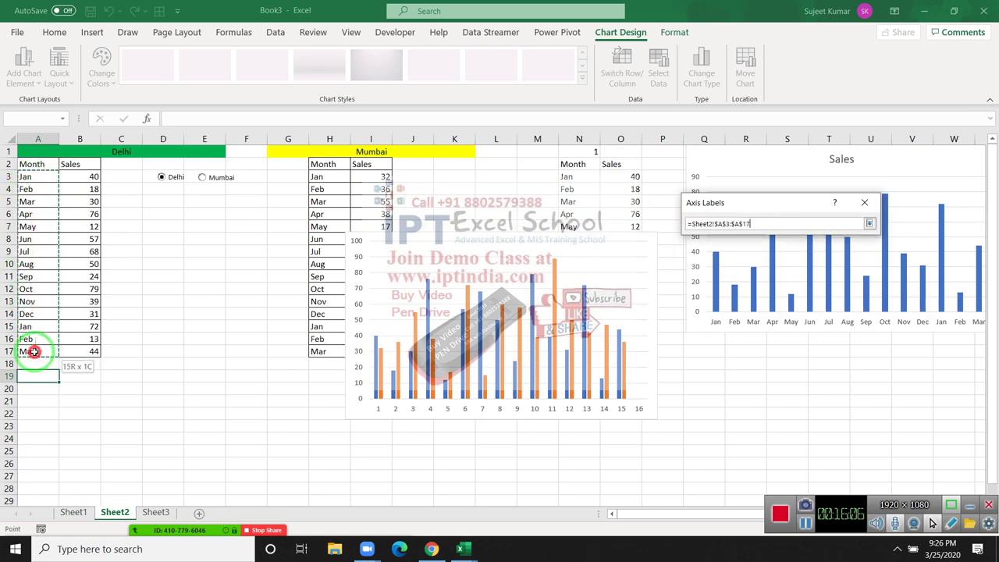
{"action": "left_click", "coordinate": [807, 258]}
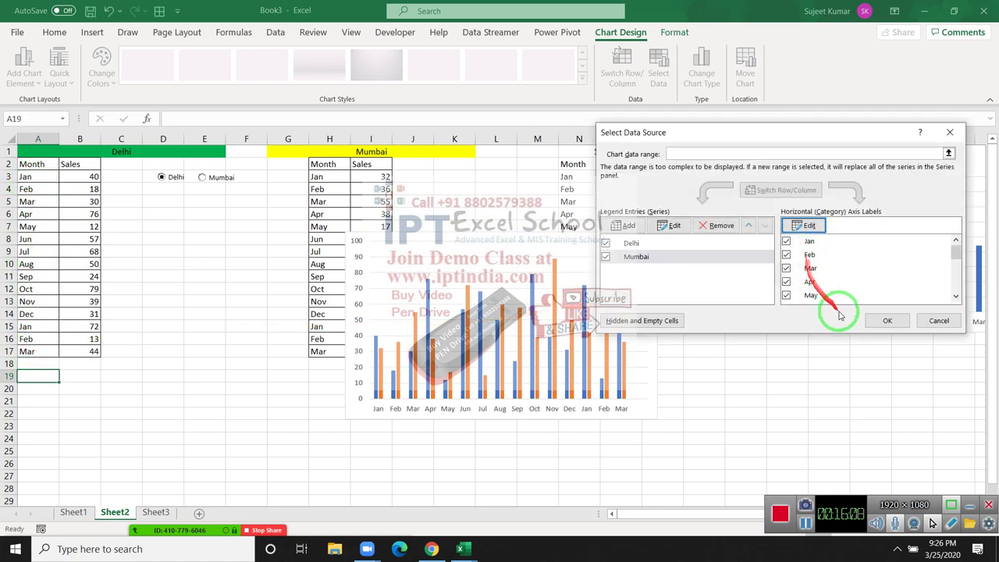
{"action": "left_click", "coordinate": [883, 318]}
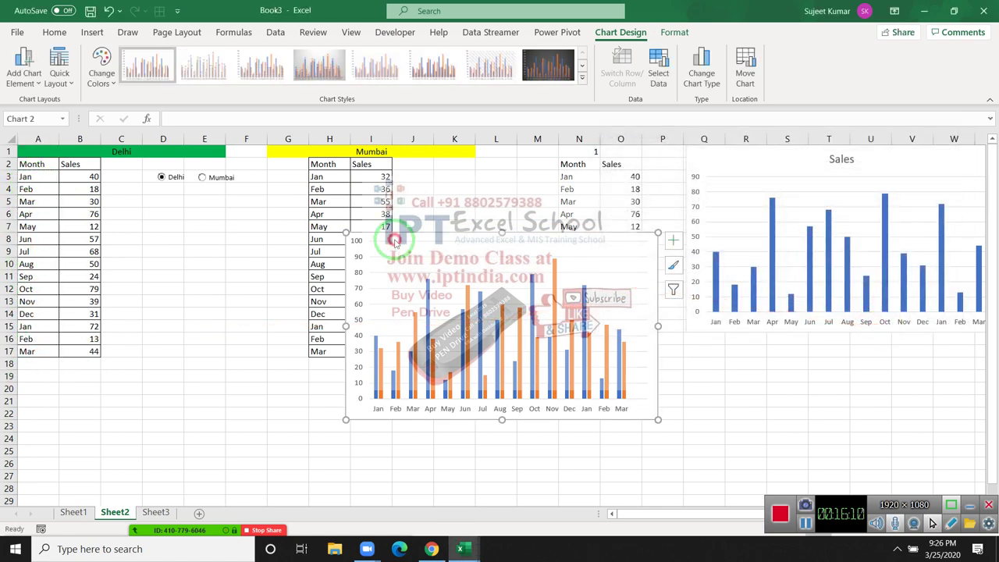
Step: Delete the extra Delhi–Mumbai comparison chart from Sheet2
{"action": "left_click", "coordinate": [196, 339]}
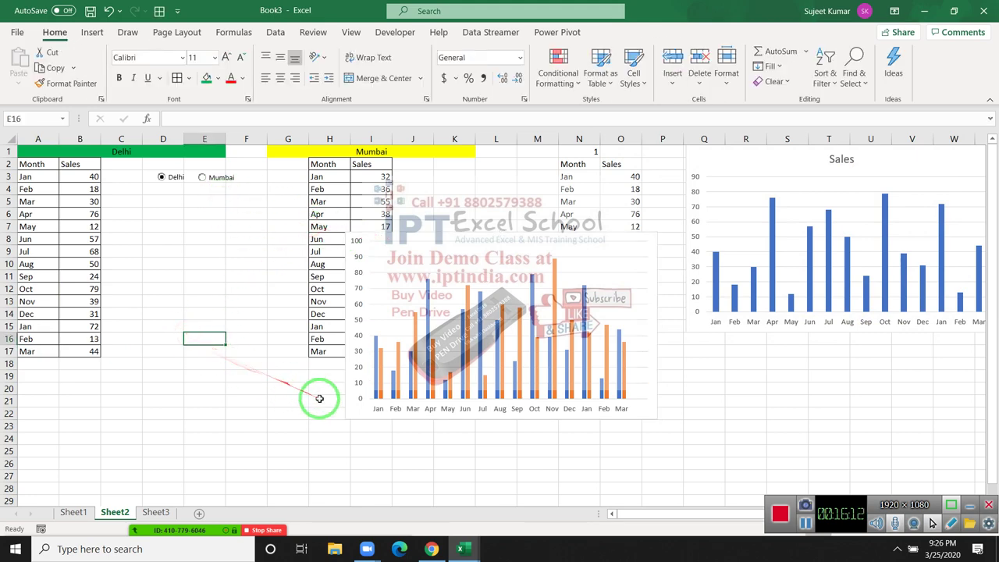
{"action": "left_click_drag", "start_coordinate": [349, 411], "coordinate": [83, 332]}
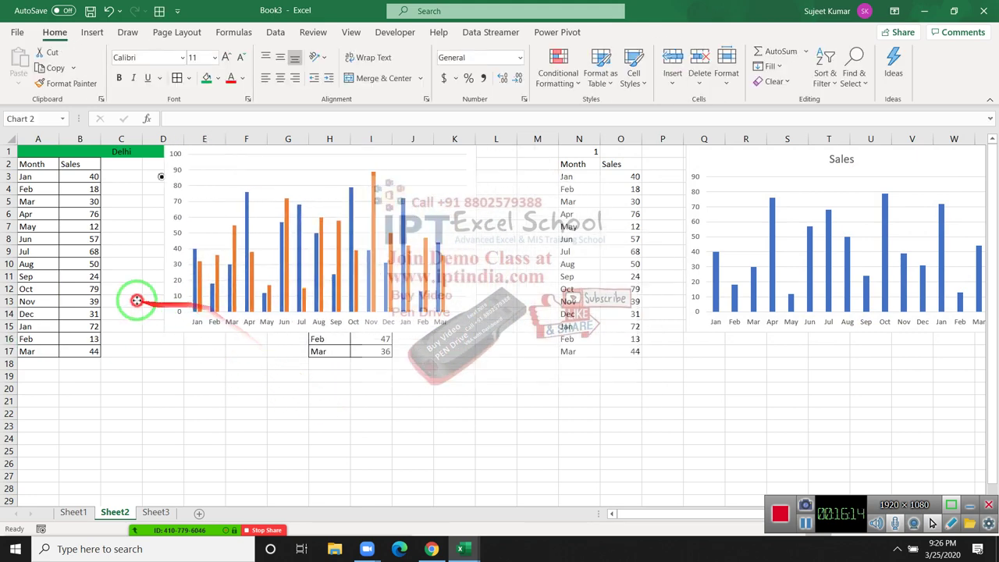
{"action": "left_click_drag", "start_coordinate": [388, 332], "coordinate": [509, 408]}
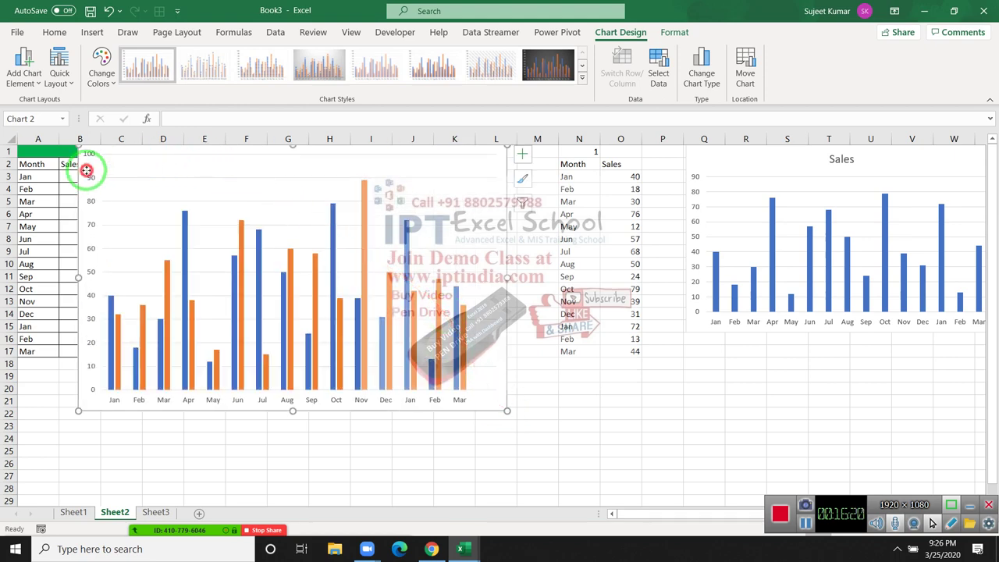
{"action": "key", "text": "Delete"}
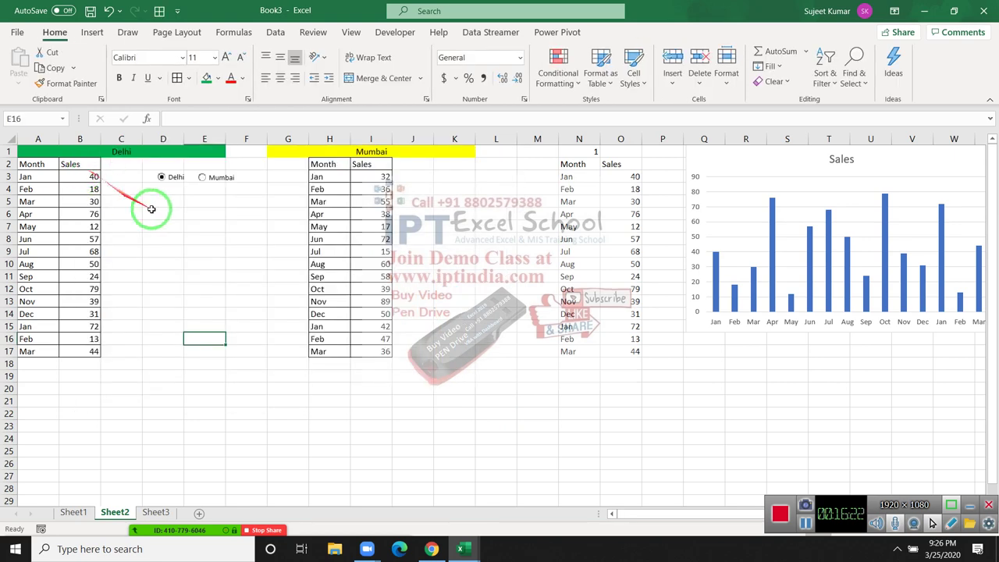
Step: Copy Sheet1's Name and Jan–Jun marks table A1:G10 and return to Sheet2
{"action": "left_click", "coordinate": [74, 513]}
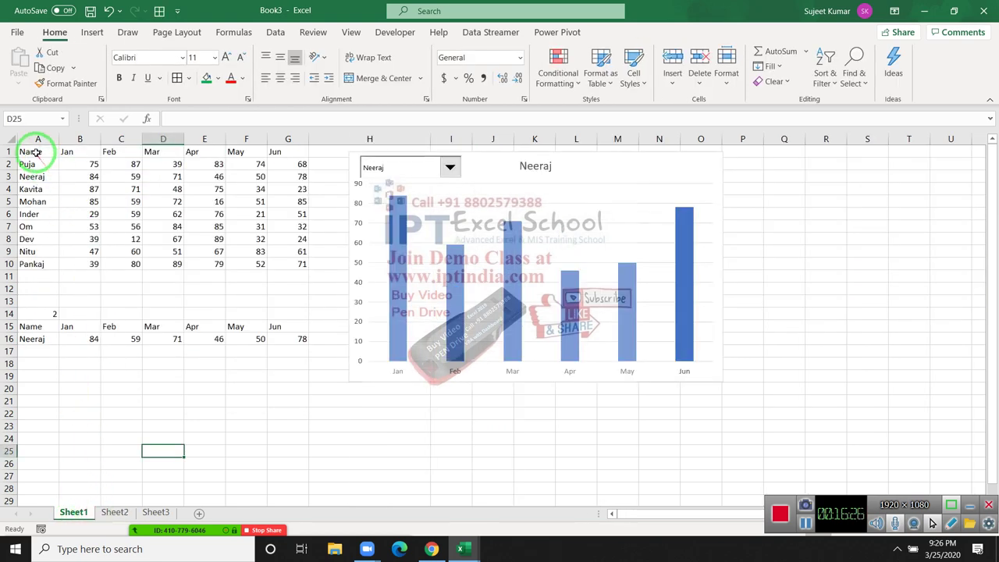
{"action": "left_click_drag", "start_coordinate": [31, 152], "coordinate": [282, 261]}
{"action": "key", "text": "ctrl+c"}
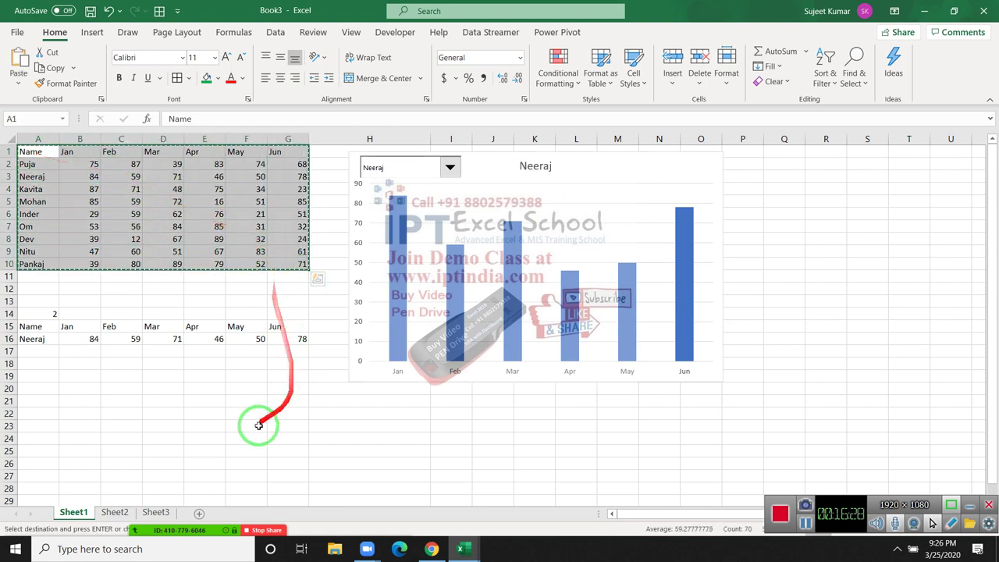
{"action": "left_click", "coordinate": [125, 513]}
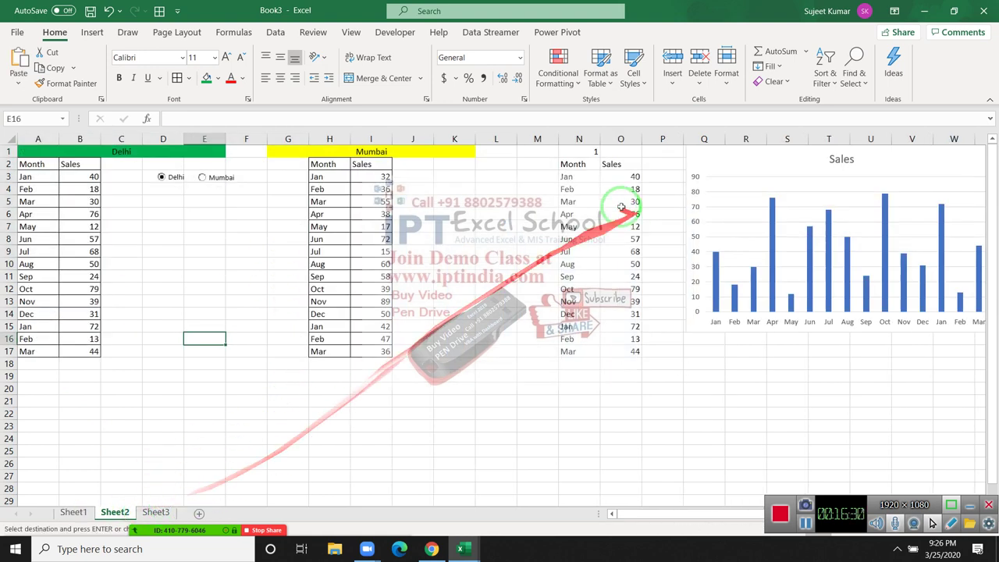
Step: Move the Delhi/Mumbai option buttons onto the top of the Sales chart
{"action": "left_click", "coordinate": [719, 166]}
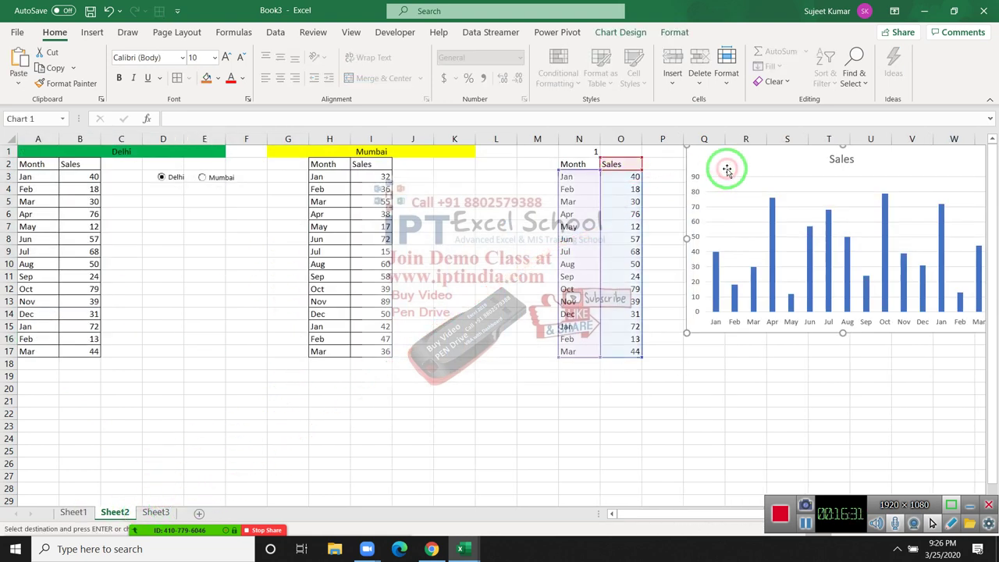
{"action": "left_click", "coordinate": [200, 179]}
{"action": "left_click", "coordinate": [172, 180]}
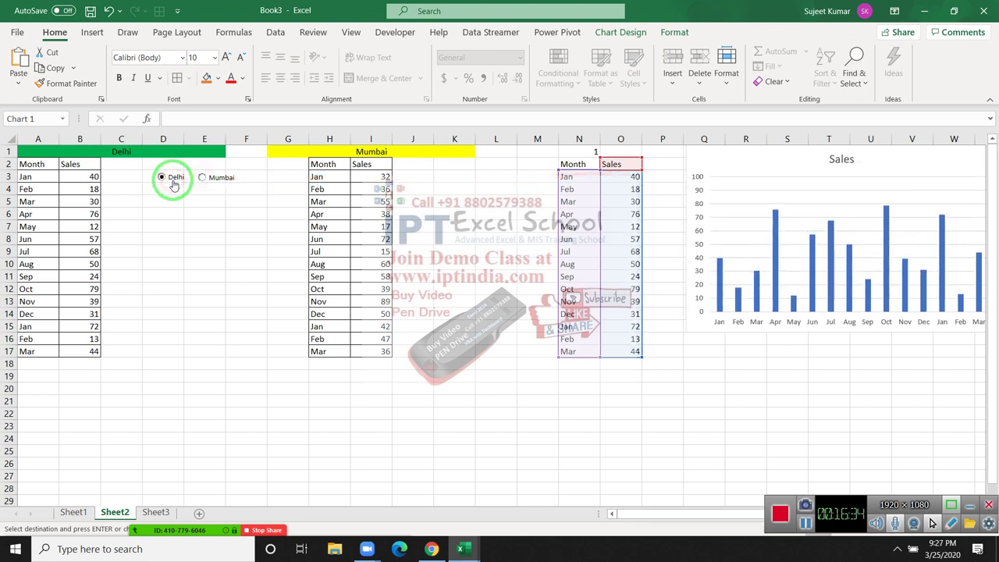
{"action": "right_click", "coordinate": [175, 181]}
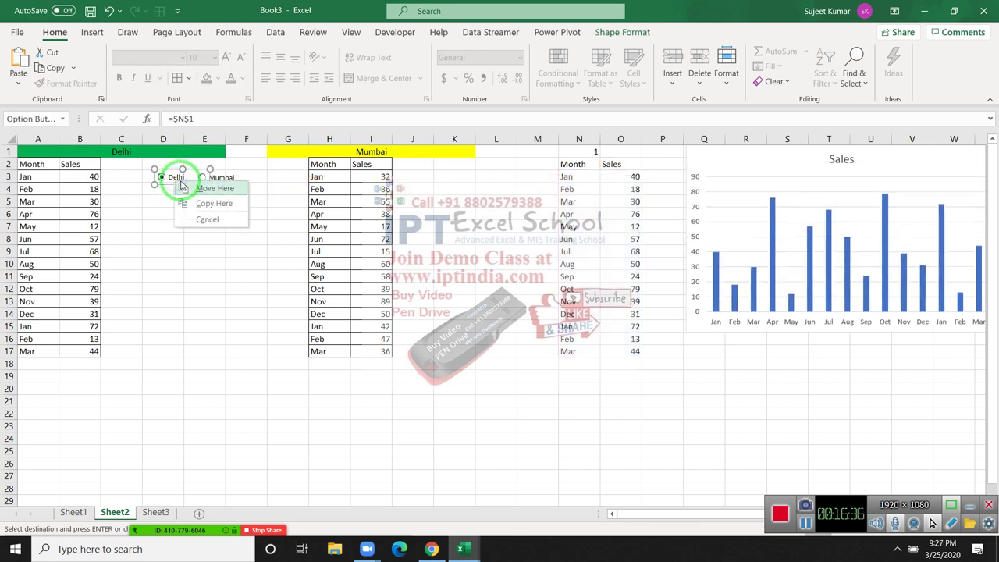
{"action": "left_click", "coordinate": [222, 179]}
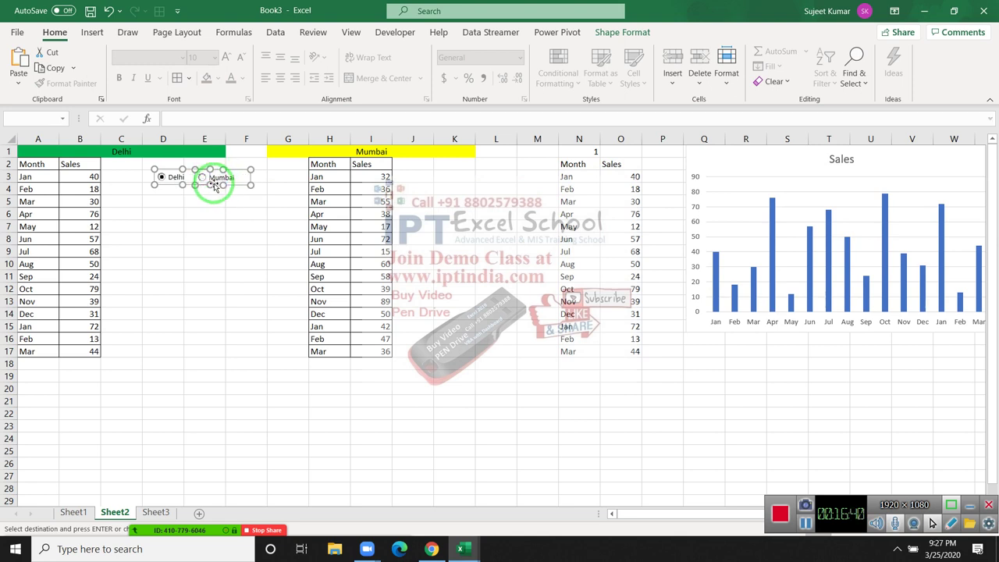
{"action": "left_click_drag", "start_coordinate": [201, 178], "coordinate": [740, 157]}
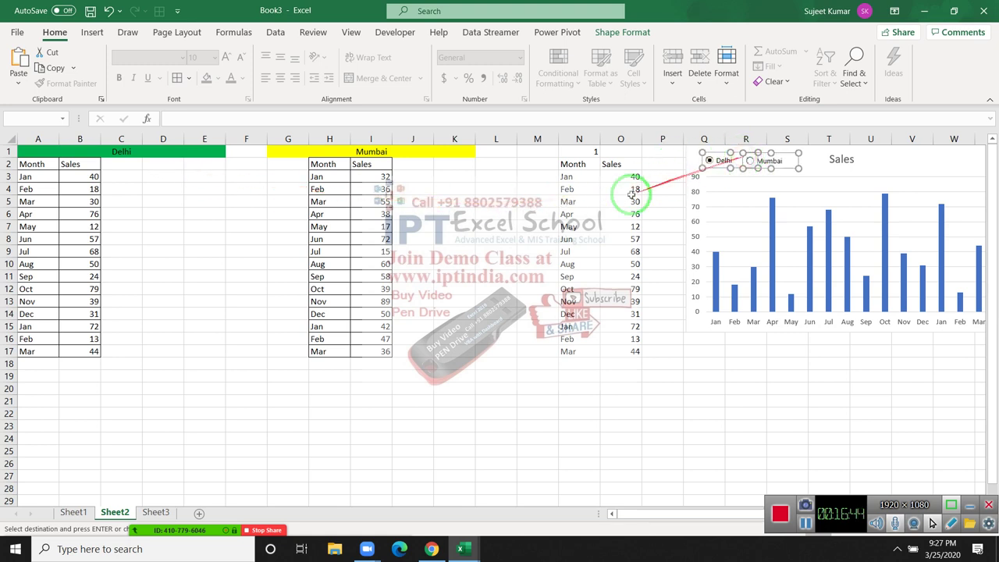
Step: Test the Mumbai and Delhi buttons on the chart, then go to Sheet3
{"action": "left_click", "coordinate": [505, 224]}
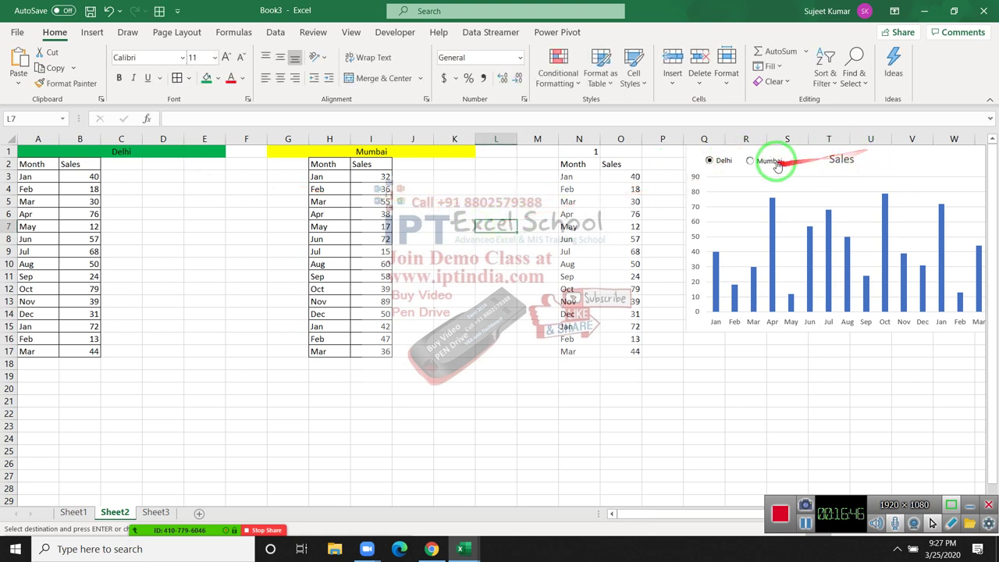
{"action": "left_click", "coordinate": [749, 161]}
{"action": "left_click", "coordinate": [709, 160]}
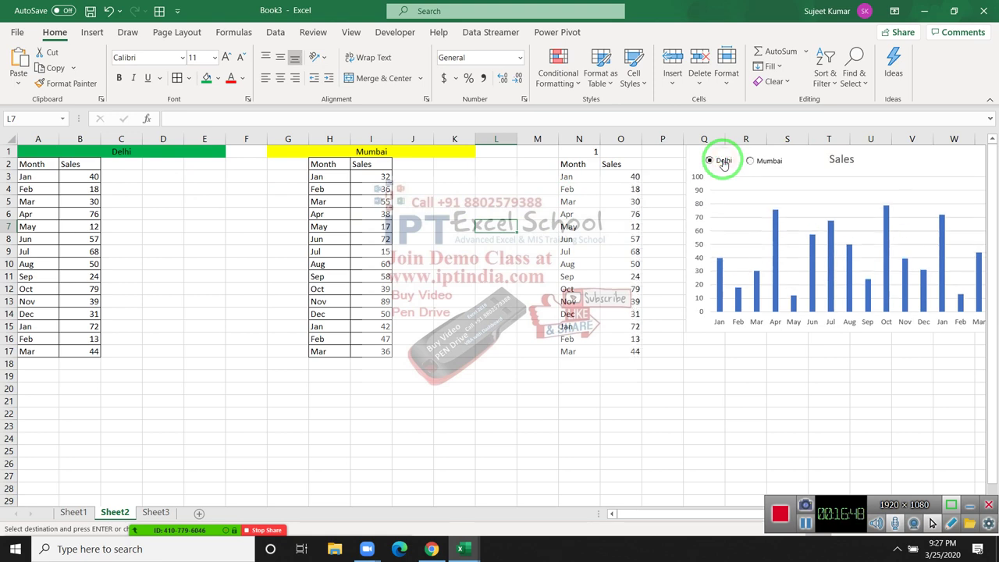
{"action": "left_click", "coordinate": [153, 513]}
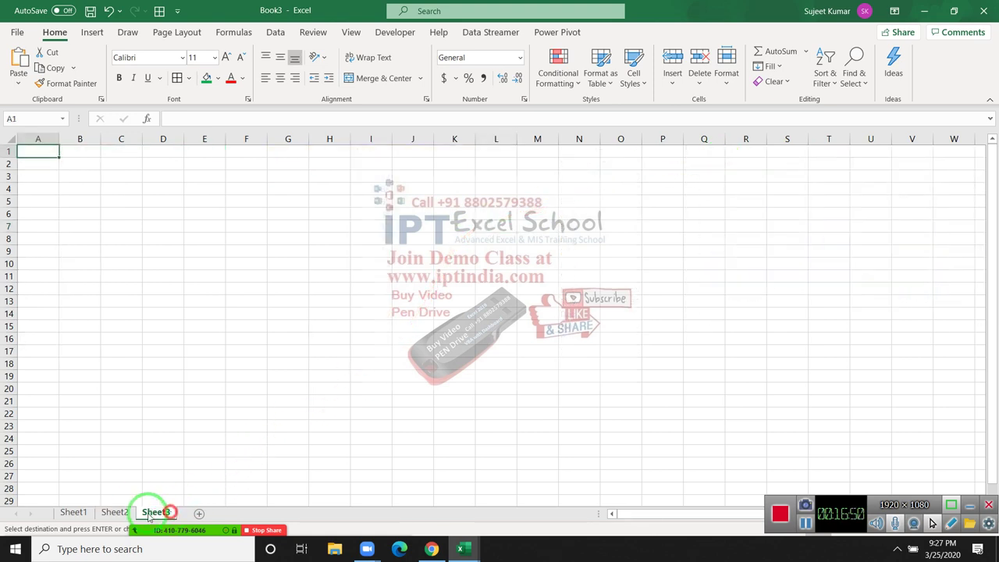
Step: Paste the marks table into Sheet3 at A1, then show Delhi data on Sheet2's chart
{"action": "left_click", "coordinate": [74, 512]}
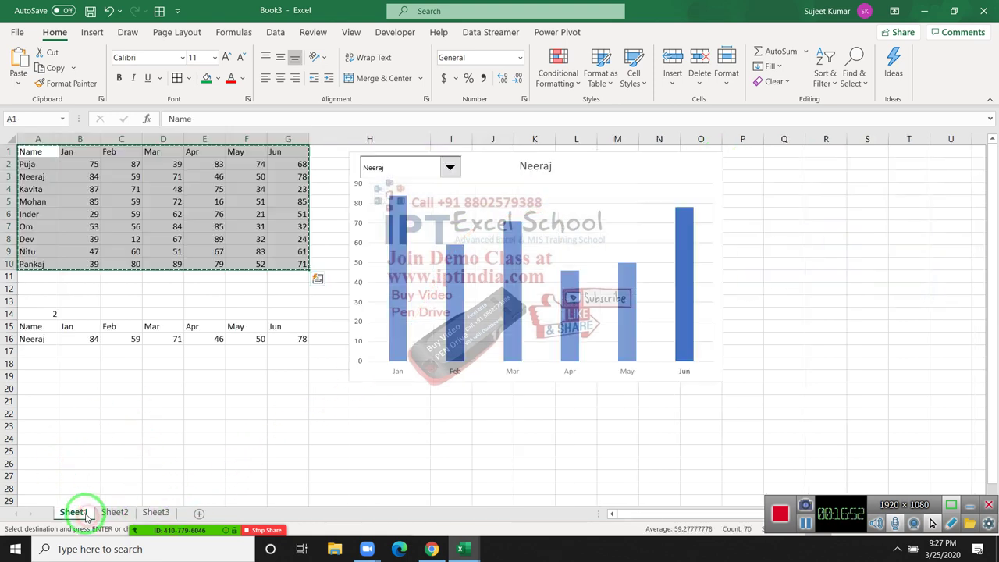
{"action": "left_click", "coordinate": [145, 513]}
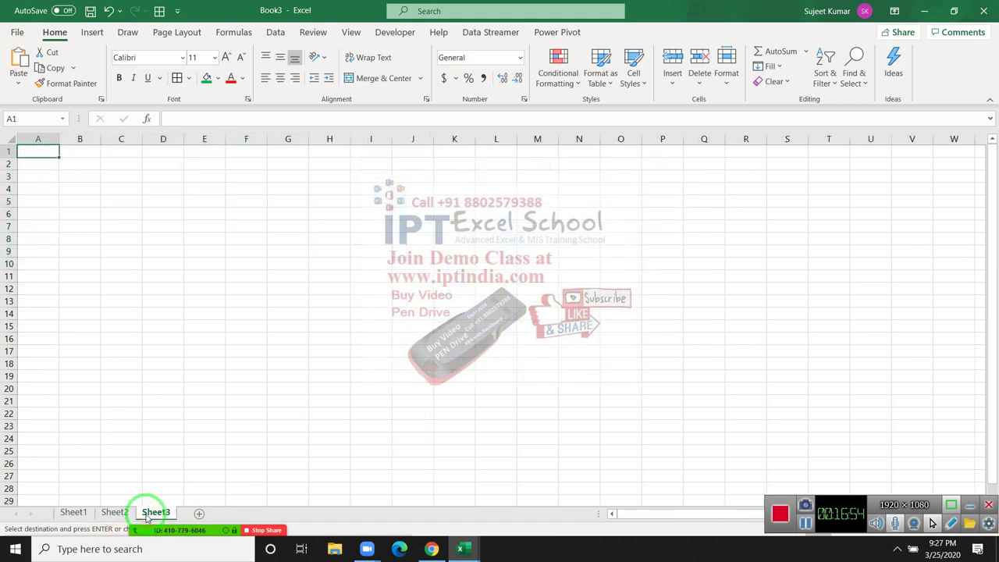
{"action": "key", "text": "ctrl+v"}
{"action": "key", "text": "Escape"}
{"action": "left_click", "coordinate": [234, 376]}
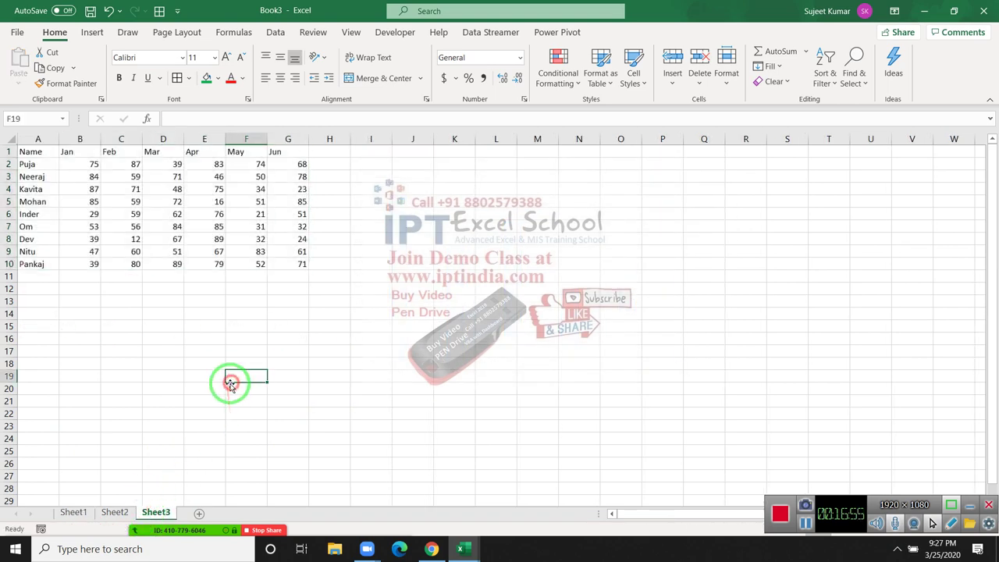
{"action": "left_click", "coordinate": [455, 312]}
{"action": "left_click", "coordinate": [117, 512]}
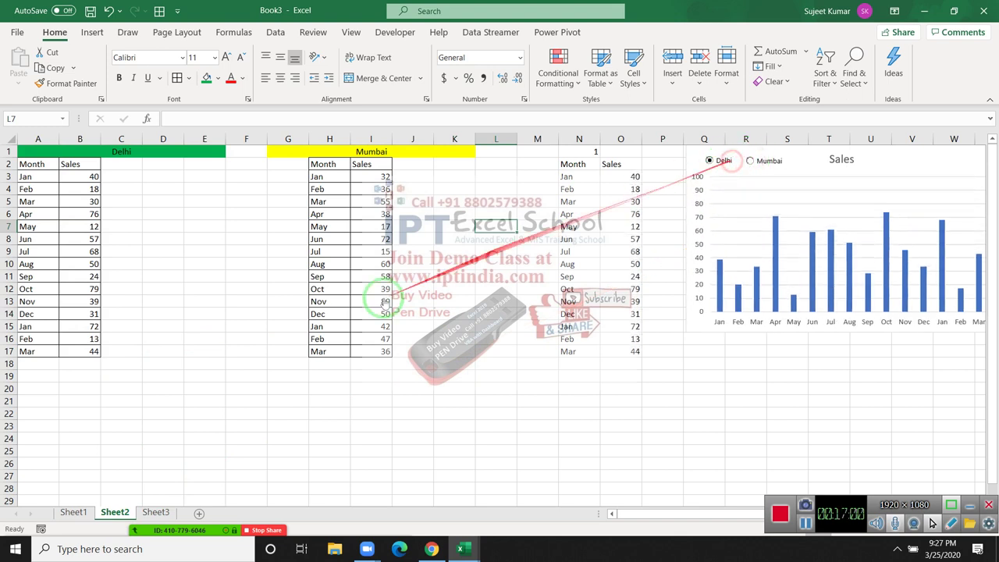
{"action": "left_click", "coordinate": [709, 160]}
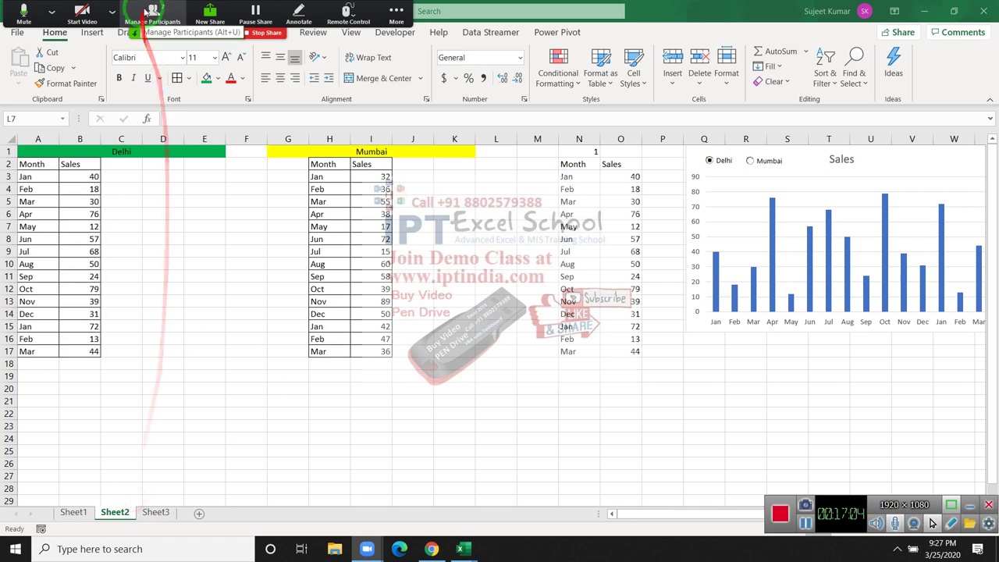
Step: Let a Zoom participant record, close the participants list, and return to Sheet3
{"action": "left_click", "coordinate": [152, 11]}
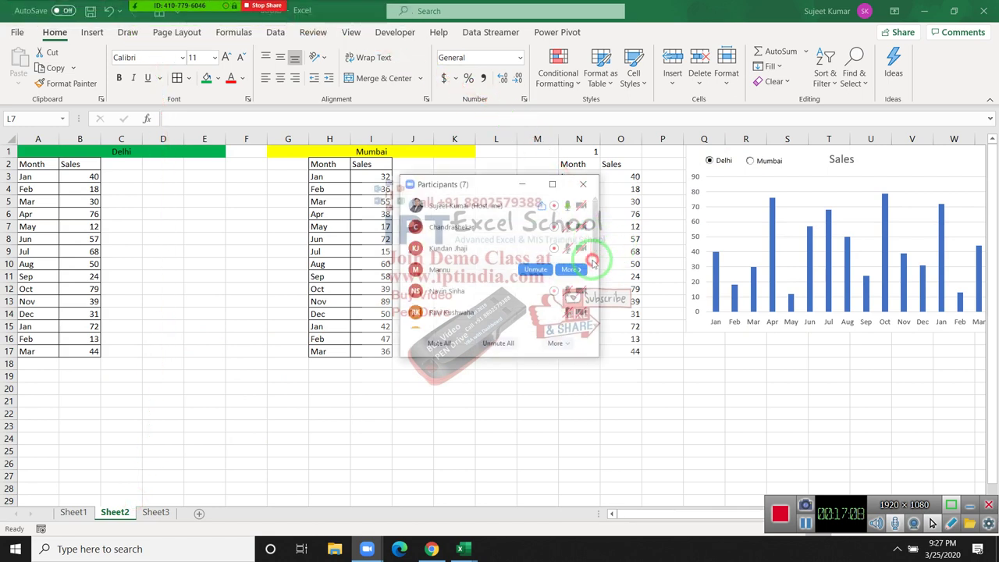
{"action": "left_click_drag", "start_coordinate": [594, 254], "coordinate": [598, 291]}
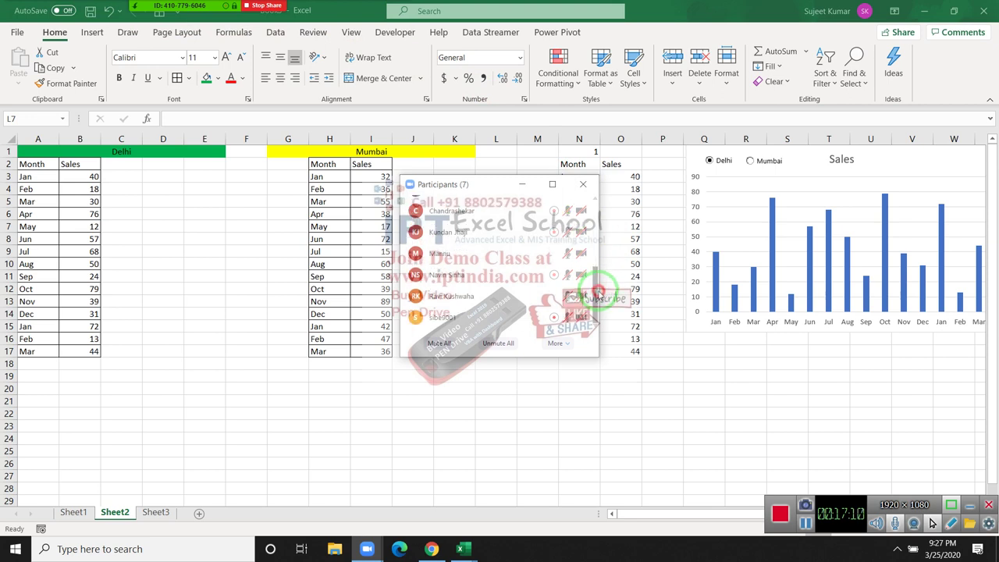
{"action": "left_click", "coordinate": [575, 297]}
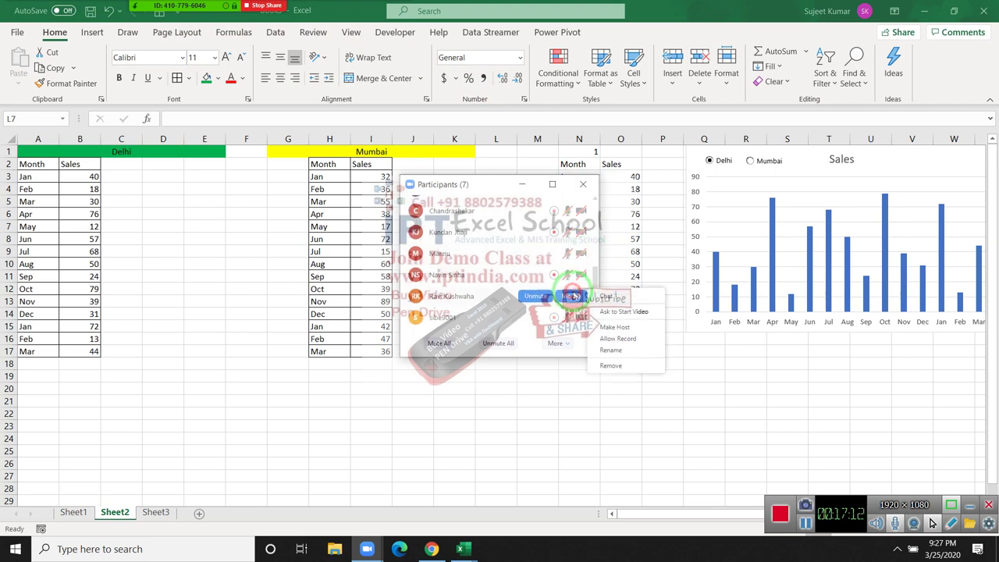
{"action": "left_click", "coordinate": [619, 338]}
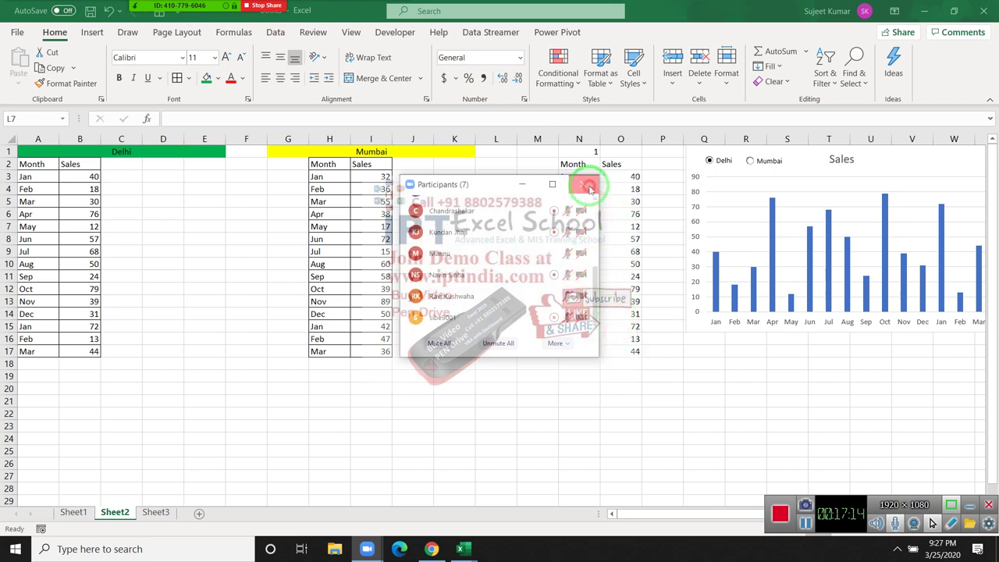
{"action": "left_click", "coordinate": [589, 188]}
{"action": "left_click", "coordinate": [155, 512]}
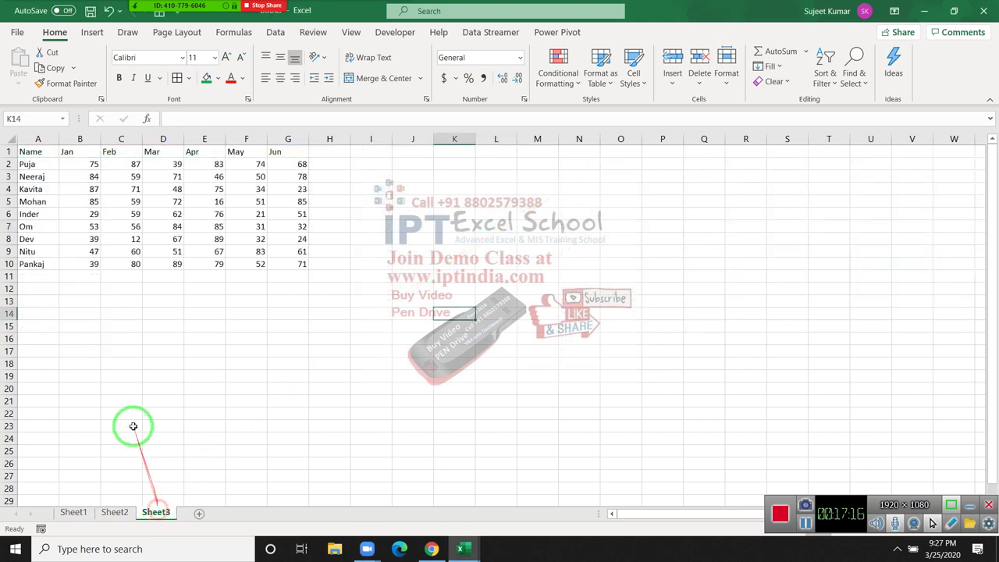
Step: Copy the names from A1:A10 into A15:A24 and enter 1 in A14
{"action": "left_click", "coordinate": [28, 151]}
{"action": "key", "text": "ctrl+shift+Down"}
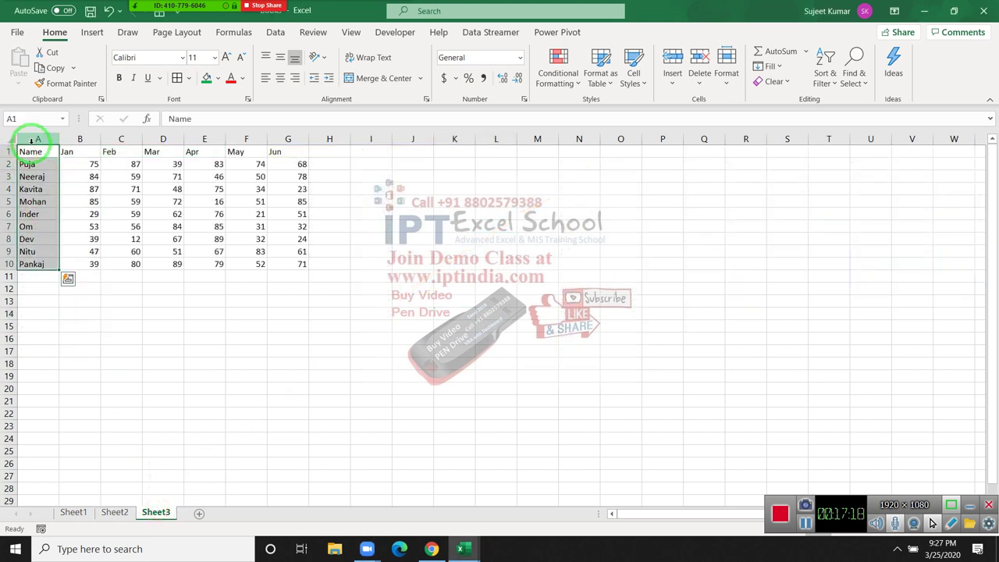
{"action": "key", "text": "ctrl+c"}
{"action": "key", "text": "ctrl+Down"}
{"action": "key", "text": "Down"}
{"action": "key", "text": "Down"}
{"action": "key", "text": "Down"}
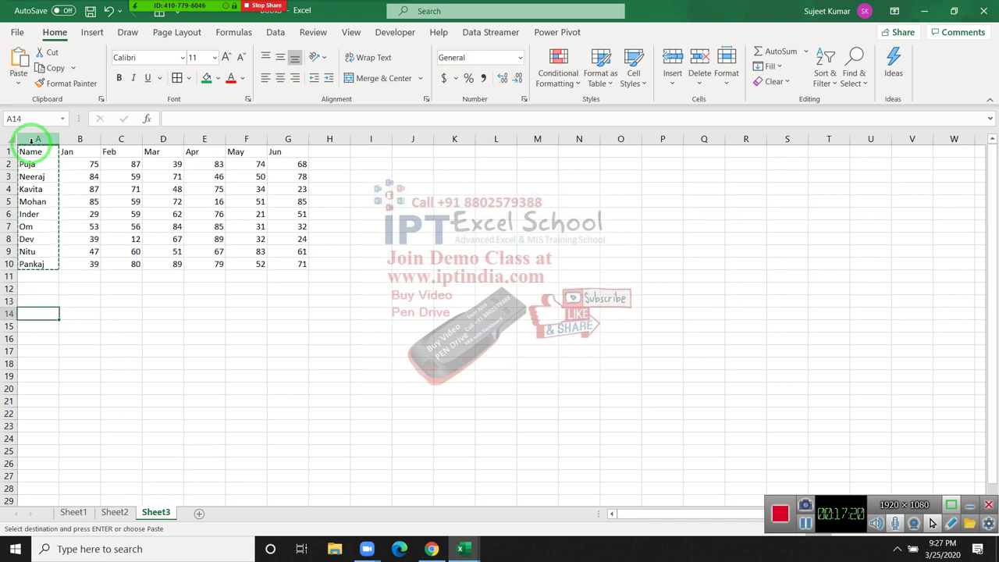
{"action": "key", "text": "Down"}
{"action": "key", "text": "Down"}
{"action": "key", "text": "ctrl+v"}
{"action": "key", "text": "Escape"}
{"action": "key", "text": "Up"}
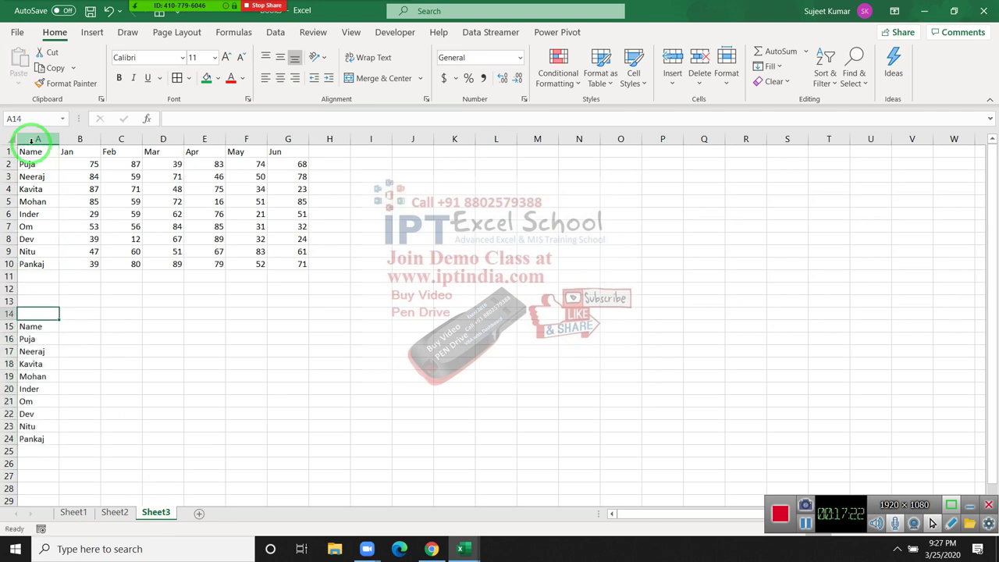
{"action": "type", "text": "1"}
{"action": "key", "text": "Tab"}
{"action": "type", "text": "="}
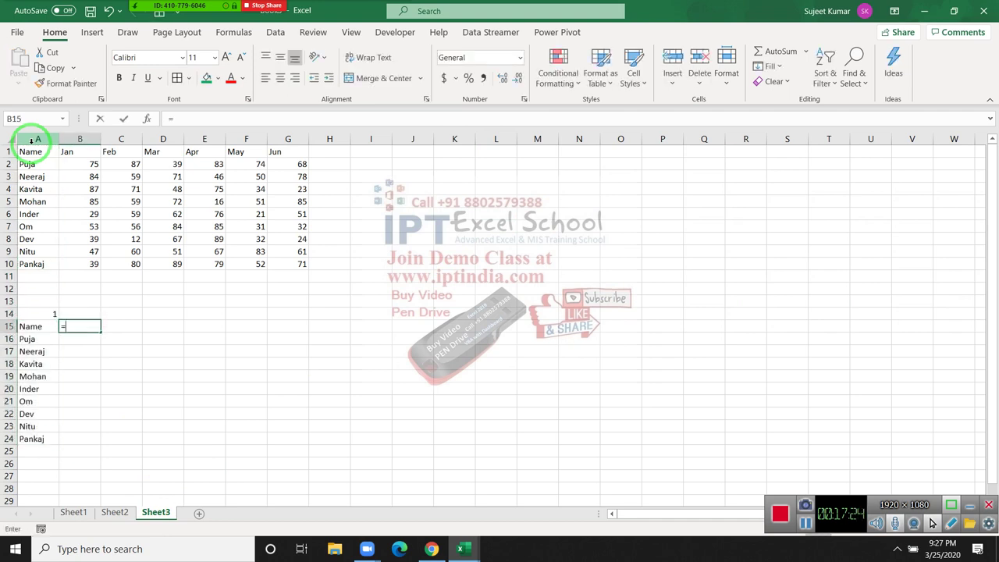
Step: Enter =OFFSET(A1,0,$A$14) in B15 to show the first name's Jan score
{"action": "type", "text": "of"}
{"action": "key", "text": "Tab"}
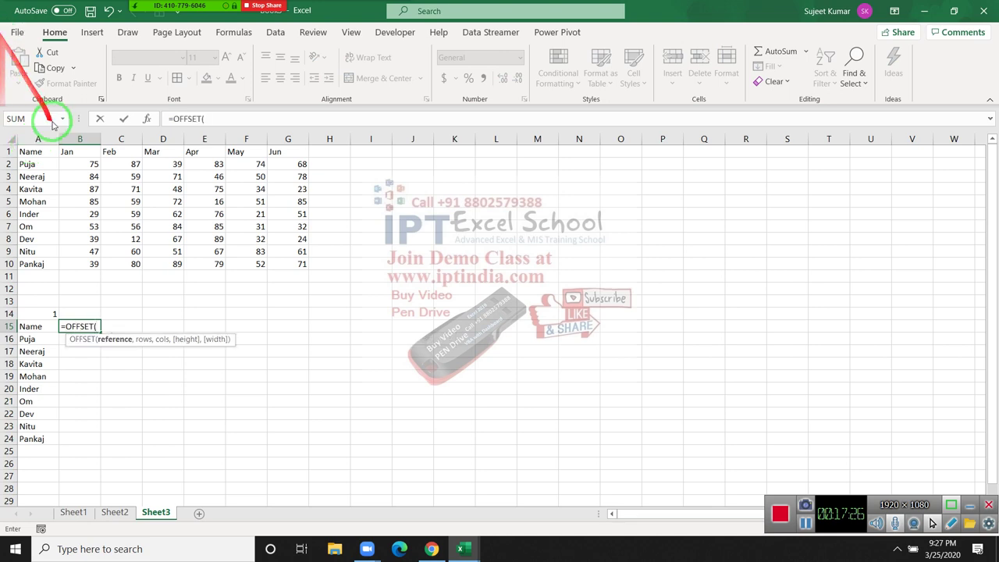
{"action": "left_click", "coordinate": [45, 153]}
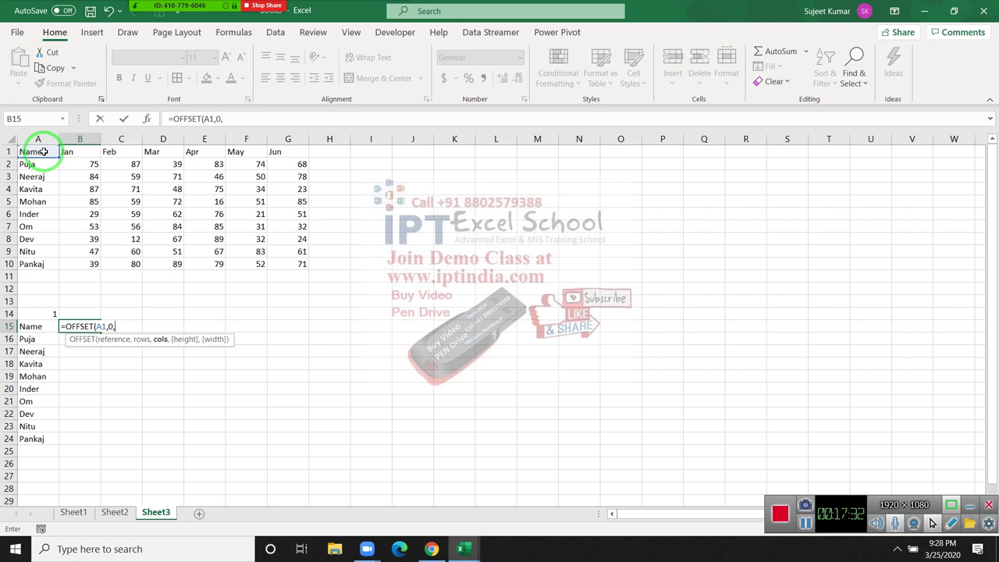
{"action": "left_click", "coordinate": [40, 313]}
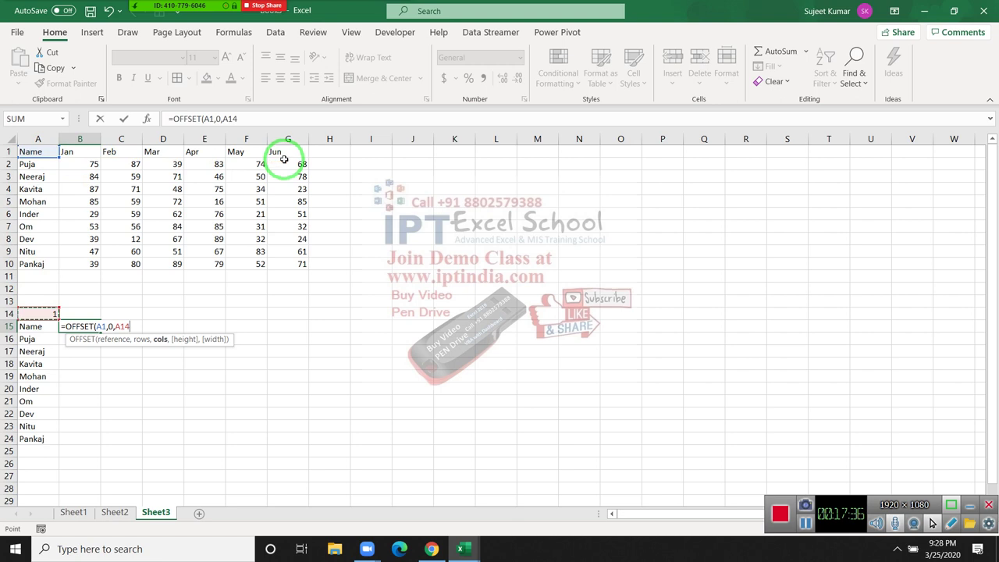
{"action": "key", "text": "Return"}
{"action": "left_click", "coordinate": [86, 331]}
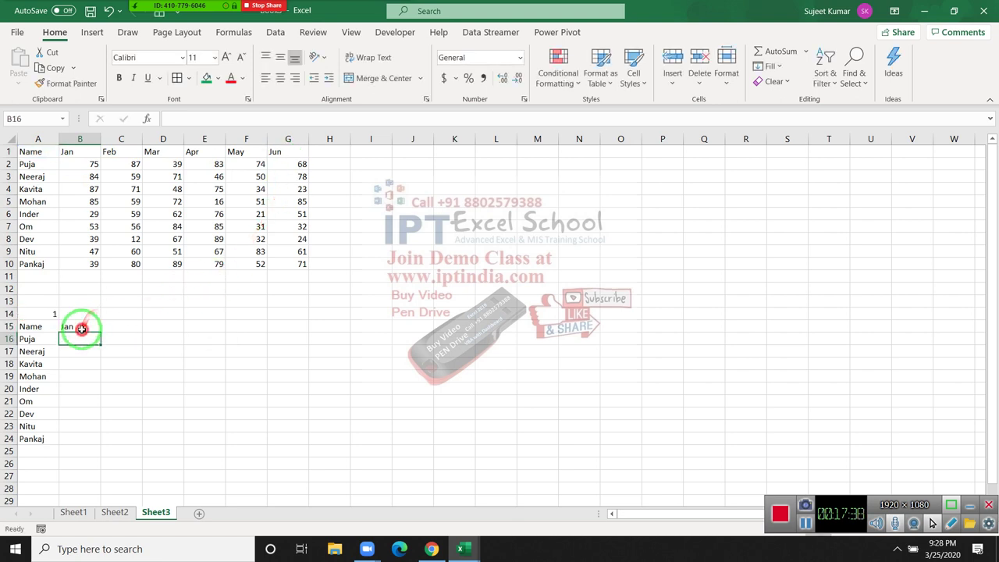
{"action": "left_click", "coordinate": [229, 118]}
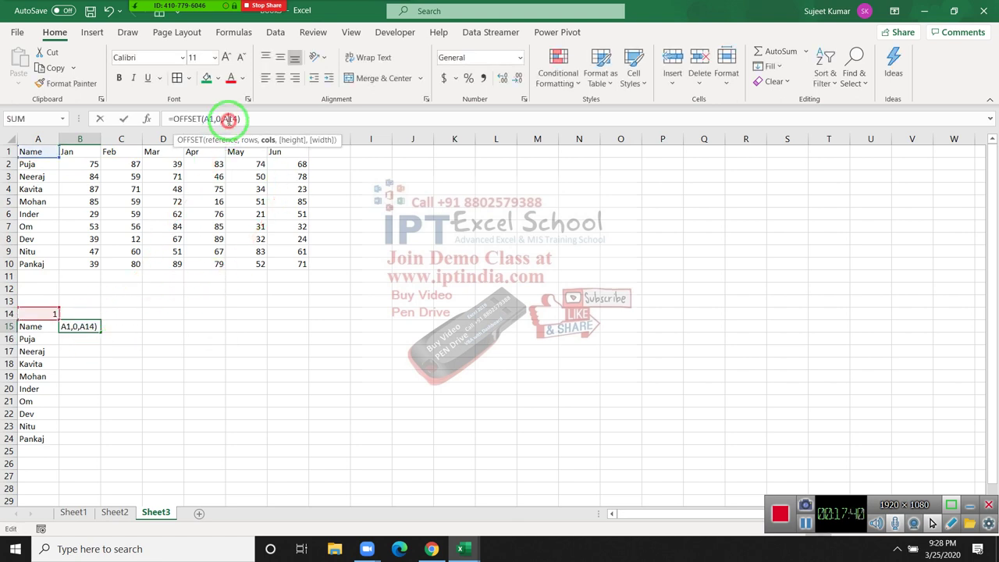
{"action": "key", "text": "Return"}
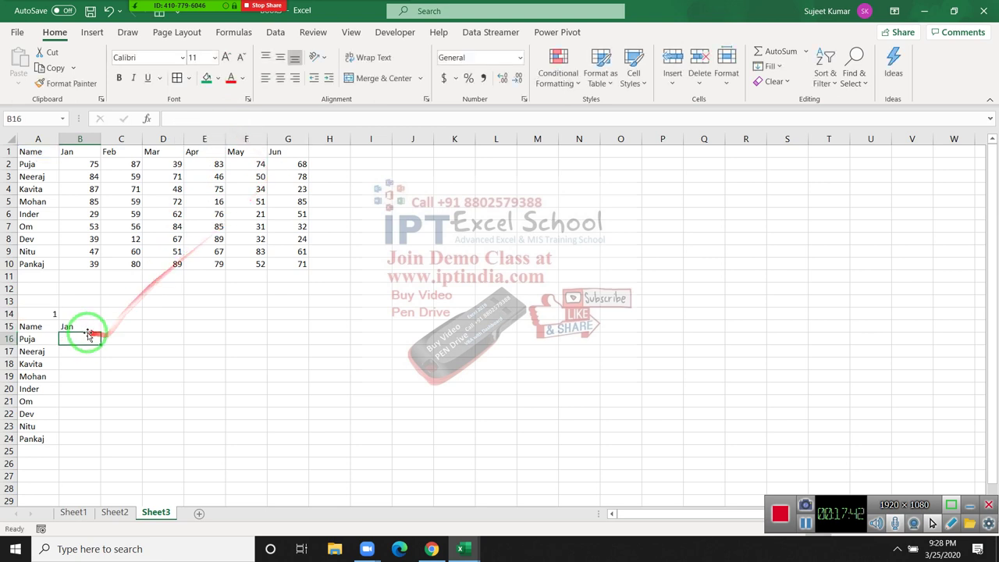
Step: Fill the OFFSET formula down to B24 and select A15:B24
{"action": "left_click", "coordinate": [94, 334]}
{"action": "left_click", "coordinate": [86, 326]}
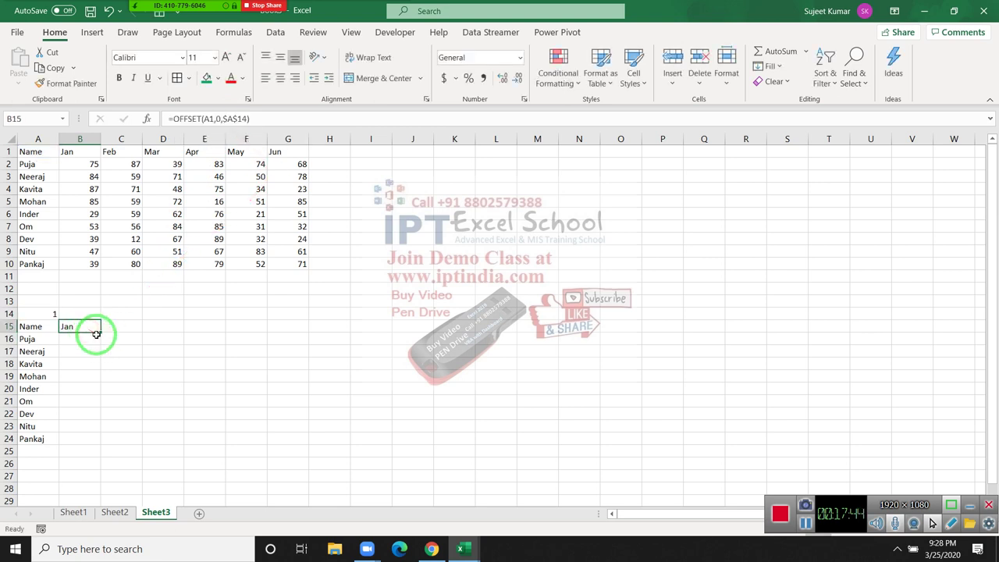
{"action": "double_click", "coordinate": [100, 331]}
{"action": "left_click_drag", "start_coordinate": [50, 327], "coordinate": [80, 437]}
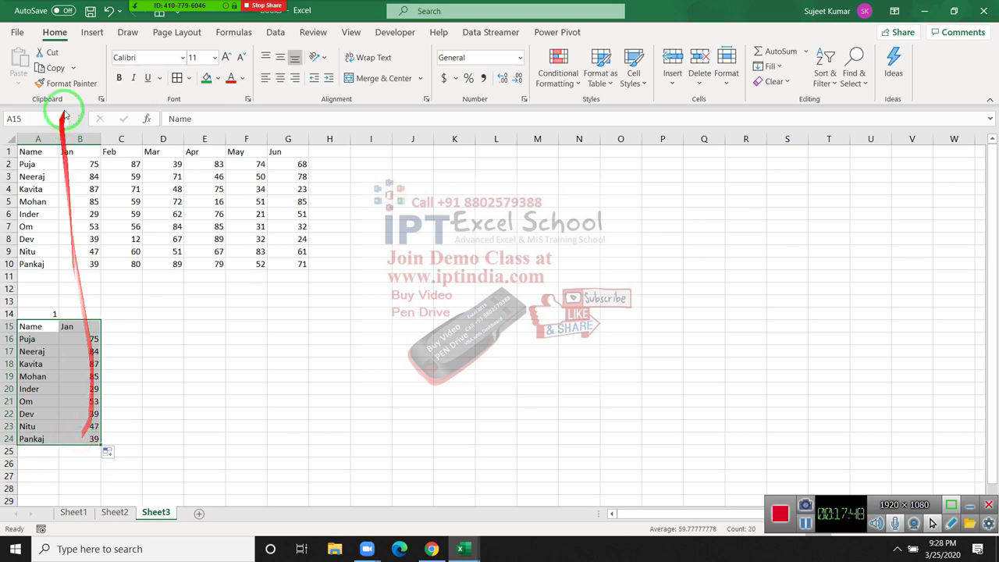
Step: Insert a 2-D pie chart of the Jan scores and enlarge it
{"action": "left_click", "coordinate": [92, 32]}
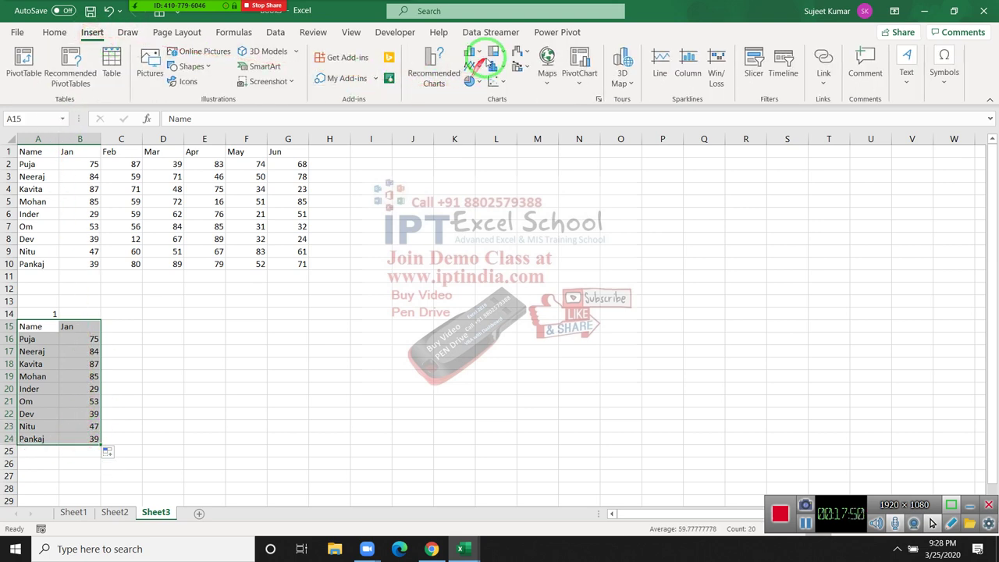
{"action": "left_click", "coordinate": [480, 80]}
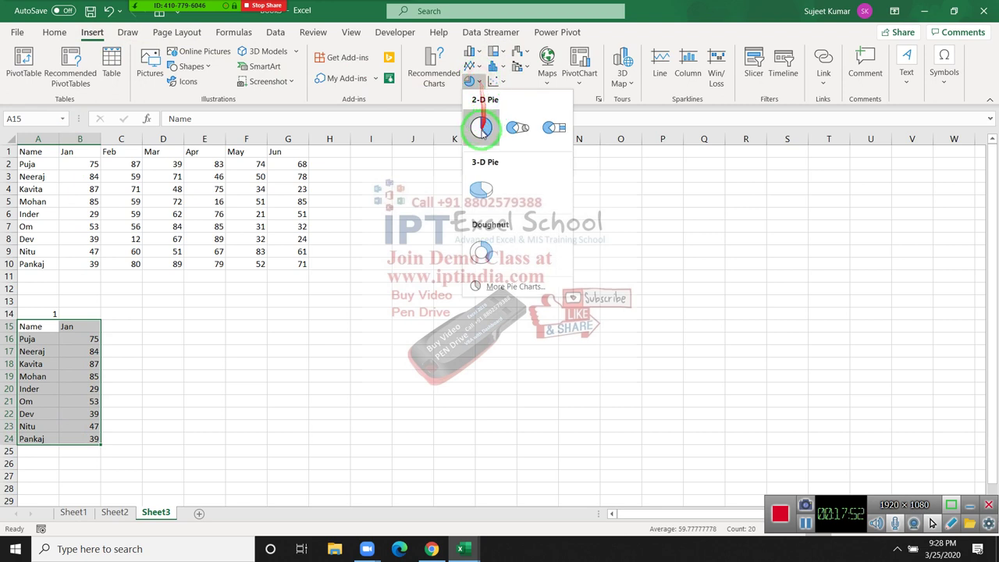
{"action": "left_click", "coordinate": [468, 131]}
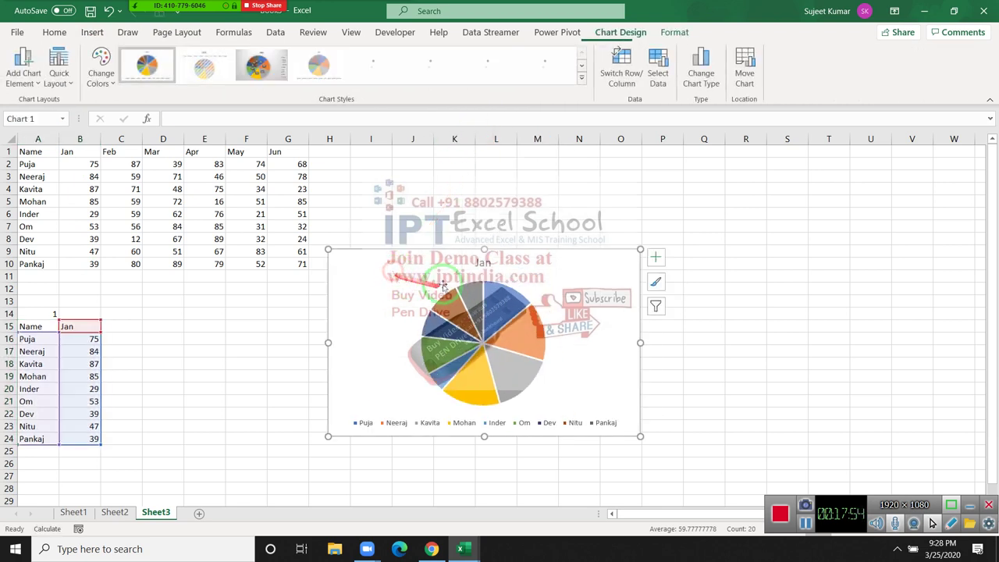
{"action": "left_click_drag", "start_coordinate": [642, 439], "coordinate": [678, 493]}
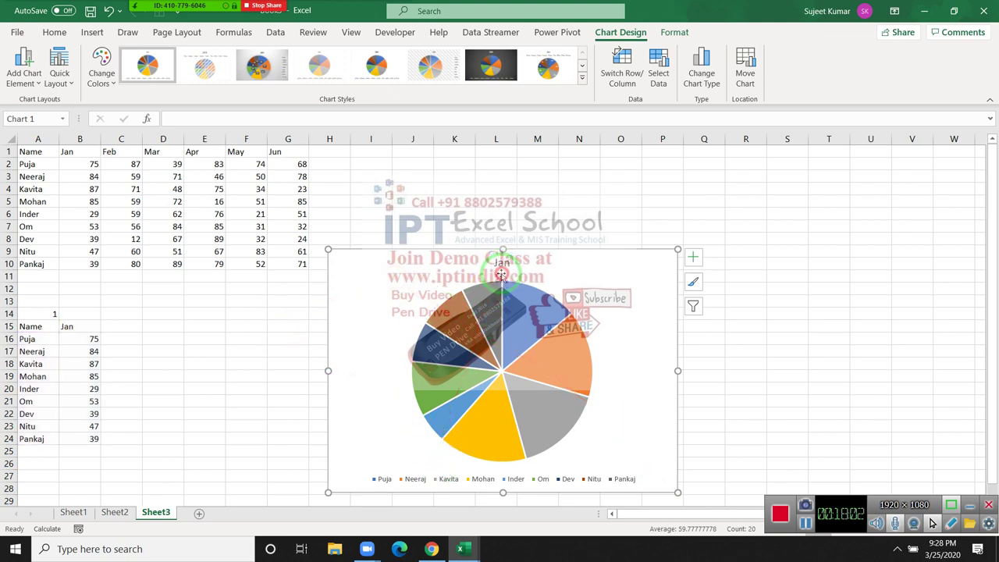
Step: Delete the Jan chart title and adjust the pie chart's placement
{"action": "left_click", "coordinate": [499, 266]}
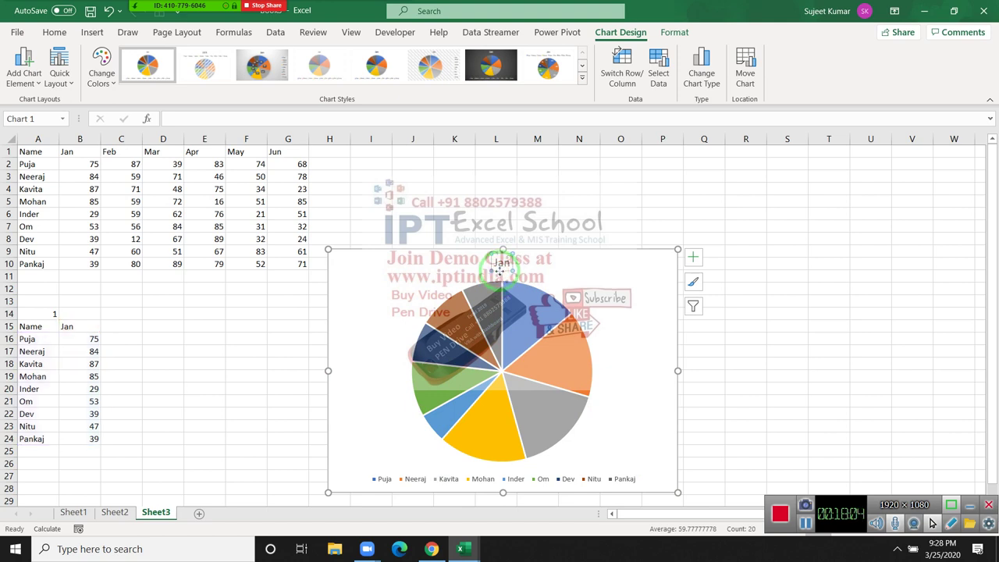
{"action": "key", "text": "Delete"}
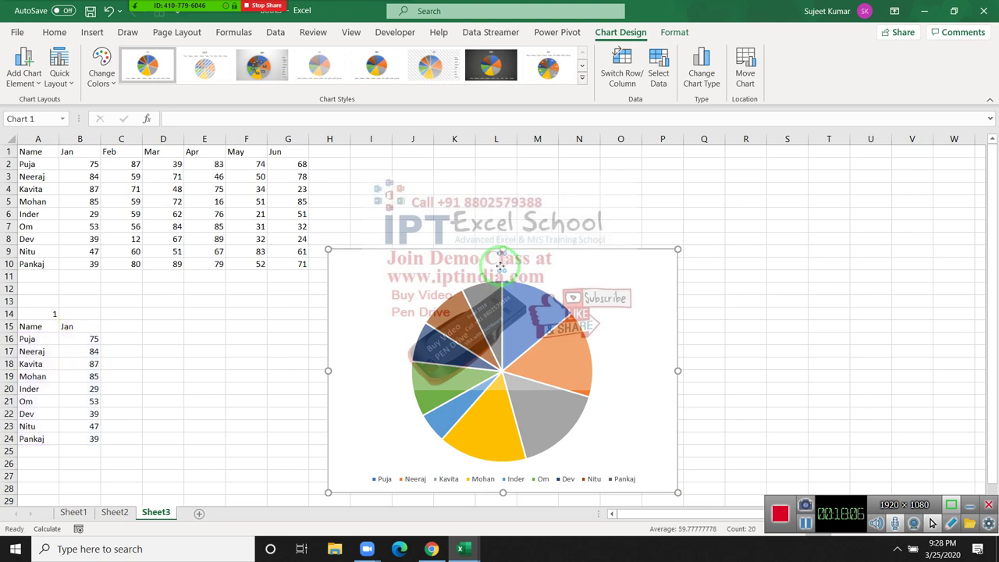
{"action": "left_click", "coordinate": [409, 282]}
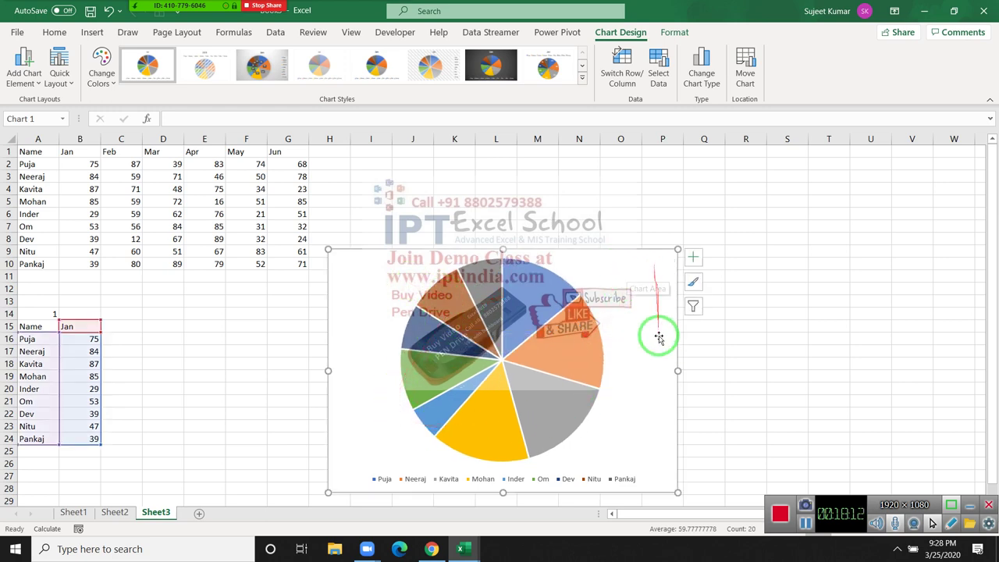
{"action": "left_click_drag", "start_coordinate": [662, 404], "coordinate": [489, 264]}
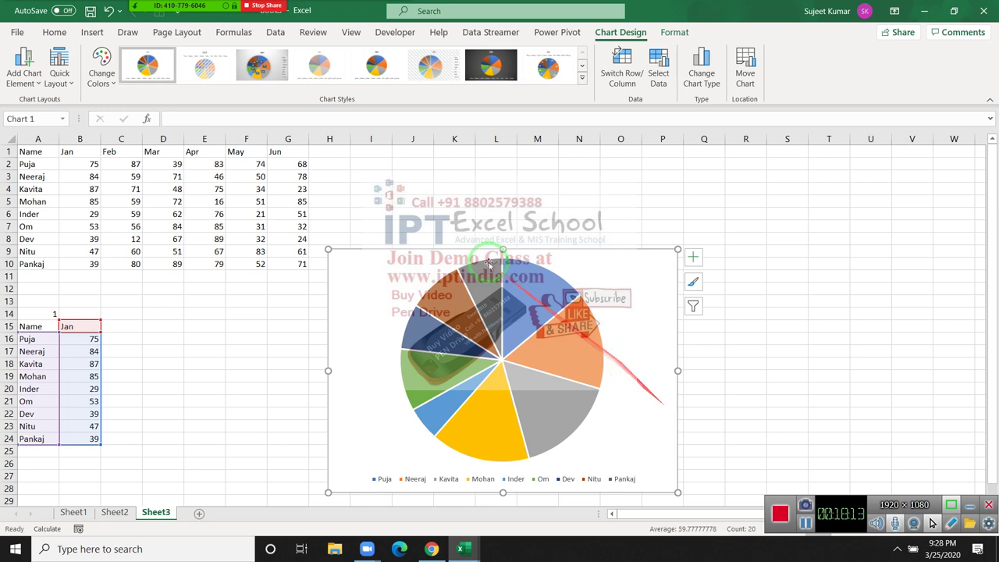
Step: Draw a Form Control option button on the pie chart's upper right and label it JAN
{"action": "left_click", "coordinate": [395, 34]}
{"action": "left_click", "coordinate": [278, 78]}
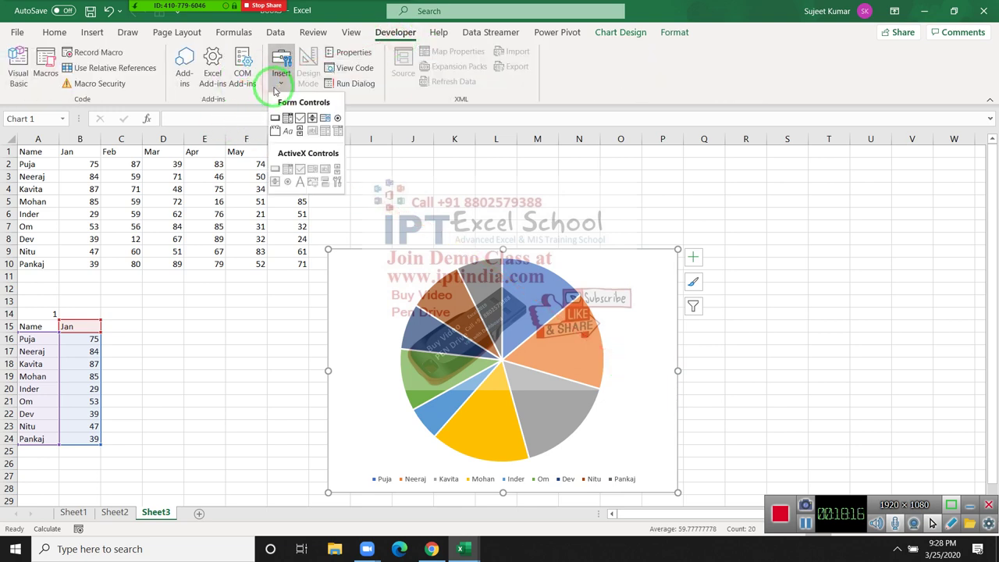
{"action": "left_click", "coordinate": [337, 119]}
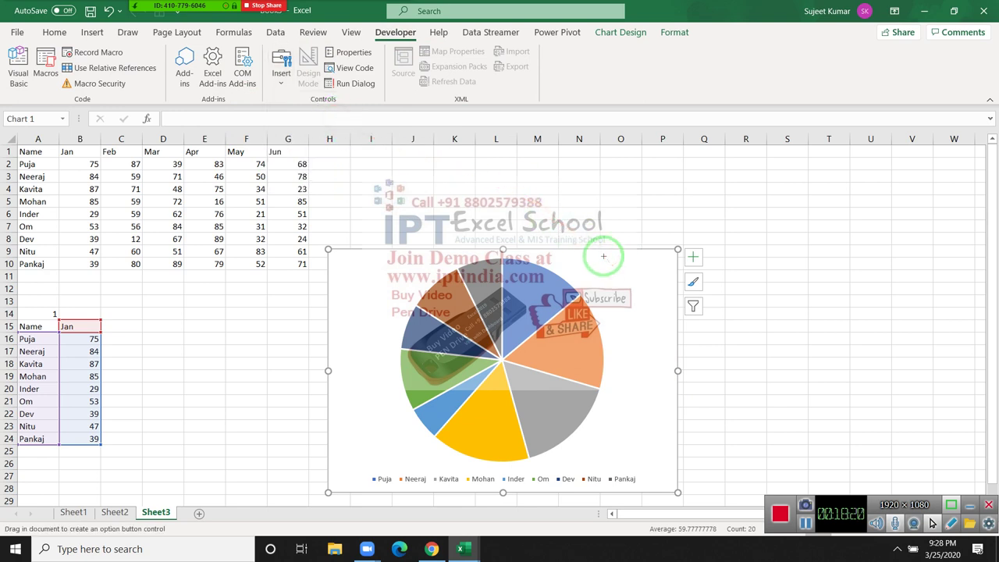
{"action": "left_click_drag", "start_coordinate": [606, 261], "coordinate": [677, 274]}
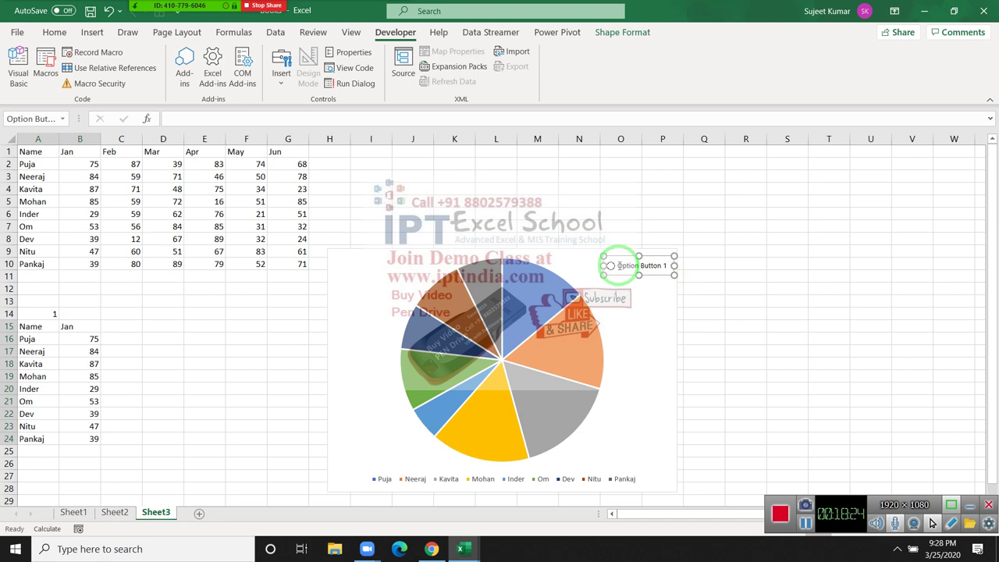
{"action": "left_click_drag", "start_coordinate": [611, 265], "coordinate": [671, 266]}
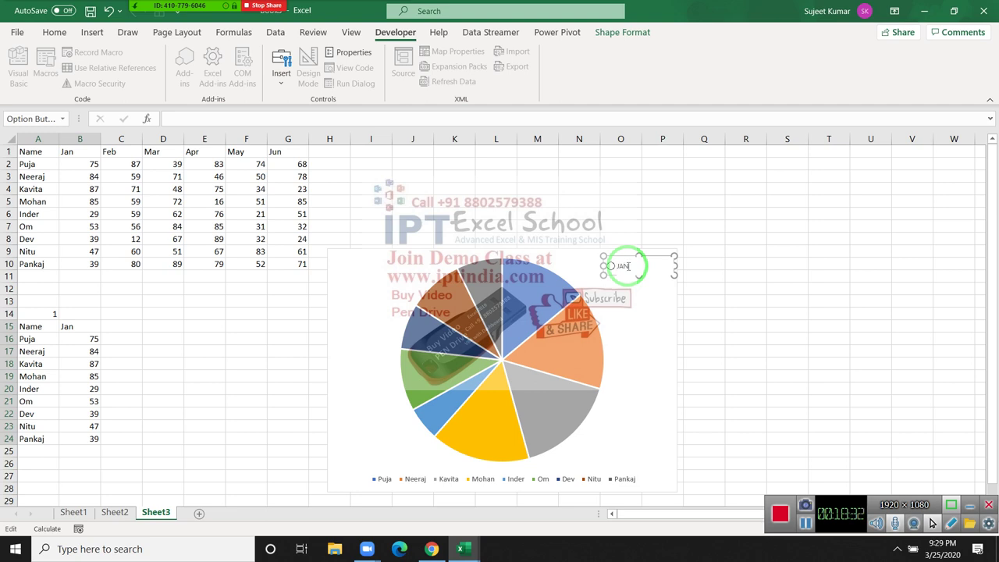
{"action": "left_click", "coordinate": [637, 283]}
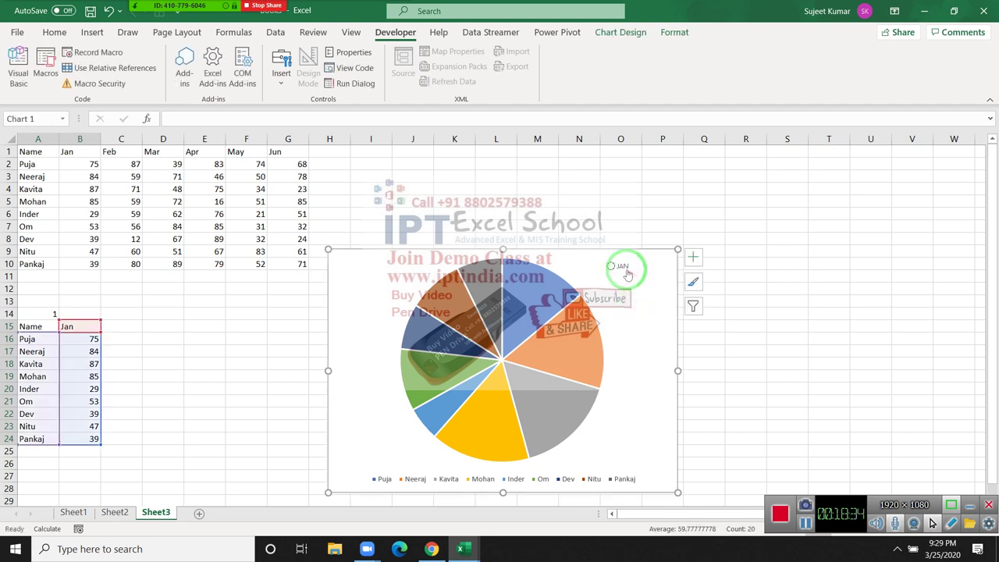
{"action": "right_click", "coordinate": [628, 273]}
Step: Link the JAN option button to cell $A$14 and turn on 3-D shading
{"action": "left_click", "coordinate": [673, 411]}
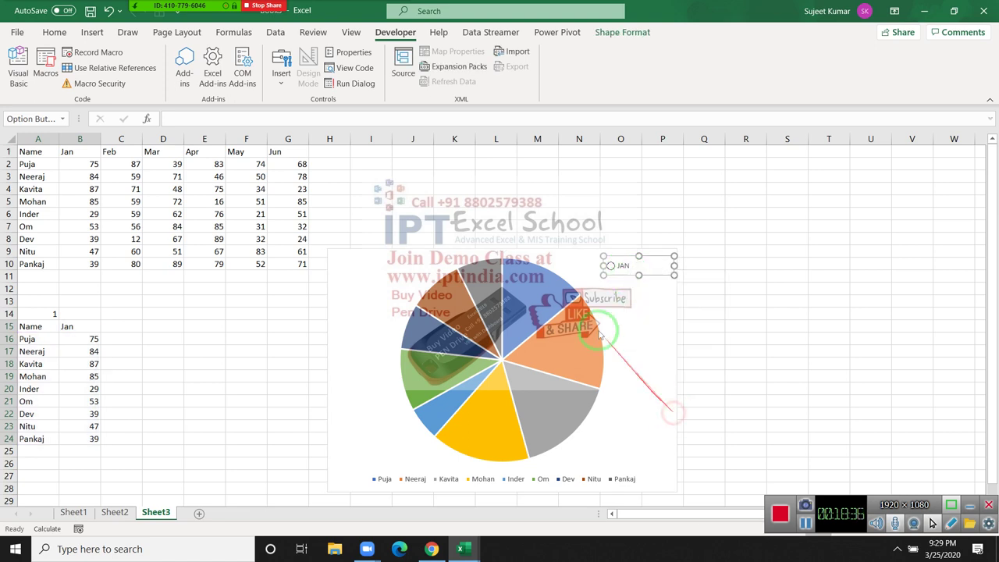
{"action": "left_click", "coordinate": [680, 173]}
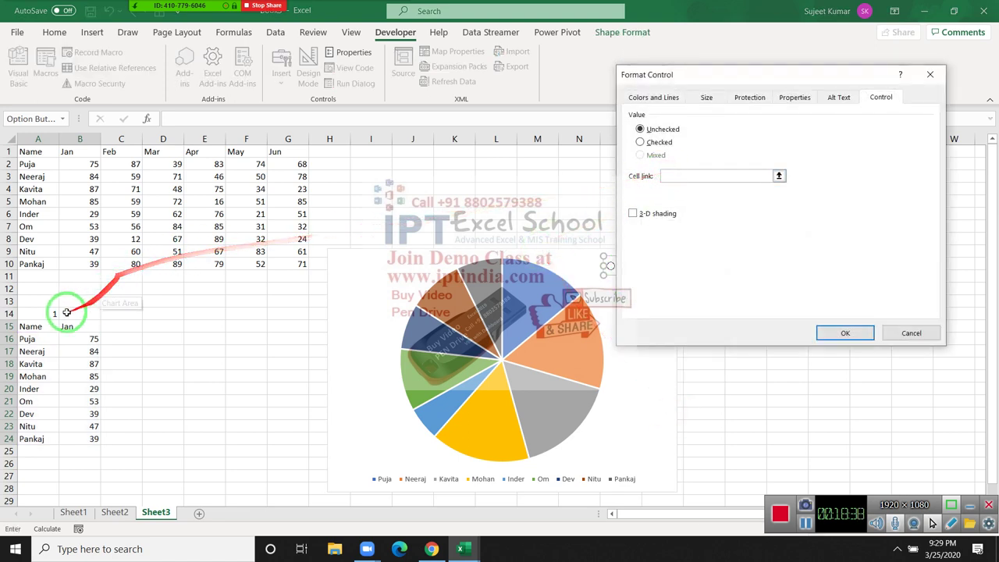
{"action": "left_click", "coordinate": [45, 314]}
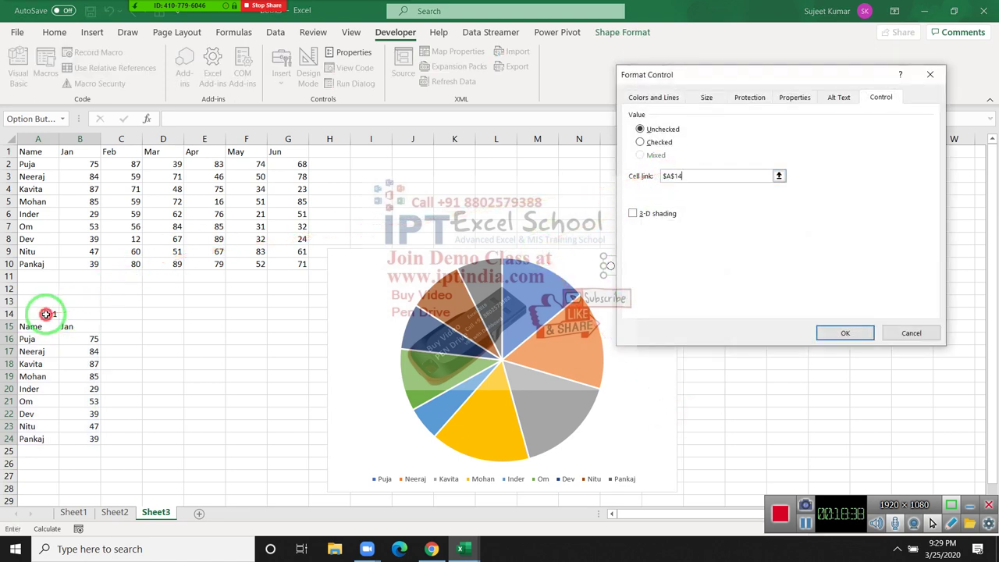
{"action": "left_click", "coordinate": [639, 221]}
{"action": "left_click", "coordinate": [839, 333]}
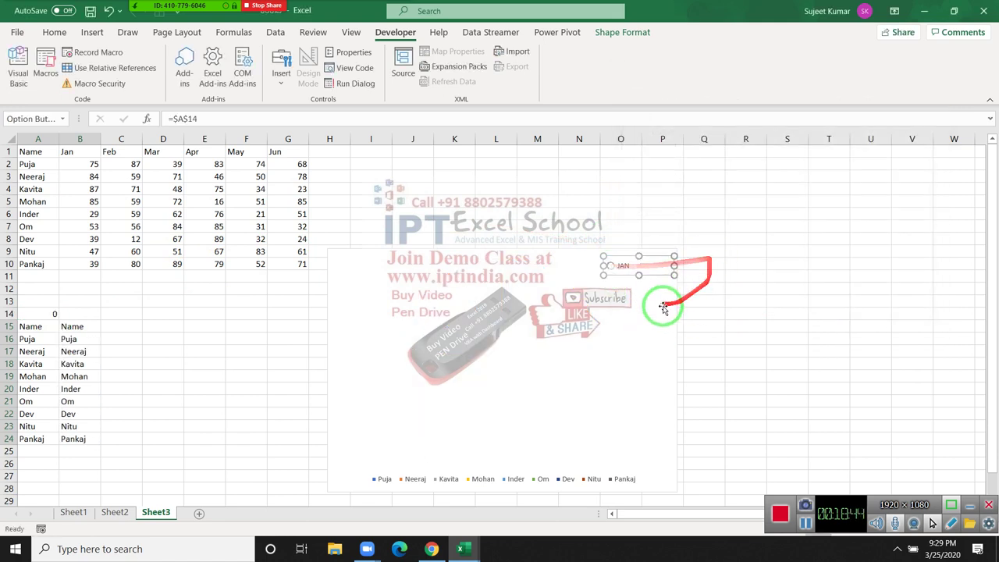
Step: Choose JAN to show Jan data, then place a copy of the button just below it
{"action": "left_click", "coordinate": [636, 281]}
{"action": "left_click", "coordinate": [613, 266]}
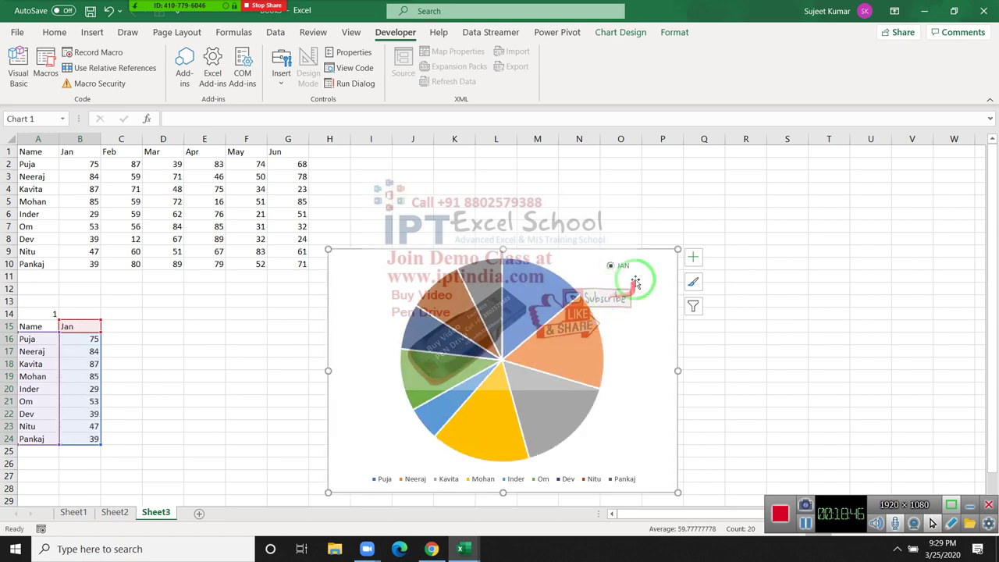
{"action": "right_click", "coordinate": [622, 268]}
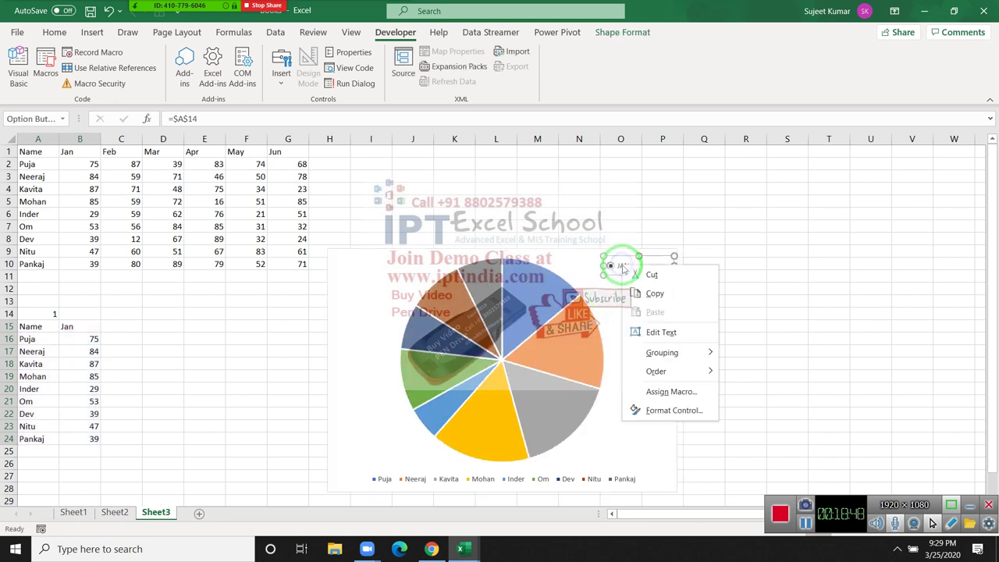
{"action": "key", "text": "Escape"}
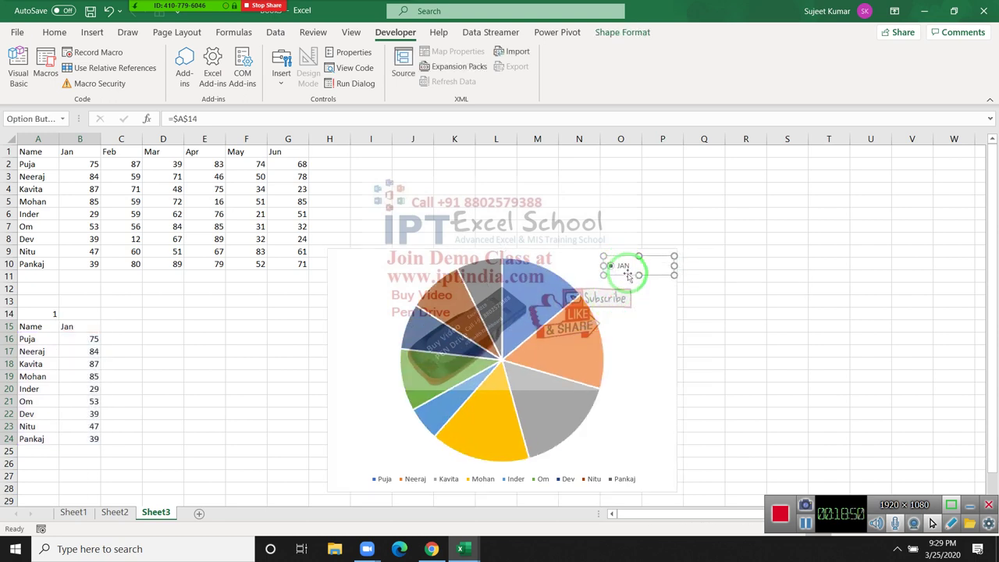
{"action": "left_click_drag", "start_coordinate": [628, 273], "coordinate": [639, 326]}
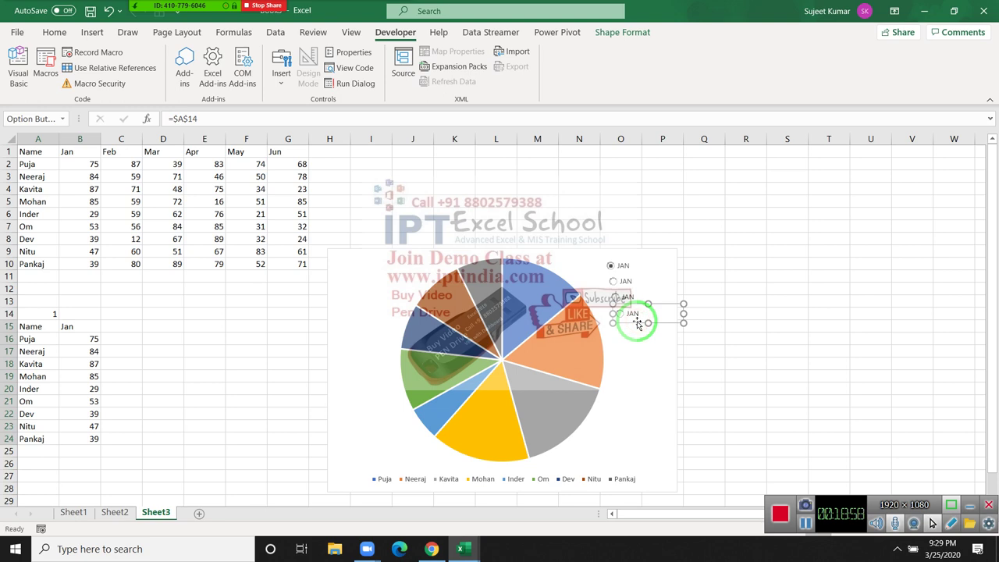
Step: Place another JAN button copy further down the chart's right edge
{"action": "left_click_drag", "start_coordinate": [637, 322], "coordinate": [643, 352]}
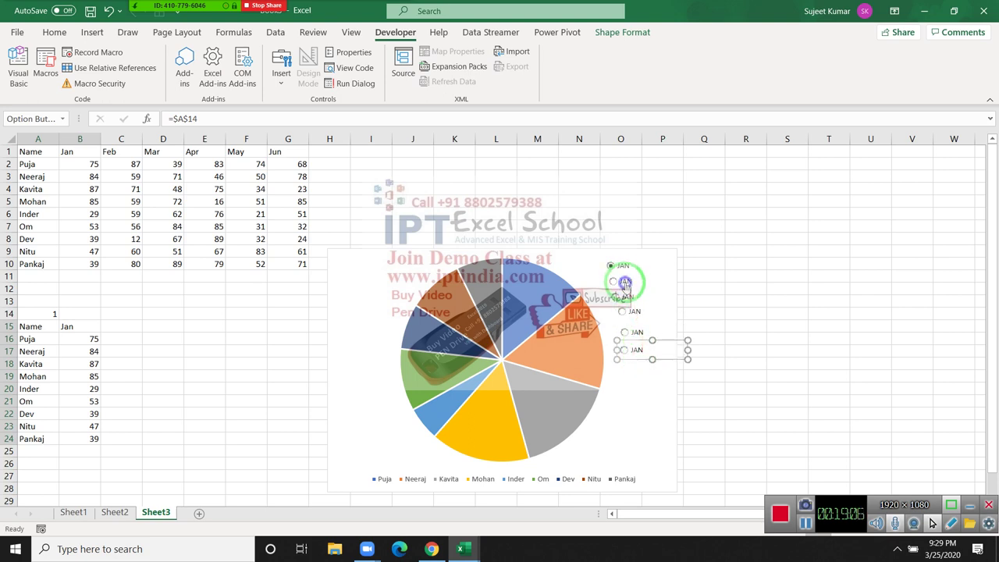
{"action": "right_click", "coordinate": [625, 283]}
Step: Relabel the second option button FEB and edit the third button's label
{"action": "left_click", "coordinate": [668, 356]}
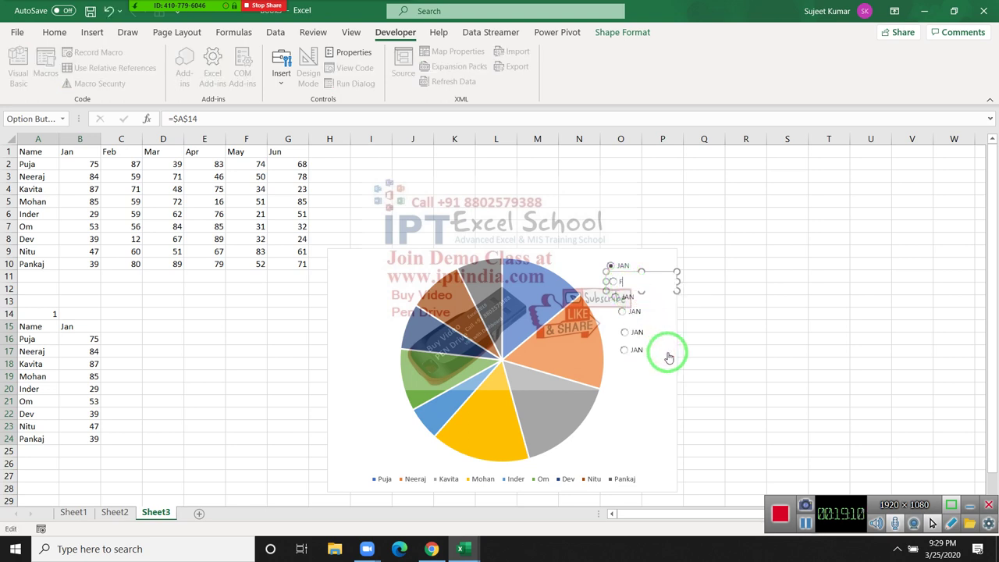
{"action": "left_click", "coordinate": [669, 357]}
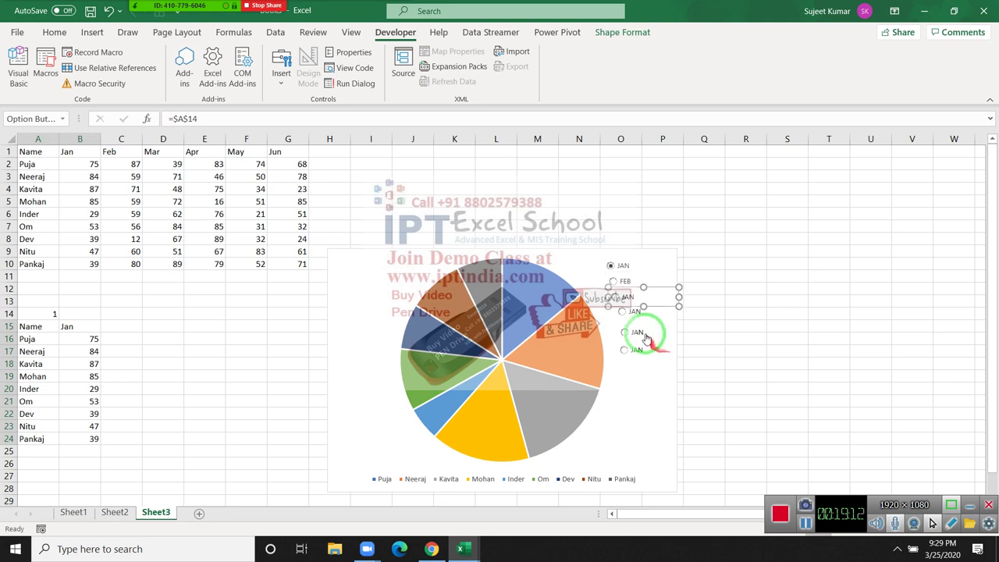
{"action": "key", "text": "F2"}
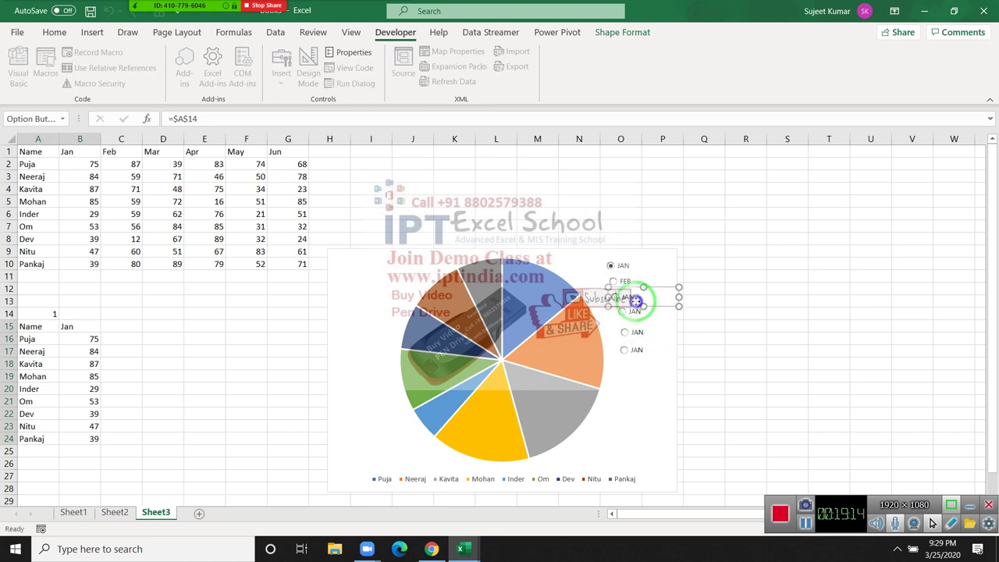
{"action": "right_click", "coordinate": [636, 301]}
{"action": "left_click", "coordinate": [672, 364]}
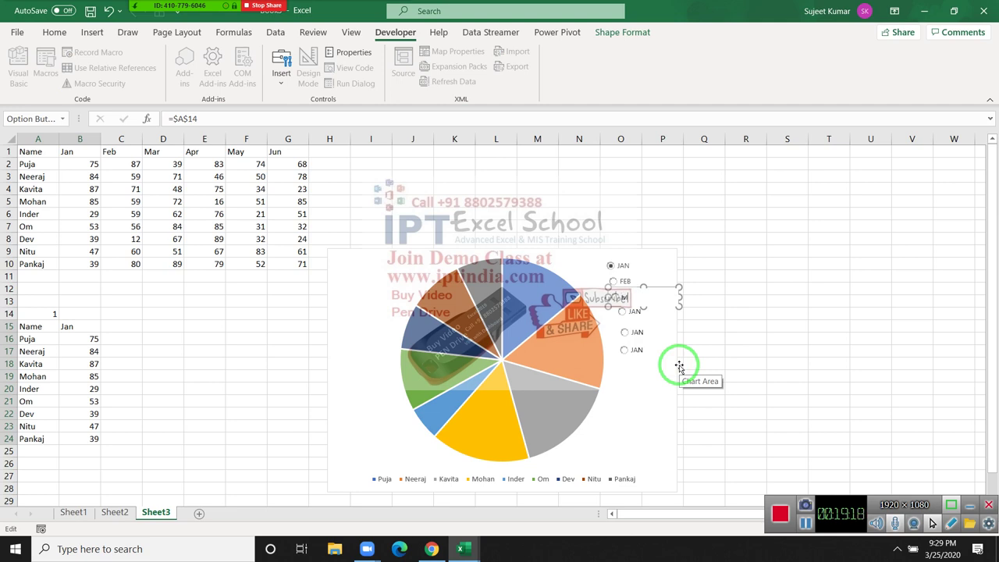
{"action": "left_click", "coordinate": [679, 367]}
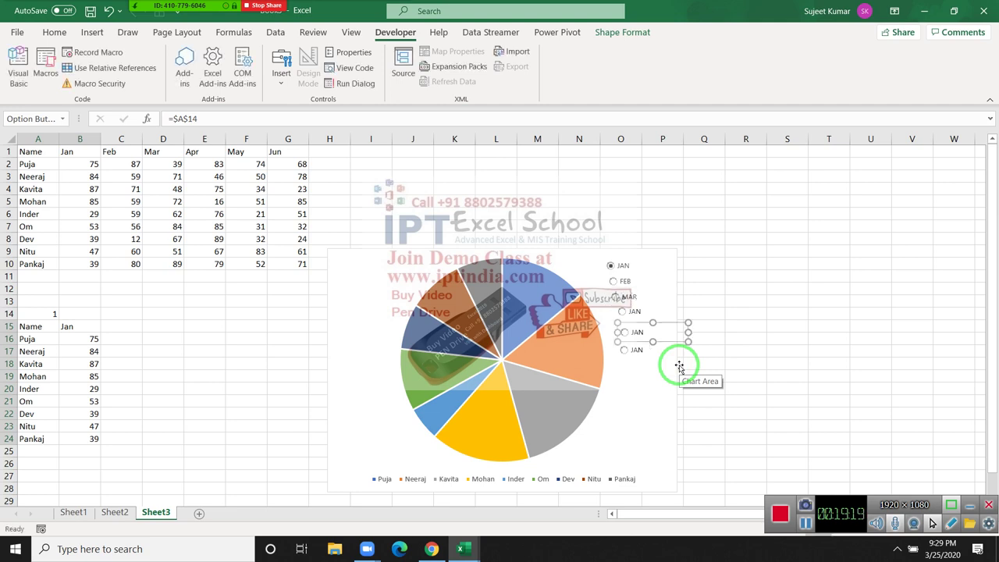
Step: Relabel the fourth option button MAR and choose it to chart May data
{"action": "right_click", "coordinate": [642, 315]}
{"action": "left_click", "coordinate": [681, 380]}
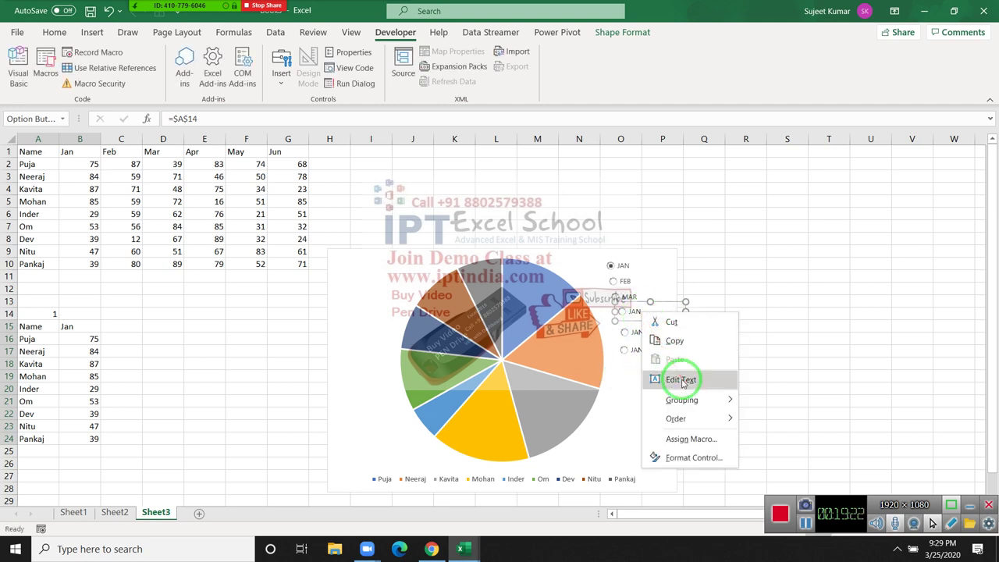
{"action": "left_click", "coordinate": [615, 337]}
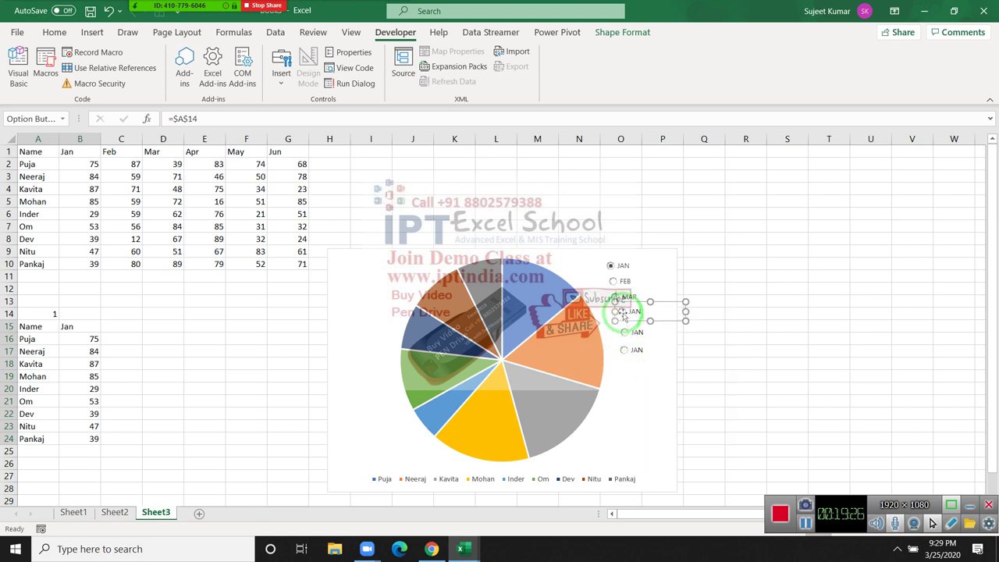
{"action": "right_click", "coordinate": [623, 315]}
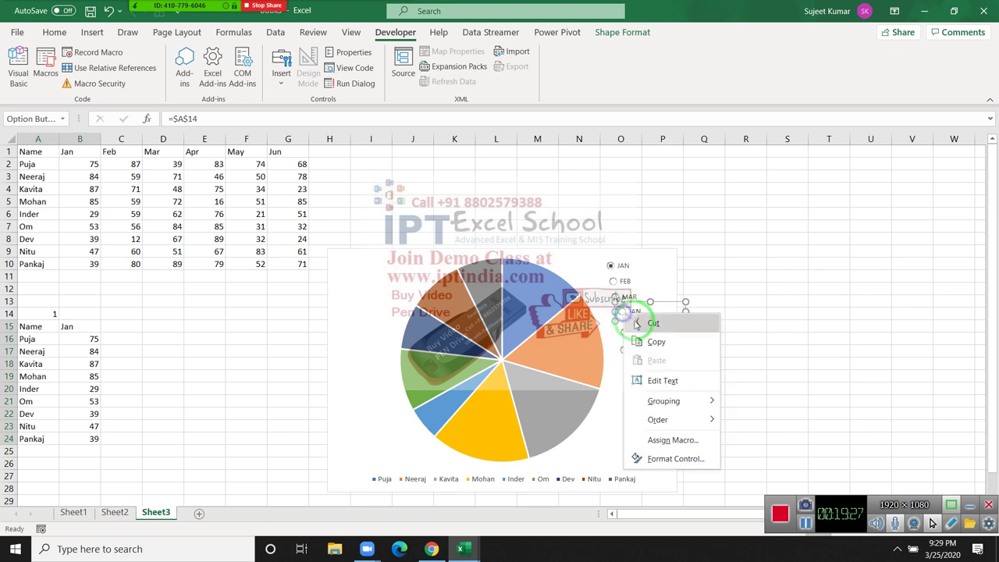
{"action": "left_click", "coordinate": [669, 378]}
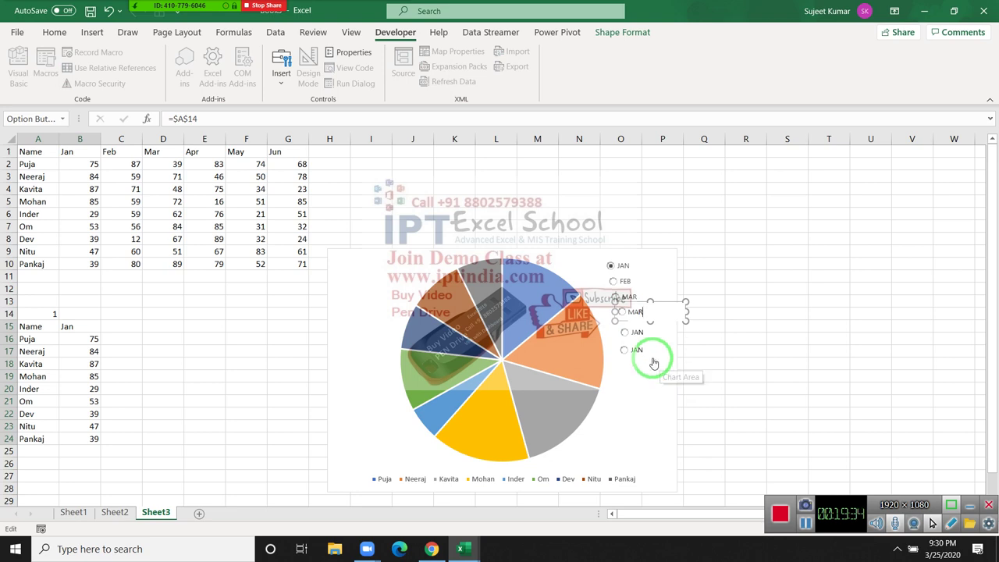
{"action": "left_click", "coordinate": [634, 350]}
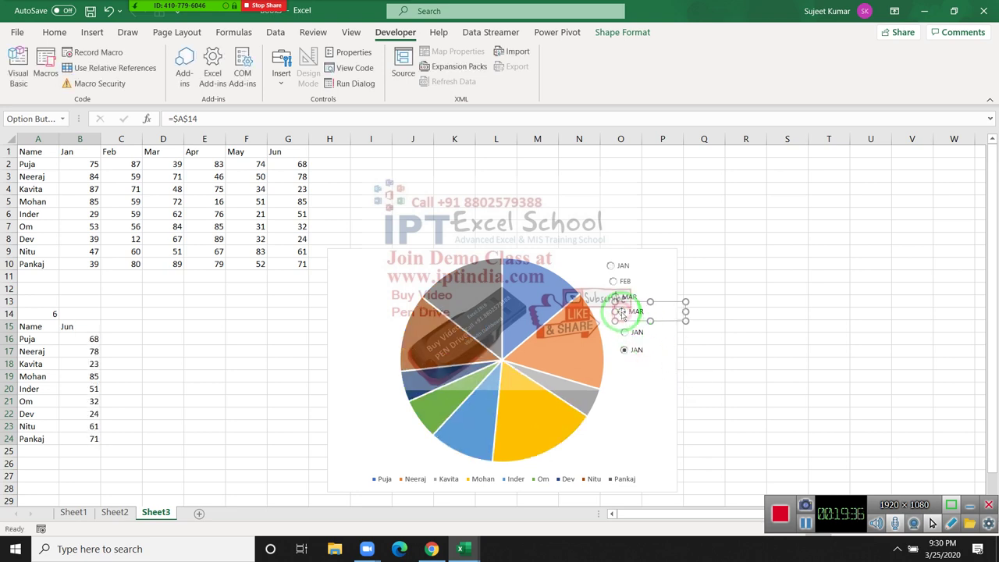
{"action": "left_click", "coordinate": [635, 364]}
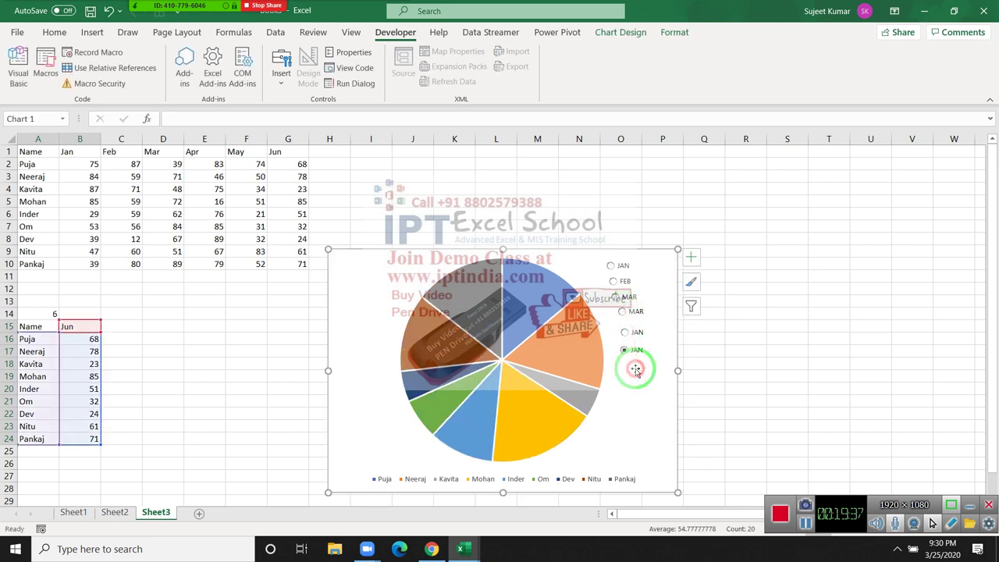
{"action": "left_click", "coordinate": [631, 316]}
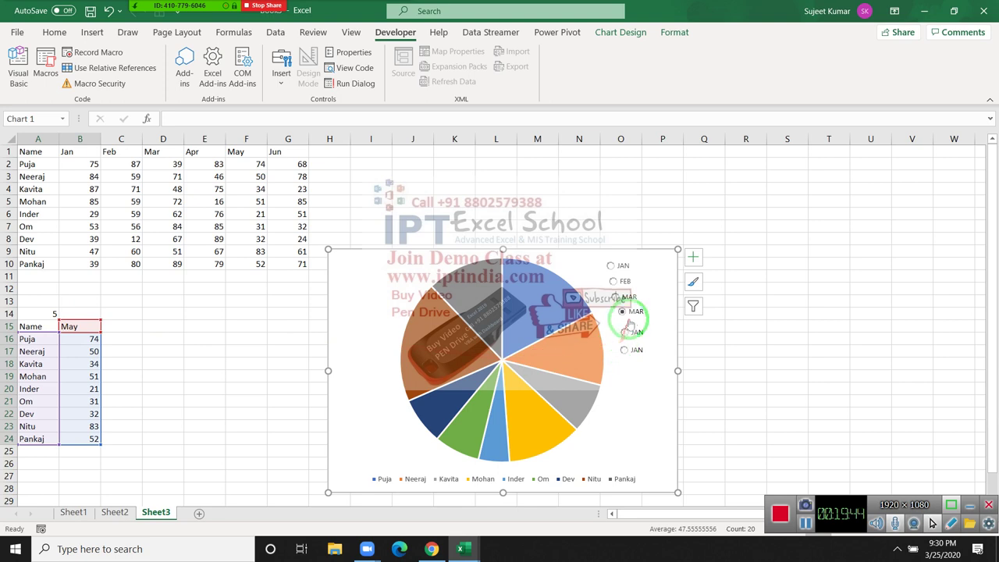
{"action": "right_click", "coordinate": [636, 313]}
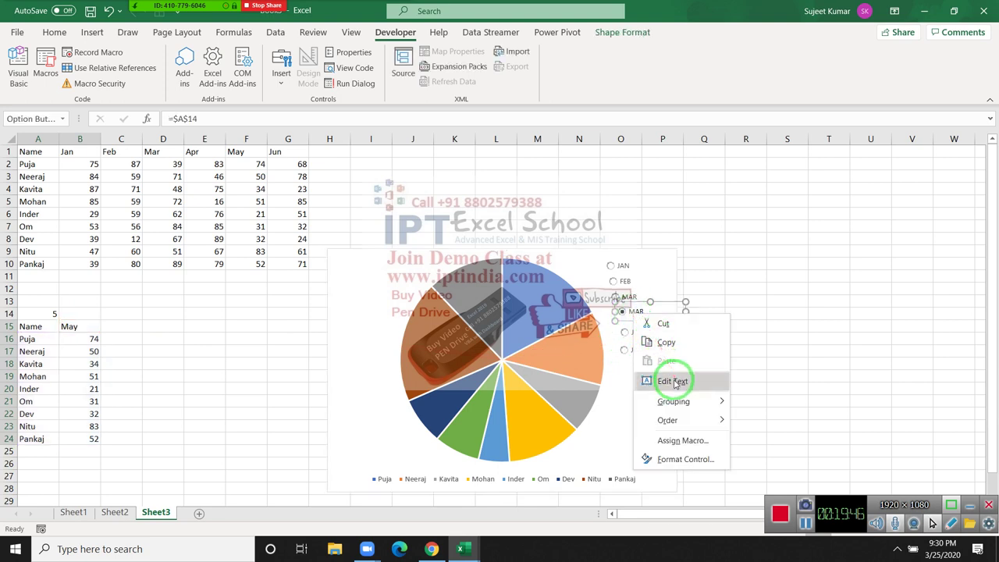
Step: Relabel the fourth and fifth option buttons MAY and APR
{"action": "left_click", "coordinate": [675, 383]}
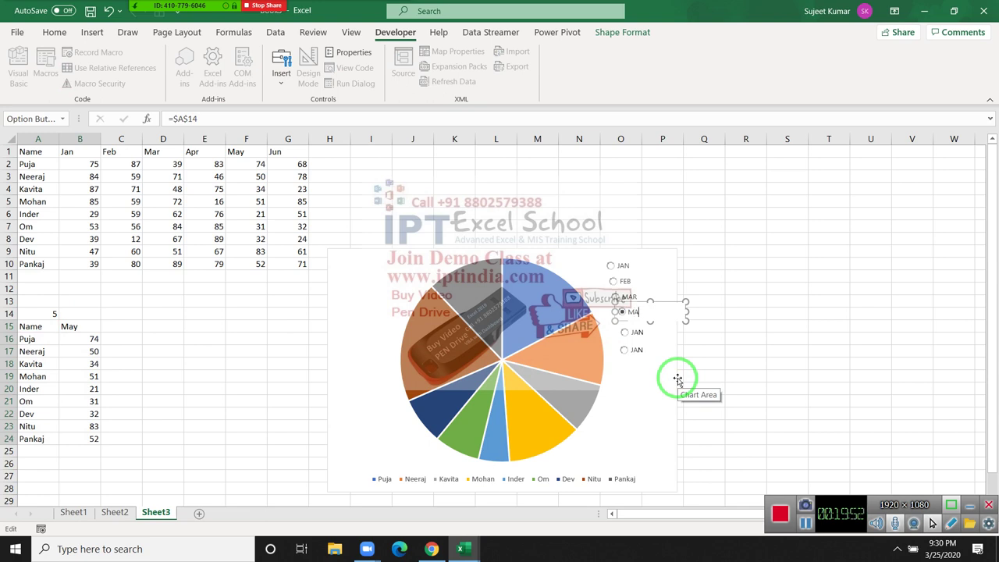
{"action": "right_click", "coordinate": [636, 334]}
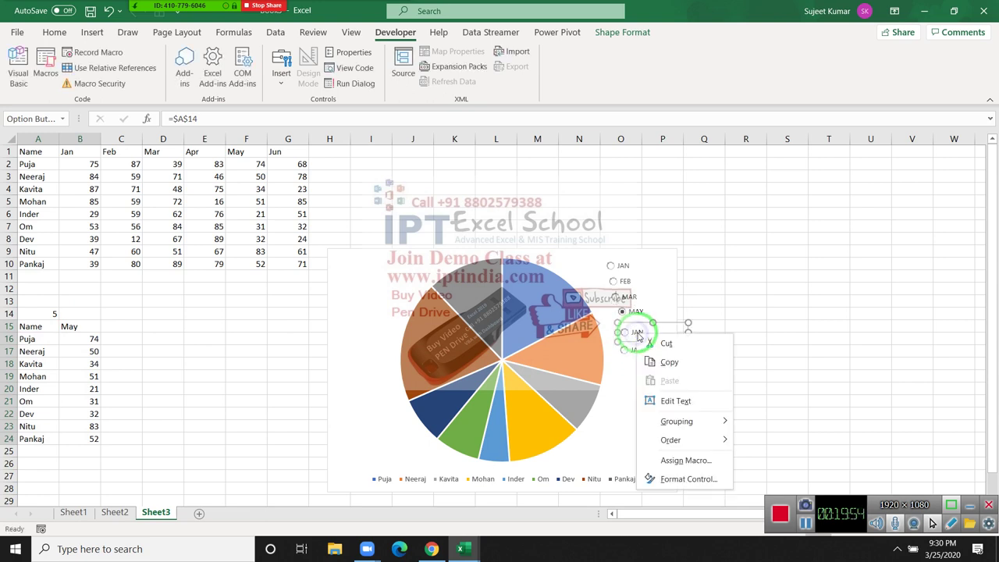
{"action": "left_click", "coordinate": [671, 400]}
{"action": "type", "text": "MAR"}
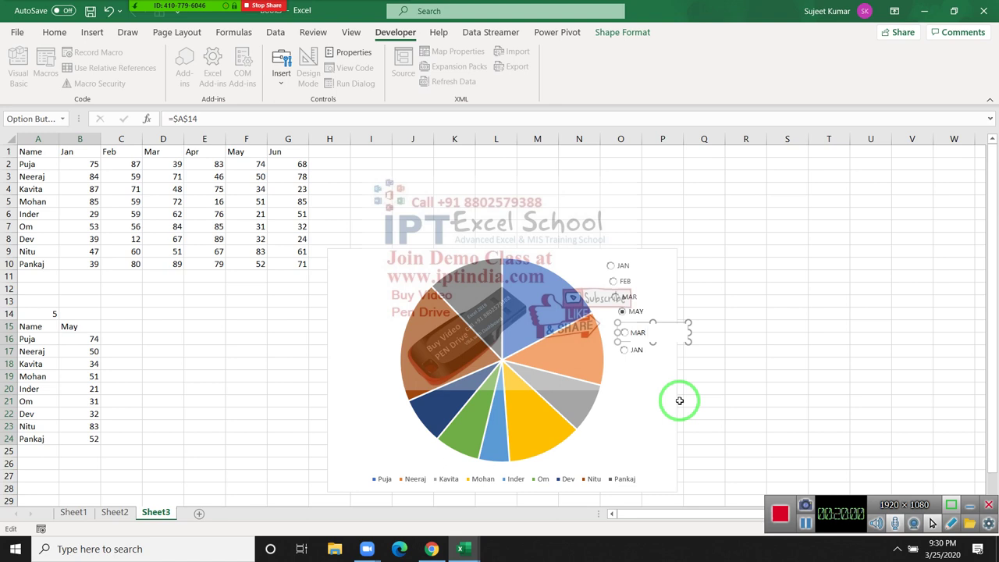
{"action": "left_click", "coordinate": [660, 393]}
{"action": "left_click", "coordinate": [637, 336]}
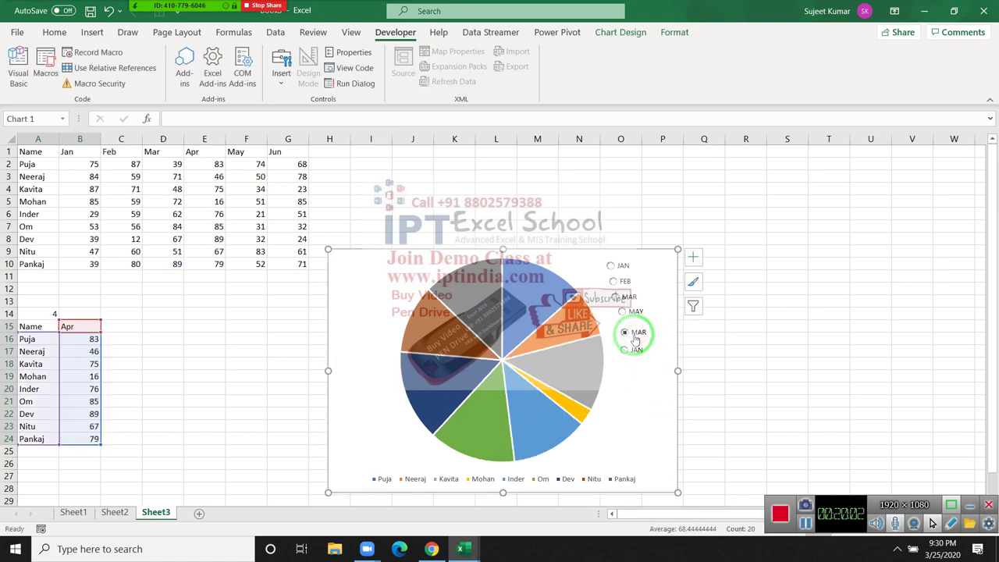
{"action": "right_click", "coordinate": [637, 337]}
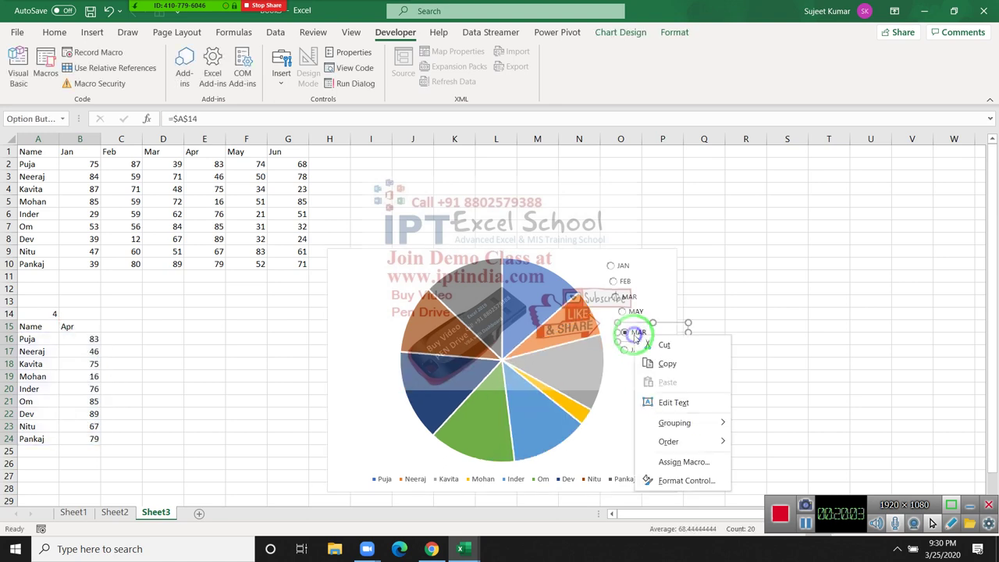
{"action": "left_click", "coordinate": [673, 401]}
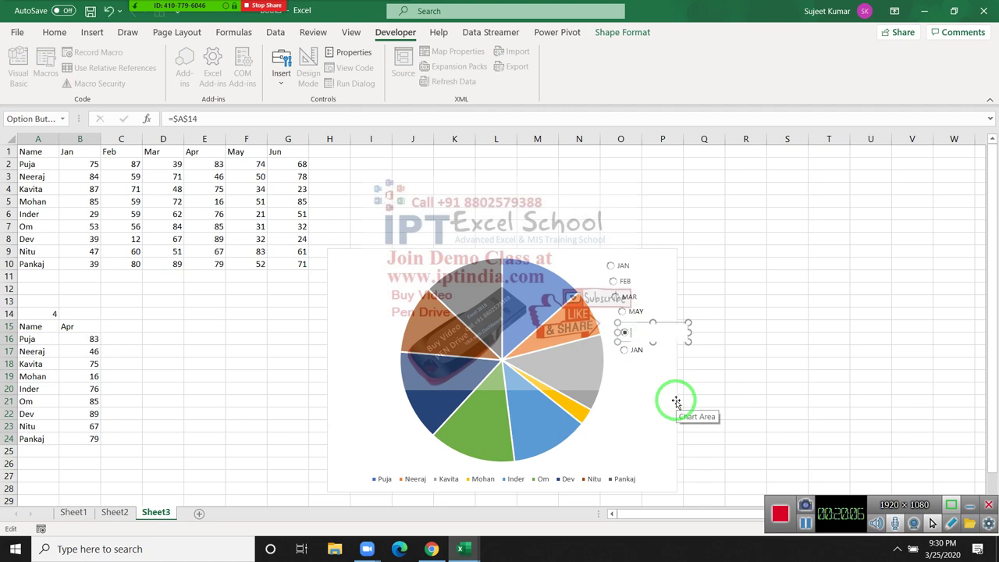
{"action": "left_click", "coordinate": [652, 332]}
{"action": "type", "text": "APR"}
{"action": "left_click", "coordinate": [676, 401]}
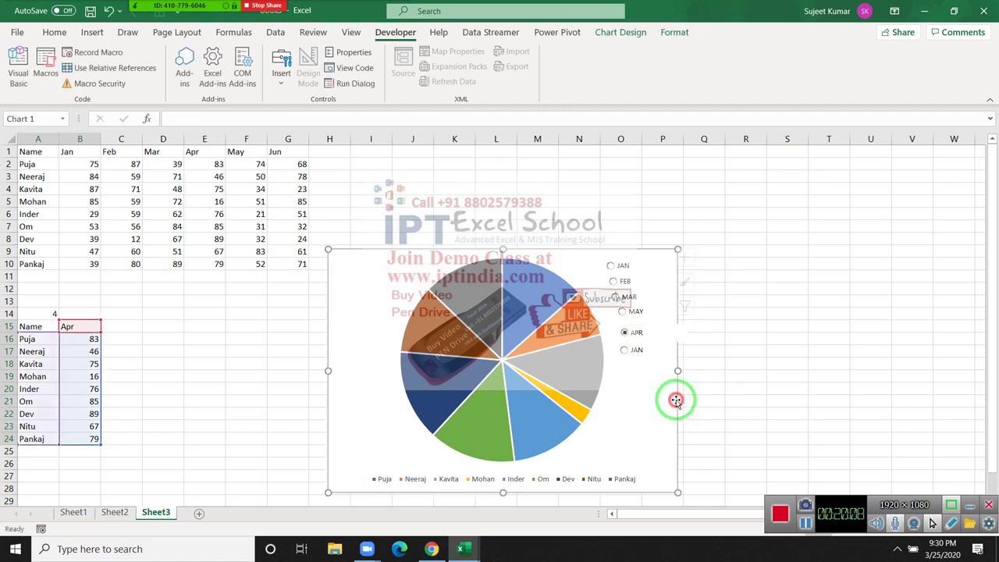
Step: Replace the last option button's JAN label with JUN
{"action": "left_click", "coordinate": [631, 349]}
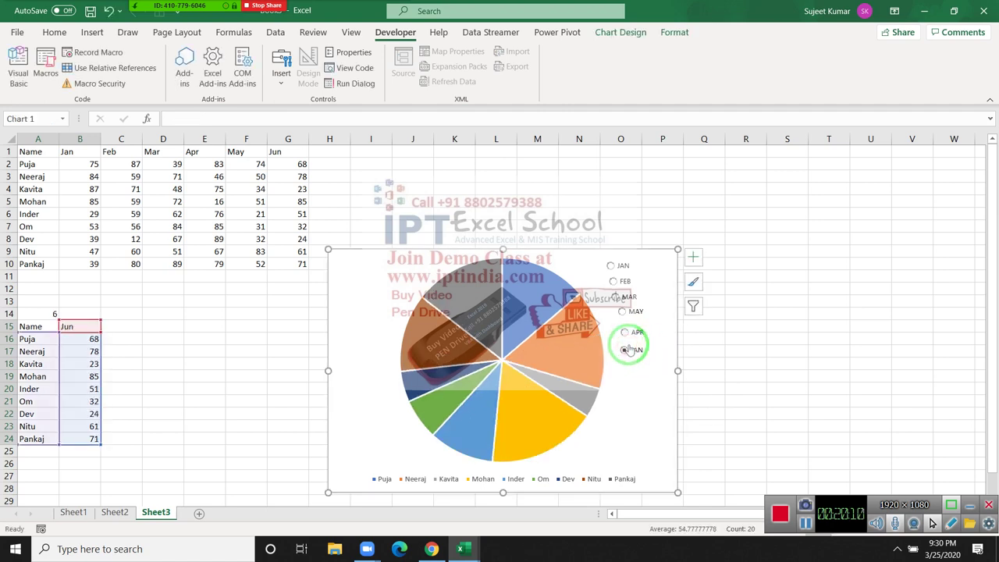
{"action": "right_click", "coordinate": [634, 352]}
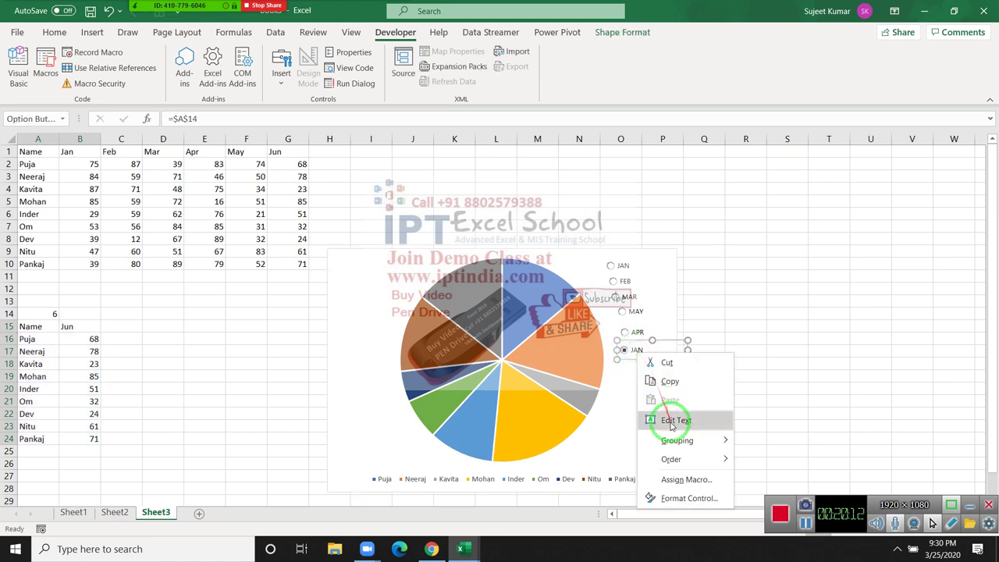
{"action": "left_click", "coordinate": [671, 421]}
{"action": "key", "text": "BackSpace"}
{"action": "key", "text": "BackSpace"}
{"action": "key", "text": "BackSpace"}
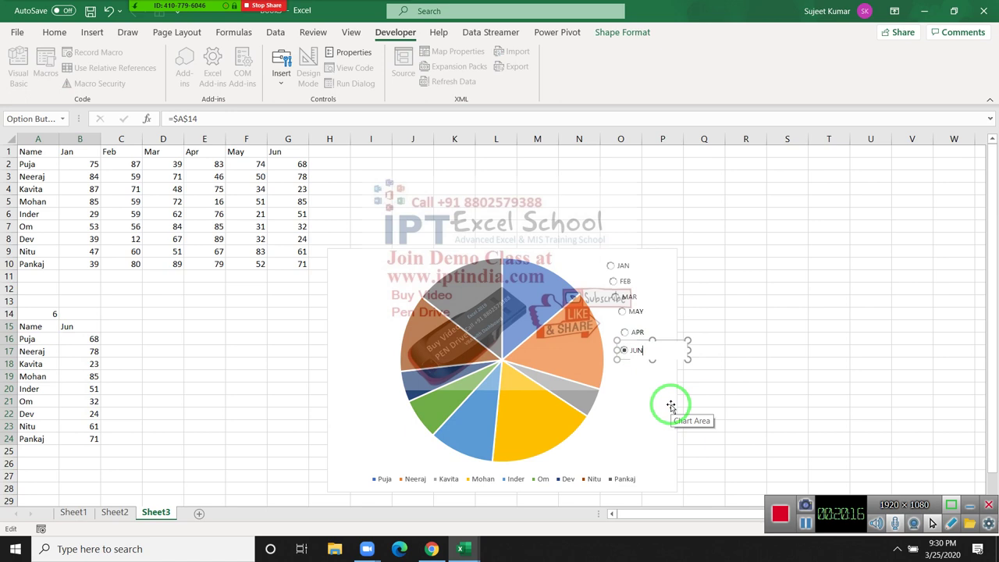
{"action": "left_click", "coordinate": [654, 420]}
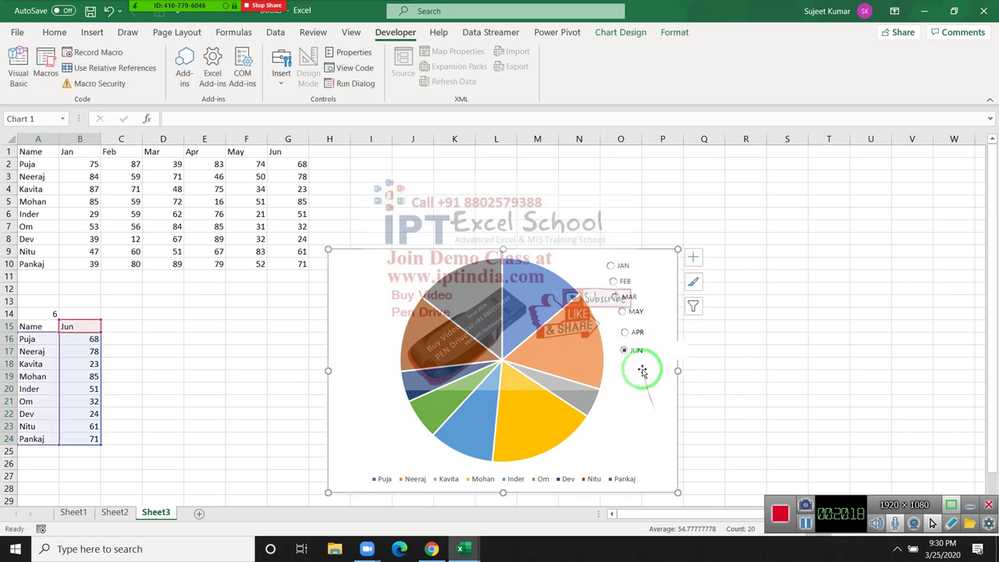
Step: Cycle the pie chart through Jan to Jun data twice with the option buttons, then deselect it
{"action": "left_click", "coordinate": [618, 267]}
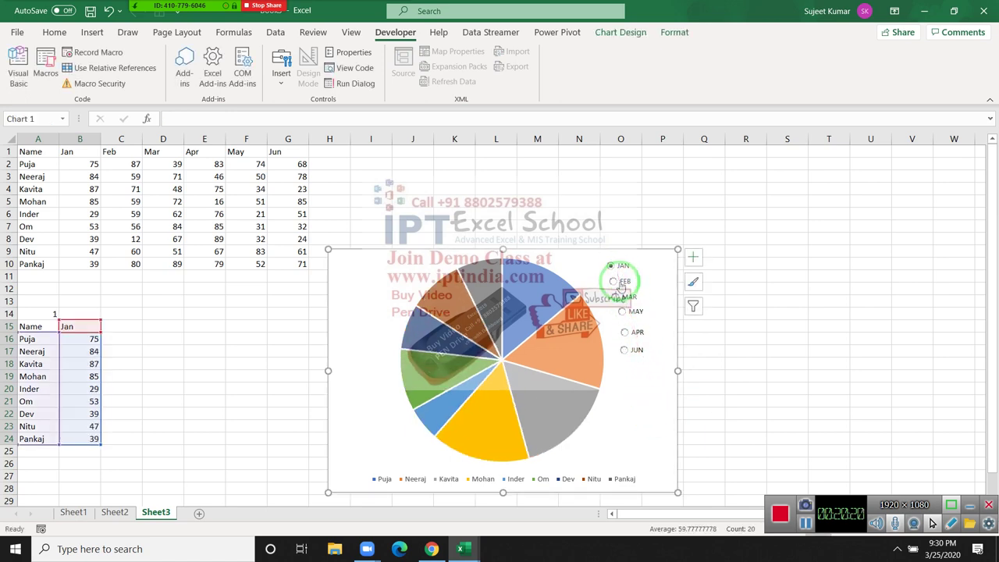
{"action": "left_click", "coordinate": [617, 282]}
{"action": "left_click", "coordinate": [624, 295]}
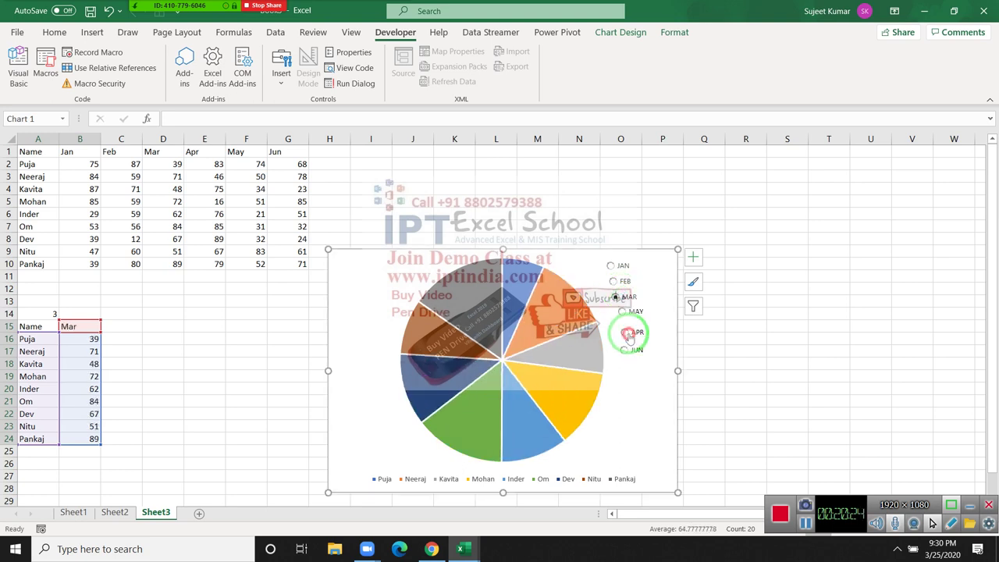
{"action": "left_click", "coordinate": [627, 334]}
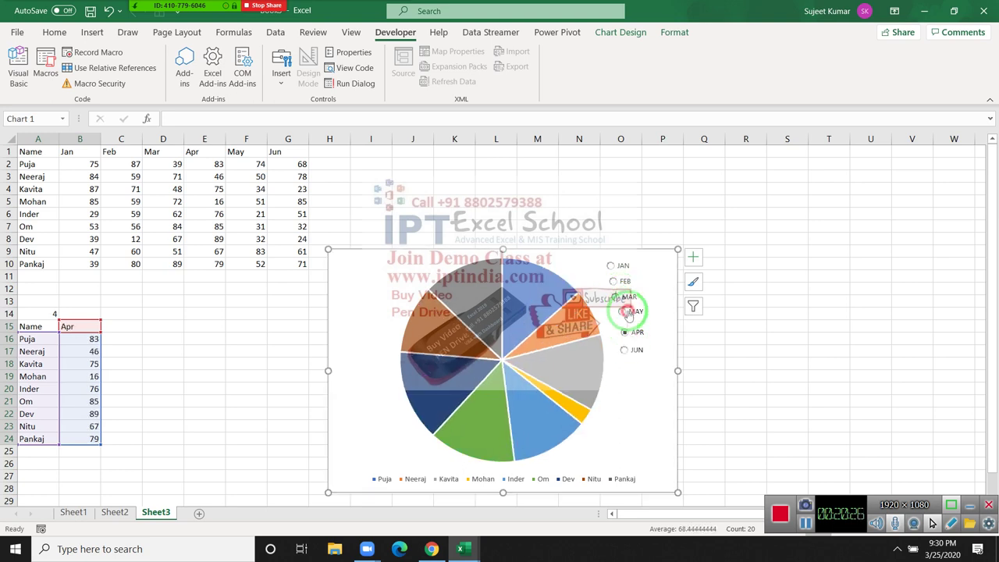
{"action": "left_click", "coordinate": [628, 311]}
{"action": "left_click", "coordinate": [624, 349]}
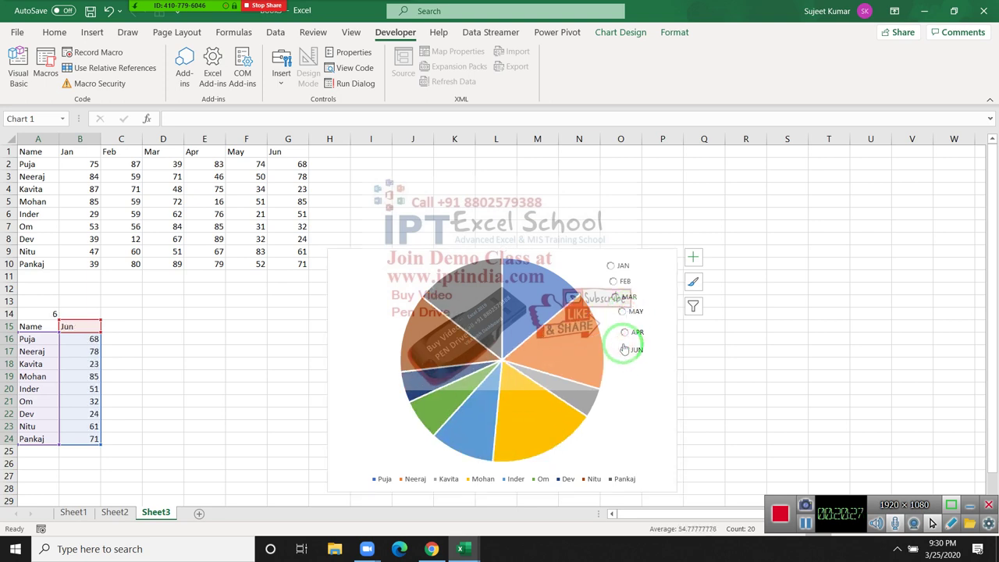
{"action": "left_click", "coordinate": [625, 283]}
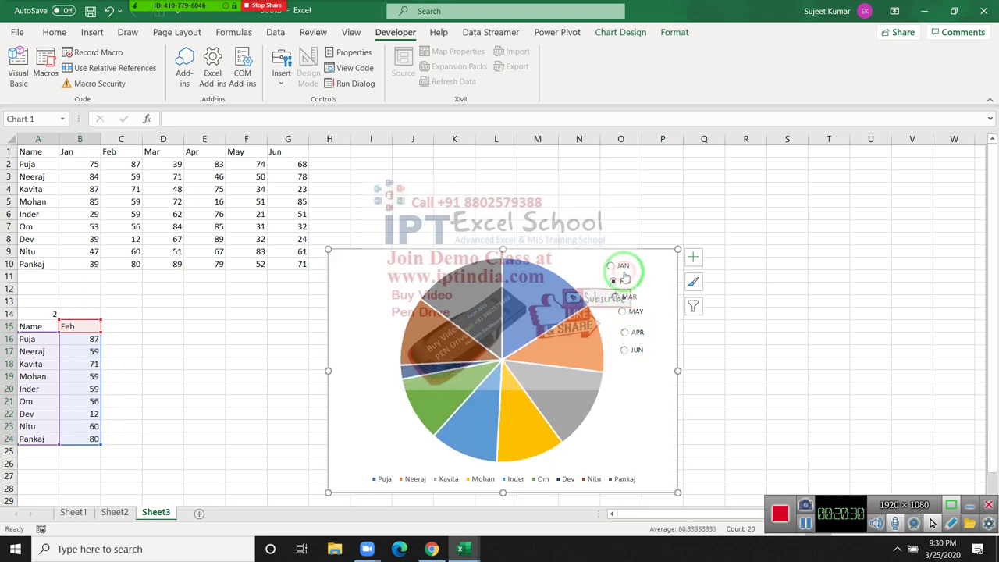
{"action": "left_click", "coordinate": [615, 266]}
{"action": "left_click", "coordinate": [616, 282]}
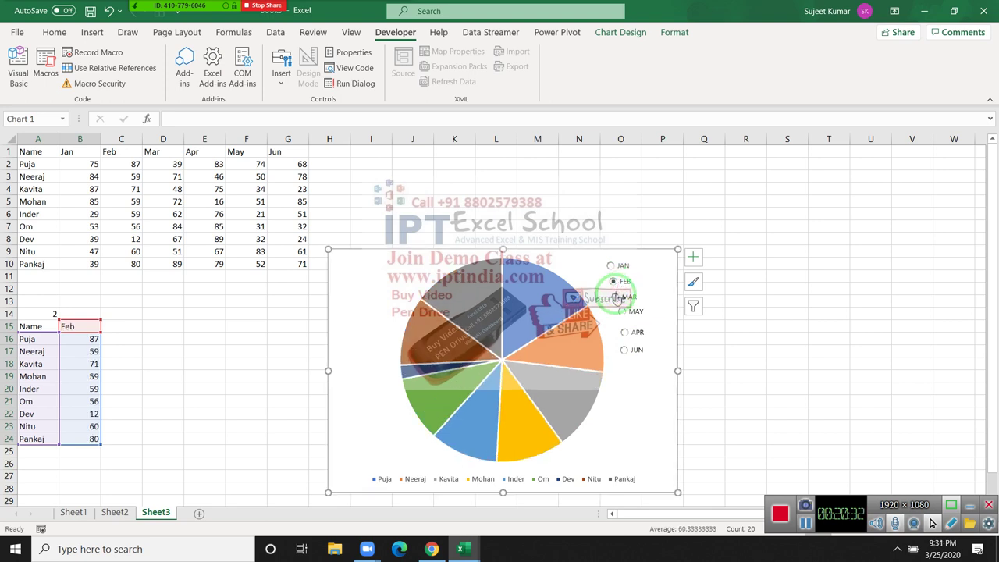
{"action": "left_click", "coordinate": [617, 298]}
{"action": "left_click", "coordinate": [628, 314]}
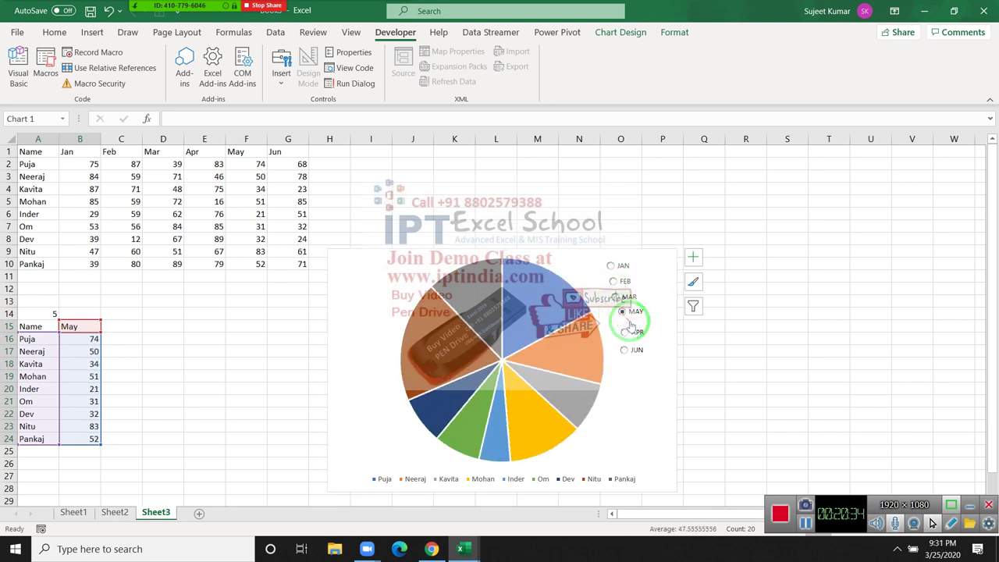
{"action": "left_click", "coordinate": [631, 332]}
{"action": "left_click", "coordinate": [638, 348]}
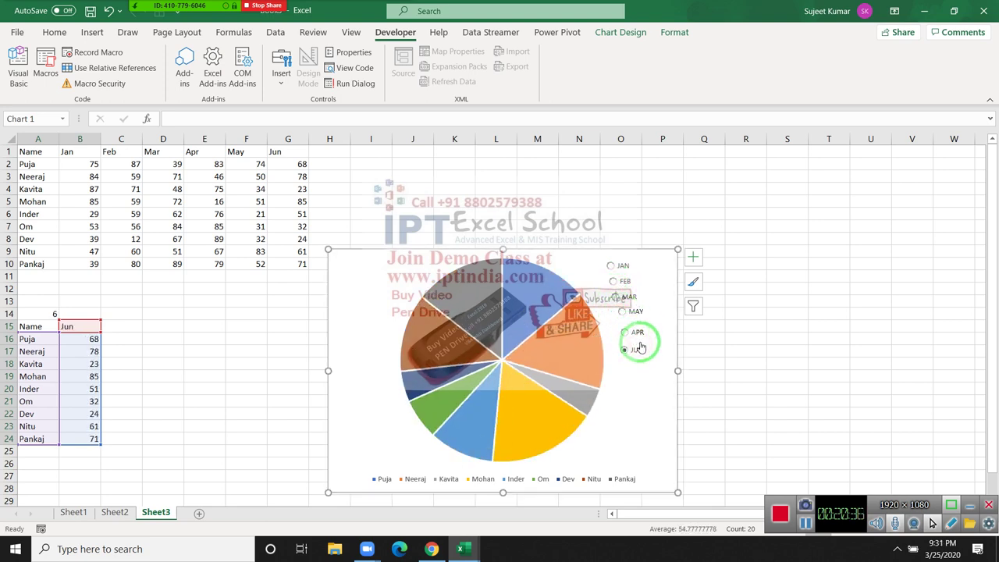
{"action": "left_click", "coordinate": [257, 163]}
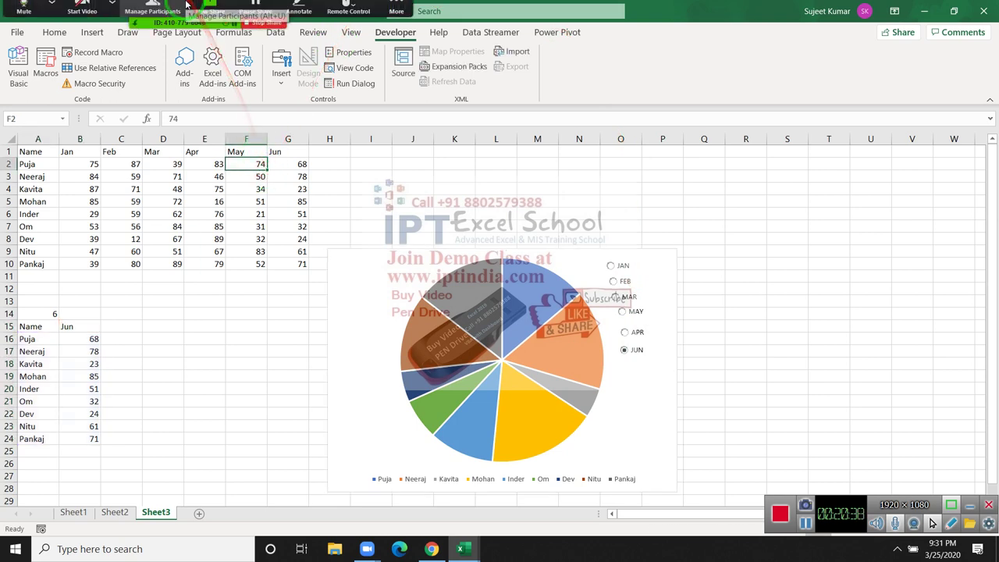
Step: Show January figures in the pie chart and close the Zoom participants panel
{"action": "left_click", "coordinate": [180, 8]}
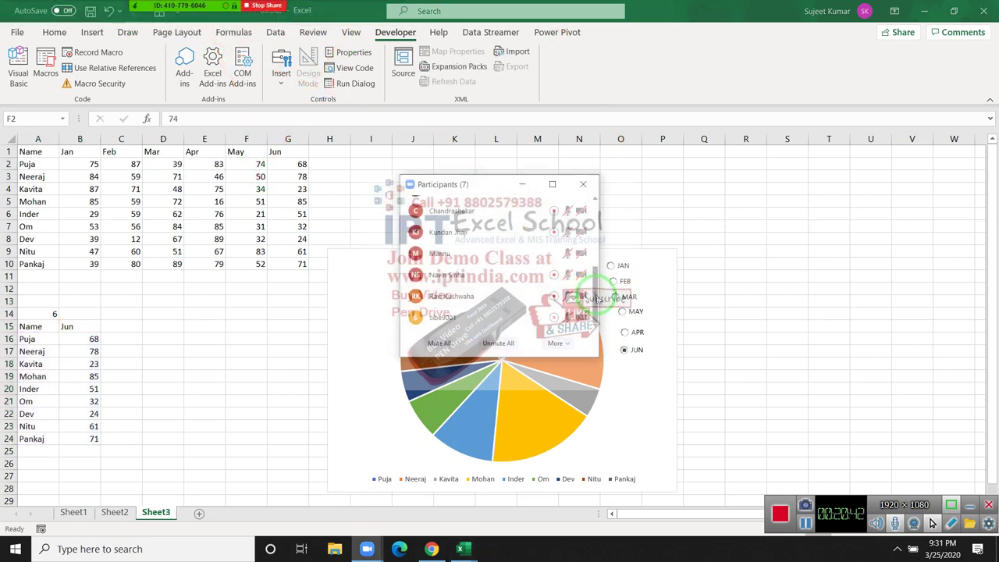
{"action": "scroll", "coordinate": [597, 255], "scroll_direction": "up", "scroll_amount": 2}
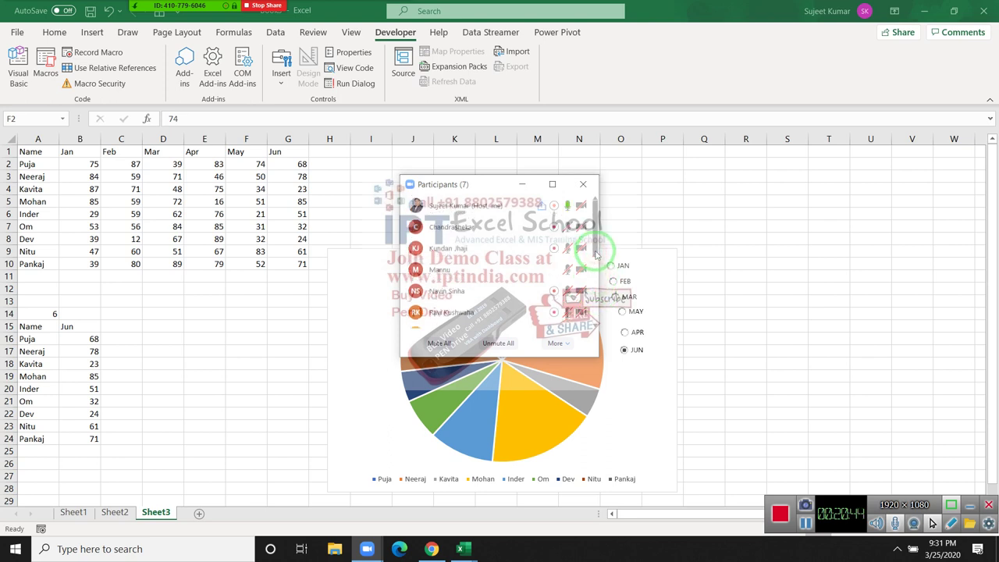
{"action": "scroll", "coordinate": [597, 256], "scroll_direction": "down", "scroll_amount": 1}
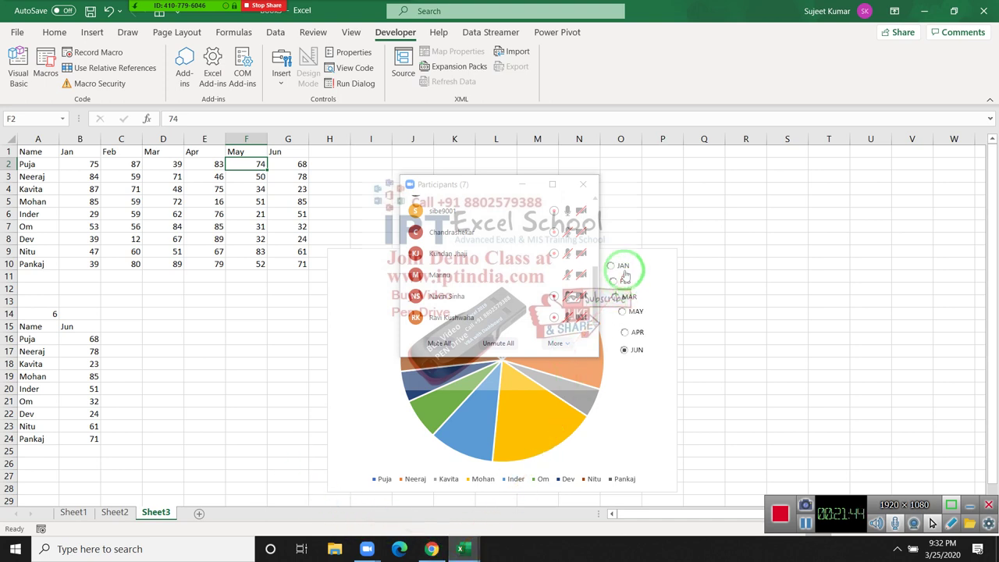
{"action": "left_click", "coordinate": [612, 265]}
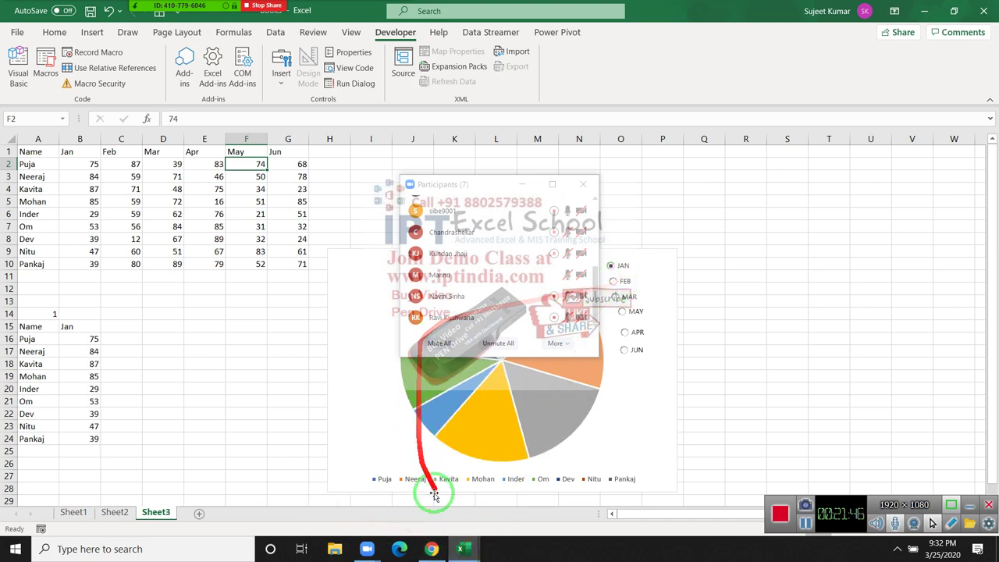
{"action": "left_click", "coordinate": [582, 184]}
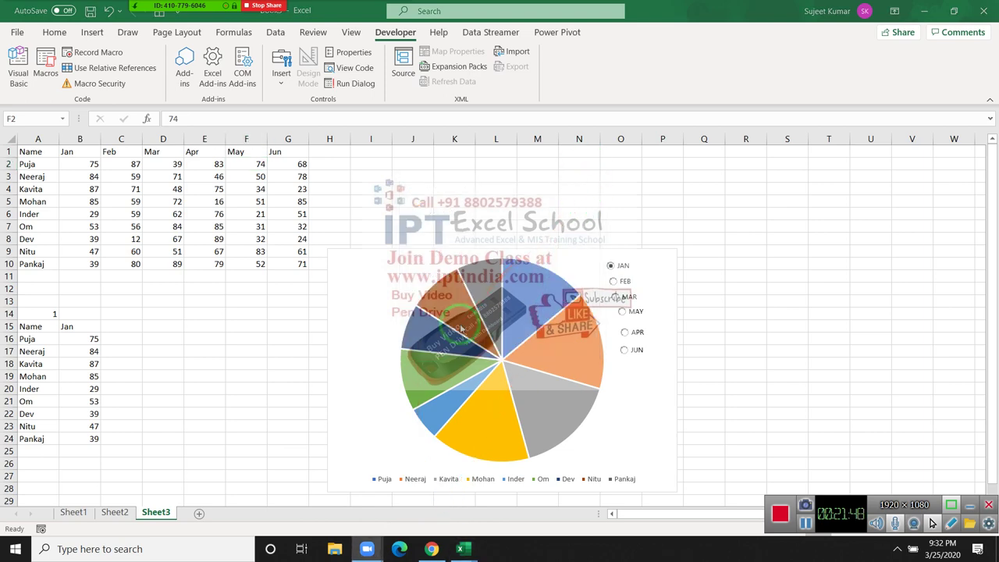
Step: Switch to the Gmail inbox in Chrome
{"action": "mouse_move", "coordinate": [460, 331]}
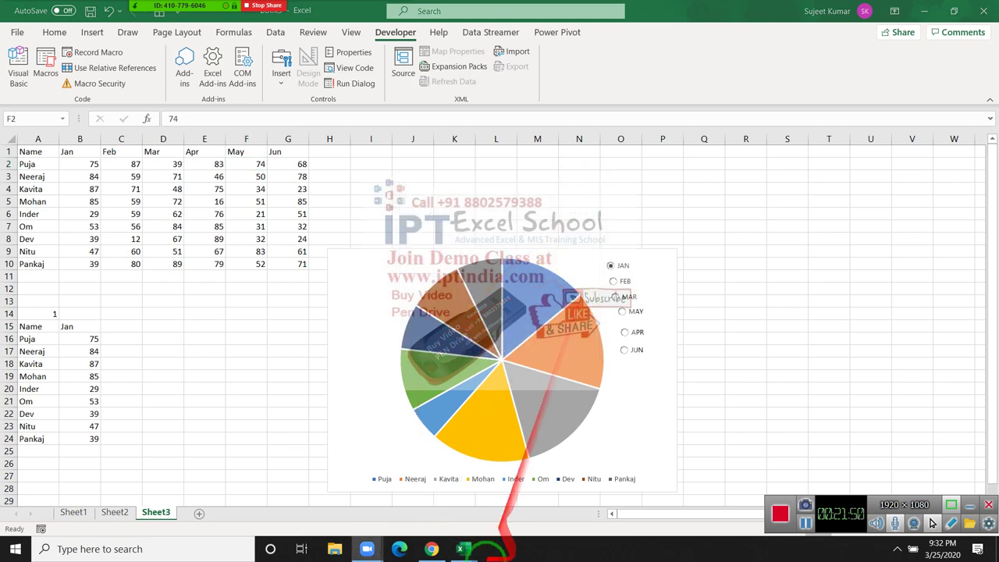
{"action": "left_click", "coordinate": [433, 548]}
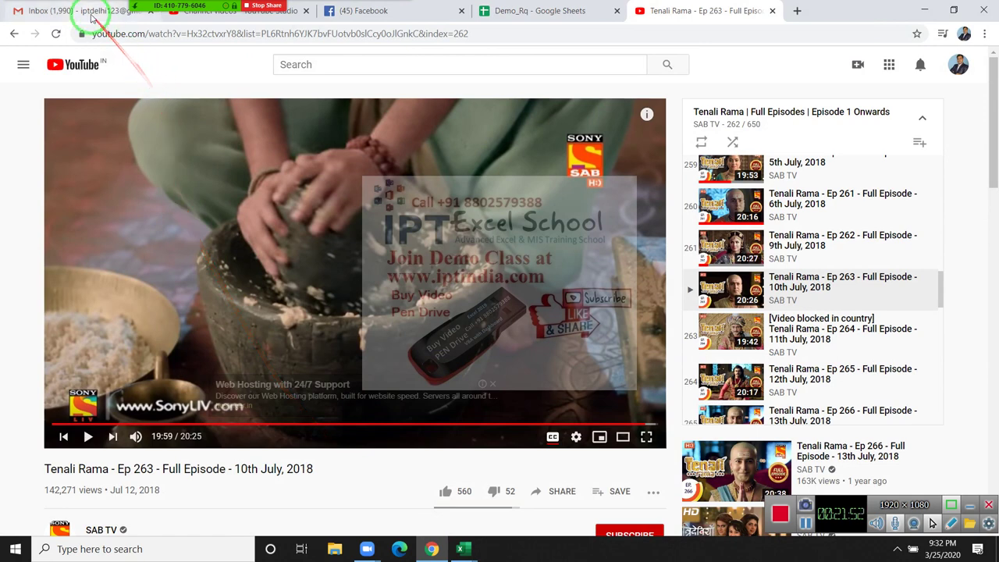
{"action": "left_click", "coordinate": [86, 11]}
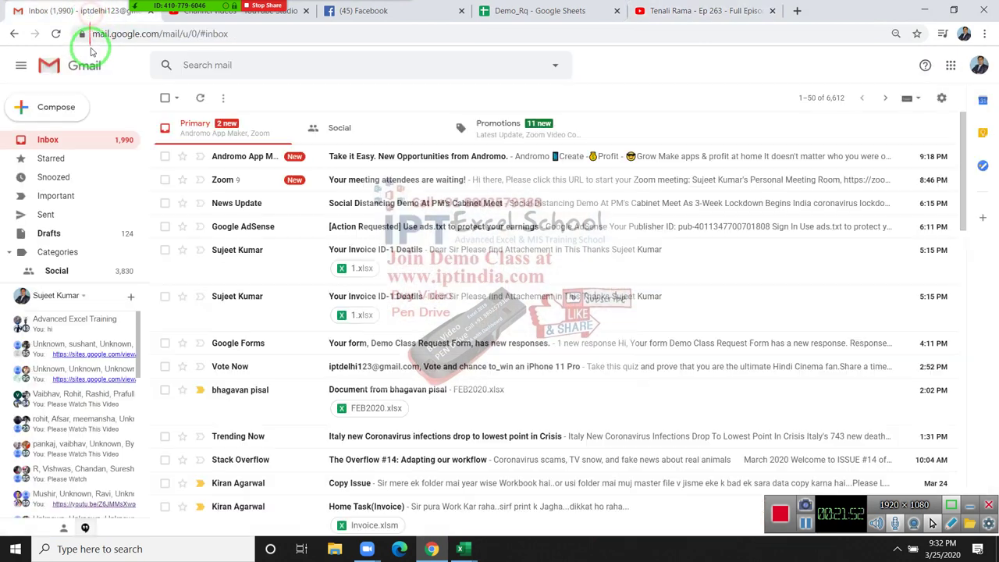
Step: Search Gmail for 'dynamic chart' using the suggested query
{"action": "left_click", "coordinate": [247, 67]}
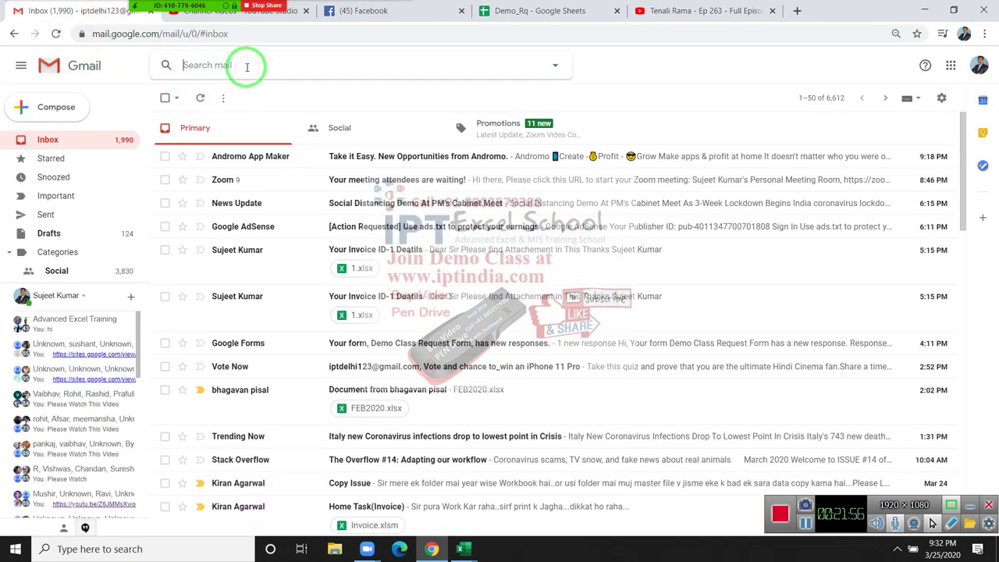
{"action": "type", "text": "a"}
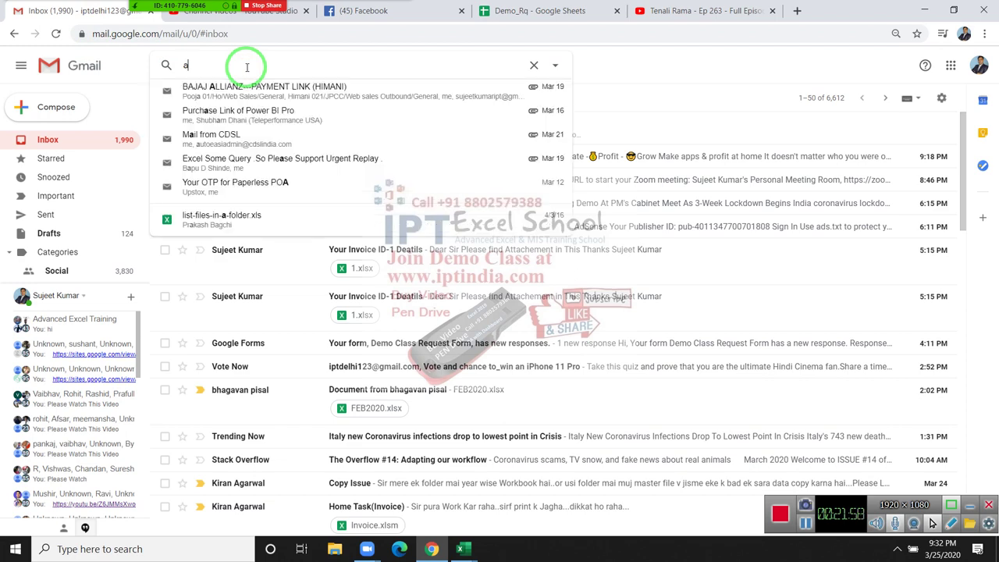
{"action": "type", "text": "i"}
{"action": "key", "text": "ctrl+a"}
{"action": "key", "text": "BackSpace"}
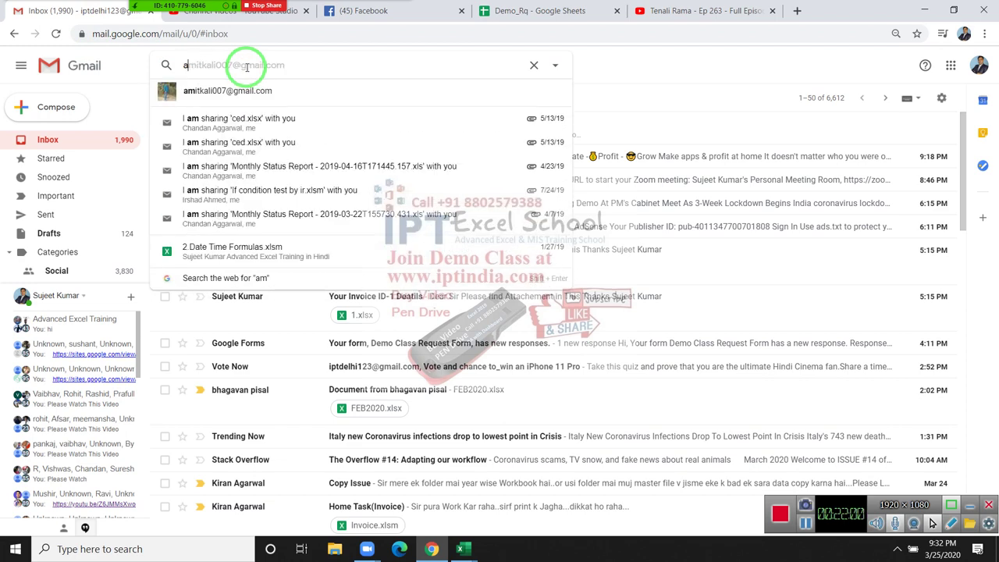
{"action": "type", "text": "dy"}
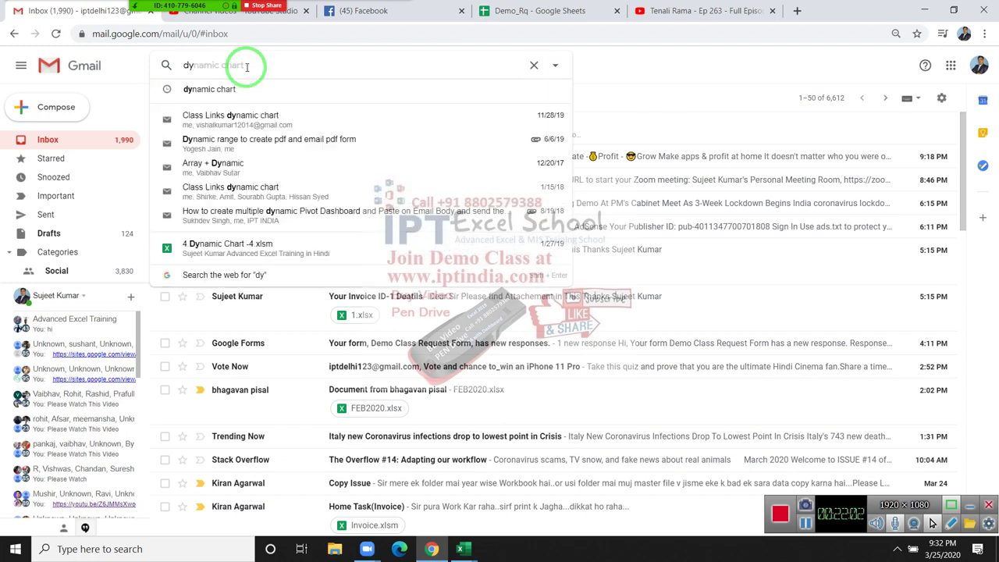
{"action": "key", "text": "Tab"}
{"action": "key", "text": "Return"}
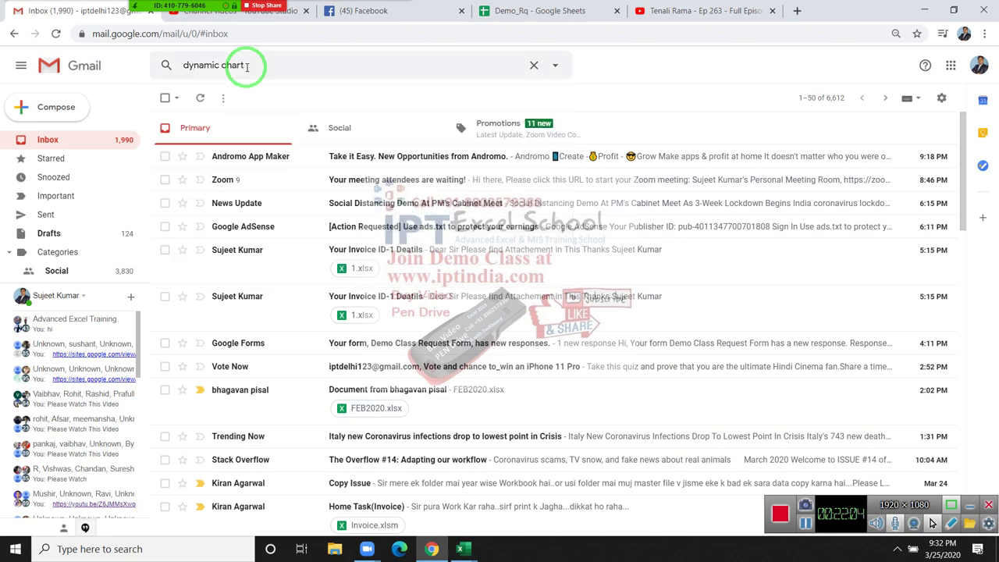
Step: Bring back the Book3 workbook and switch the pie chart to May figures
{"action": "key", "text": "super+d"}
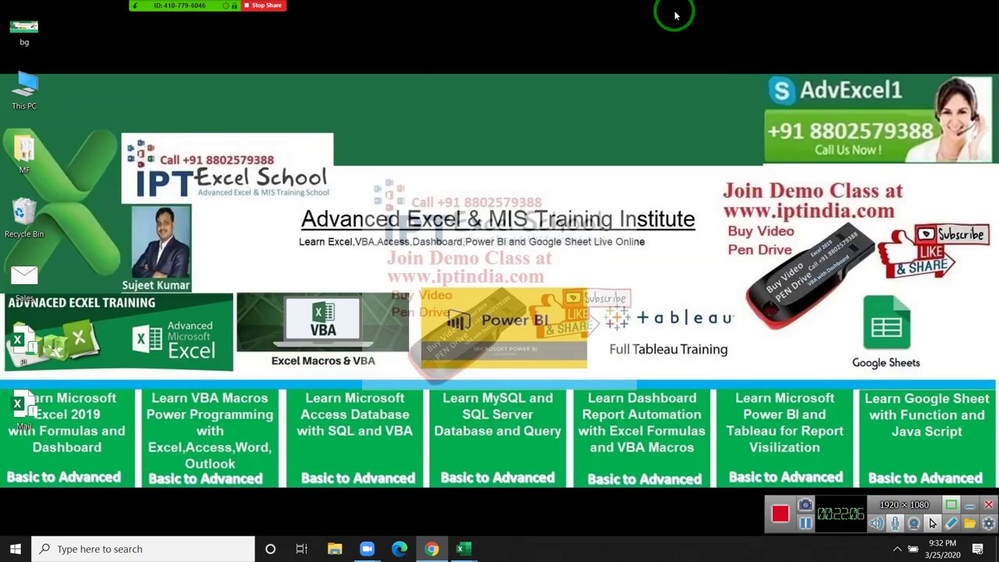
{"action": "mouse_move", "coordinate": [462, 548]}
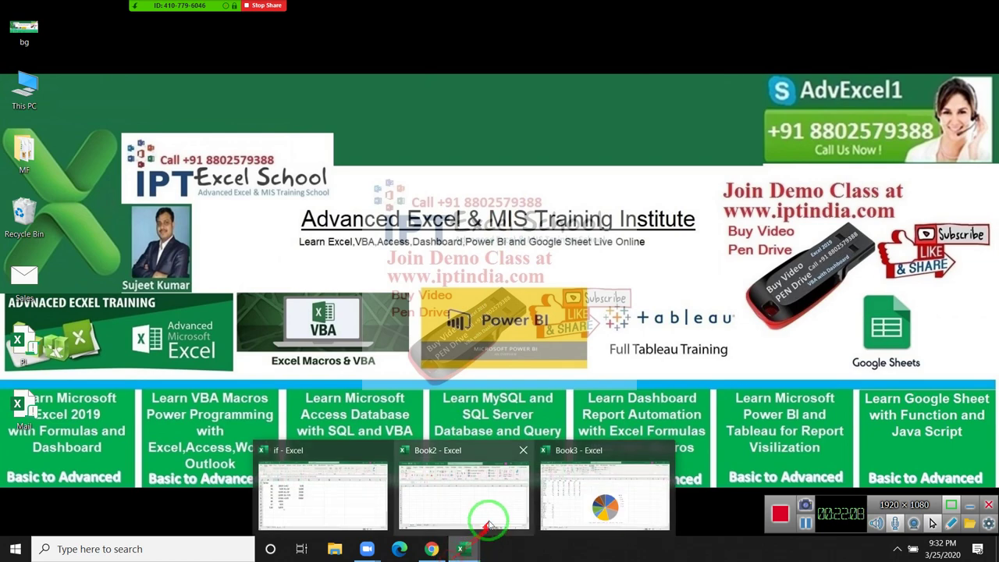
{"action": "left_click", "coordinate": [575, 512]}
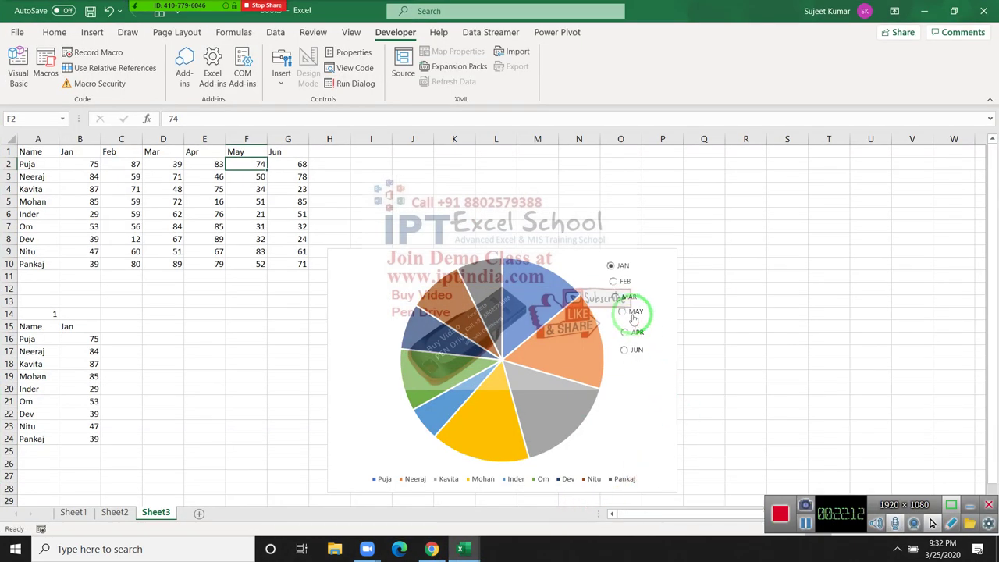
{"action": "left_click", "coordinate": [622, 312]}
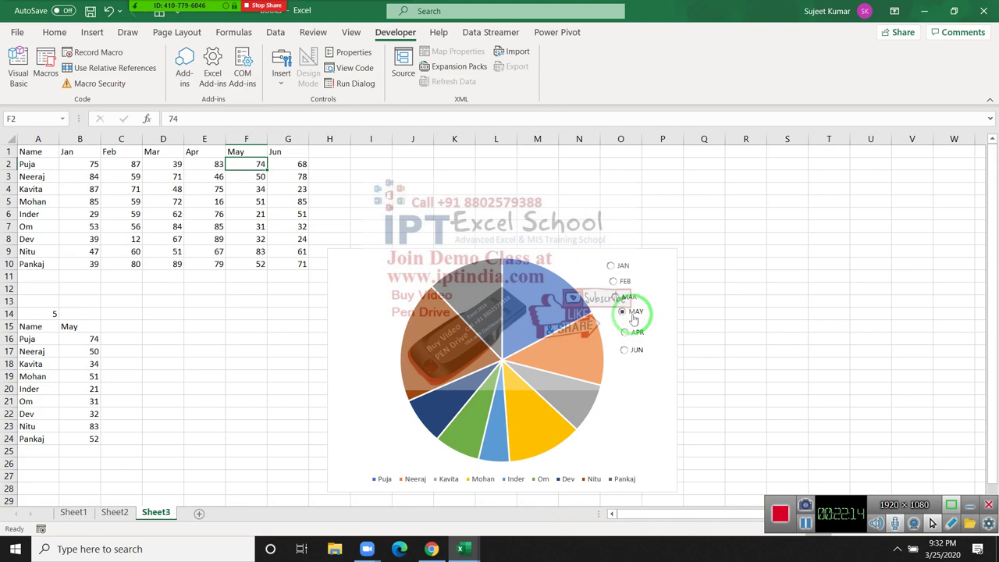
{"action": "left_click", "coordinate": [641, 399]}
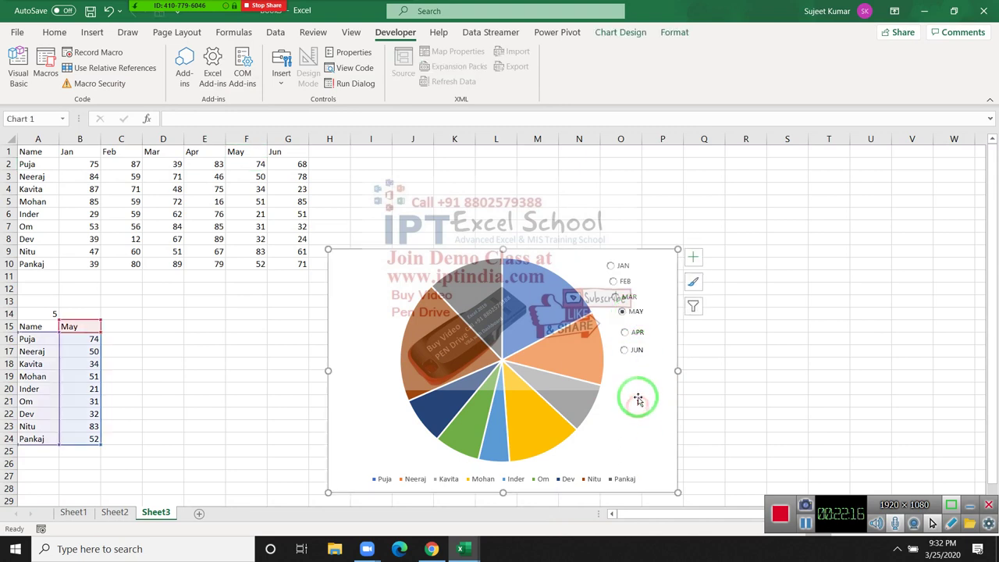
Step: Move the APR button up under MAR and place the MAY button above JUN
{"action": "right_click", "coordinate": [639, 321]}
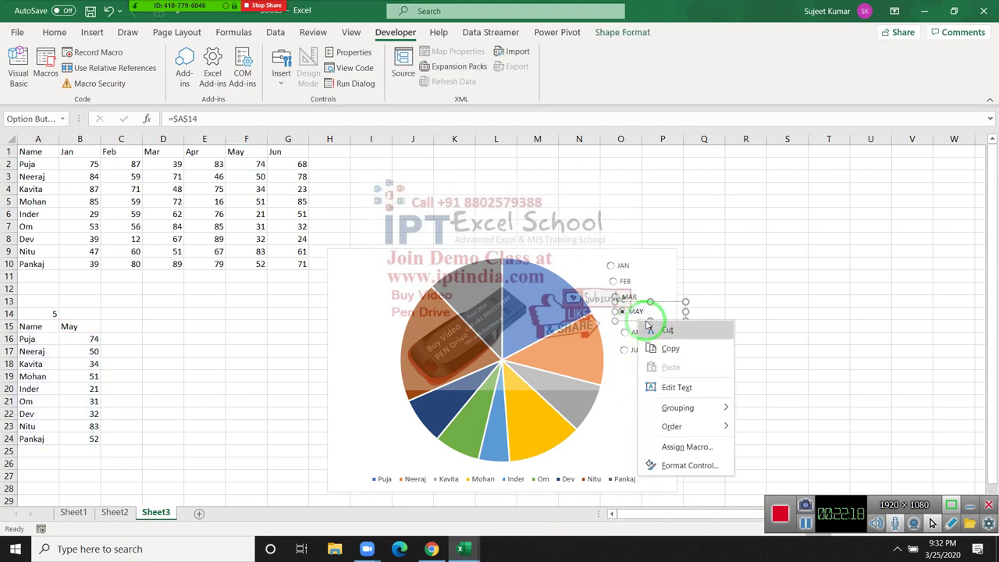
{"action": "key", "text": "Escape"}
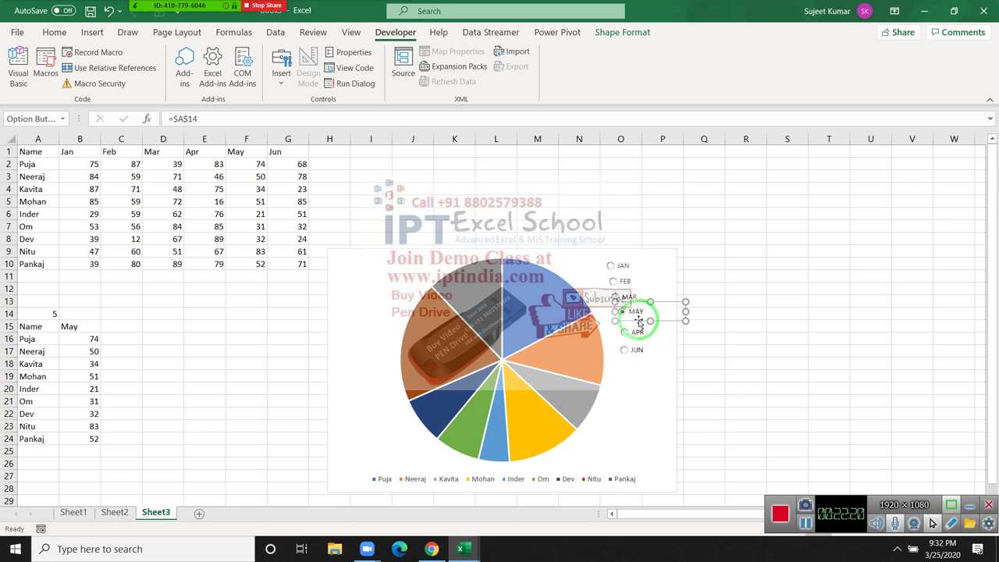
{"action": "left_click_drag", "start_coordinate": [648, 321], "coordinate": [642, 369]}
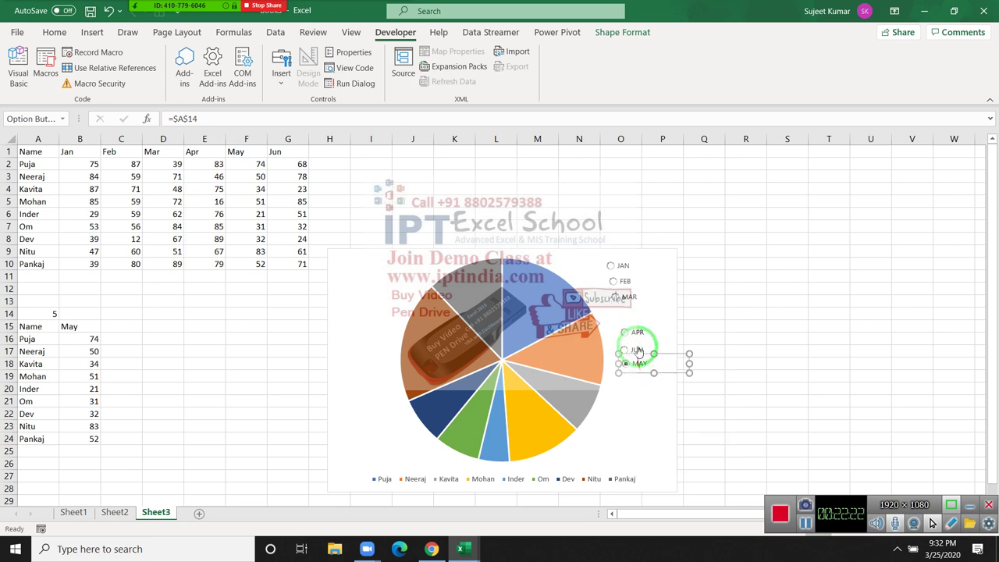
{"action": "right_click", "coordinate": [637, 334]}
{"action": "left_click", "coordinate": [636, 327]}
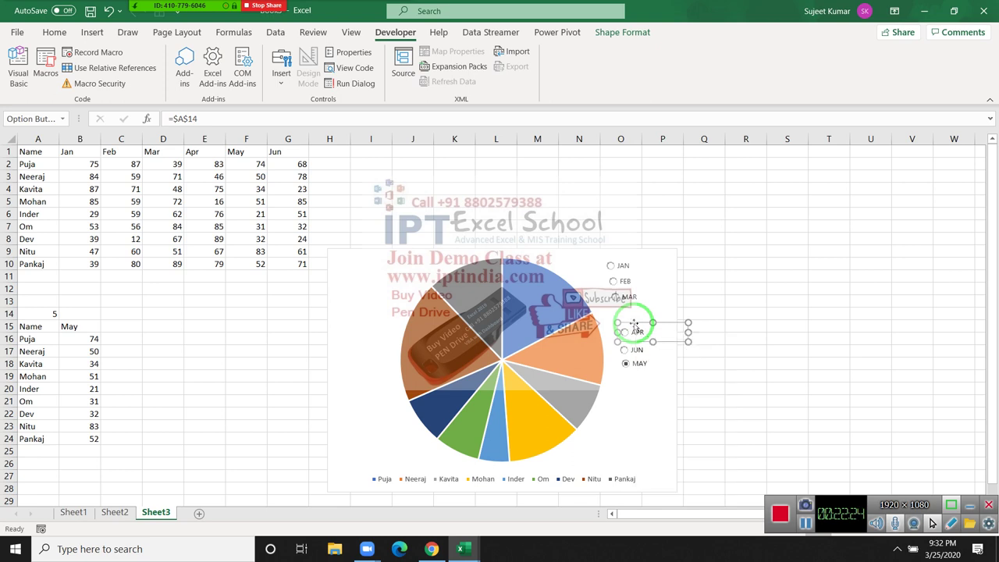
{"action": "left_click_drag", "start_coordinate": [634, 322], "coordinate": [628, 302]}
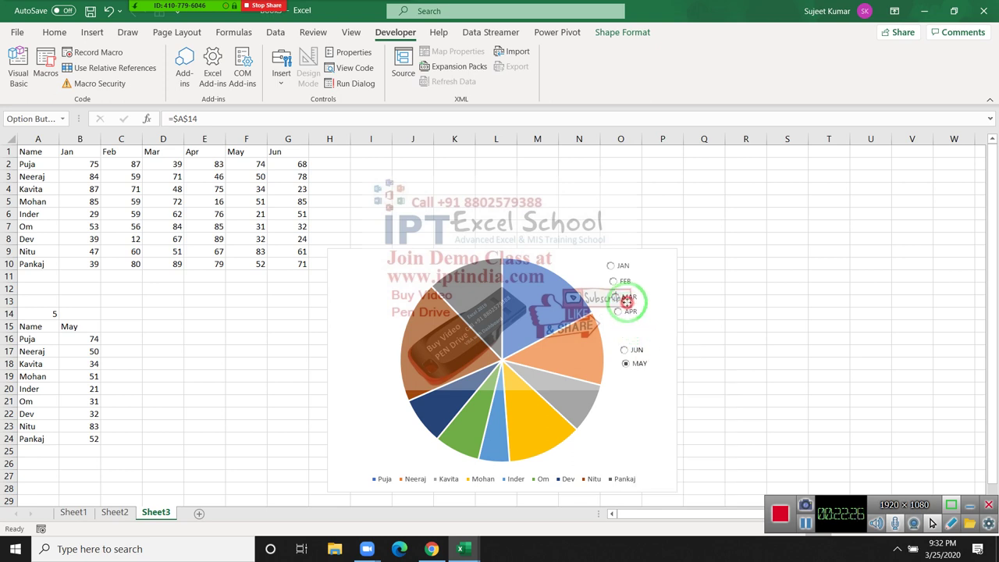
{"action": "right_click", "coordinate": [624, 363]}
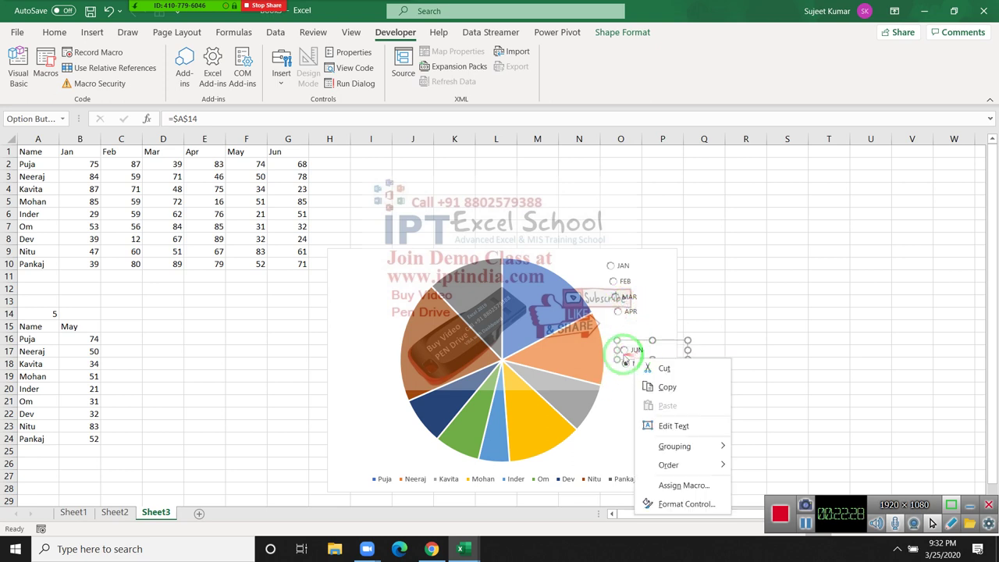
{"action": "mouse_move", "coordinate": [624, 363]}
{"action": "left_mouse_down"}
{"action": "mouse_move", "coordinate": [626, 377]}
{"action": "mouse_move", "coordinate": [636, 316]}
{"action": "left_mouse_up"}
{"action": "right_click", "coordinate": [642, 359]}
{"action": "left_click", "coordinate": [643, 358]}
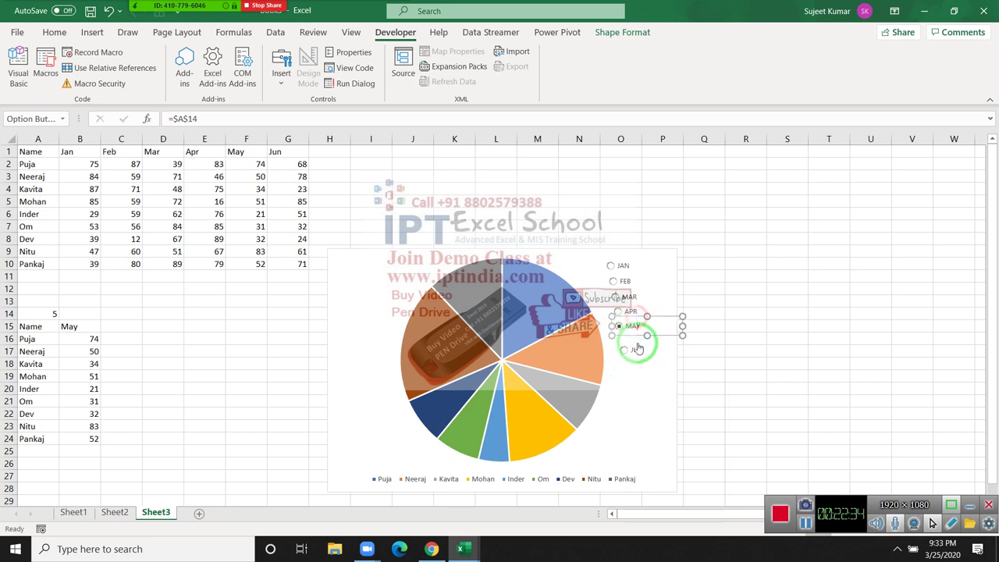
Step: Align the JUN option button just under MAY
{"action": "right_click", "coordinate": [636, 351]}
{"action": "left_click", "coordinate": [634, 345]}
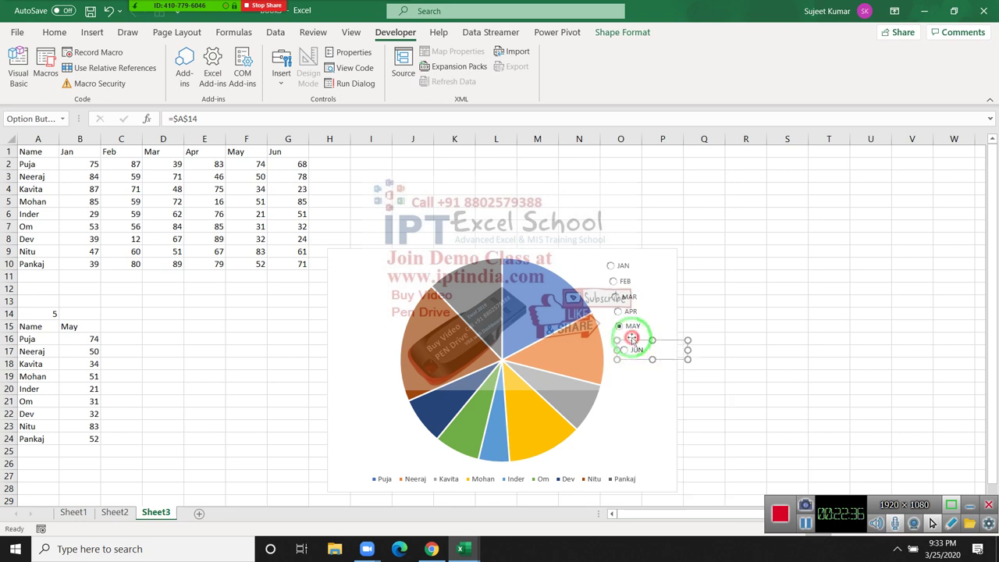
{"action": "left_click", "coordinate": [632, 349]}
{"action": "right_click", "coordinate": [634, 347]}
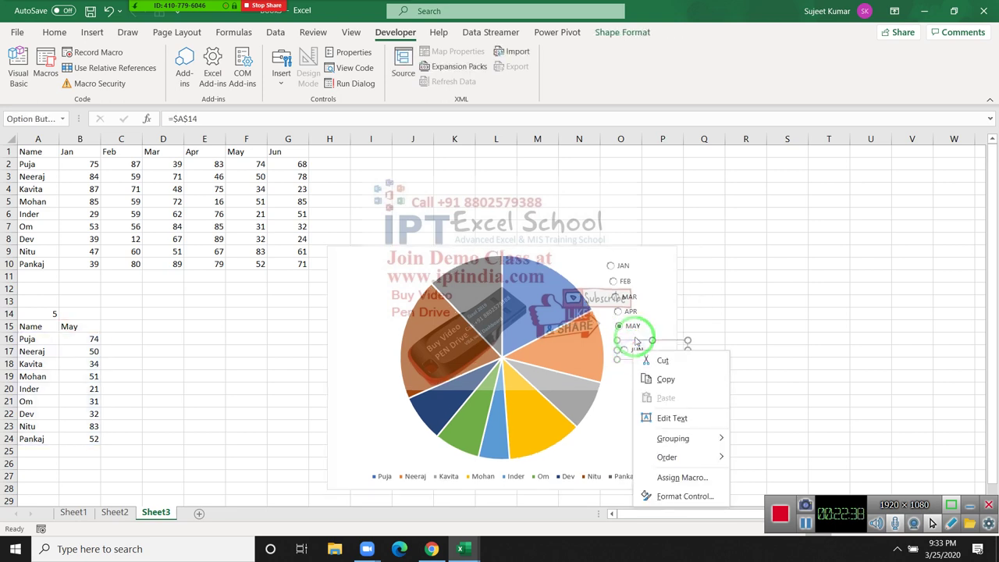
{"action": "left_click", "coordinate": [636, 339]}
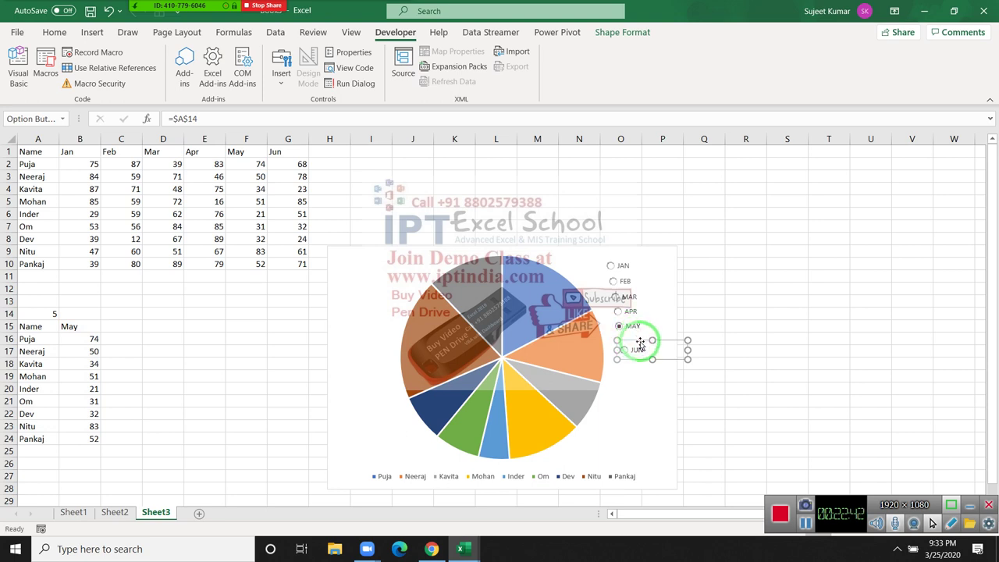
{"action": "left_click_drag", "start_coordinate": [640, 340], "coordinate": [638, 335]}
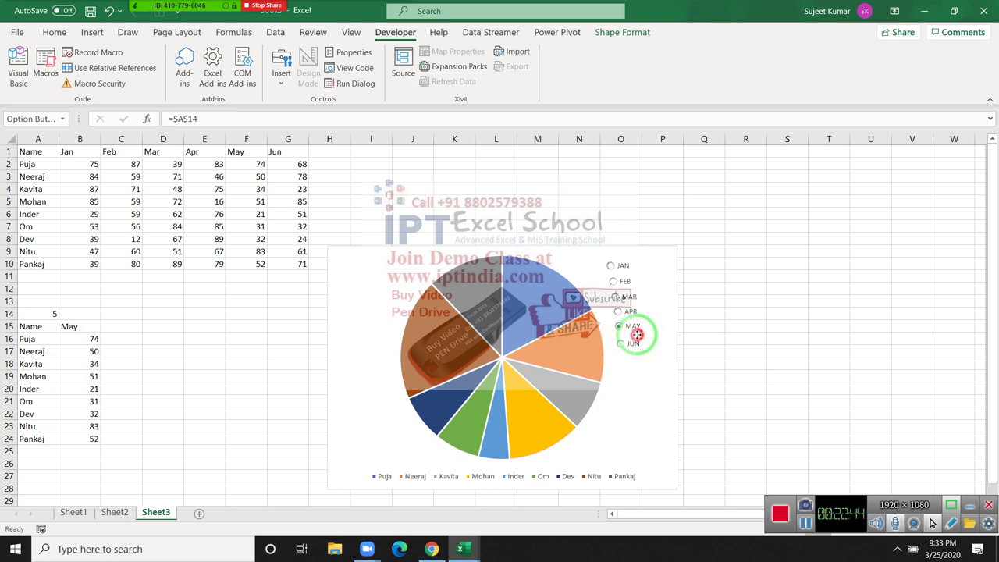
{"action": "left_click", "coordinate": [626, 380]}
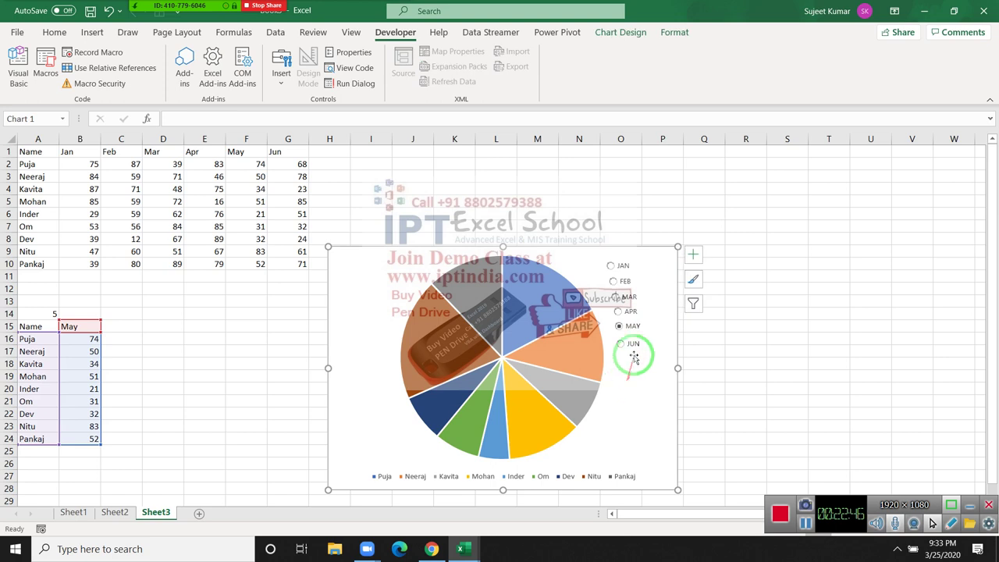
Step: Switch the pie chart through Jan, Feb, Apr, May and Jun, ending on January
{"action": "left_click", "coordinate": [611, 266]}
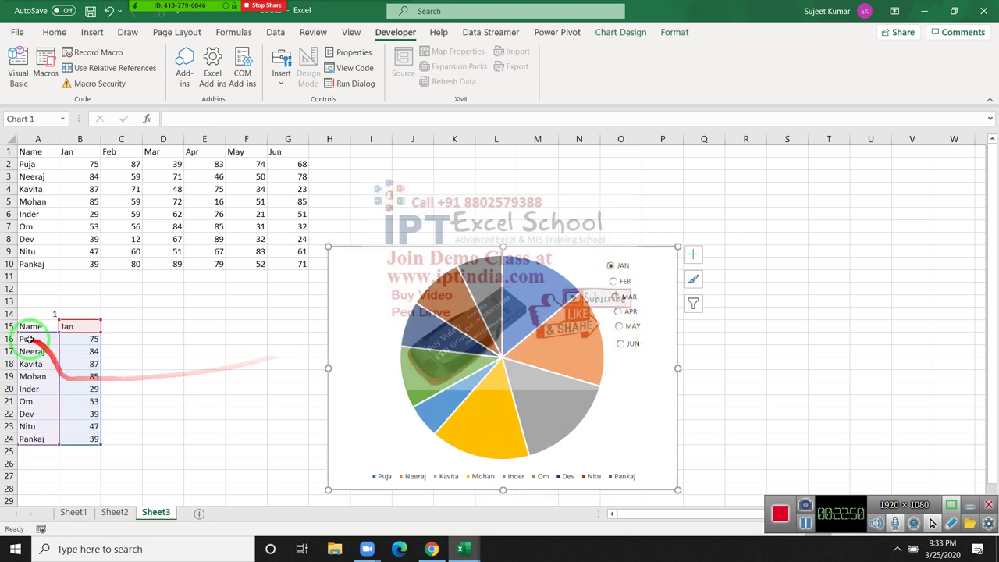
{"action": "left_click", "coordinate": [614, 282]}
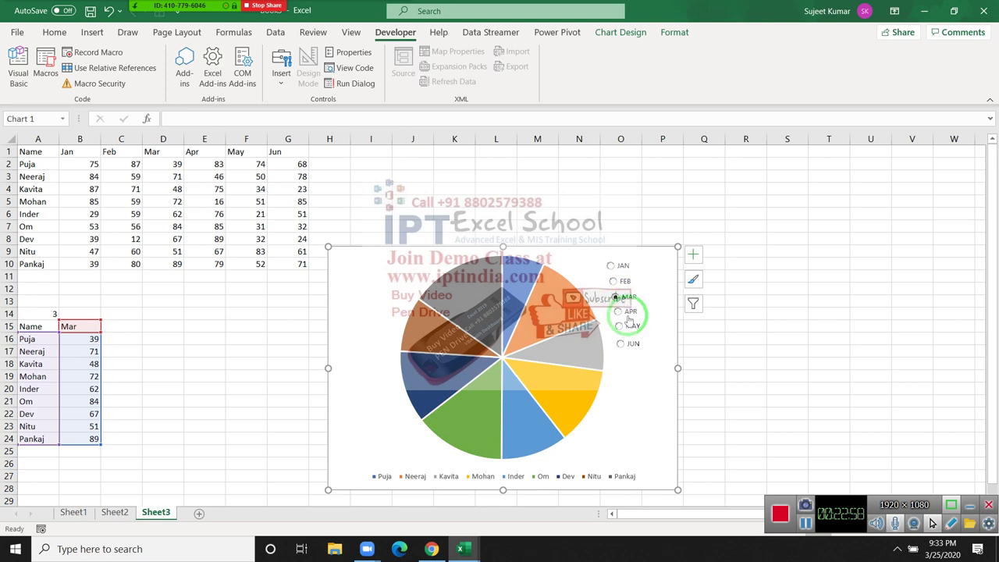
{"action": "left_click", "coordinate": [625, 311]}
{"action": "left_click", "coordinate": [629, 324]}
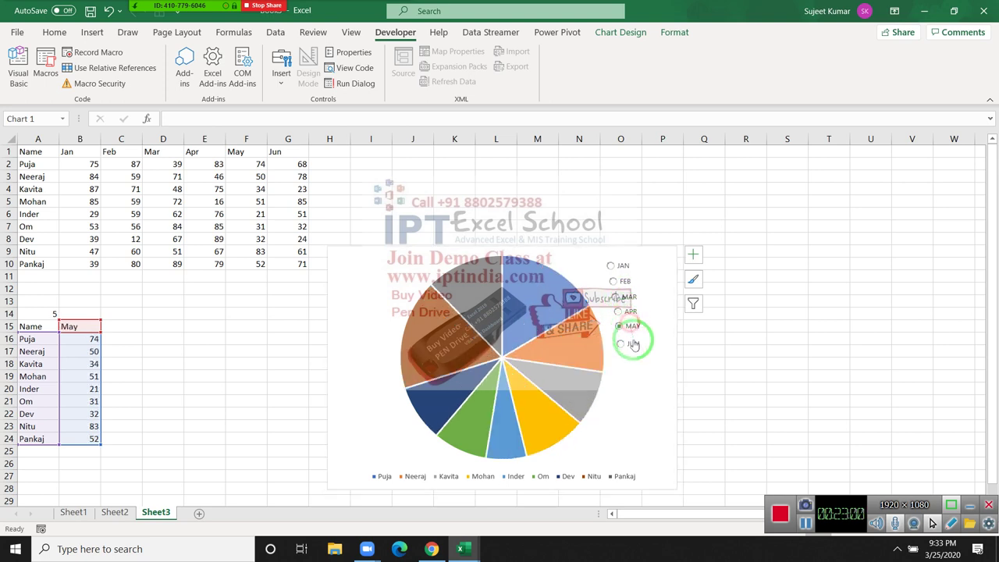
{"action": "left_click", "coordinate": [633, 344]}
{"action": "left_click", "coordinate": [611, 266]}
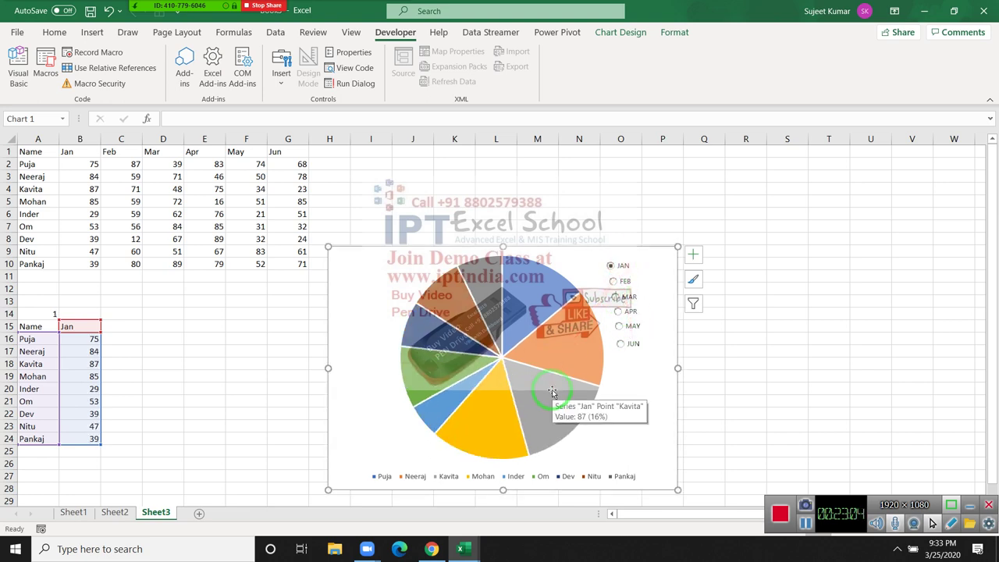
Step: Tab through the option buttons to check they run JAN, FEB, MAR, APR
{"action": "key", "text": "Tab"}
{"action": "key", "text": "Tab"}
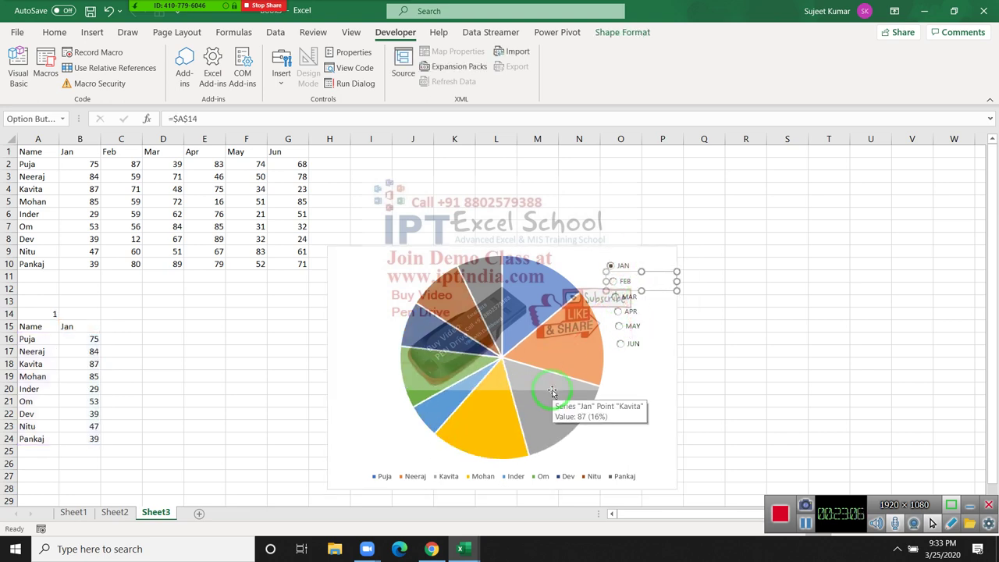
{"action": "key", "text": "Tab"}
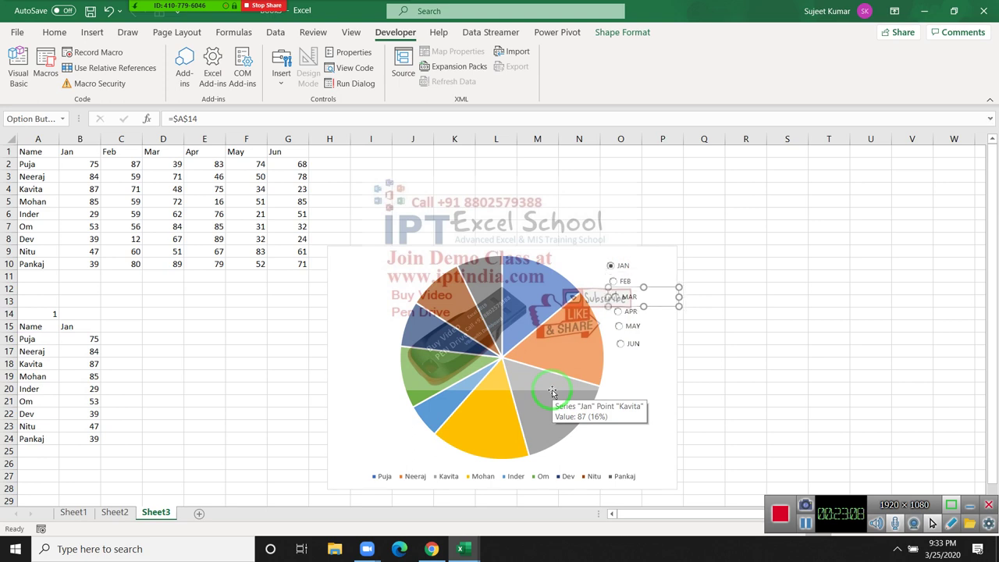
{"action": "key", "text": "Tab"}
{"action": "key", "text": "Tab"}
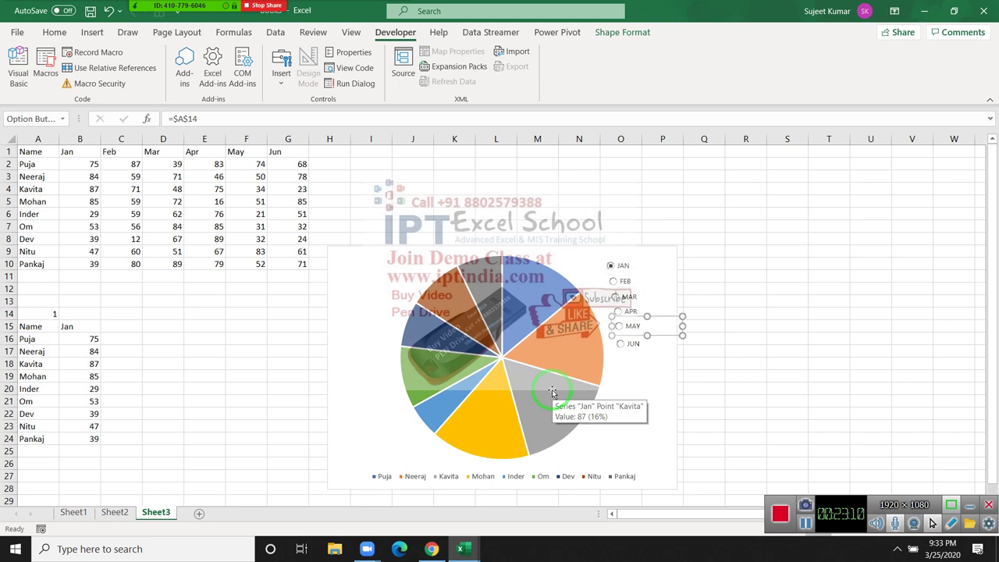
{"action": "key", "text": "Tab"}
{"action": "key", "text": "Tab"}
{"action": "key", "text": "Tab"}
{"action": "key", "text": "Tab"}
{"action": "key", "text": "Tab"}
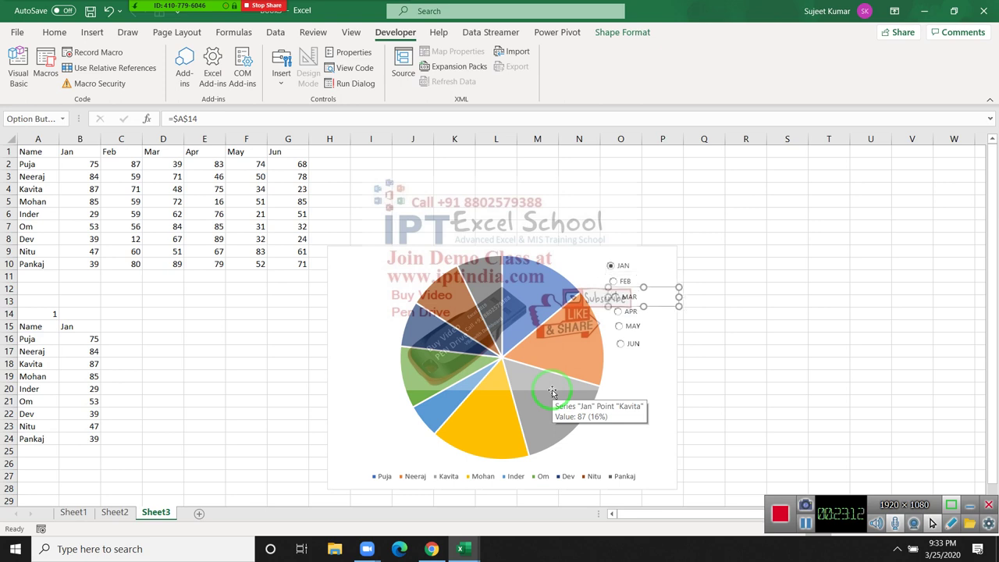
{"action": "key", "text": "Tab"}
{"action": "key", "text": "Tab"}
{"action": "key", "text": "Tab"}
{"action": "key", "text": "Tab"}
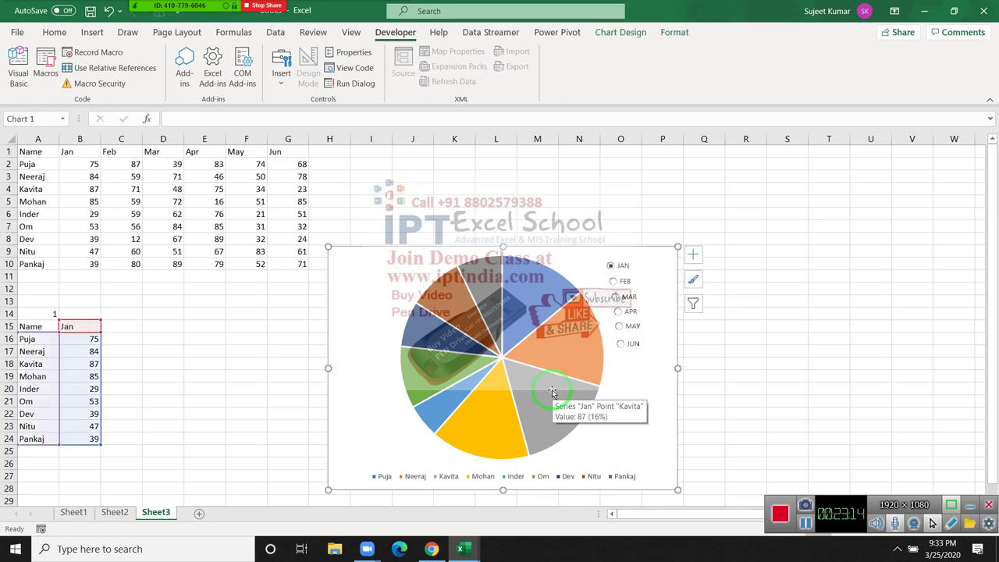
{"action": "left_click_drag", "start_coordinate": [552, 391], "coordinate": [512, 477]}
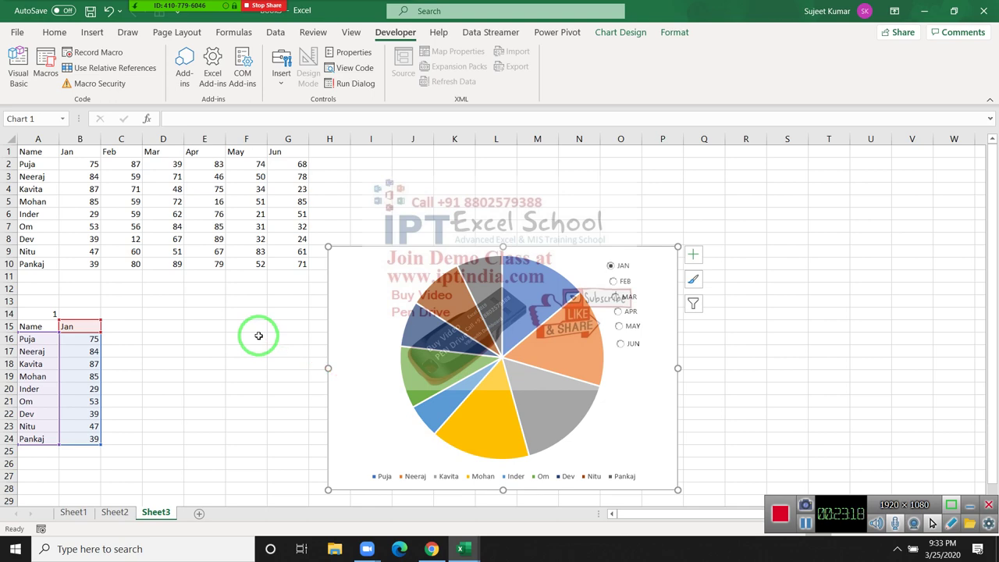
Step: Open the Class Links dynamic chart email, start a popped-out reply and delete its quoted header
{"action": "left_click", "coordinate": [431, 549]}
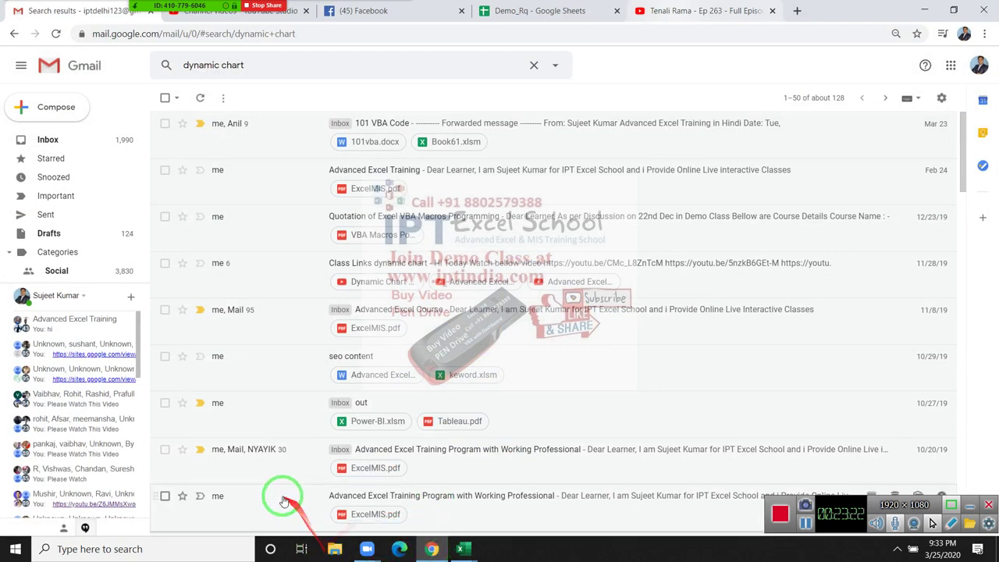
{"action": "left_click", "coordinate": [652, 288]}
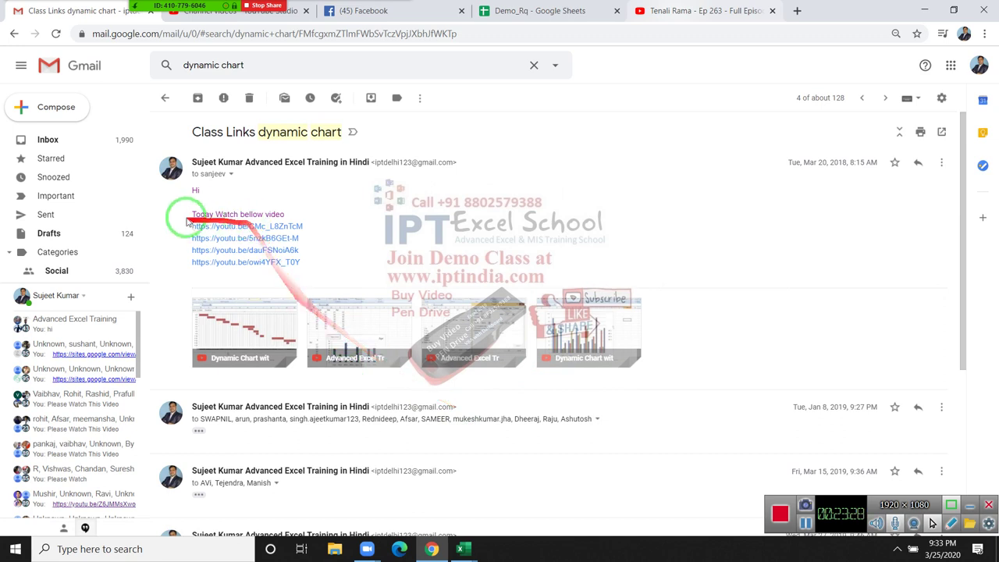
{"action": "left_click_drag", "start_coordinate": [178, 211], "coordinate": [217, 340]}
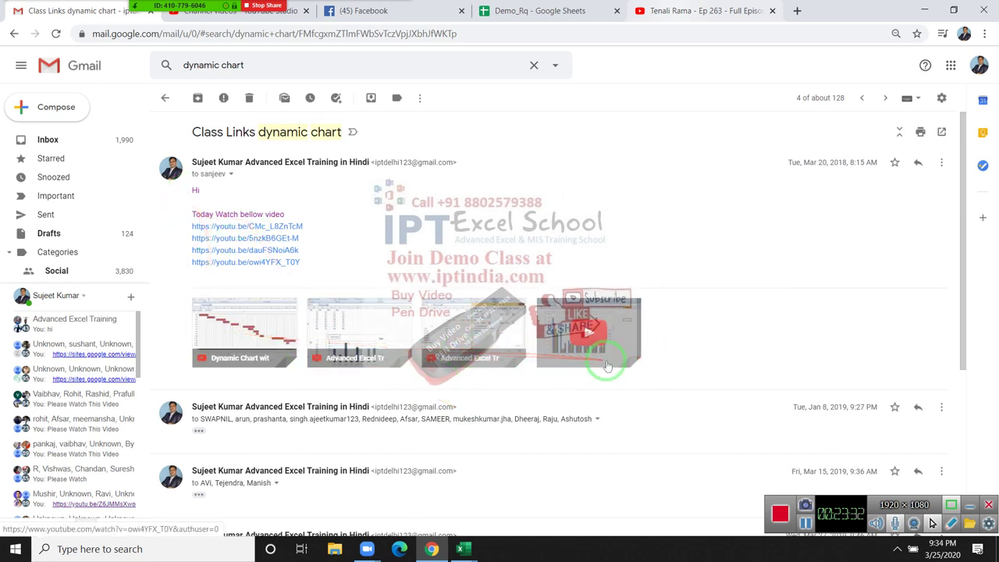
{"action": "left_click", "coordinate": [919, 162]}
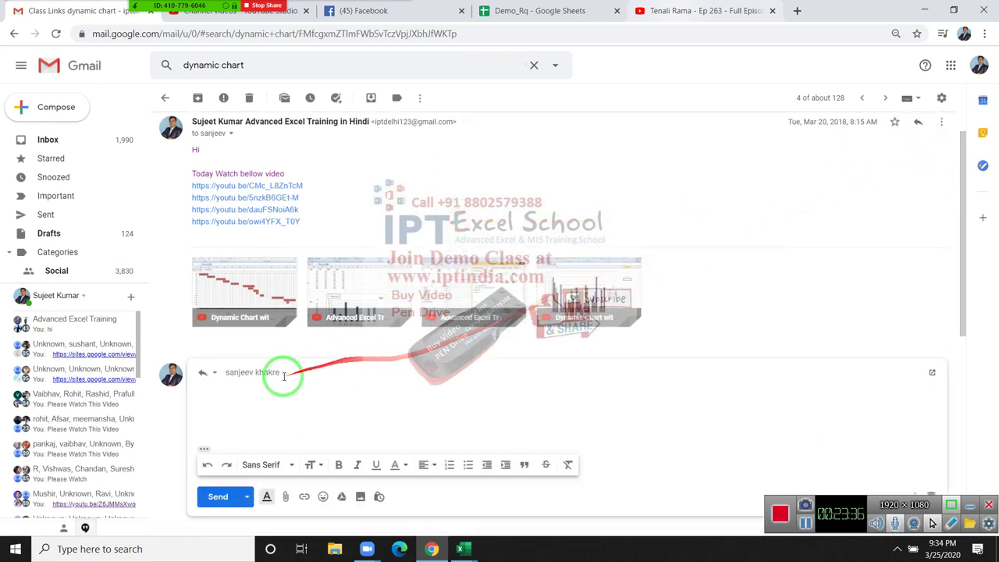
{"action": "left_click", "coordinate": [209, 383]}
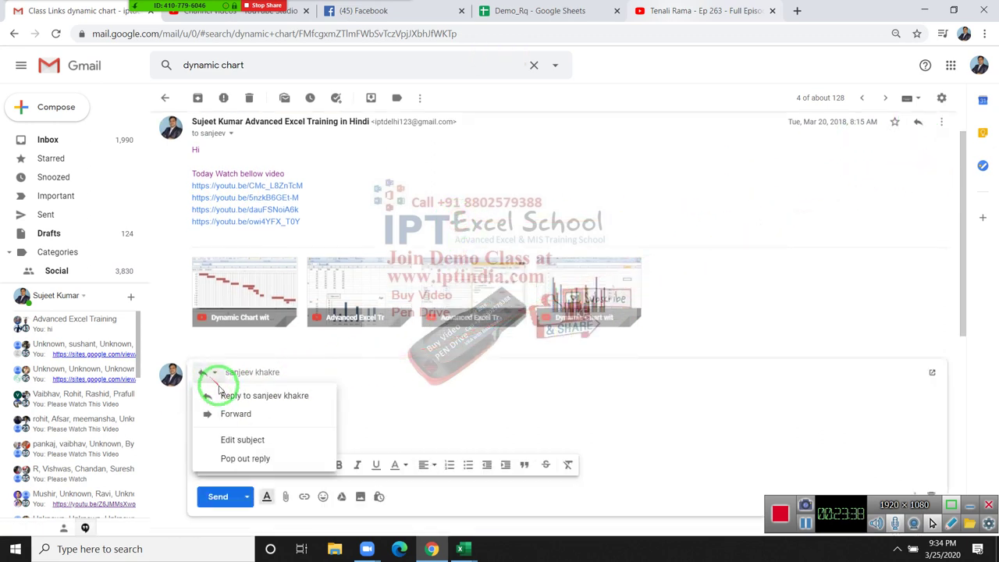
{"action": "left_click", "coordinate": [234, 439]}
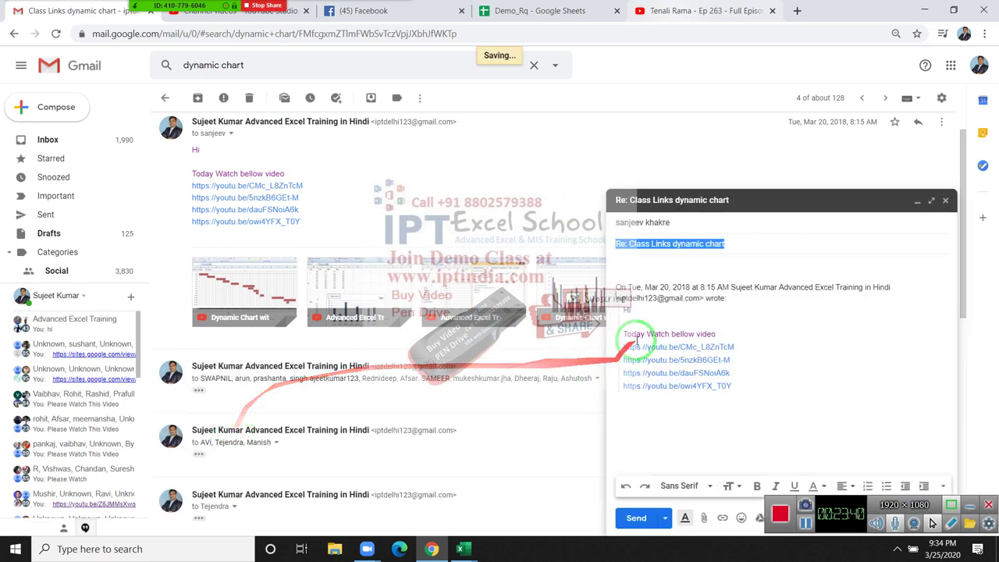
{"action": "left_click_drag", "start_coordinate": [732, 295], "coordinate": [632, 277]}
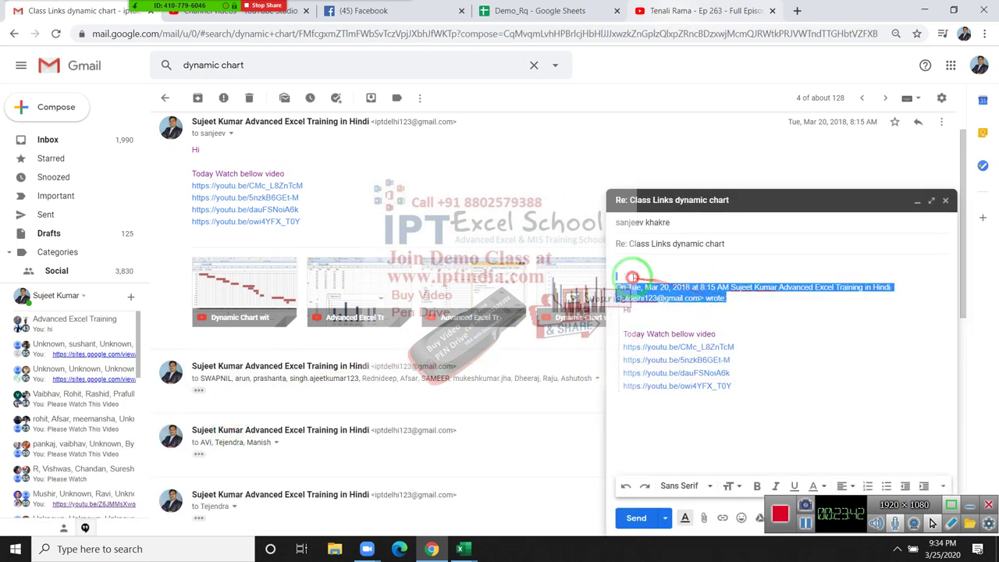
{"action": "key", "text": "Delete"}
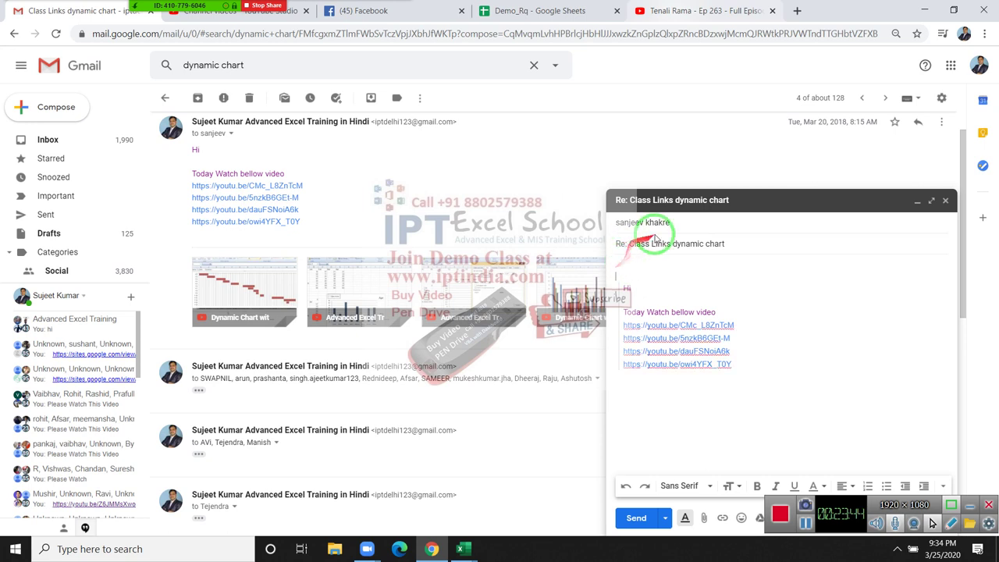
Step: Add four contacts as recipients in the reply's To field
{"action": "left_click", "coordinate": [653, 223]}
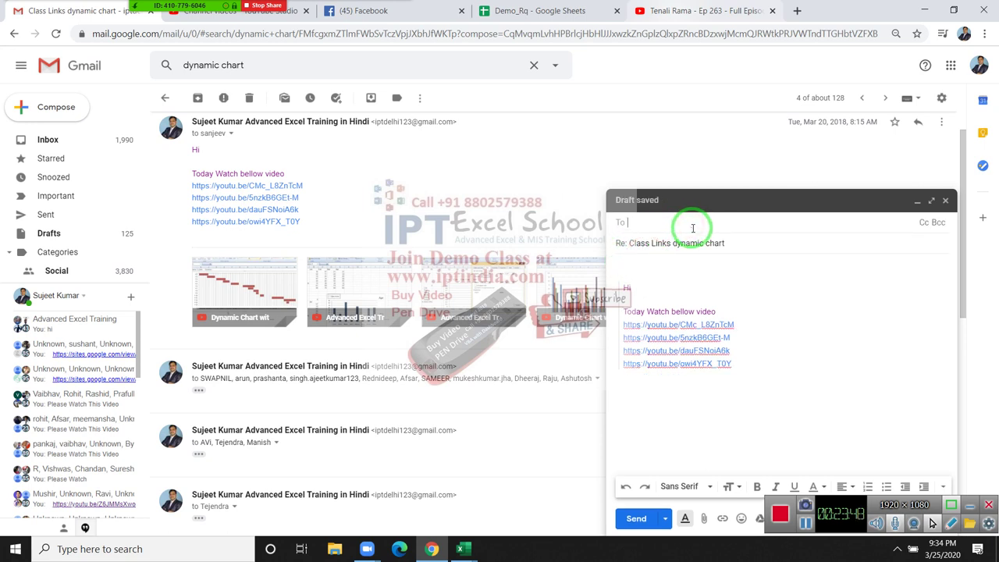
{"action": "type", "text": "be"}
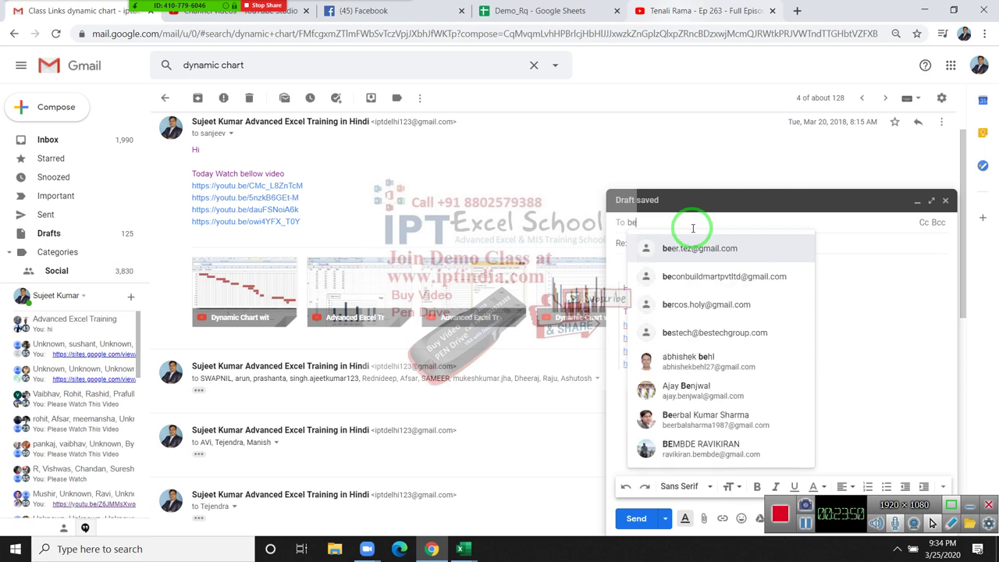
{"action": "left_click", "coordinate": [703, 248]}
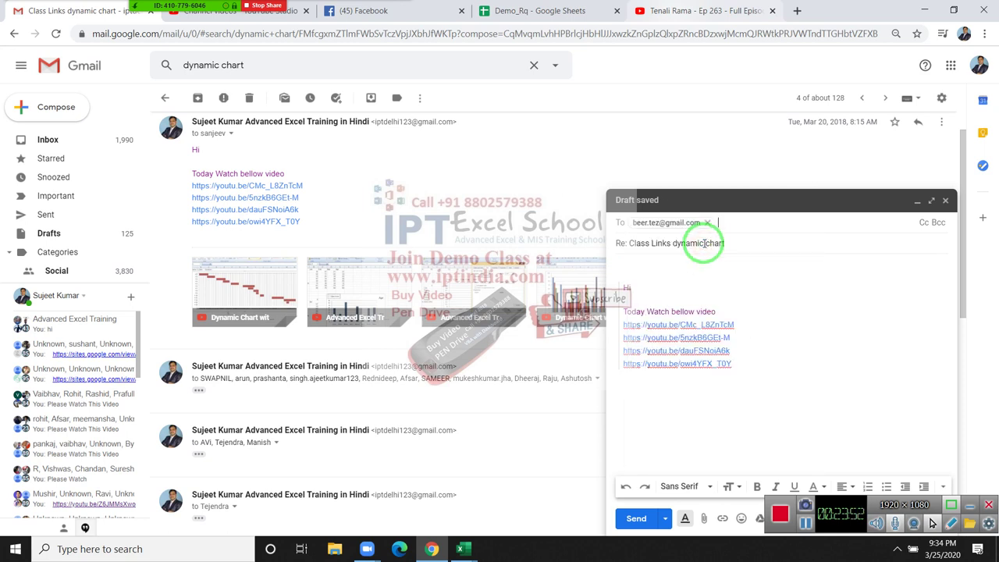
{"action": "type", "text": "ravi"}
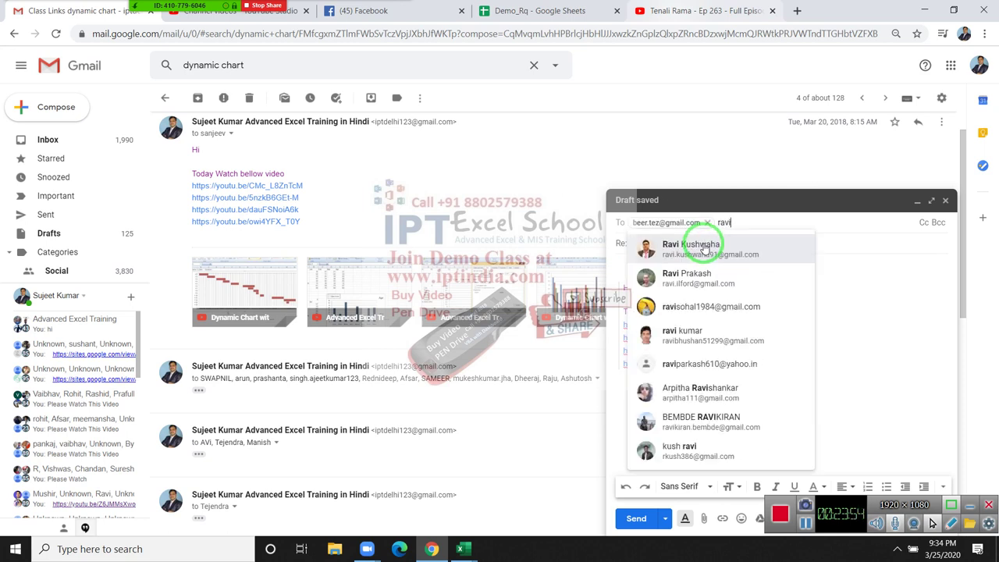
{"action": "left_click", "coordinate": [705, 248]}
{"action": "type", "text": "ma"}
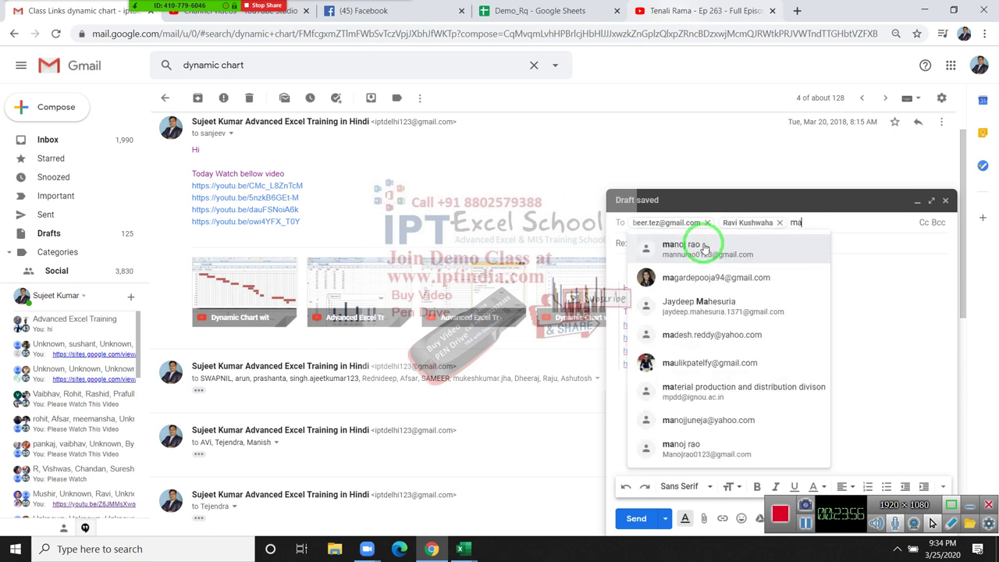
{"action": "type", "text": "no"}
{"action": "left_click", "coordinate": [705, 248]}
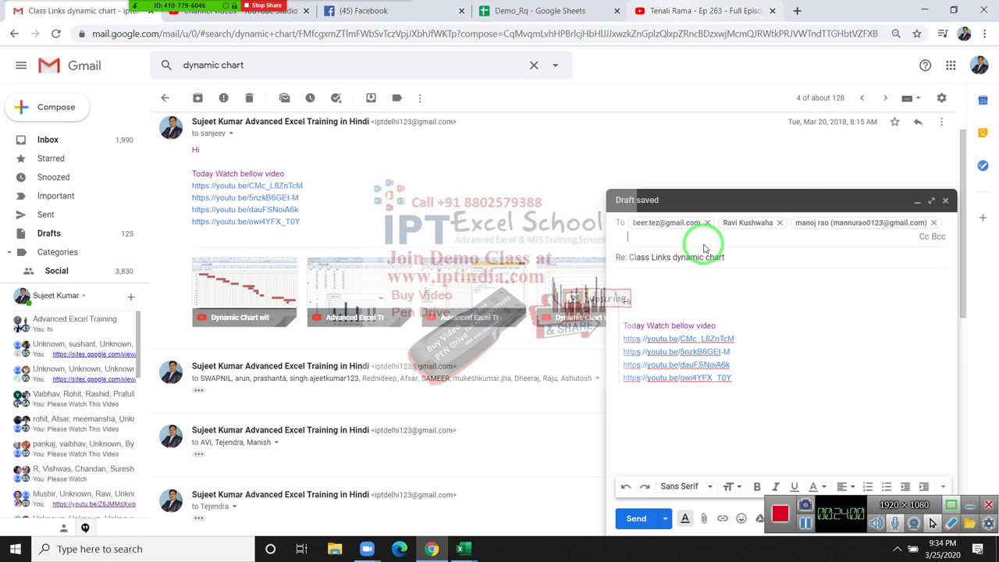
{"action": "type", "text": "ra"}
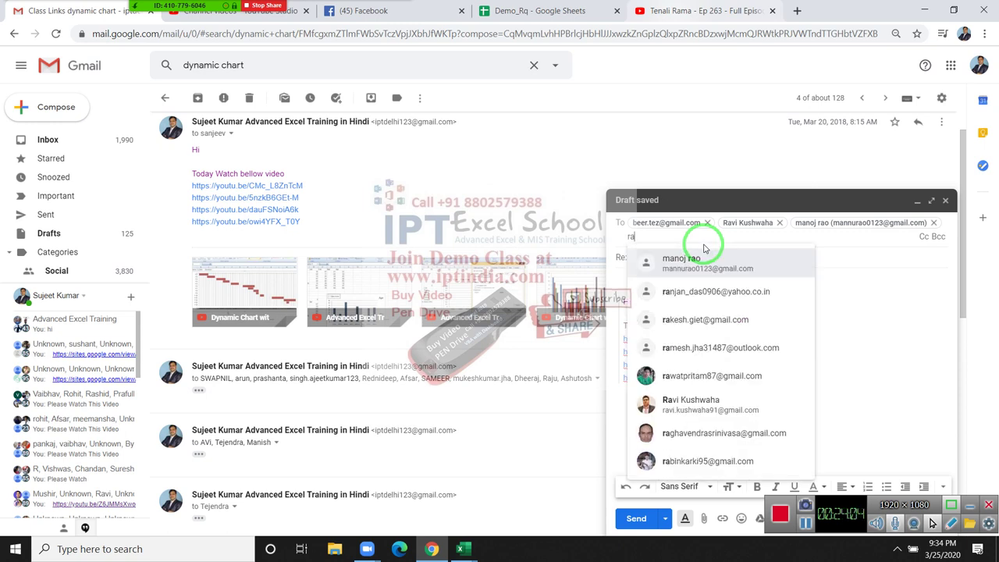
{"action": "key", "text": "BackSpace"}
{"action": "key", "text": "BackSpace"}
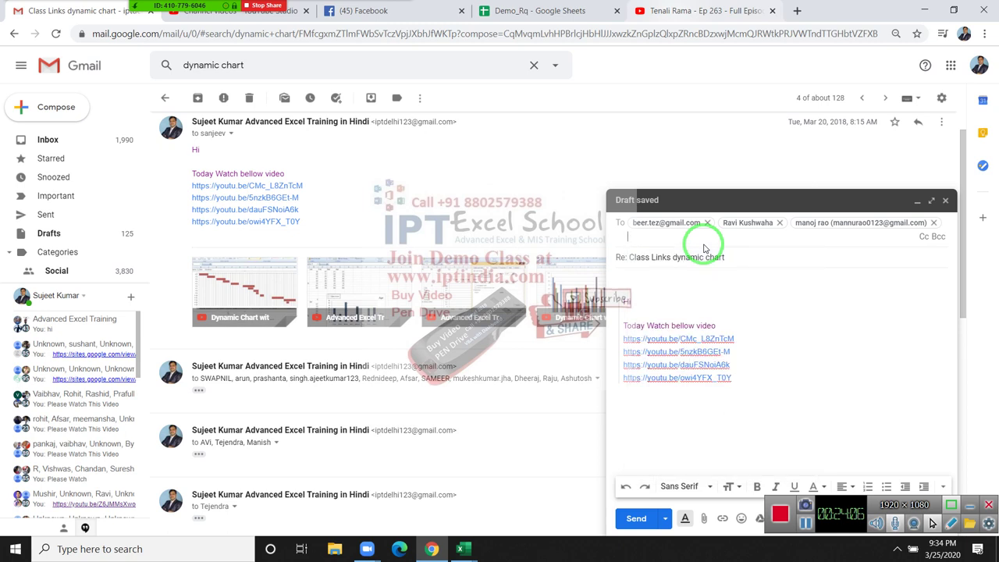
{"action": "type", "text": "kund"}
{"action": "key", "text": "Return"}
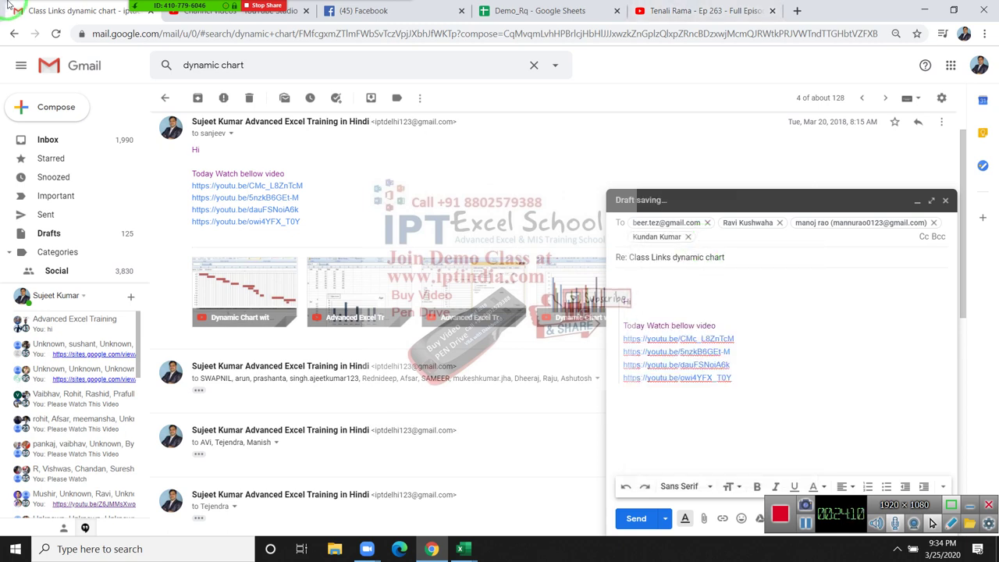
Step: Show the meeting's participants list and enlarge its window to see everyone
{"action": "mouse_move", "coordinate": [202, 6]}
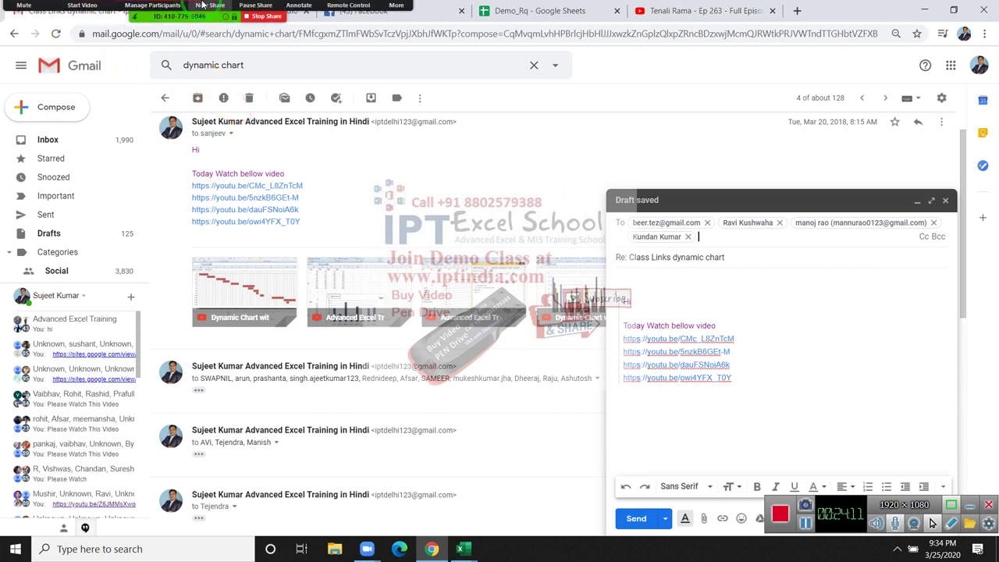
{"action": "left_click", "coordinate": [152, 5]}
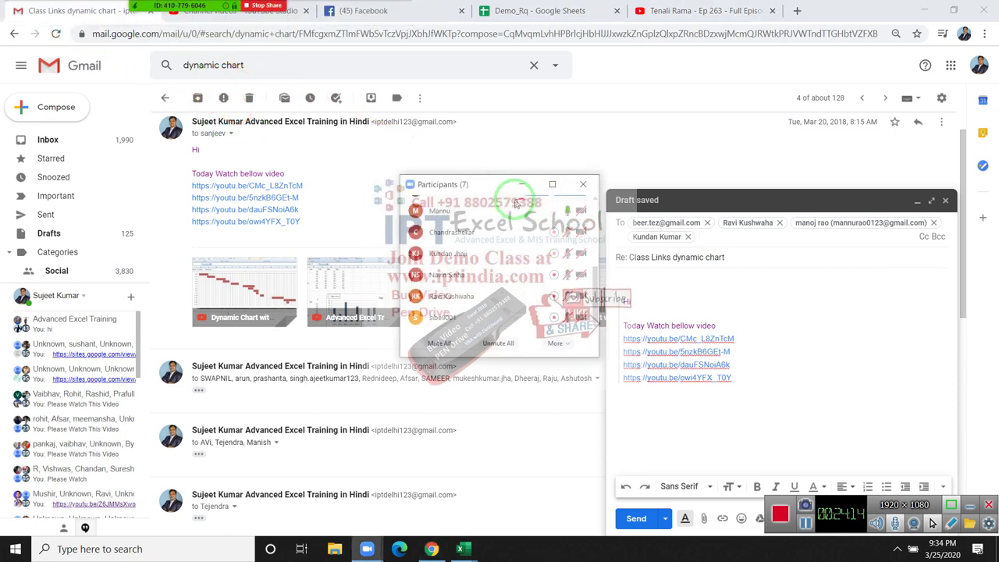
{"action": "left_click_drag", "start_coordinate": [491, 175], "coordinate": [437, 167]}
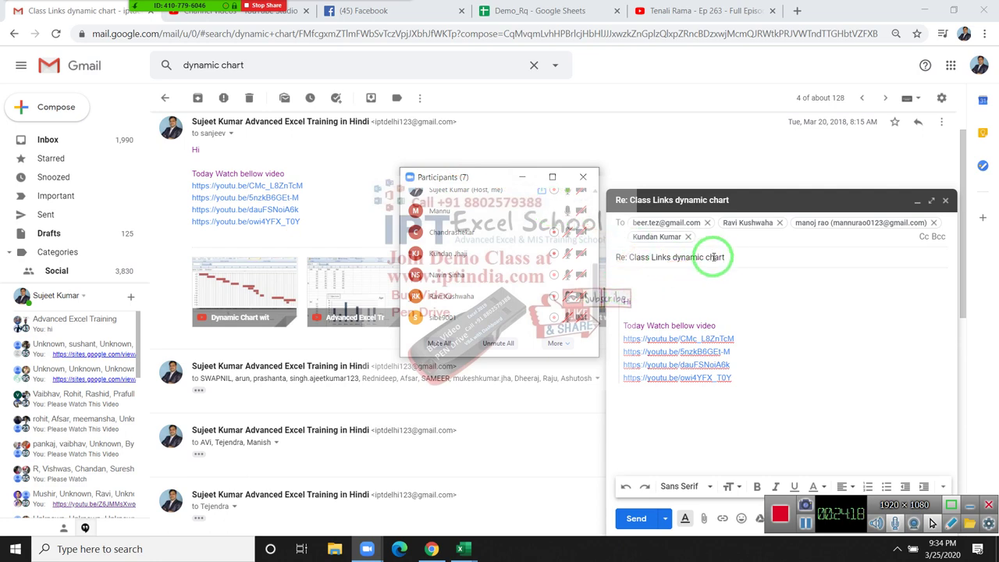
Step: Close the participants panel and select the respondent e-mail in B533 of Form Responses 1
{"action": "left_click", "coordinate": [519, 10]}
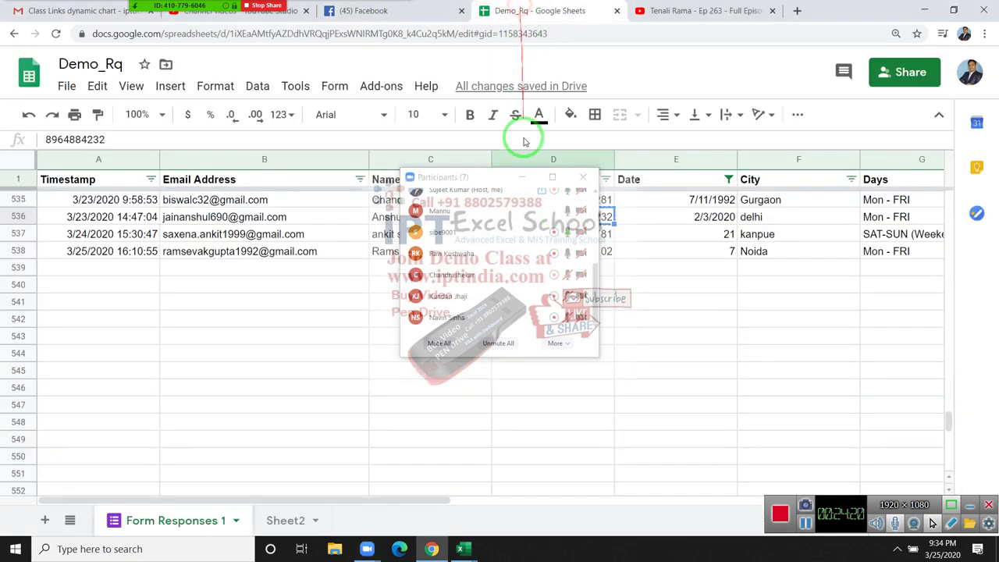
{"action": "left_click", "coordinate": [582, 178]}
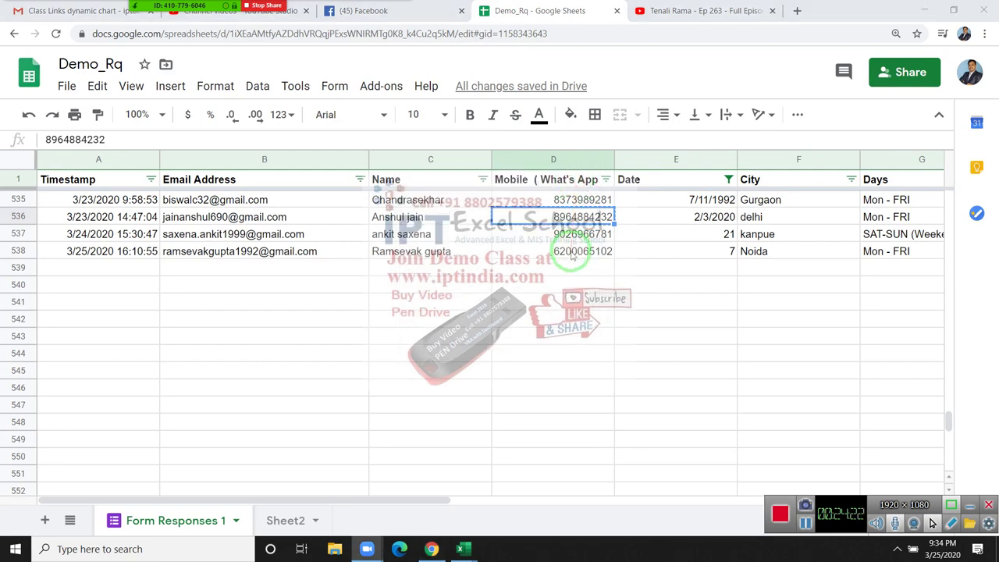
{"action": "scroll", "coordinate": [537, 251], "scroll_direction": "up", "scroll_amount": 1}
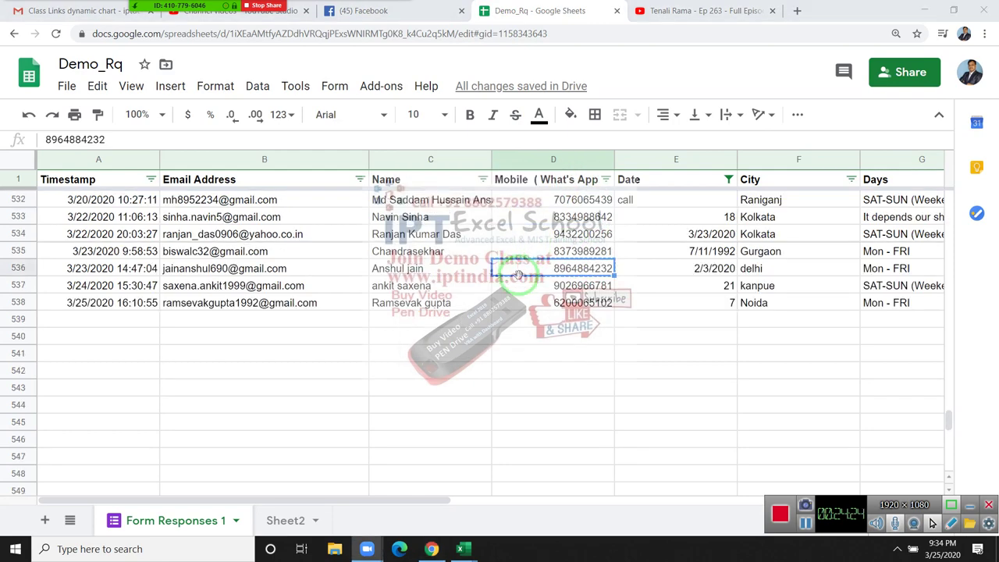
{"action": "scroll", "coordinate": [518, 274], "scroll_direction": "up", "scroll_amount": 1}
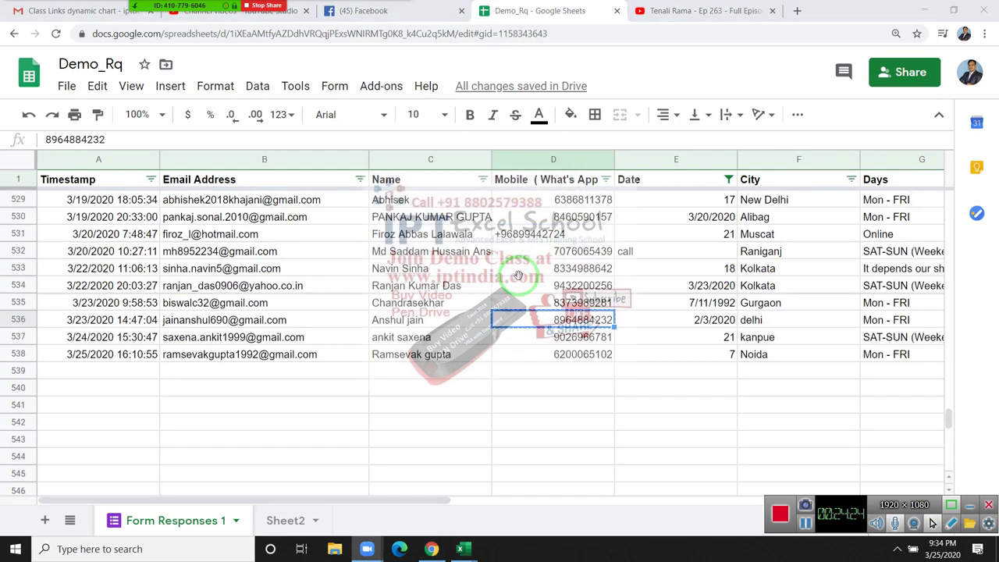
{"action": "left_click", "coordinate": [459, 277]}
{"action": "left_click", "coordinate": [327, 272]}
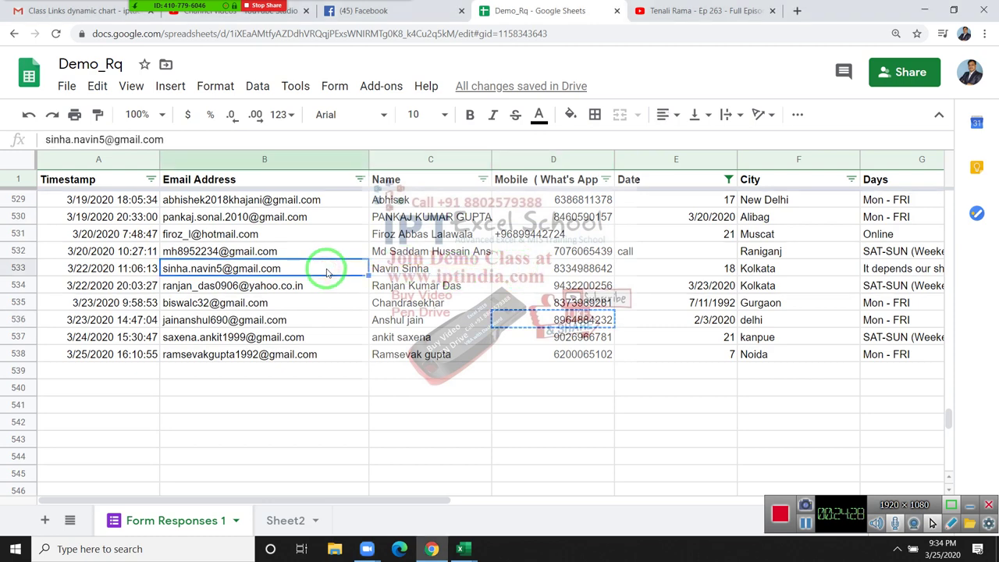
{"action": "left_click_drag", "start_coordinate": [265, 180], "coordinate": [48, 39]}
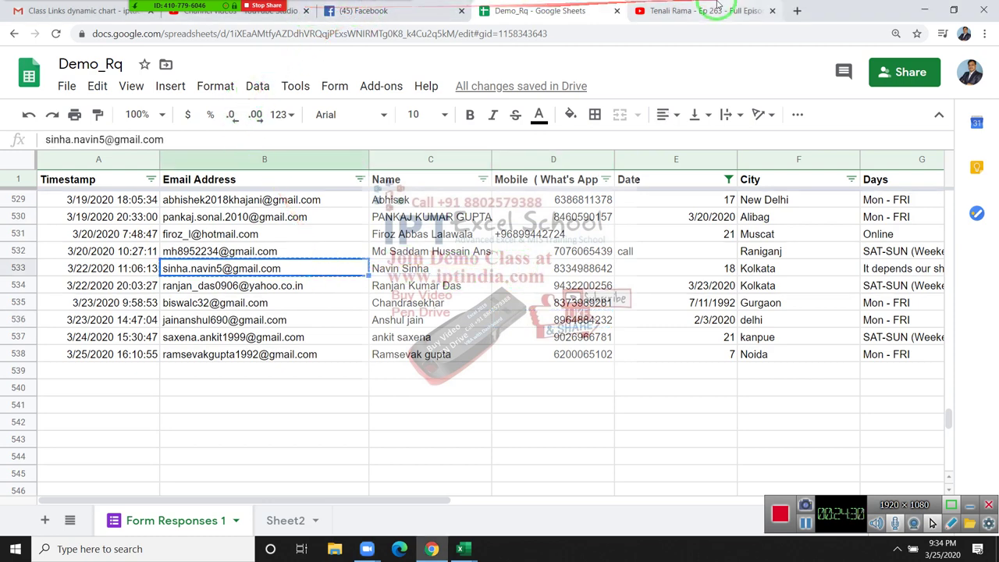
Step: Copy the e-mail address in B535 and add it to the reply's recipients
{"action": "left_click", "coordinate": [48, 11]}
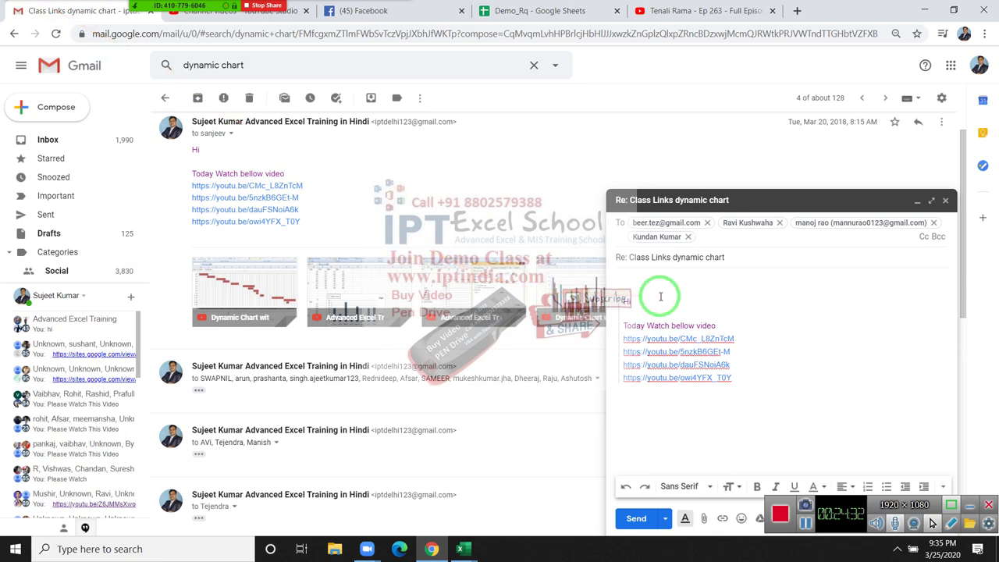
{"action": "left_click", "coordinate": [515, 11]}
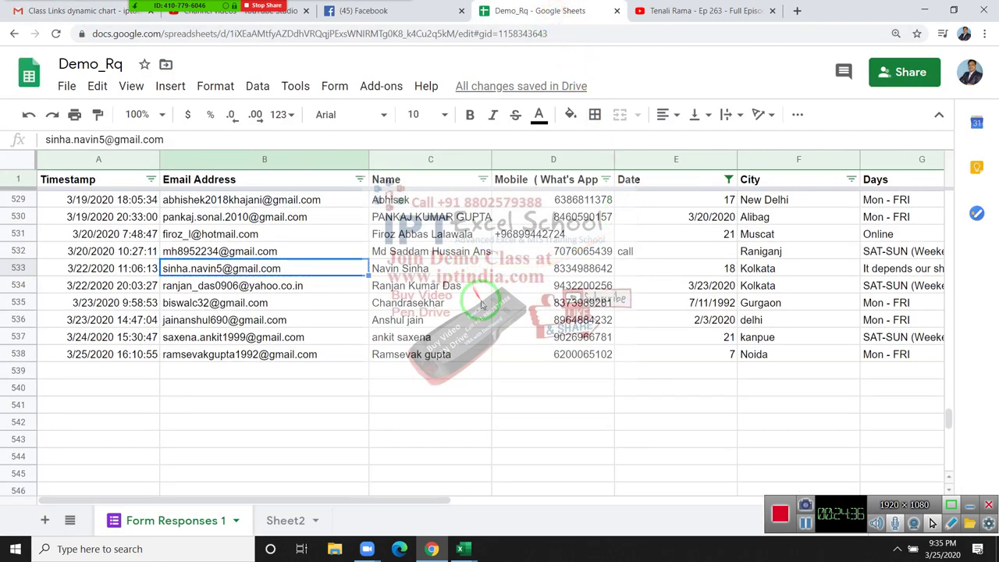
{"action": "left_click", "coordinate": [437, 306]}
{"action": "left_click", "coordinate": [327, 305]}
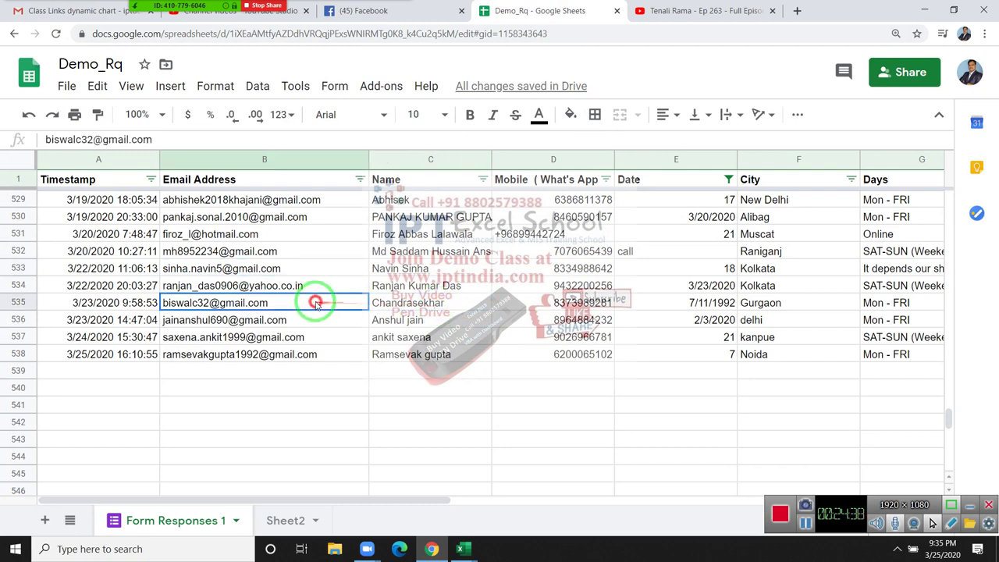
{"action": "key", "text": "ctrl+c"}
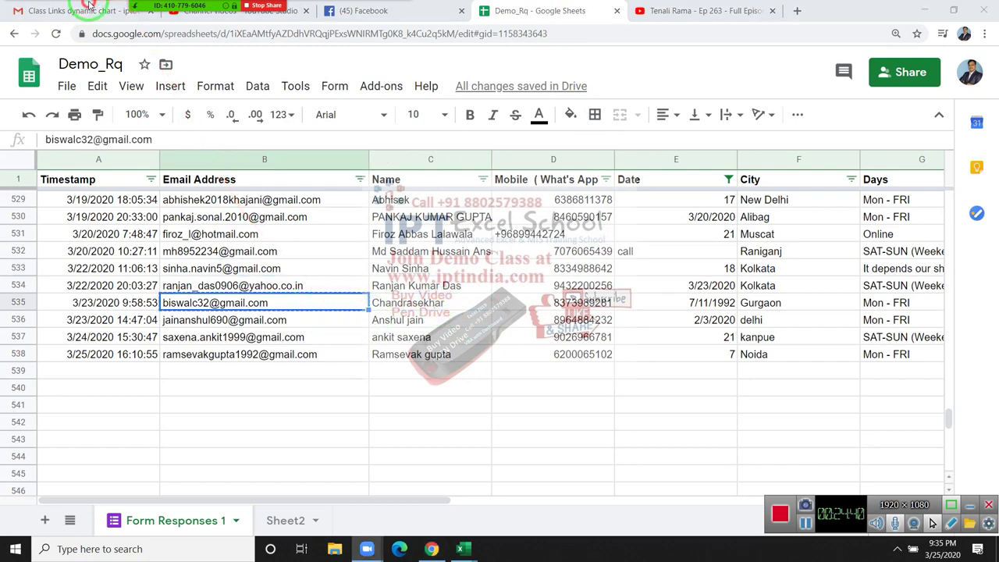
{"action": "left_click", "coordinate": [78, 11]}
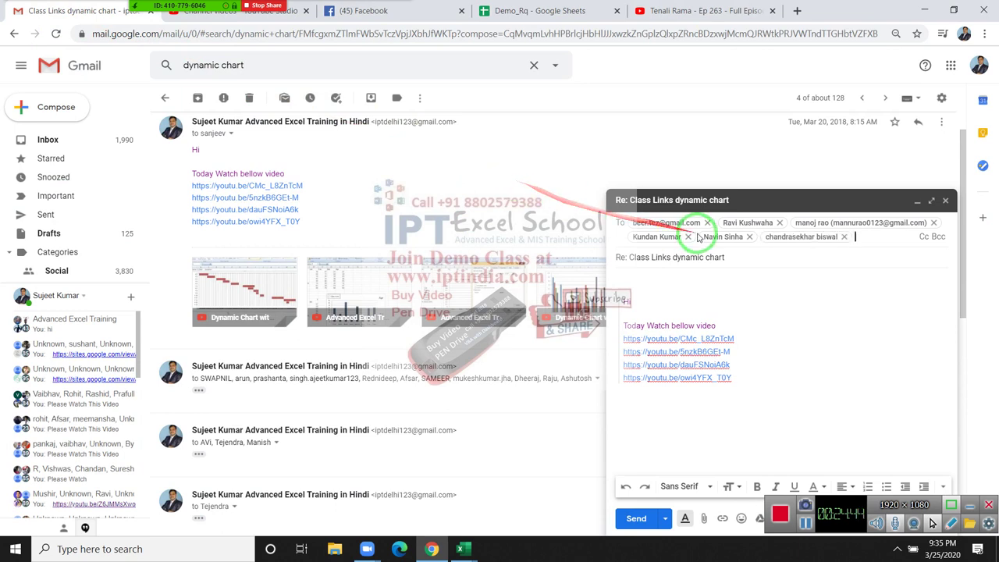
{"action": "left_click", "coordinate": [689, 281]}
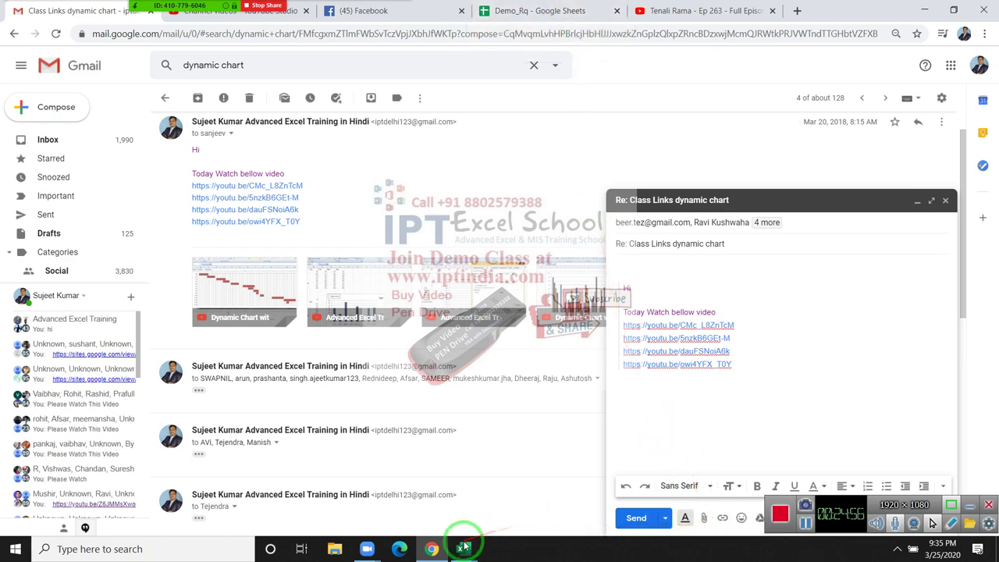
Step: Save the Book3 pie-chart workbook as macro-enabled Chart.xlsm in the DT folder
{"action": "mouse_move", "coordinate": [462, 546]}
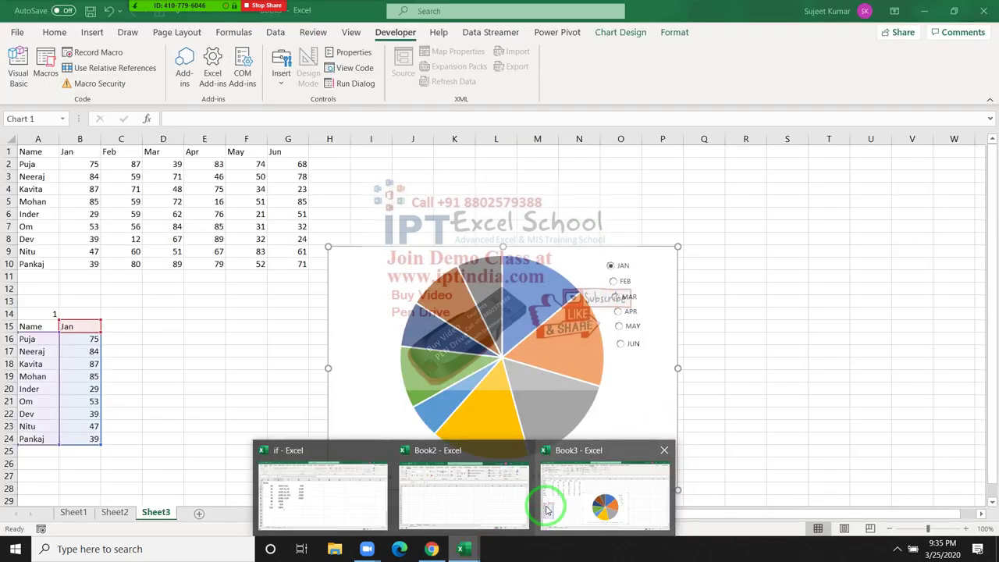
{"action": "left_click", "coordinate": [560, 500]}
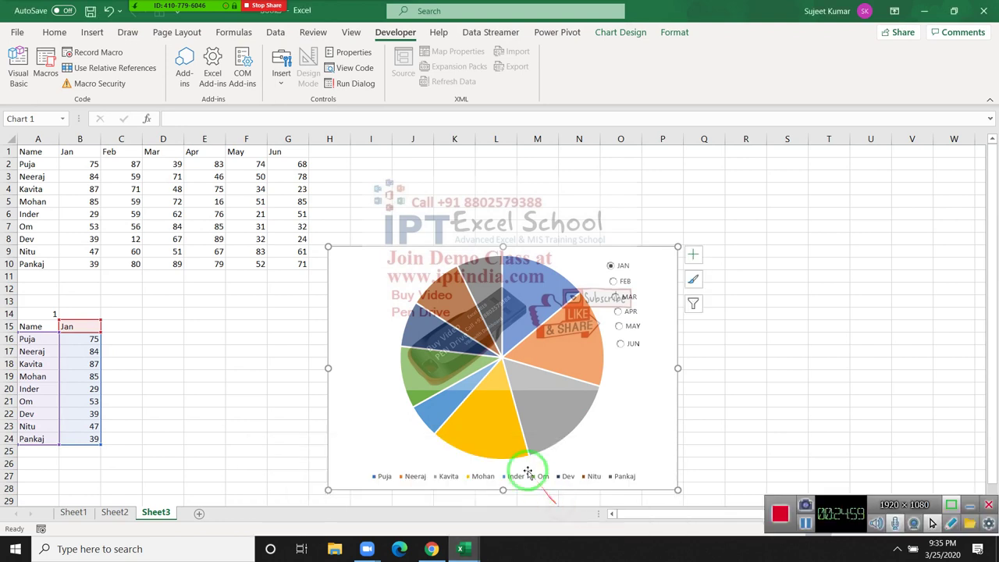
{"action": "left_click", "coordinate": [90, 11]}
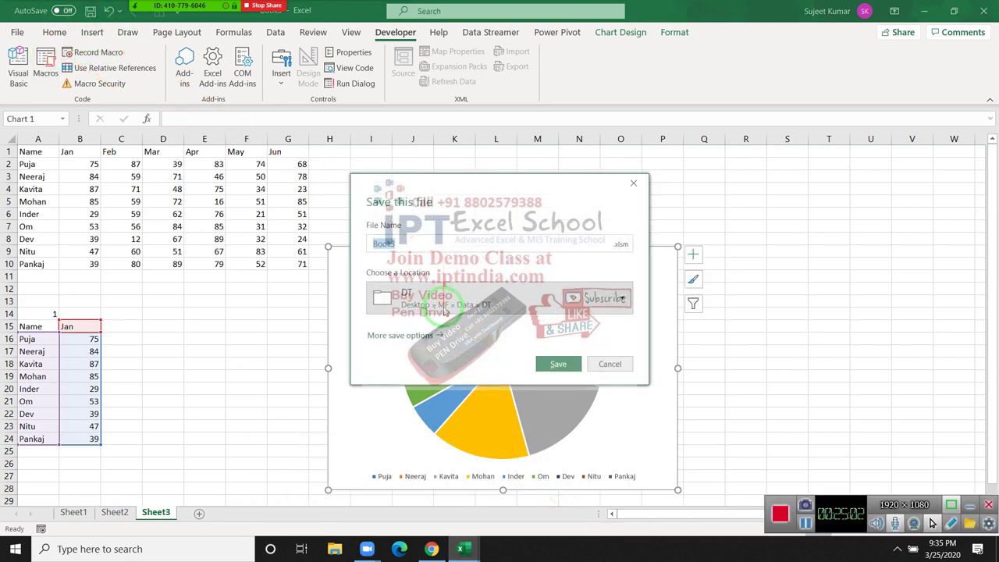
{"action": "left_click", "coordinate": [559, 365]}
{"action": "left_click", "coordinate": [497, 306]}
{"action": "type", "text": "Chart"}
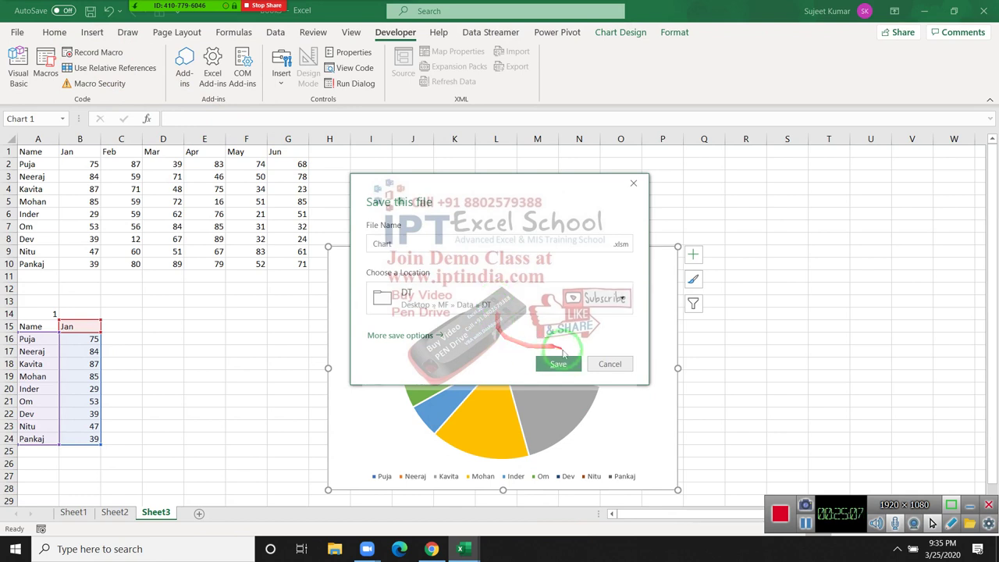
{"action": "left_click", "coordinate": [559, 361]}
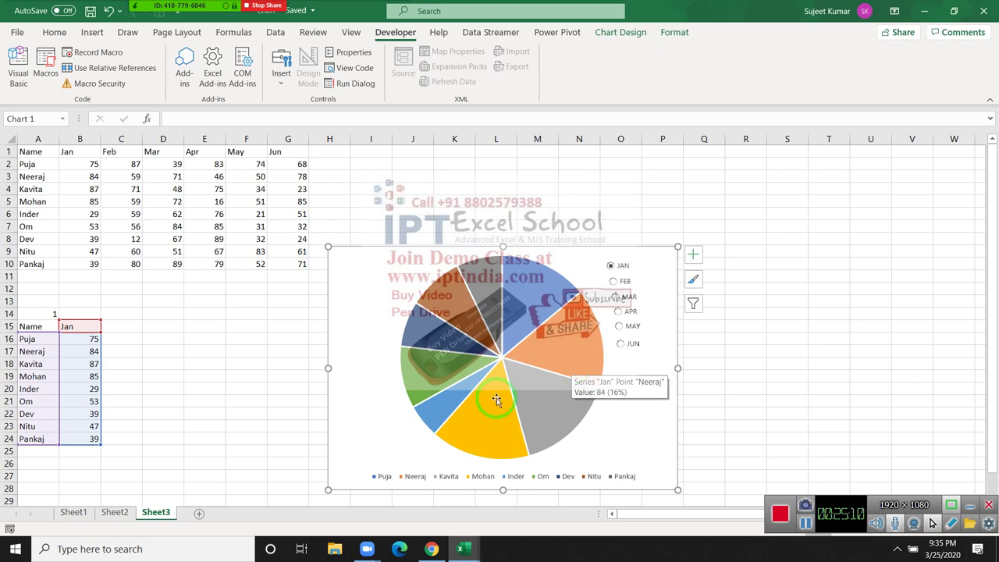
{"action": "mouse_move", "coordinate": [511, 374]}
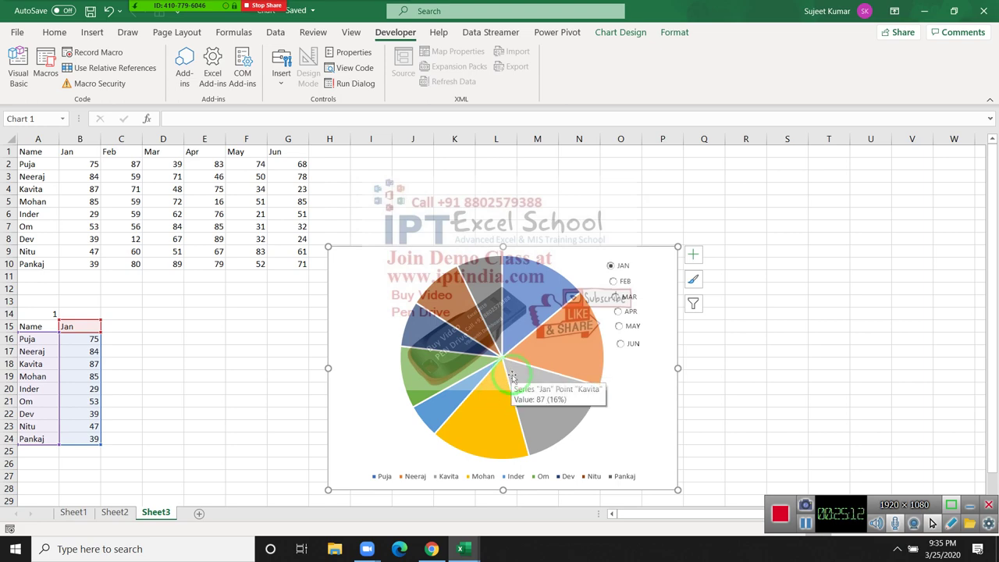
{"action": "left_click", "coordinate": [438, 549]}
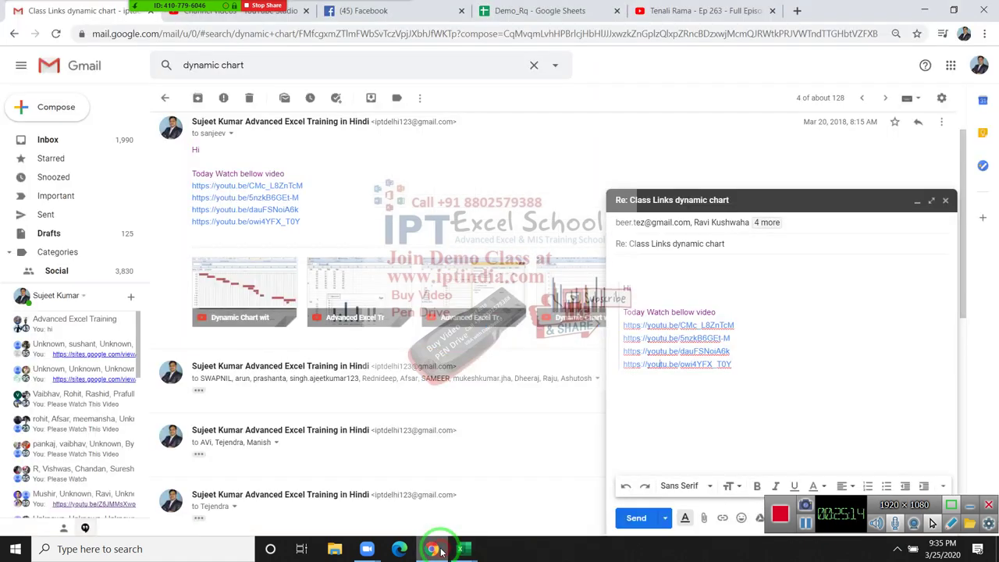
Step: Attach Chart.xlsm from Desktop > MF > Data > DT to the reply
{"action": "left_click", "coordinate": [705, 519]}
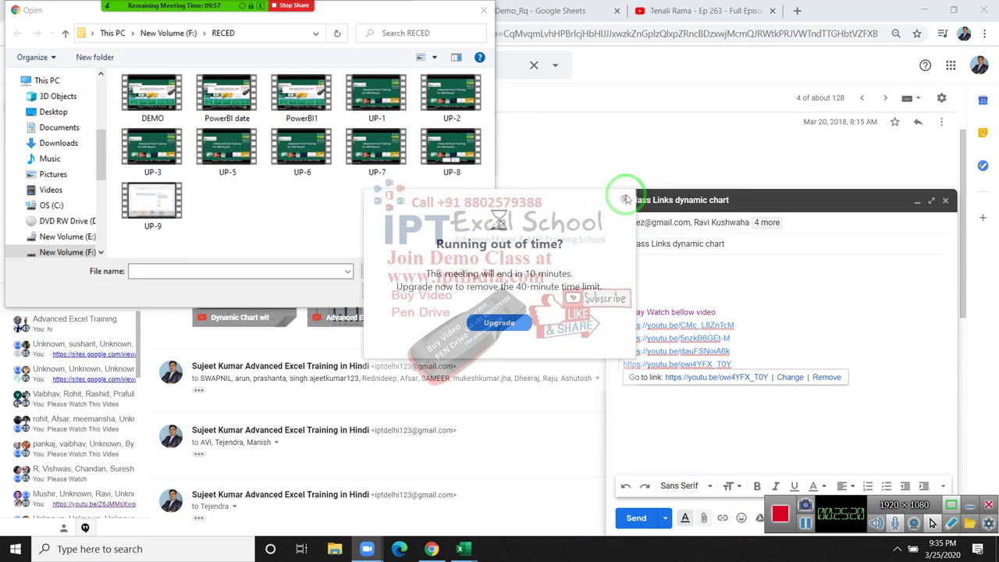
{"action": "left_click", "coordinate": [629, 195]}
{"action": "left_click", "coordinate": [54, 112]}
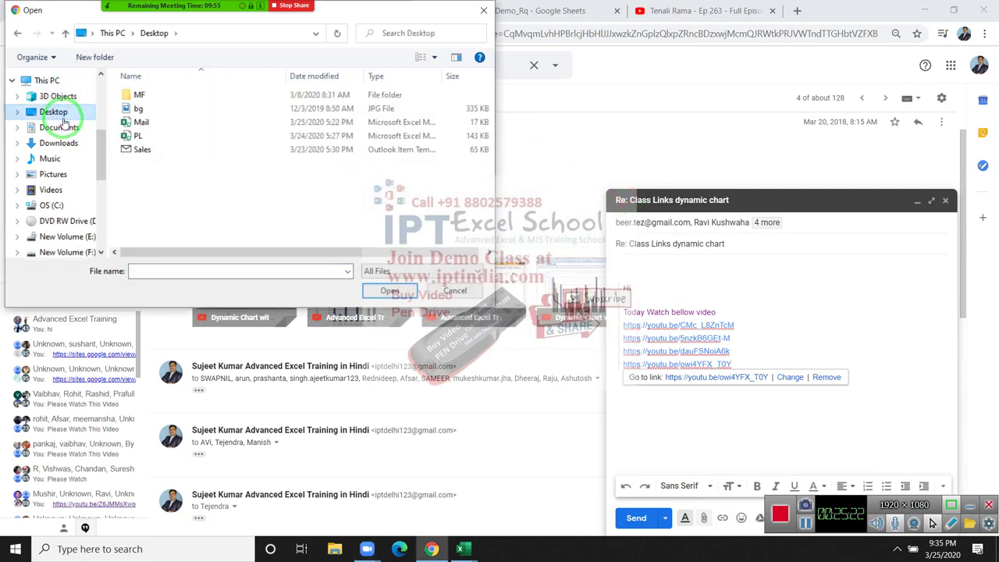
{"action": "double_click", "coordinate": [139, 94]}
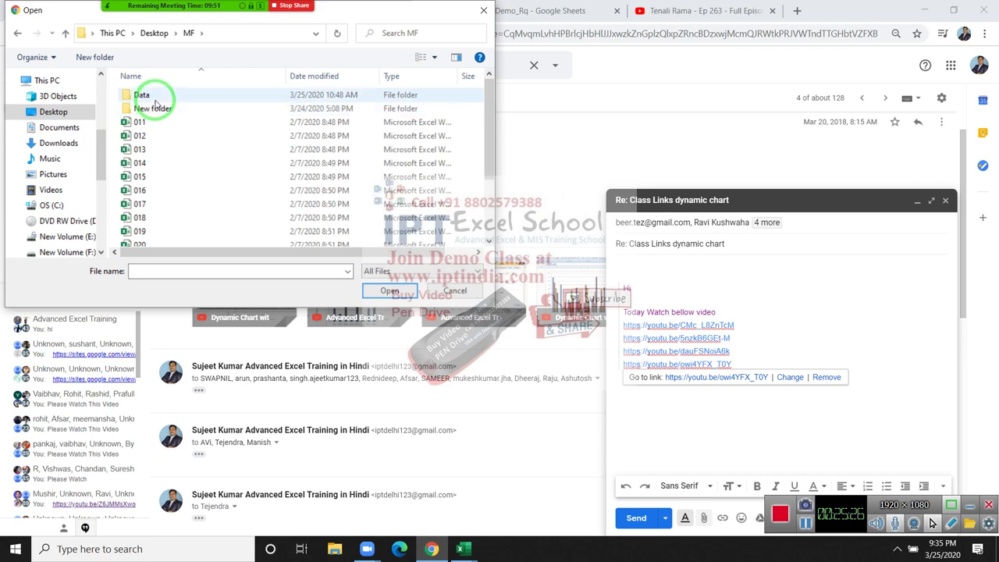
{"action": "left_click", "coordinate": [156, 99]}
{"action": "double_click", "coordinate": [156, 100]}
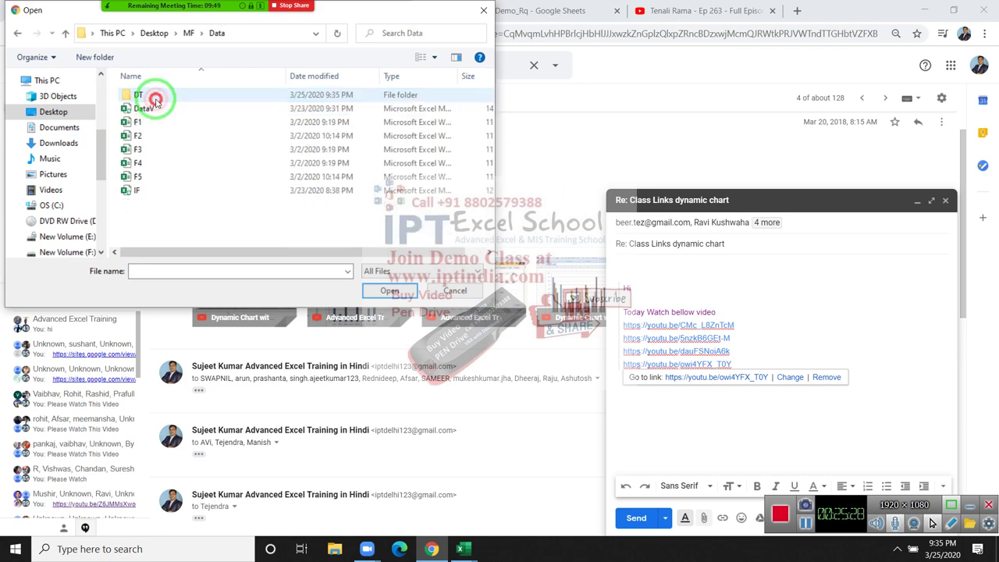
{"action": "left_click", "coordinate": [156, 101]}
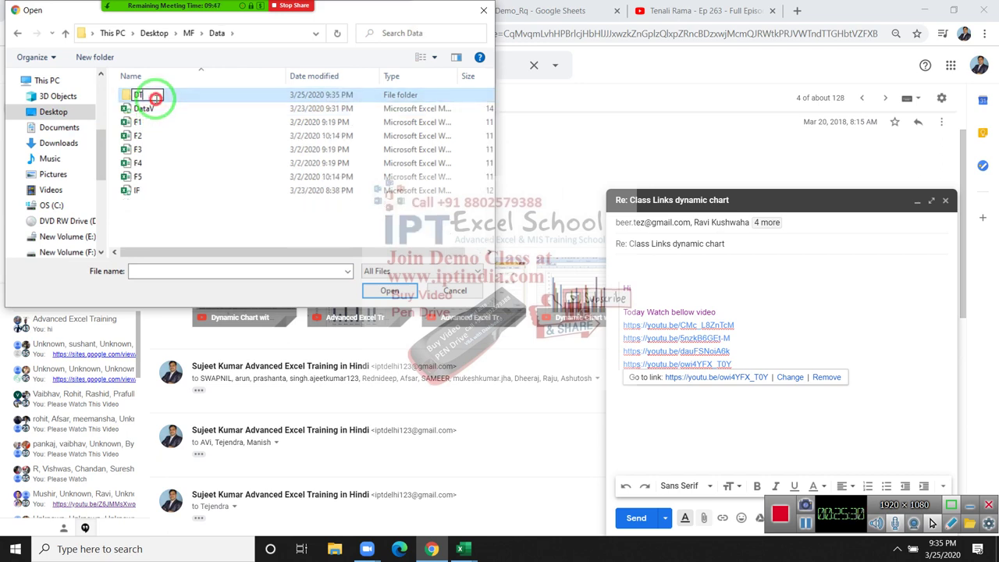
{"action": "double_click", "coordinate": [177, 103]}
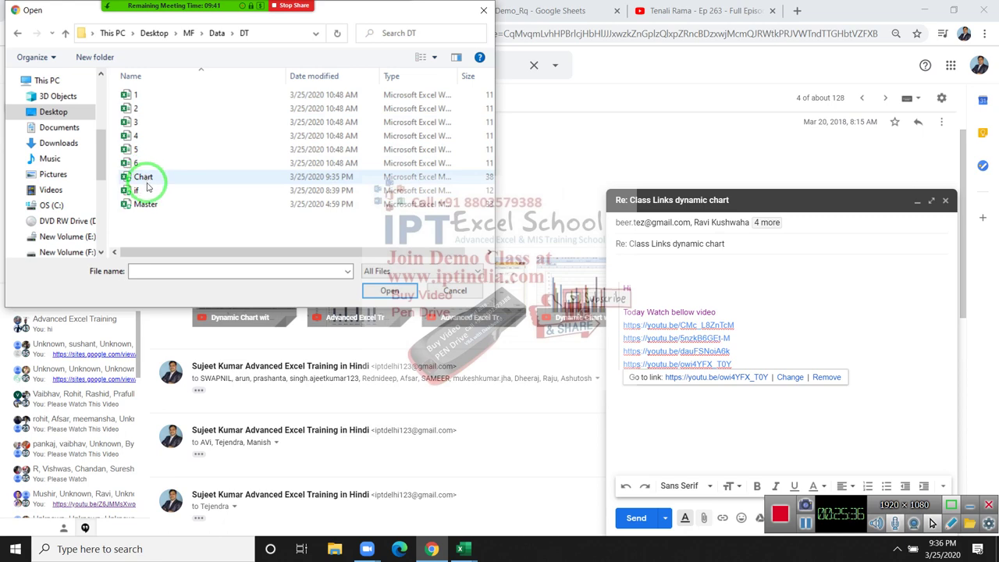
{"action": "left_click", "coordinate": [160, 177]}
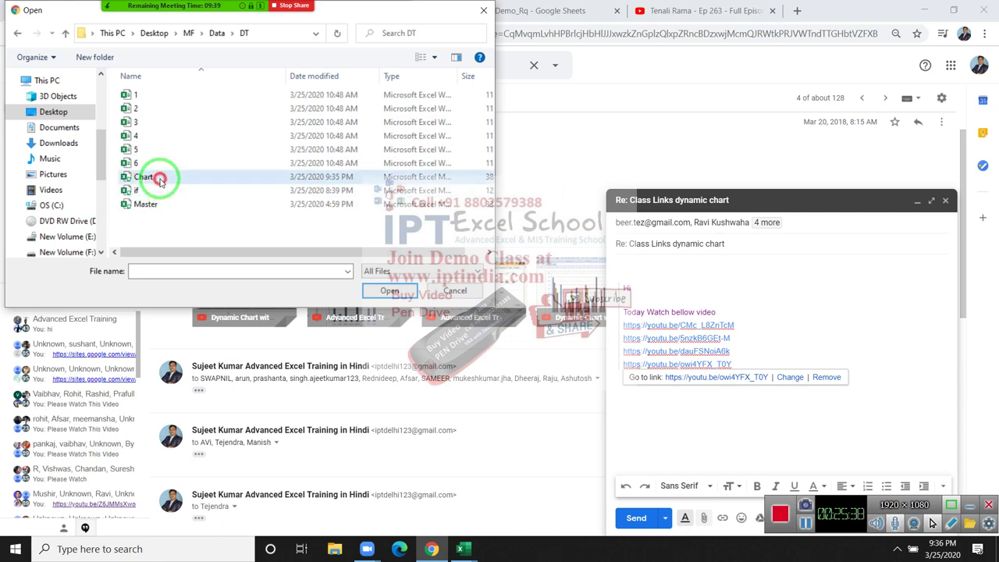
{"action": "left_click", "coordinate": [390, 291]}
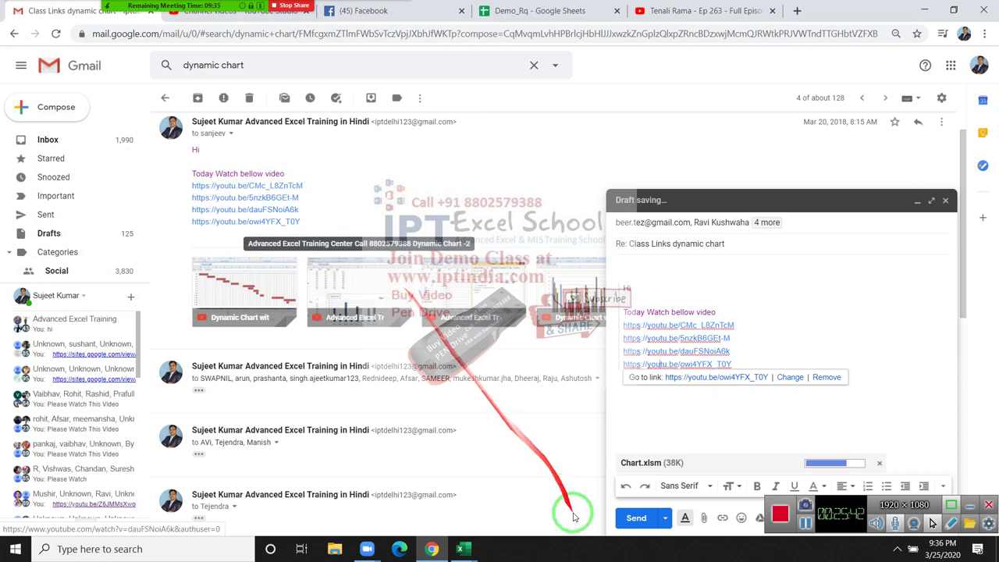
Step: Send the reply with Chart.xlsm, return to the inbox, and minimise Chrome and Excel
{"action": "left_click", "coordinate": [629, 520]}
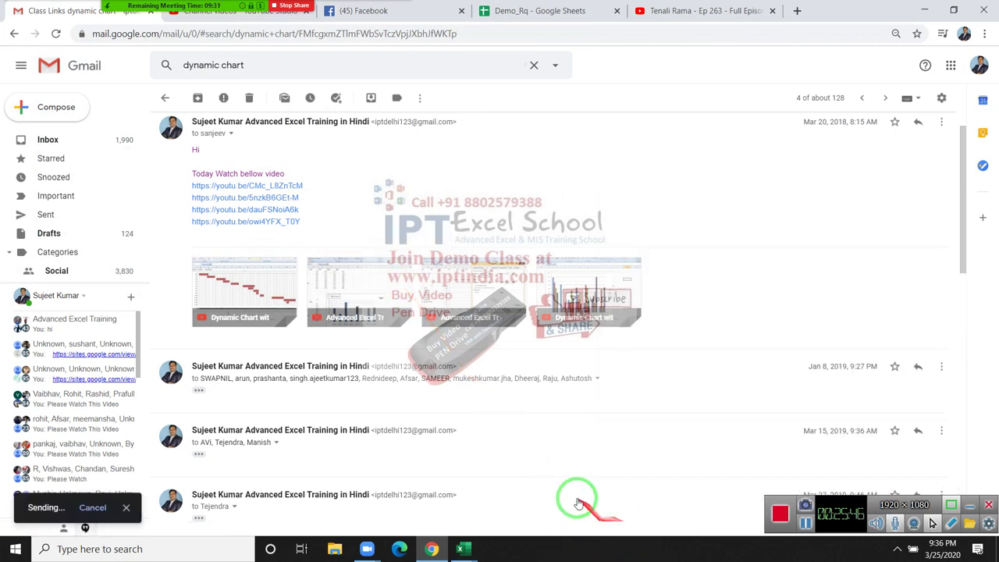
{"action": "left_click", "coordinate": [50, 140]}
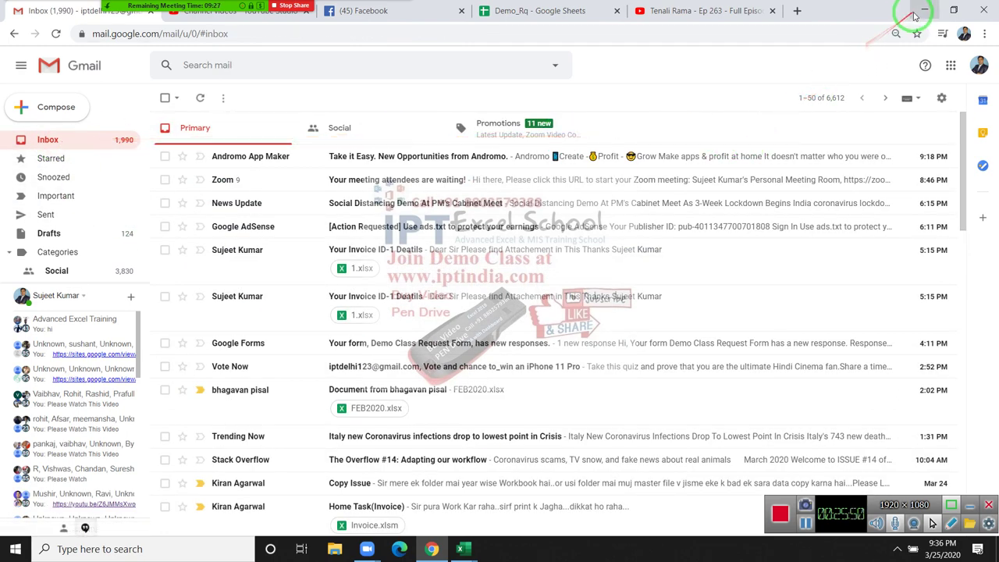
{"action": "left_click", "coordinate": [921, 10]}
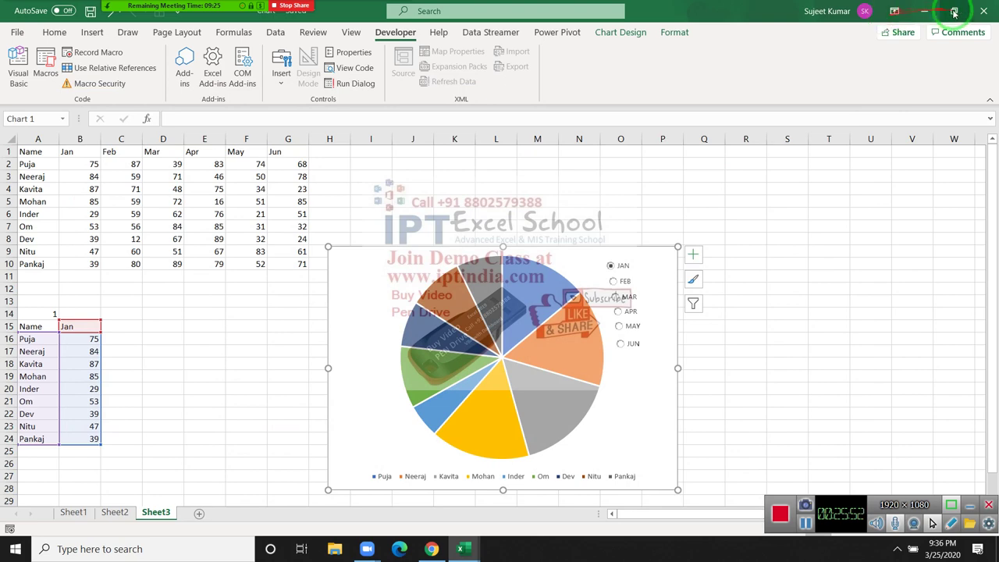
{"action": "left_click", "coordinate": [983, 9]}
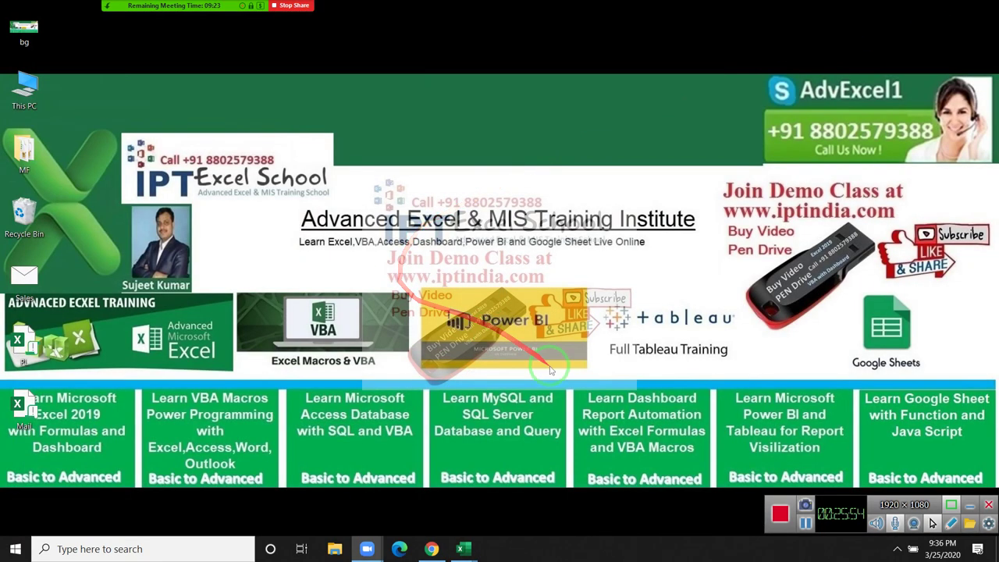